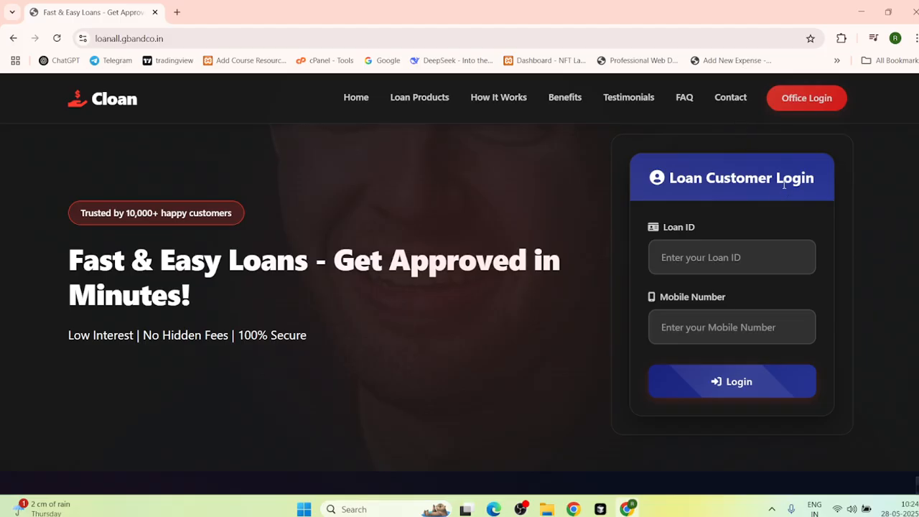
Step: Log in through Office Login as Admin using the admin user ID and account password
click(806, 99)
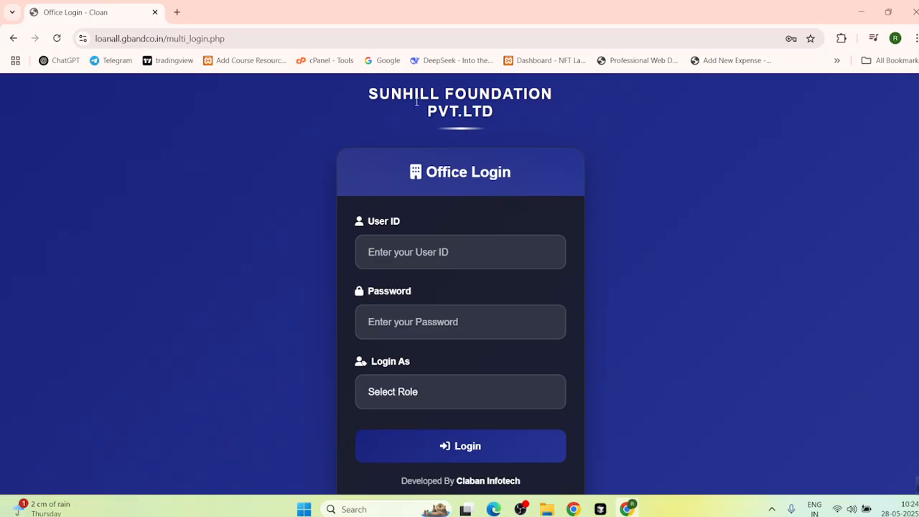
click(386, 255)
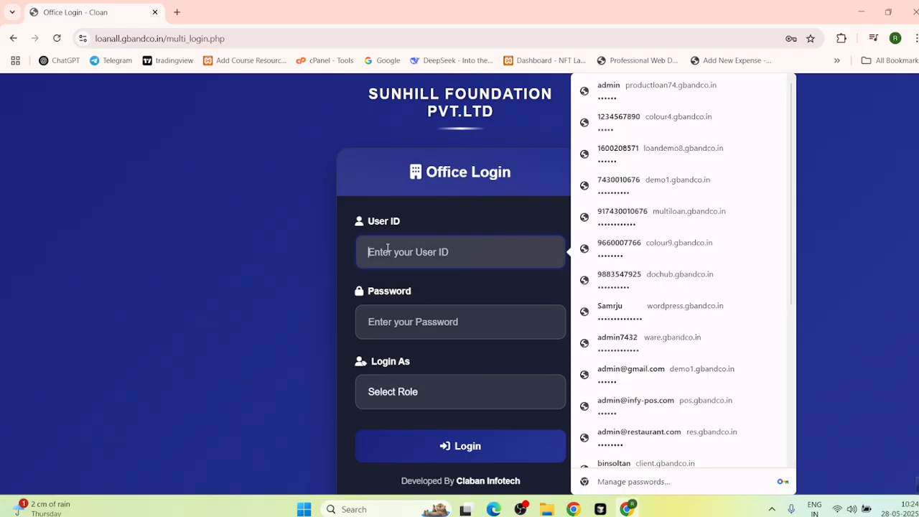
text(admin)
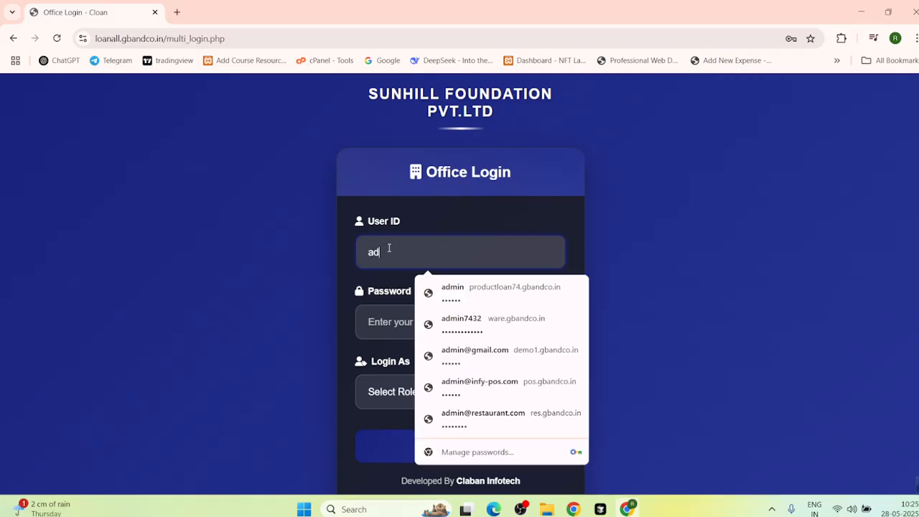
click(394, 323)
text(••••••••)
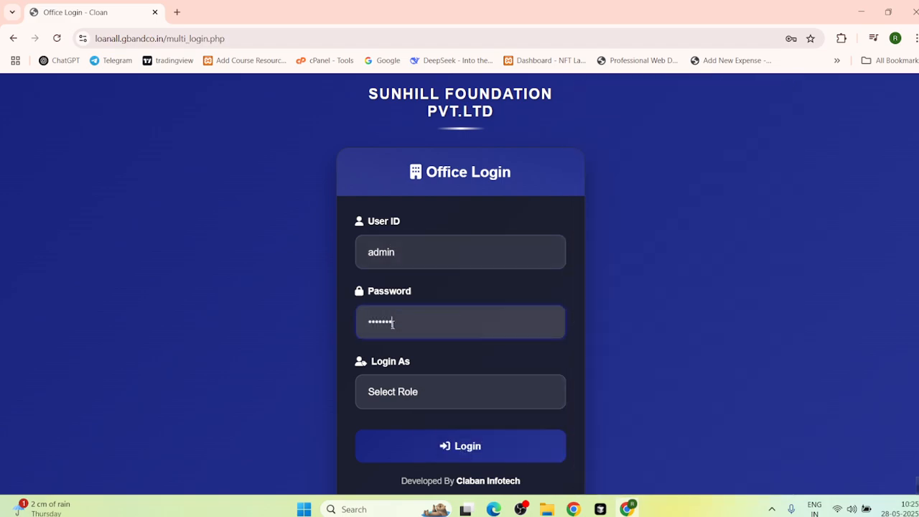
click(384, 391)
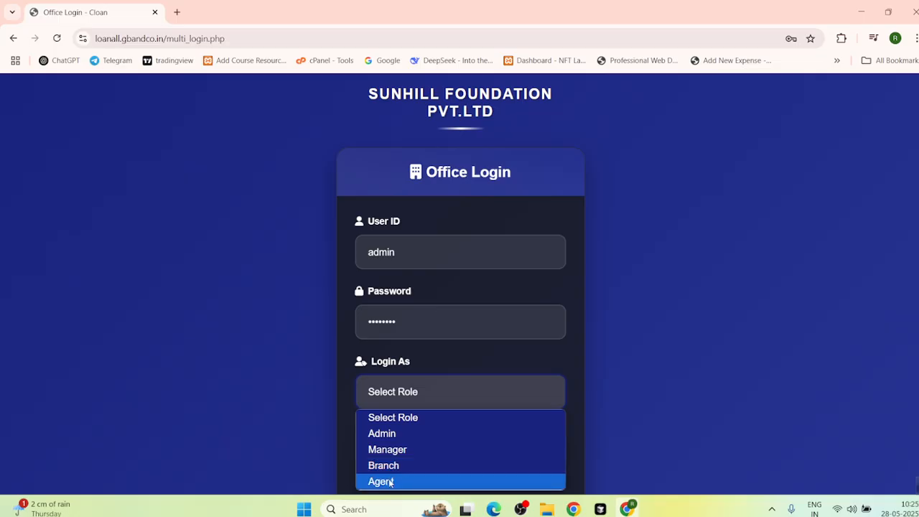
click(381, 435)
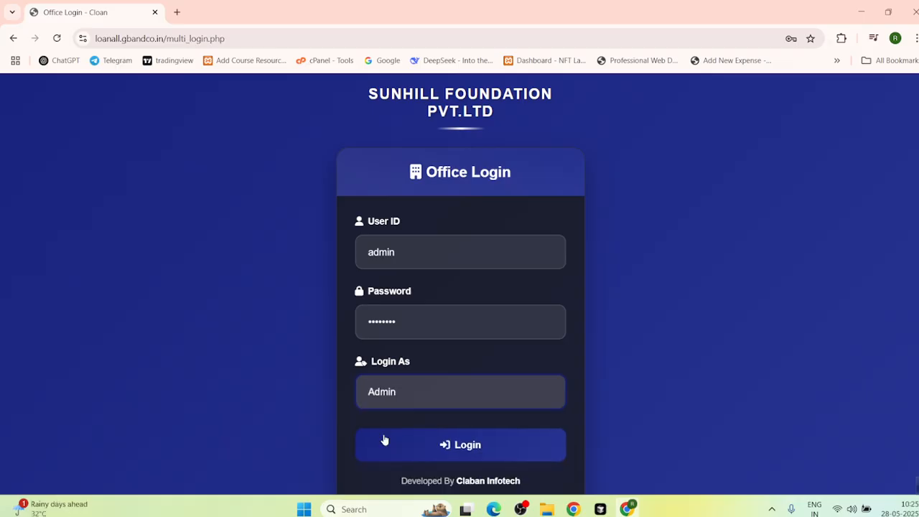
click(392, 446)
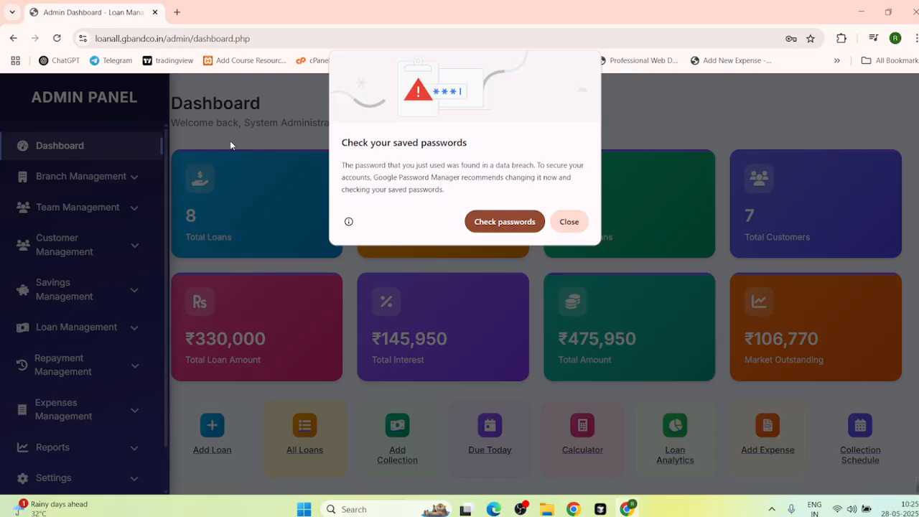
Step: Dismiss Chrome's password breach warning and start a new loan from the Add Loan tile
click(569, 221)
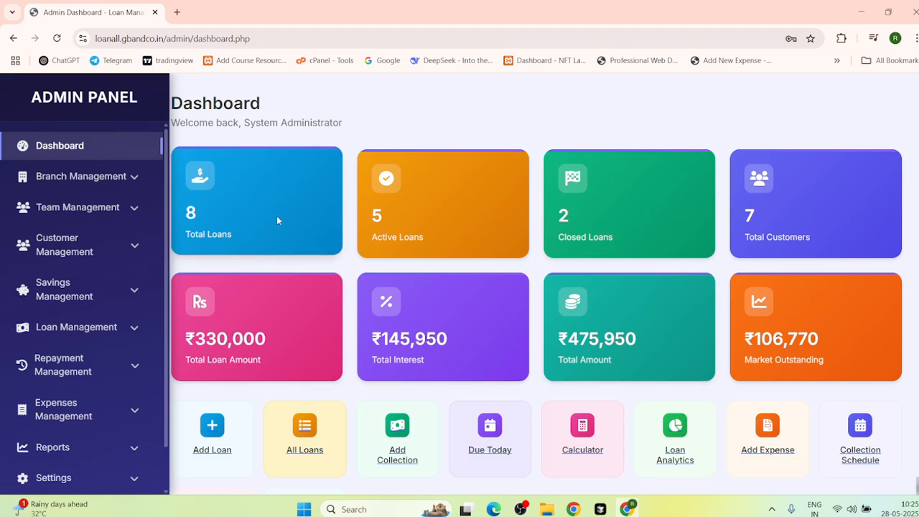
scroll(287, 221, down, 2)
scroll(304, 228, down, 1)
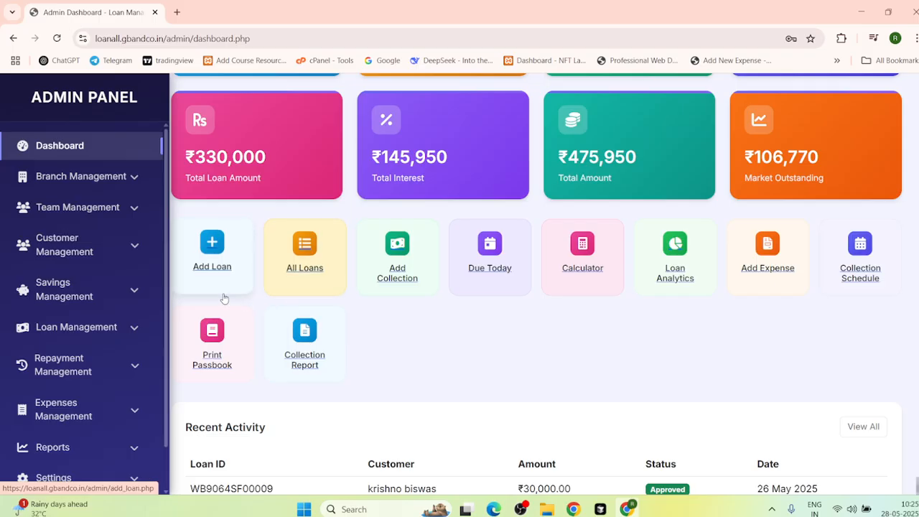
click(209, 255)
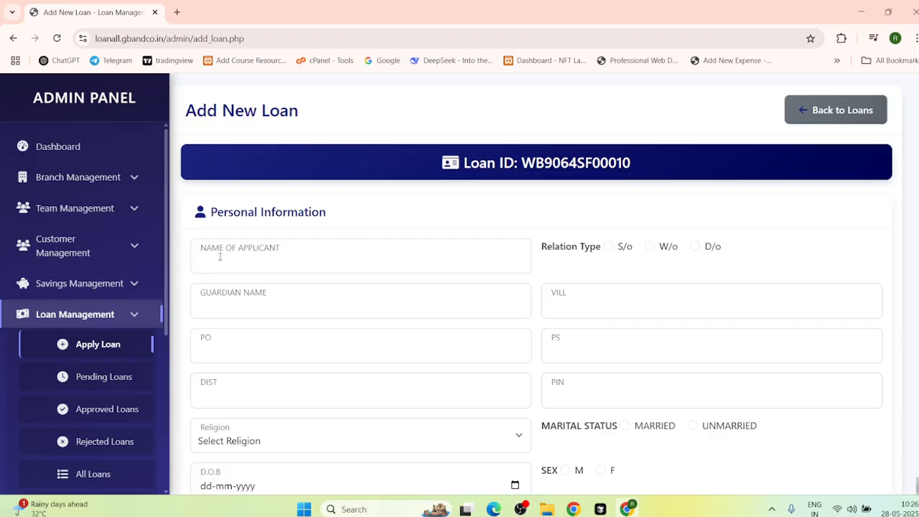
Step: Enter the applicant's name and the guardian's name
click(265, 255)
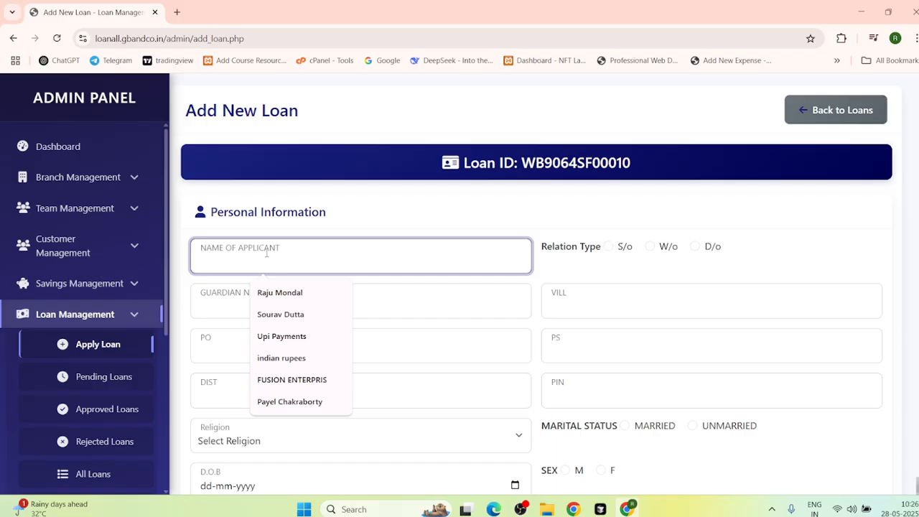
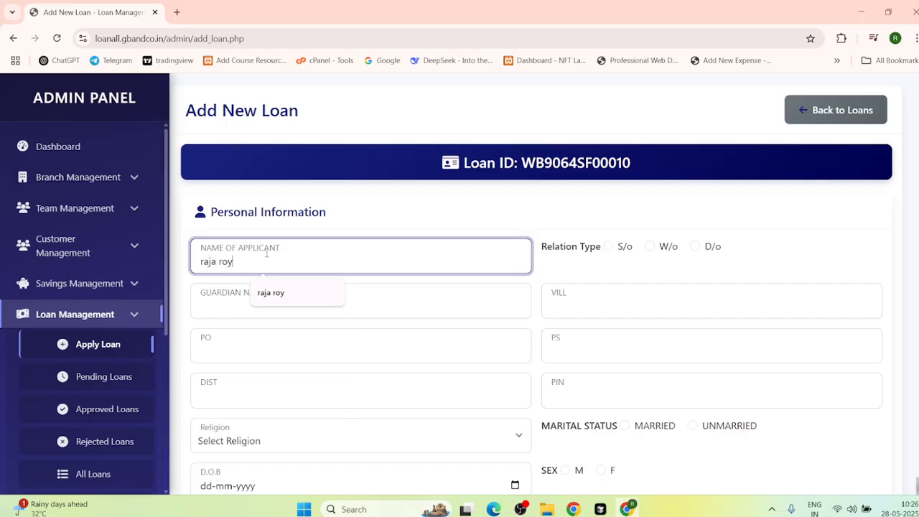
click(218, 297)
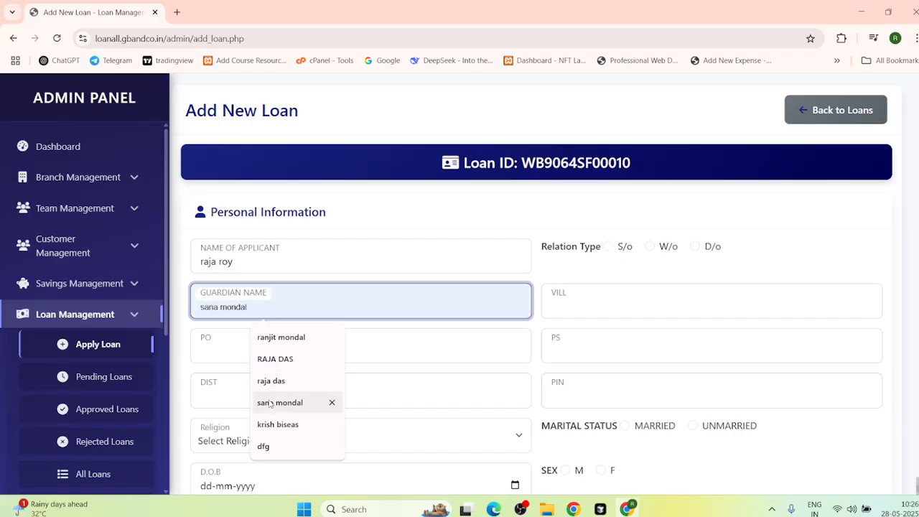
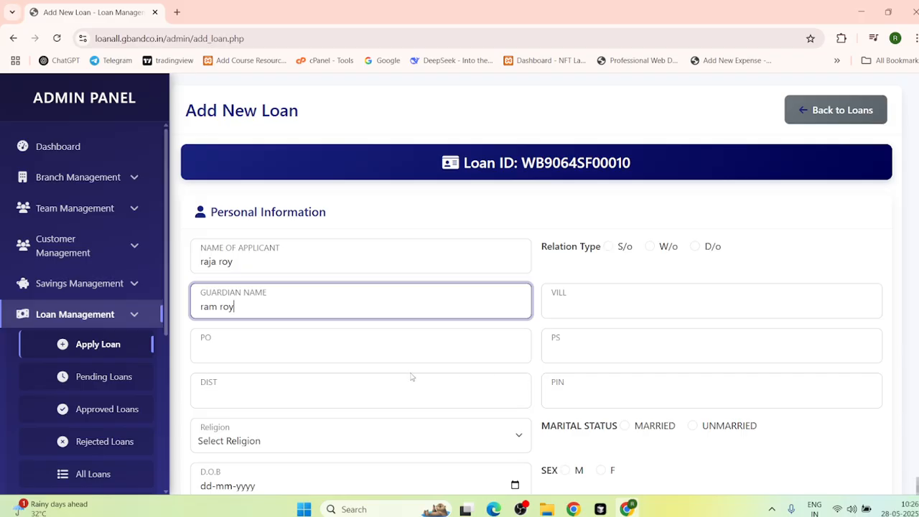
Step: Fill PO, village, police station, PIN and district from the suggested values
click(229, 352)
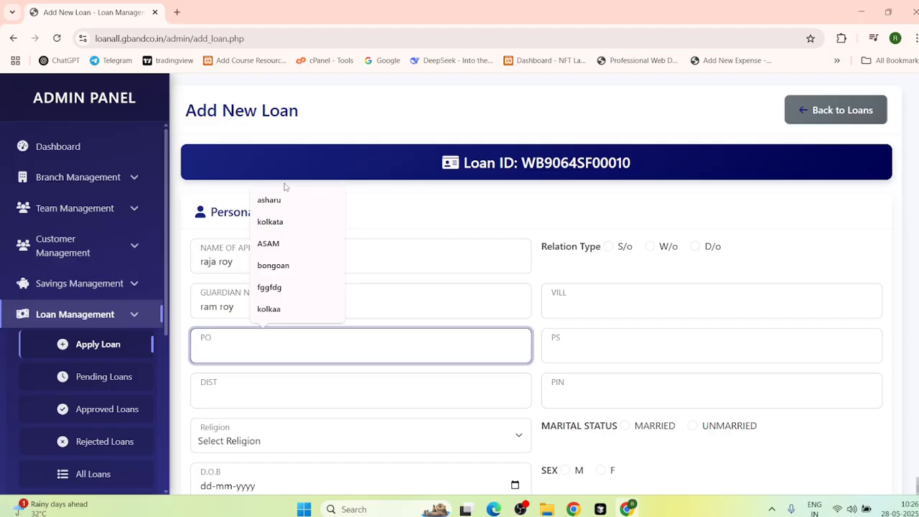
click(270, 202)
click(571, 307)
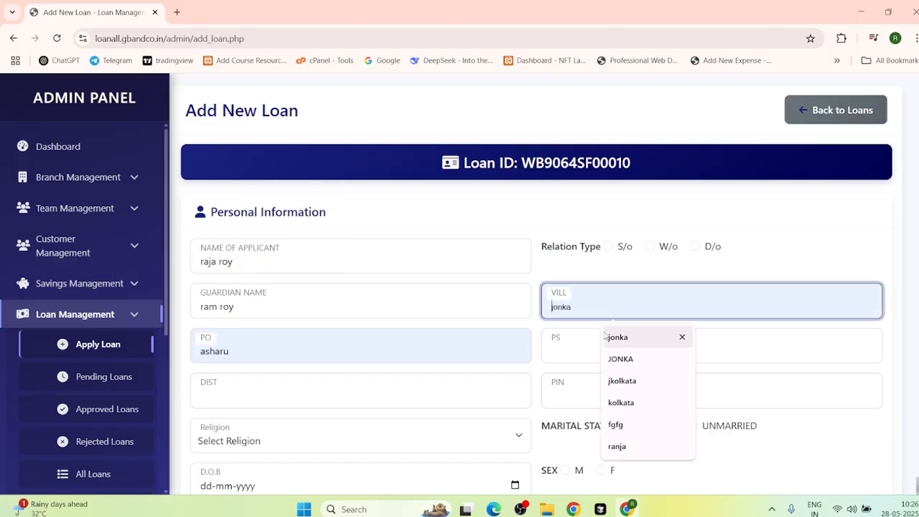
click(611, 338)
click(610, 347)
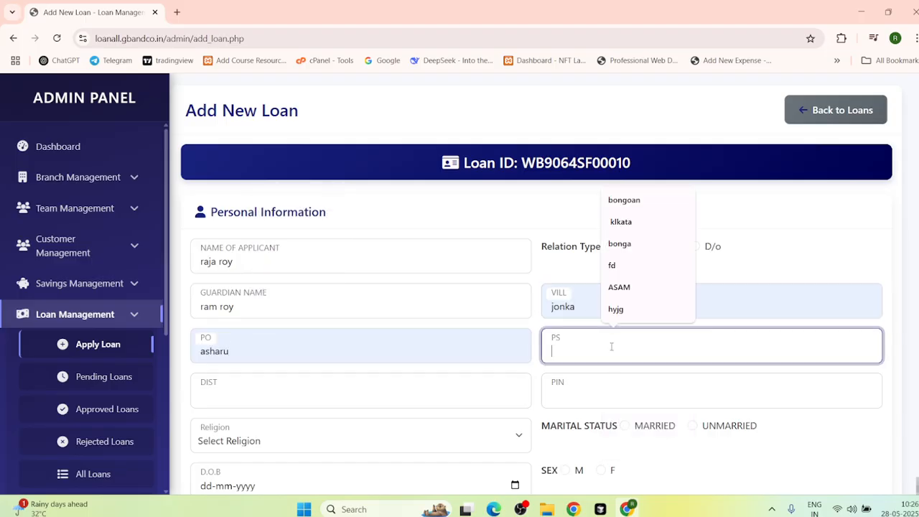
click(619, 287)
click(567, 393)
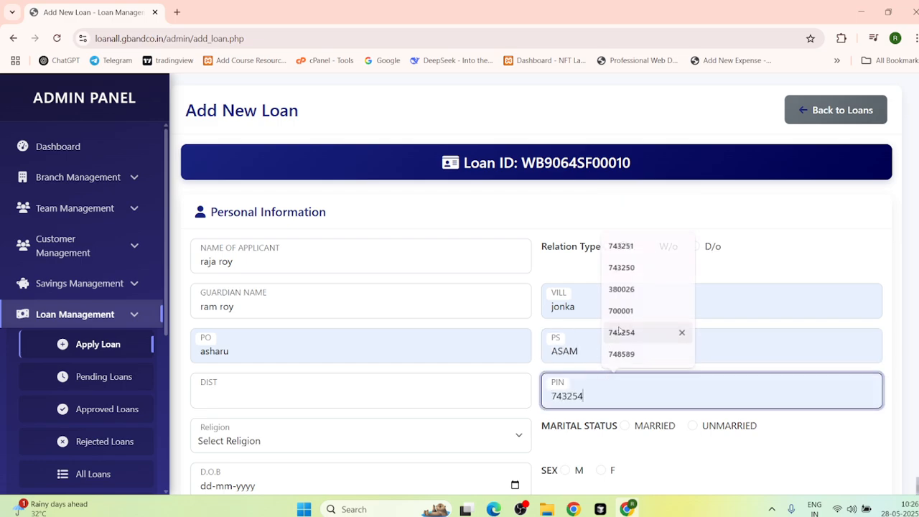
click(682, 332)
click(215, 393)
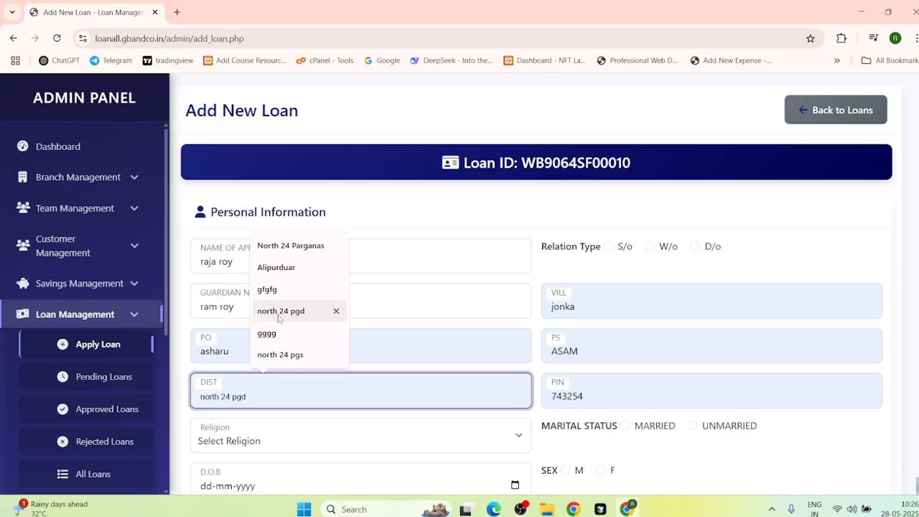
click(275, 357)
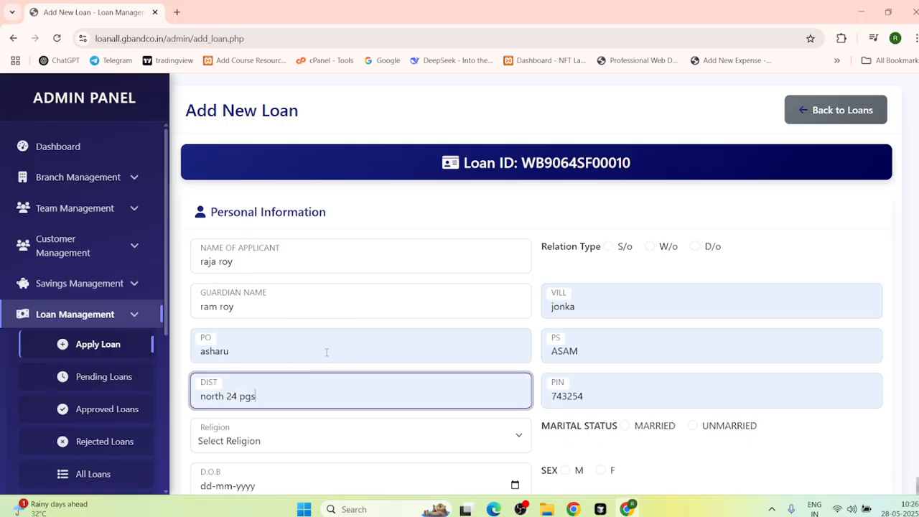
Step: Set relation S/o, marital status UNMARRIED, religion HINDU and sex M
click(609, 247)
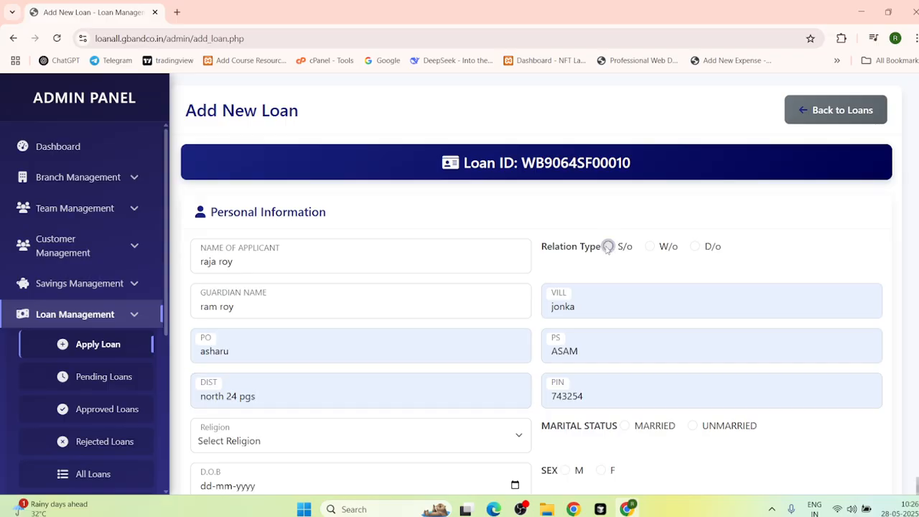
scroll(443, 407, down, 2)
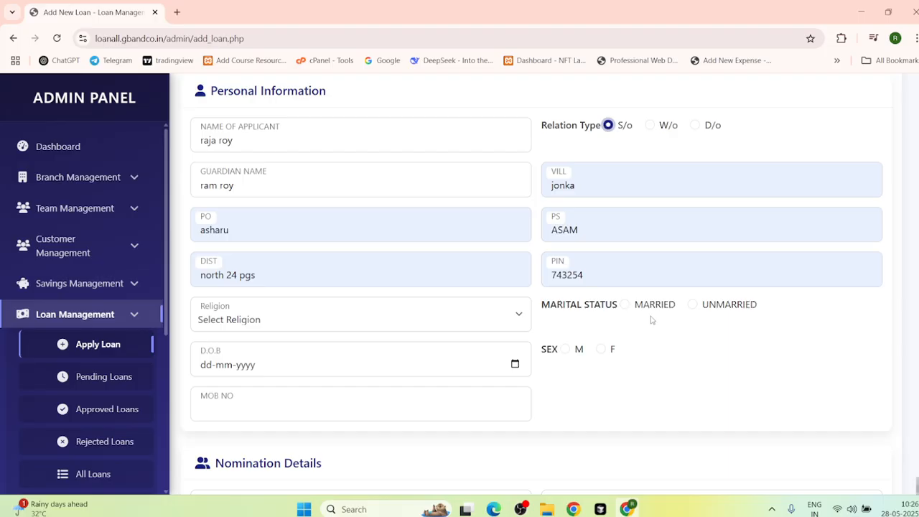
click(691, 304)
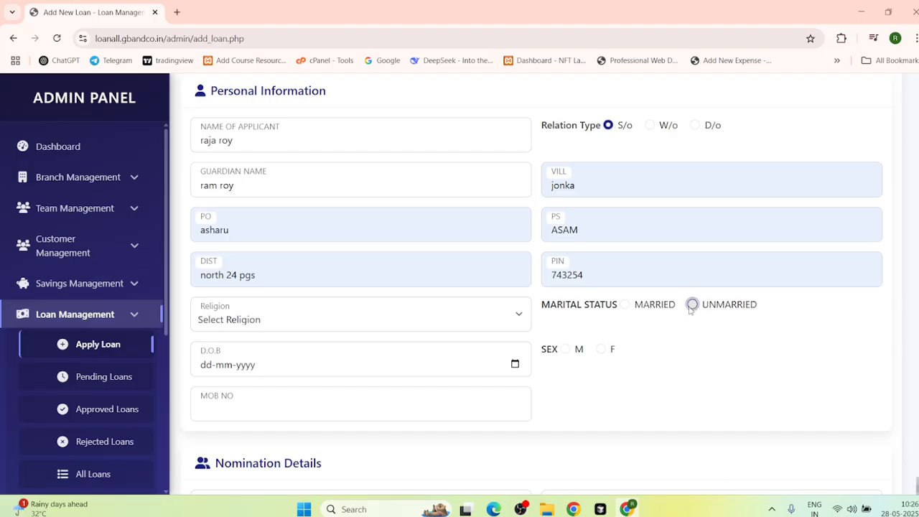
click(213, 313)
click(213, 361)
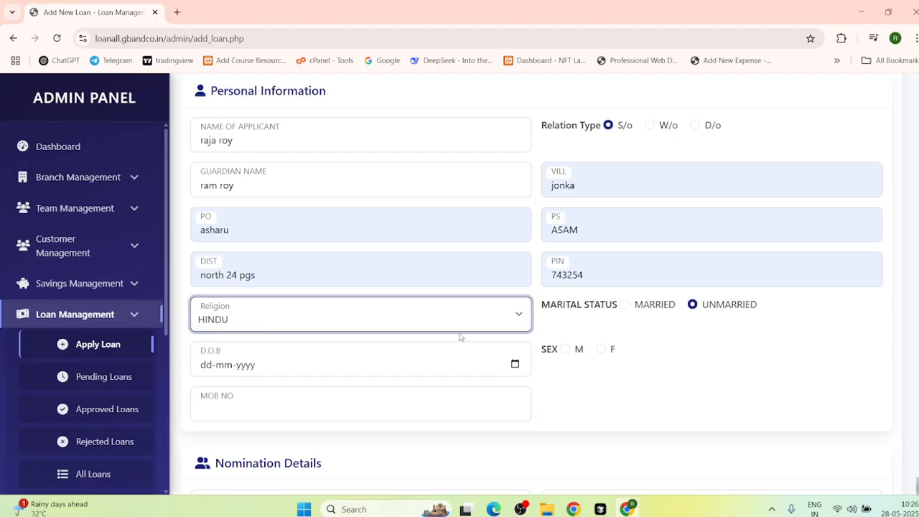
click(564, 349)
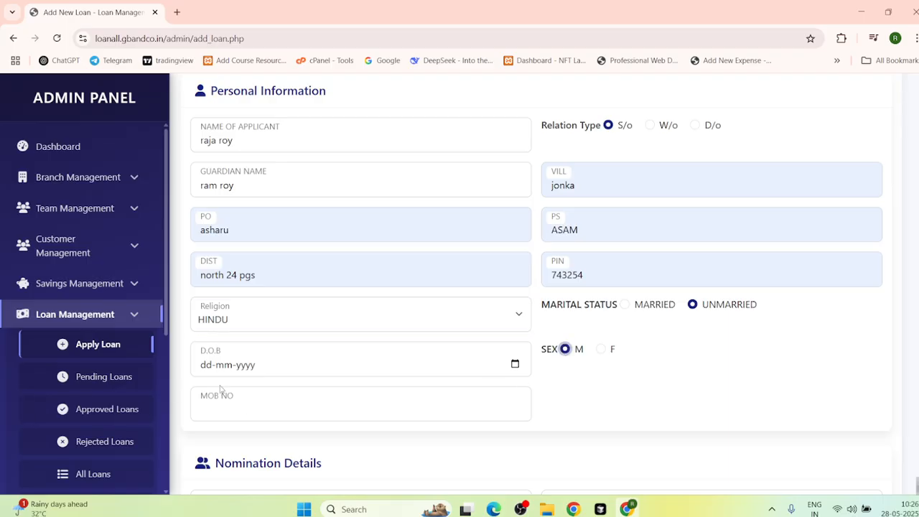
click(208, 366)
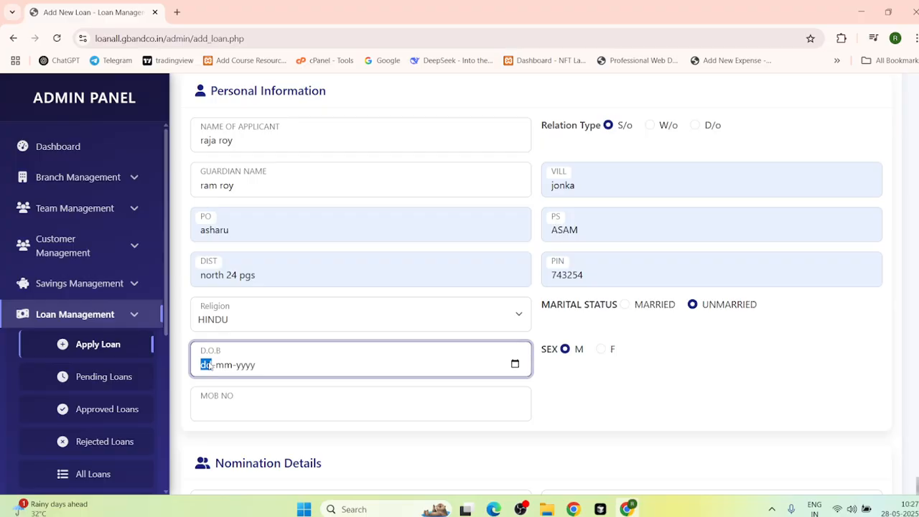
text(20-05-2000)
click(216, 403)
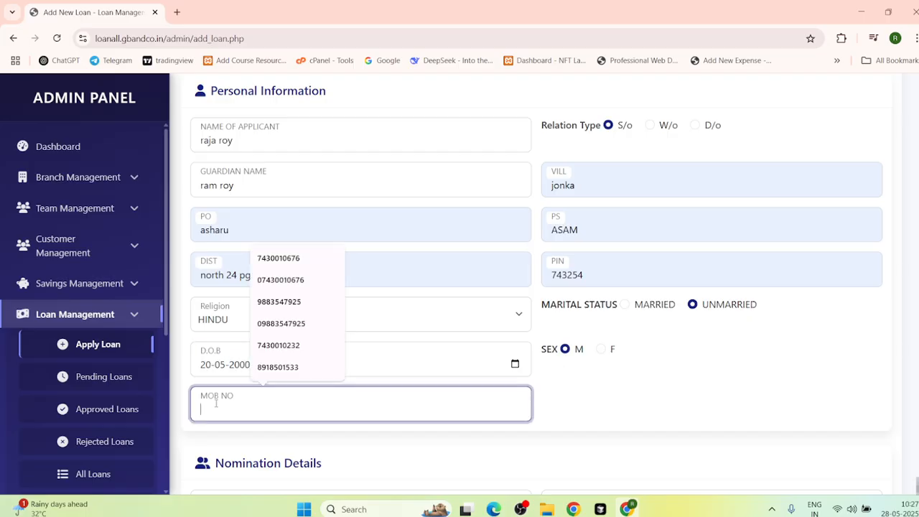
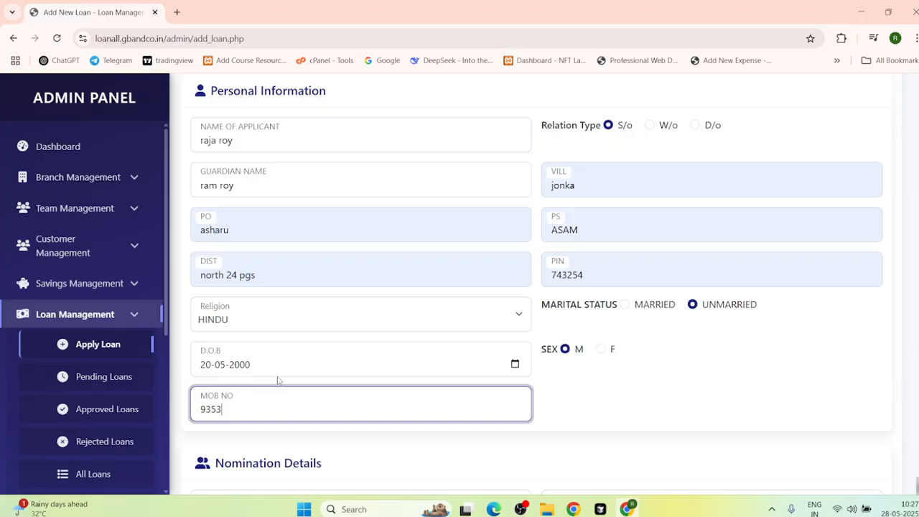
scroll(281, 373, down, 3)
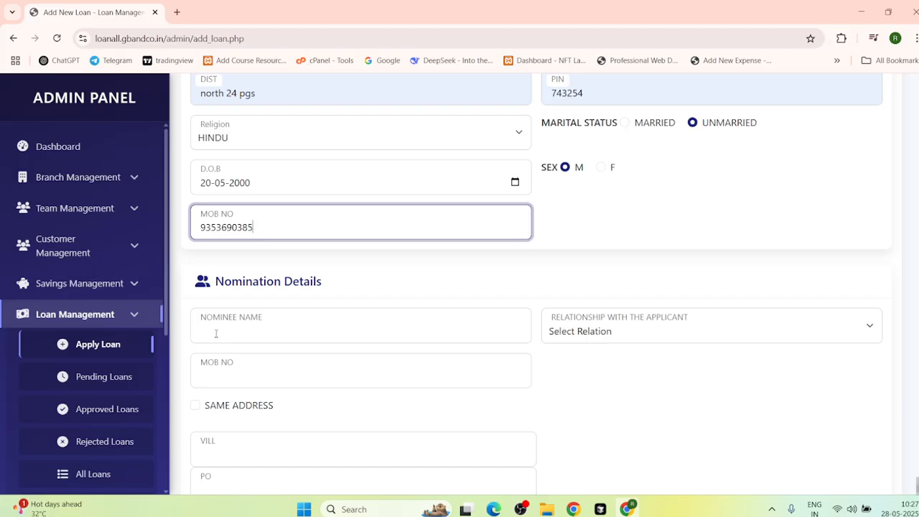
Step: Enter the nominee's name, relationship Father, the suggested mobile number, and tick Same Address
click(217, 326)
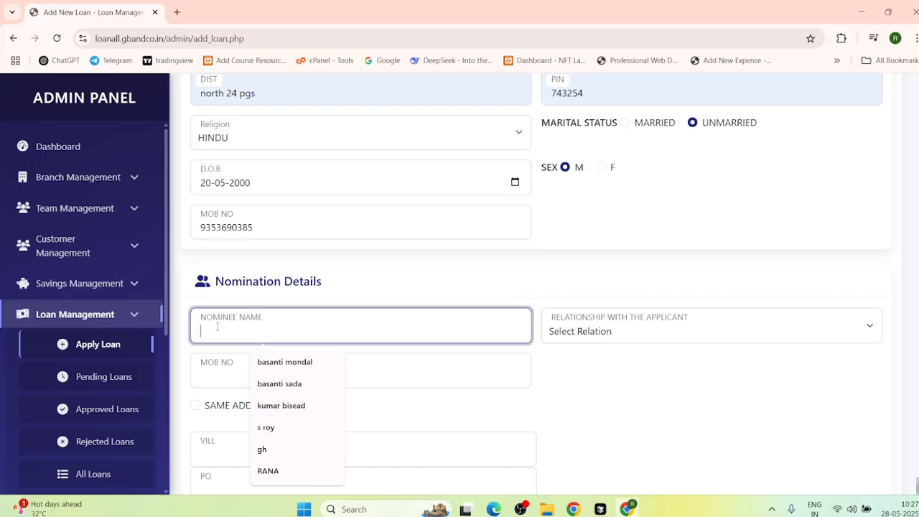
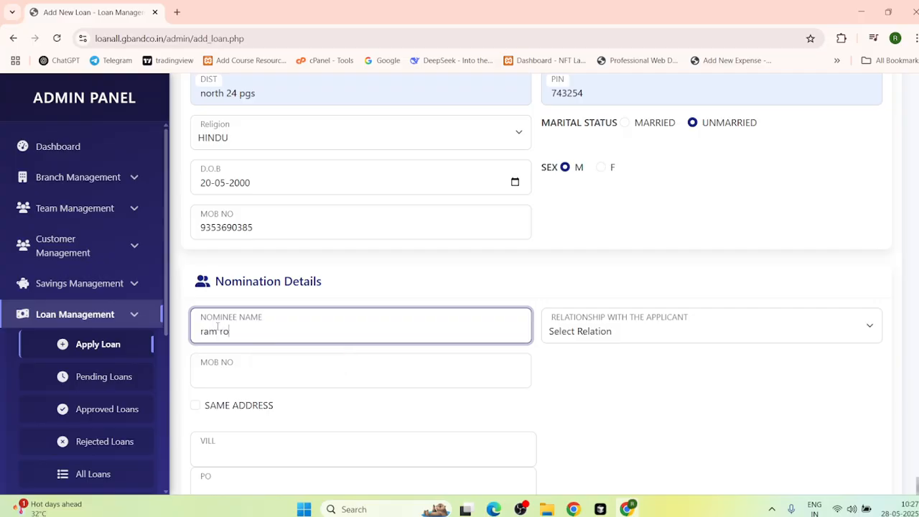
click(632, 335)
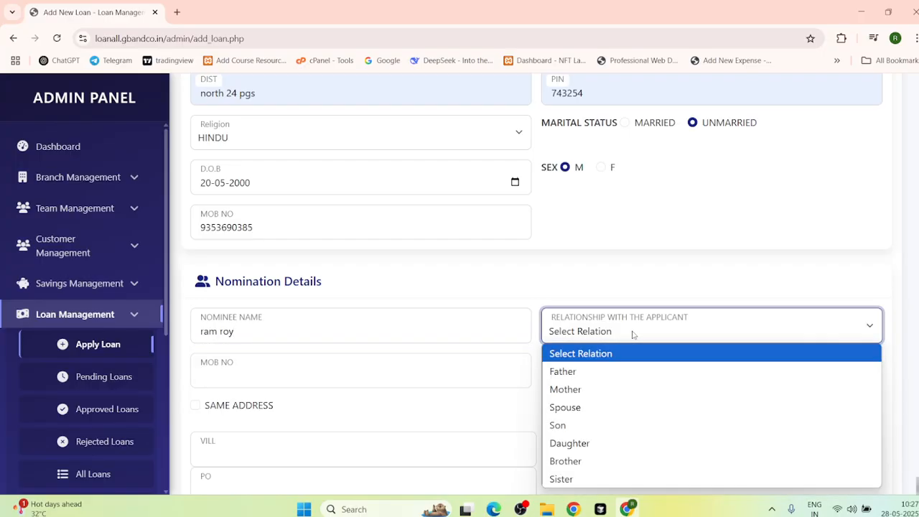
click(578, 371)
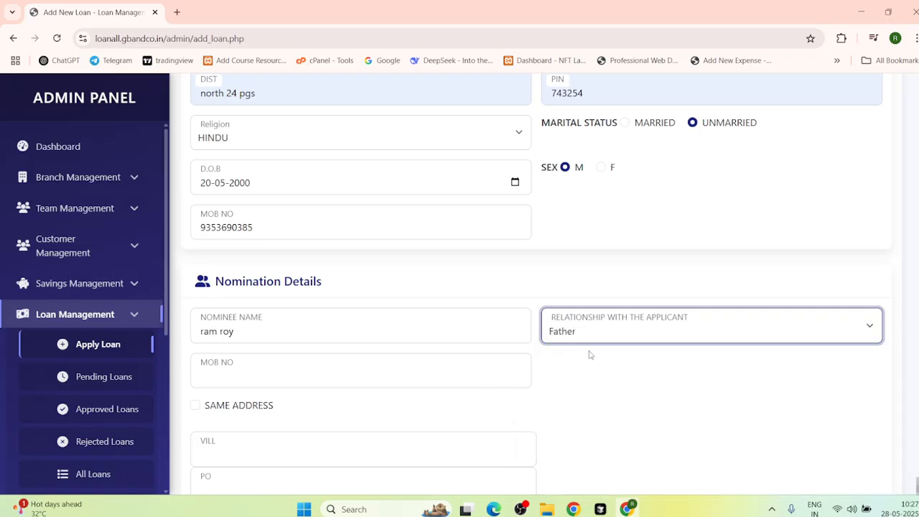
click(211, 373)
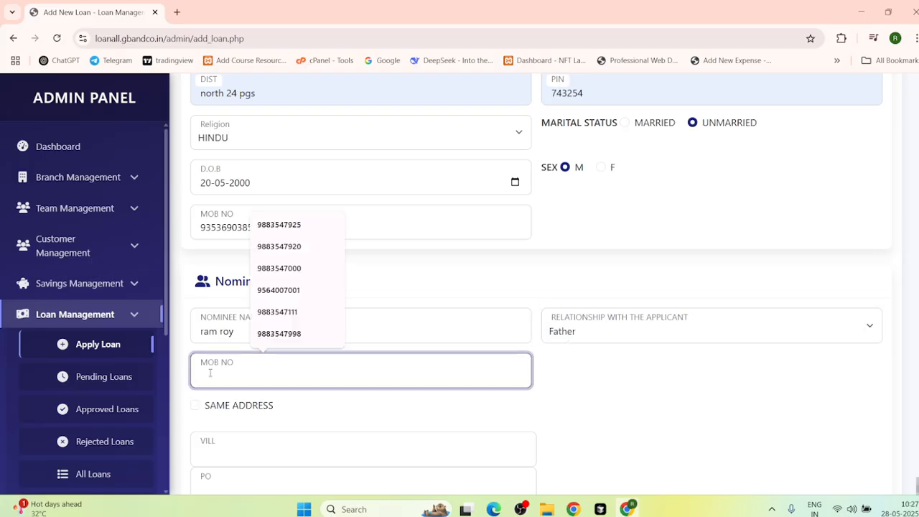
click(286, 268)
scroll(258, 361, down, 3)
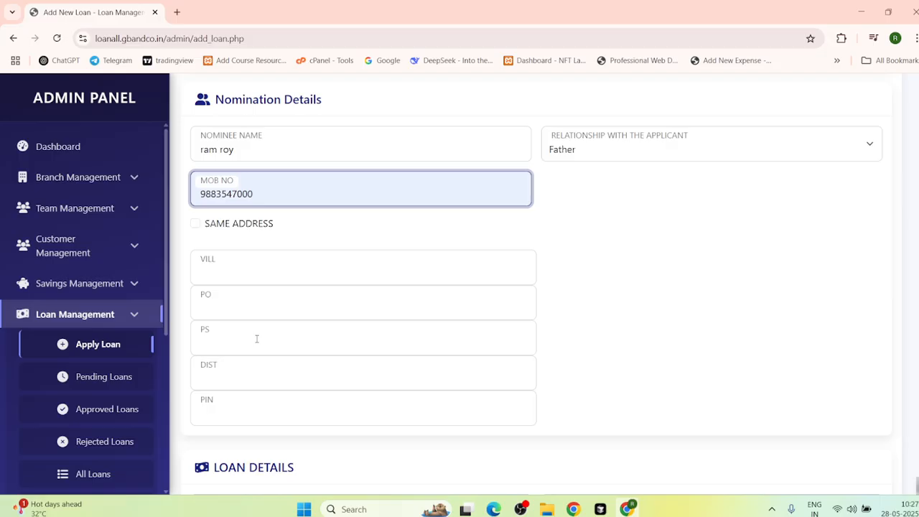
click(196, 224)
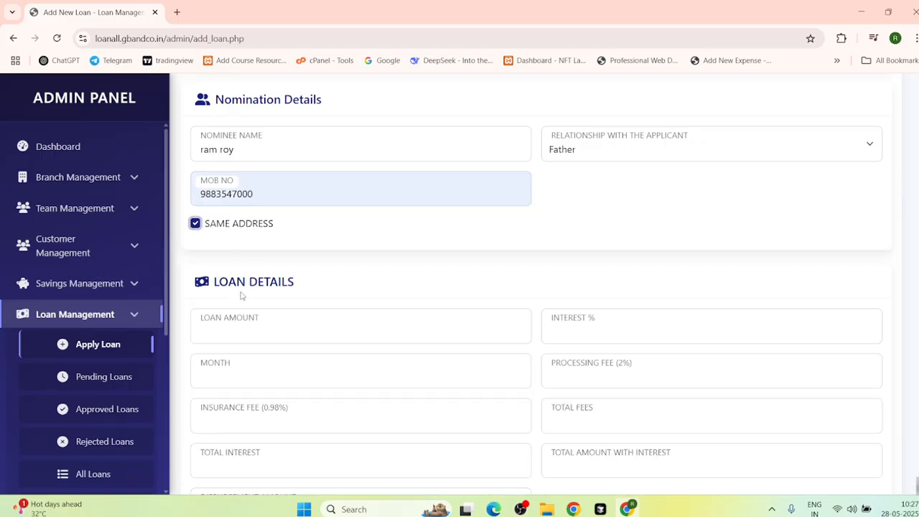
scroll(242, 294, down, 3)
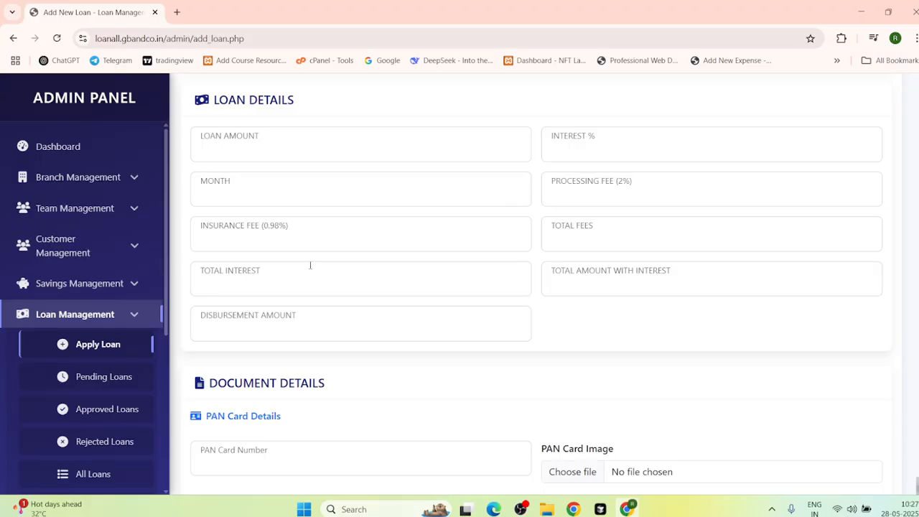
Step: Enter loan amount 30000, interest 3% and a 24-month term
click(238, 146)
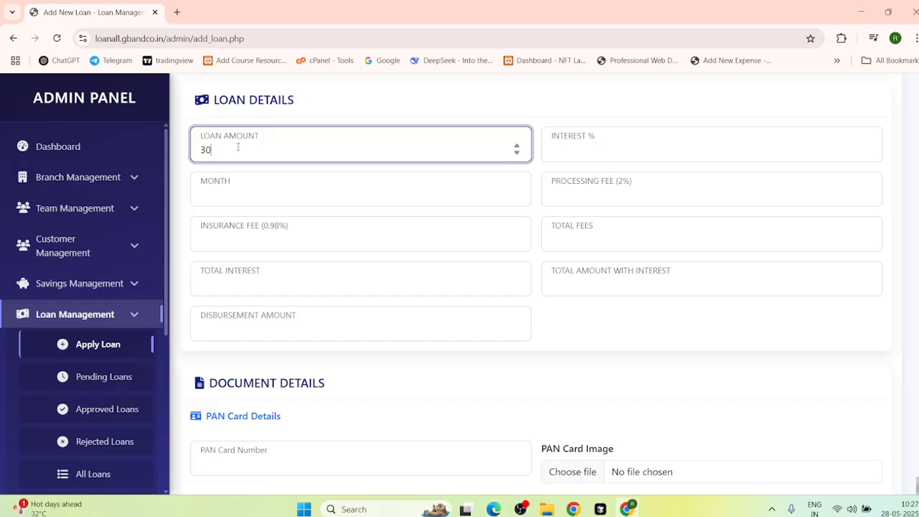
click(560, 156)
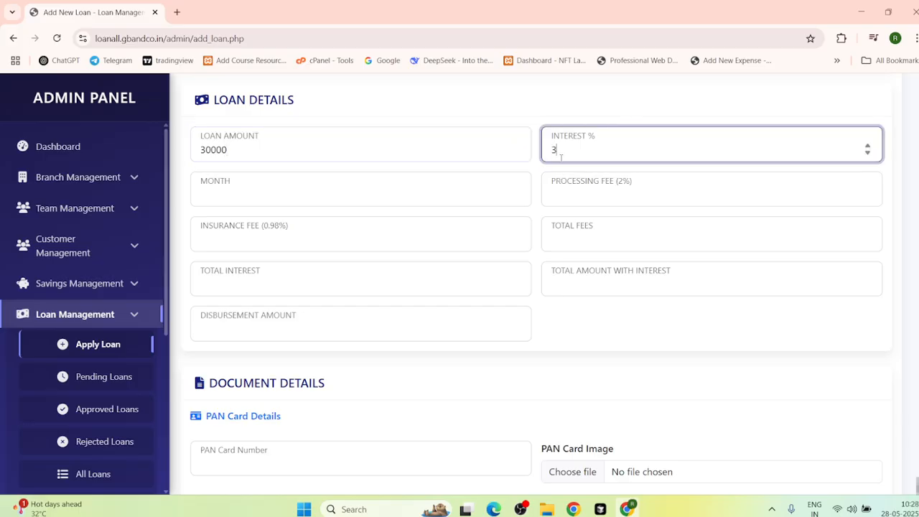
click(225, 185)
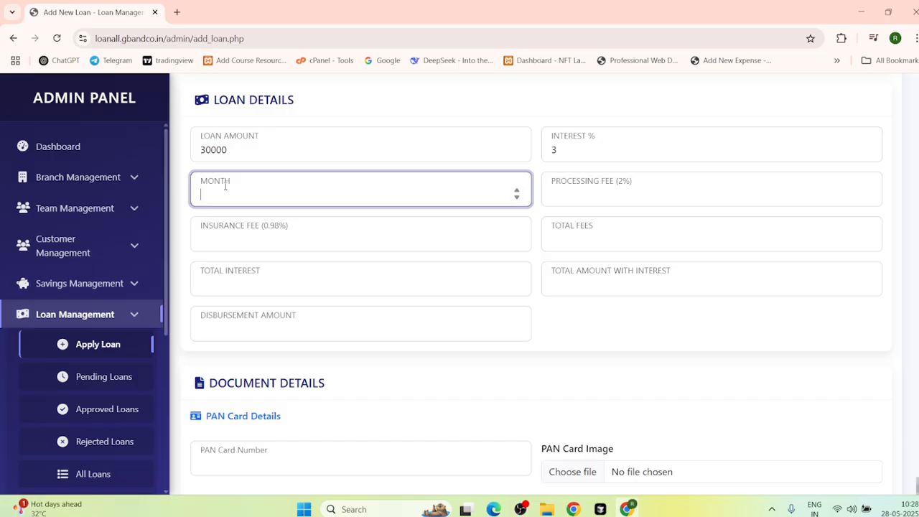
text(24)
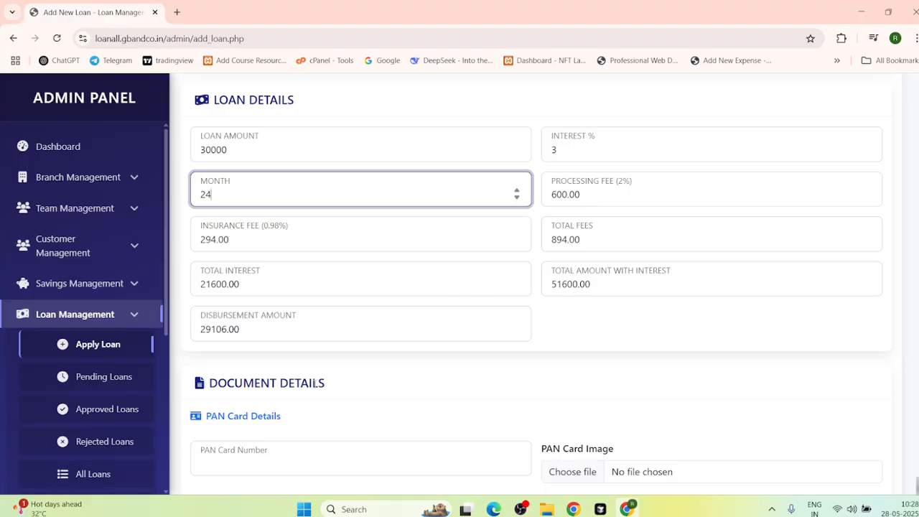
scroll(223, 349, down, 5)
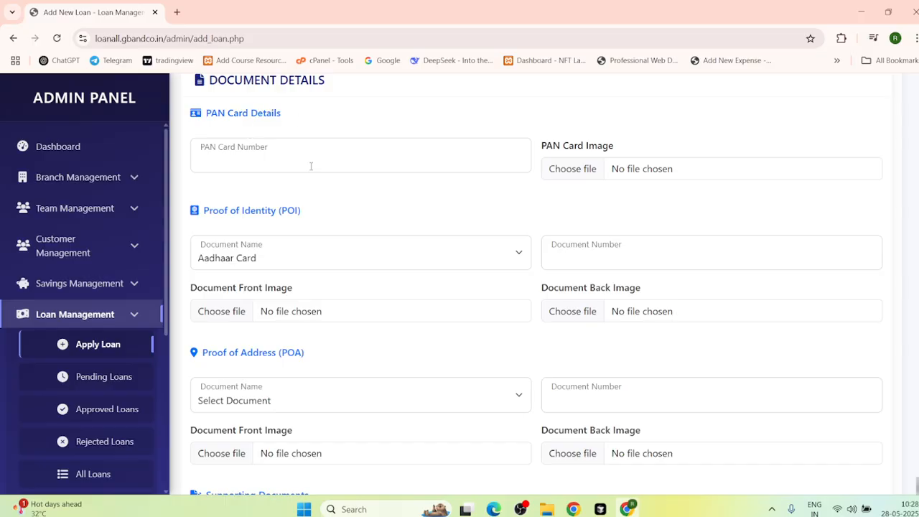
Step: Fill the PAN number from the autofill suggestion and open the PAN Card Image file picker
click(245, 153)
click(275, 214)
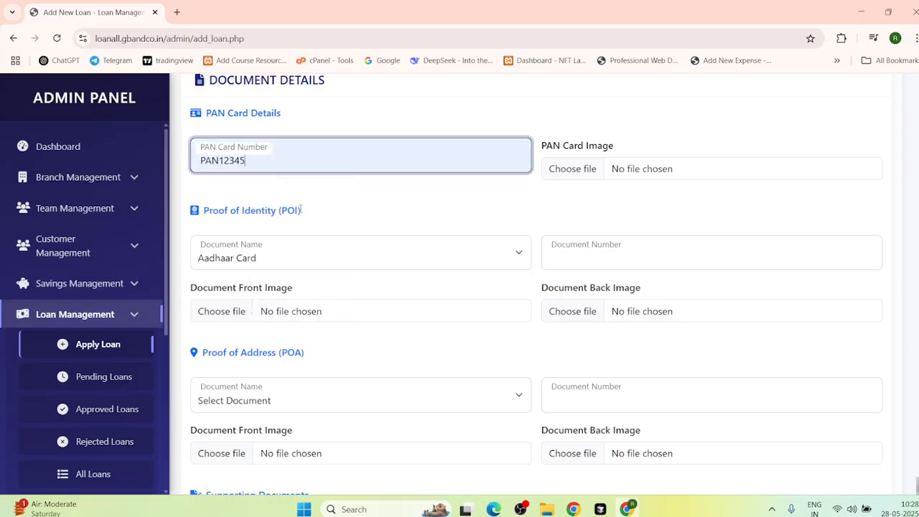
click(621, 174)
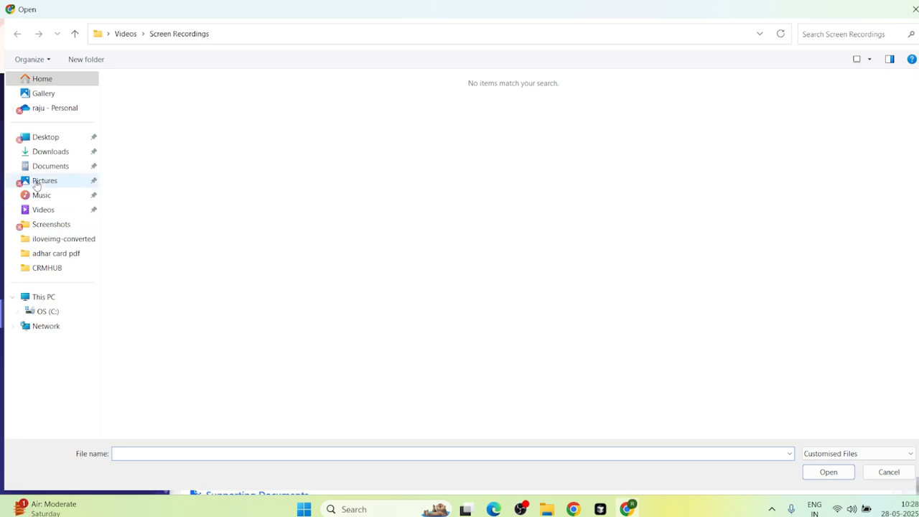
Step: Browse Desktop and Home, preview mqdefault (2), then close the file pickers without choosing files
click(40, 138)
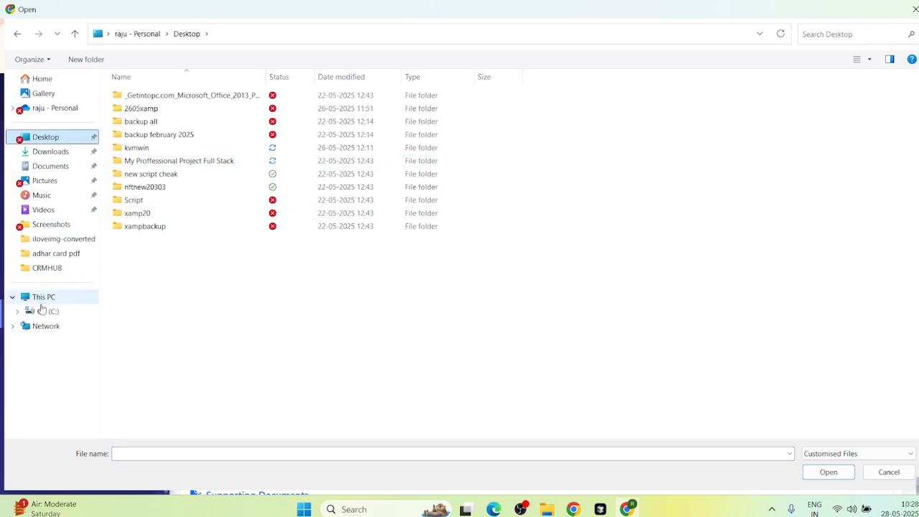
click(39, 80)
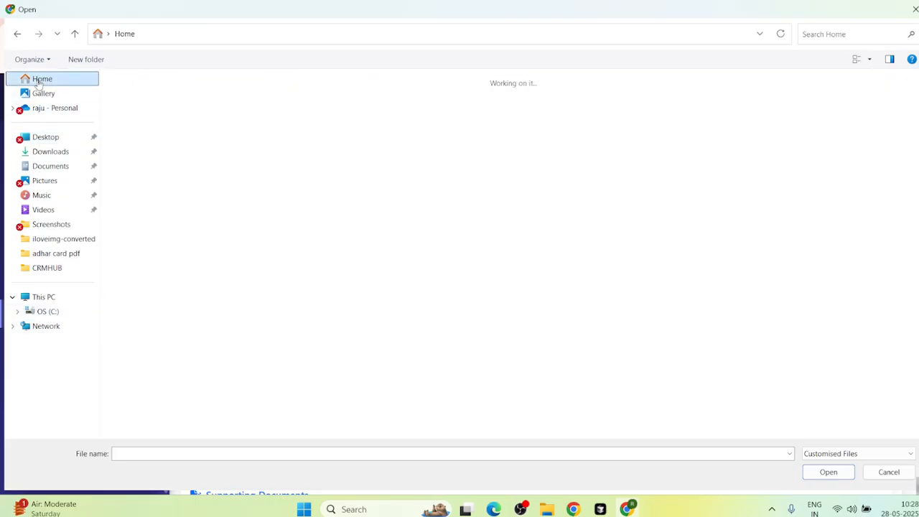
click(546, 509)
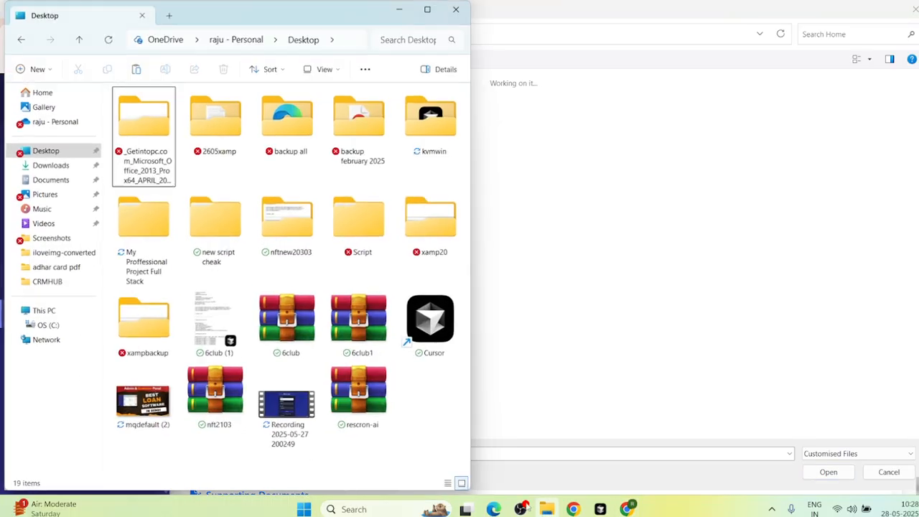
click(142, 409)
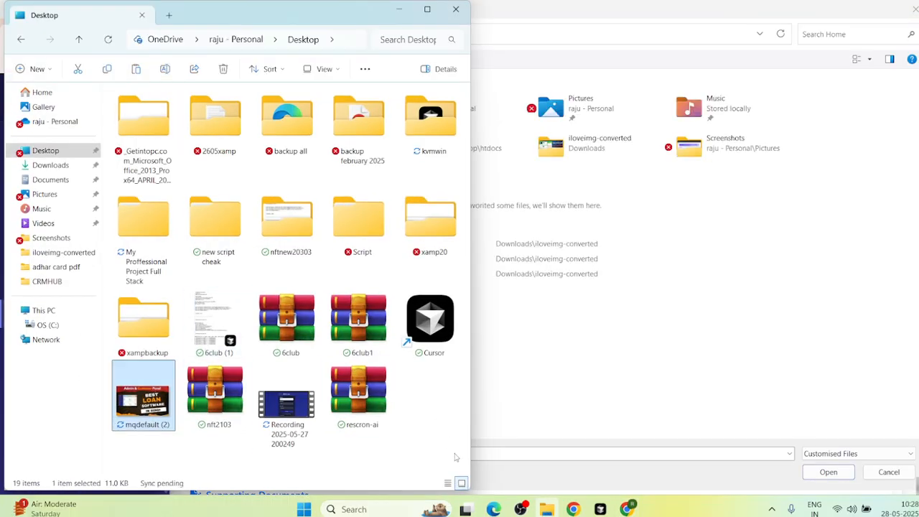
double_click(145, 391)
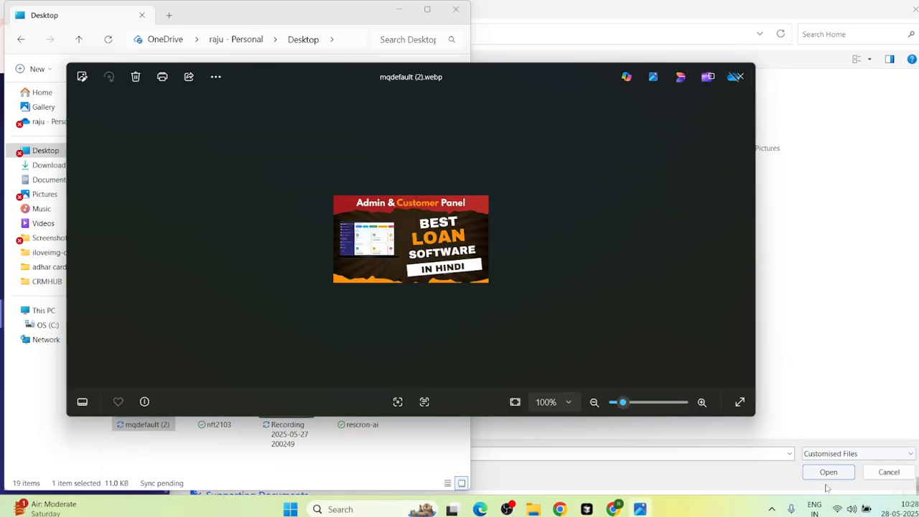
click(825, 406)
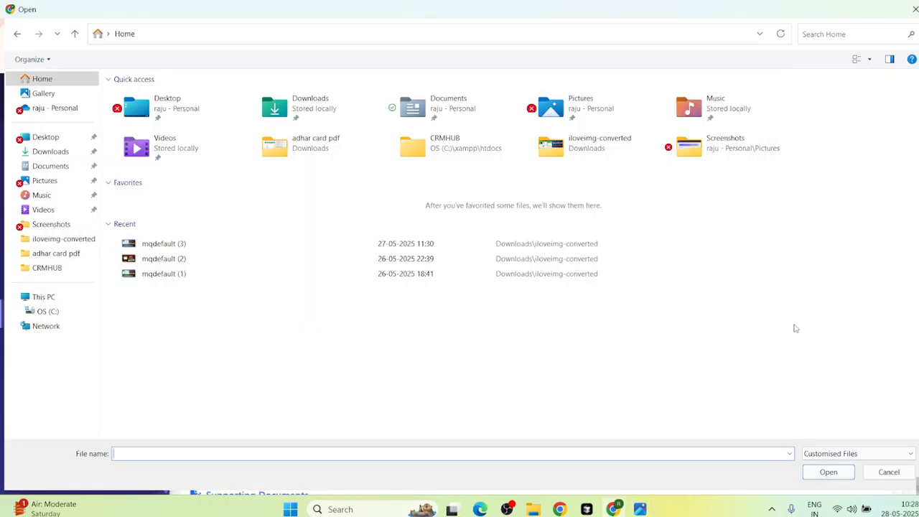
click(17, 33)
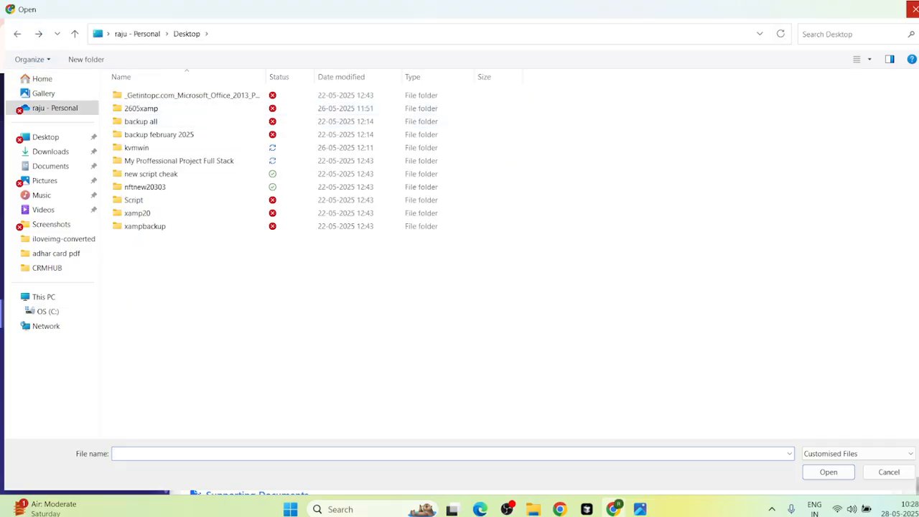
click(913, 10)
click(649, 315)
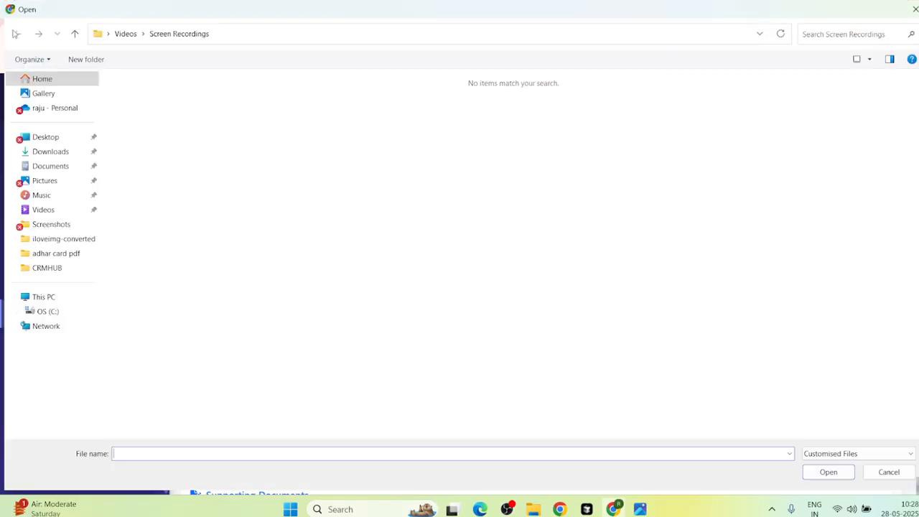
click(913, 8)
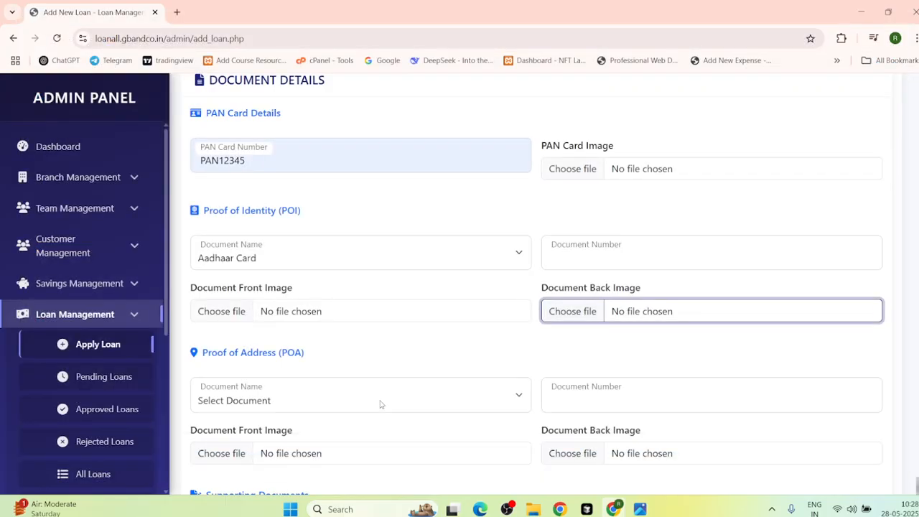
Step: Reopen the PAN Card Image picker and browse Pictures, Desktop and the nftnew20303 folder
scroll(289, 313, up, 2)
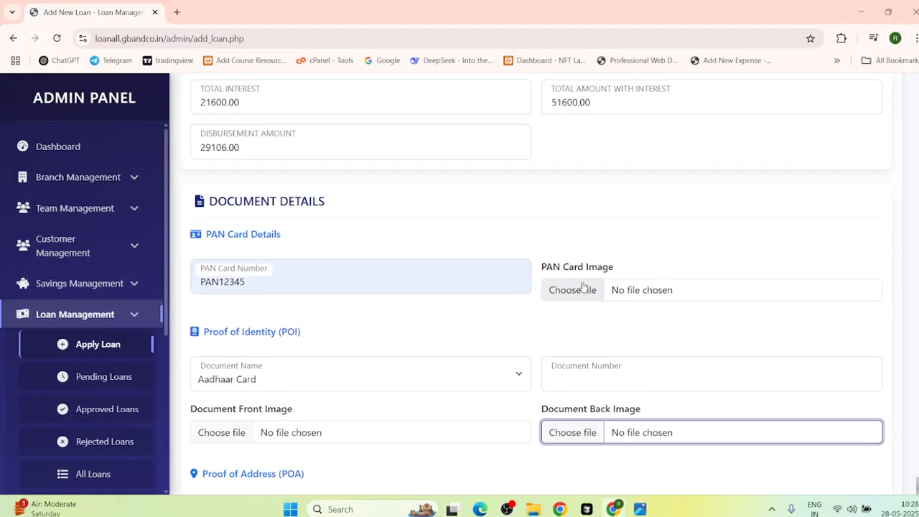
click(618, 295)
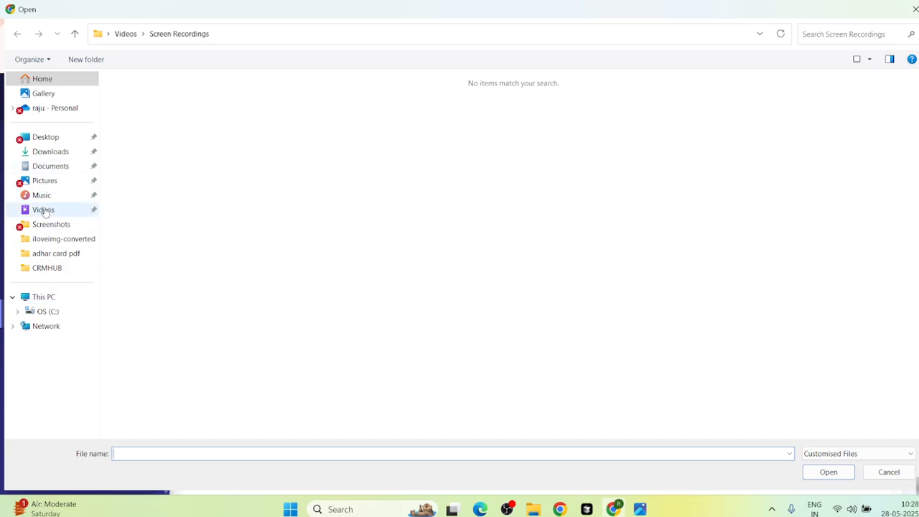
click(46, 183)
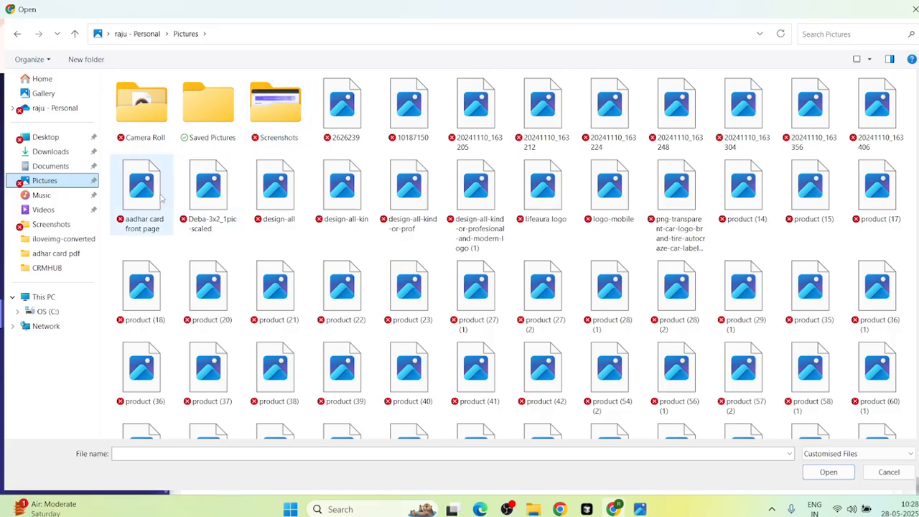
scroll(223, 269, down, 4)
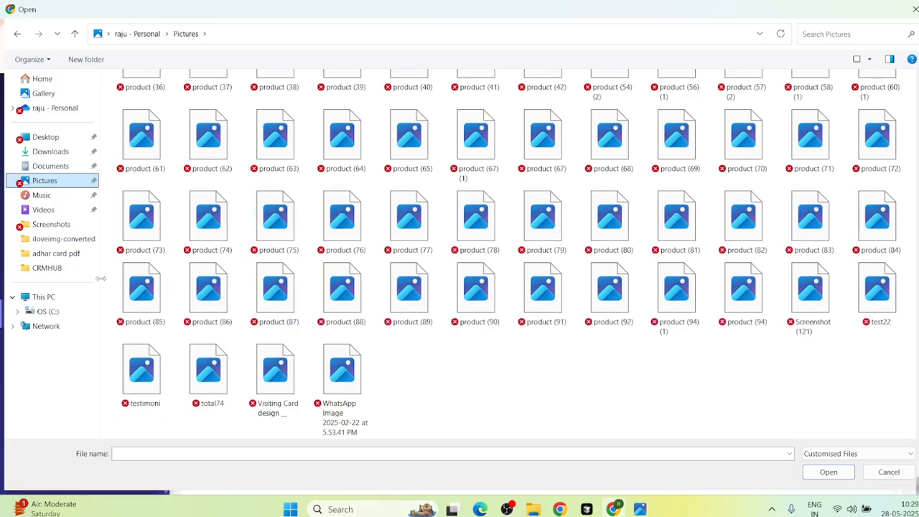
scroll(104, 277, up, 4)
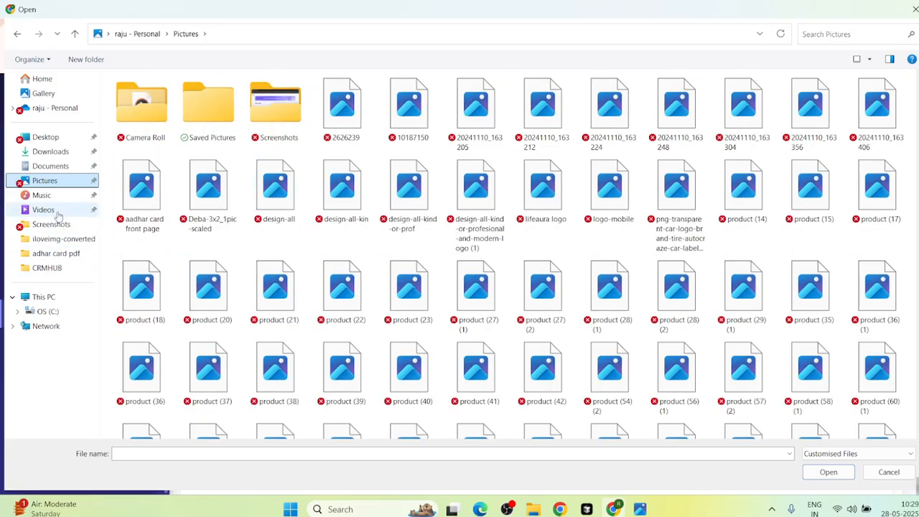
click(47, 138)
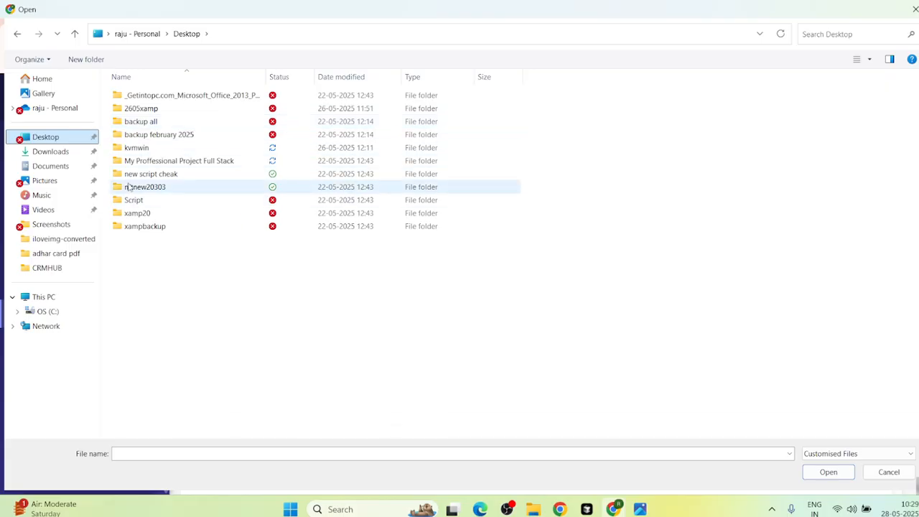
click(144, 95)
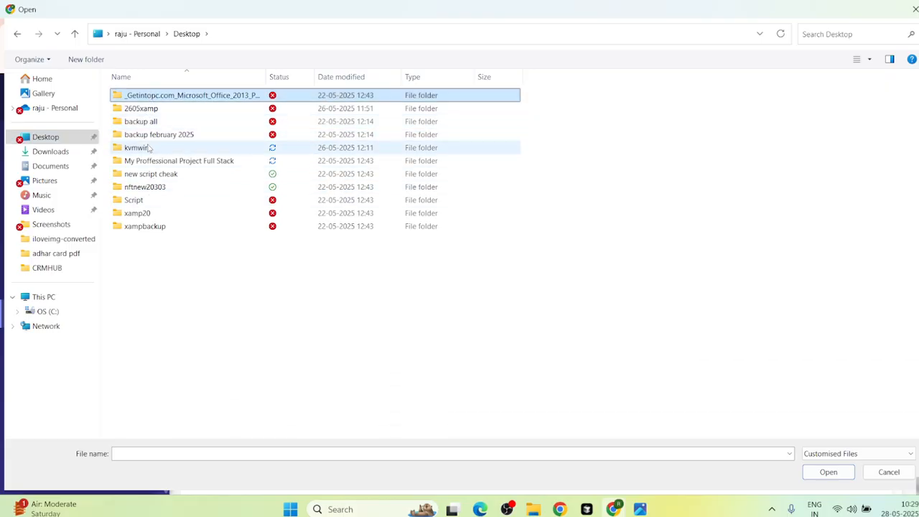
double_click(140, 188)
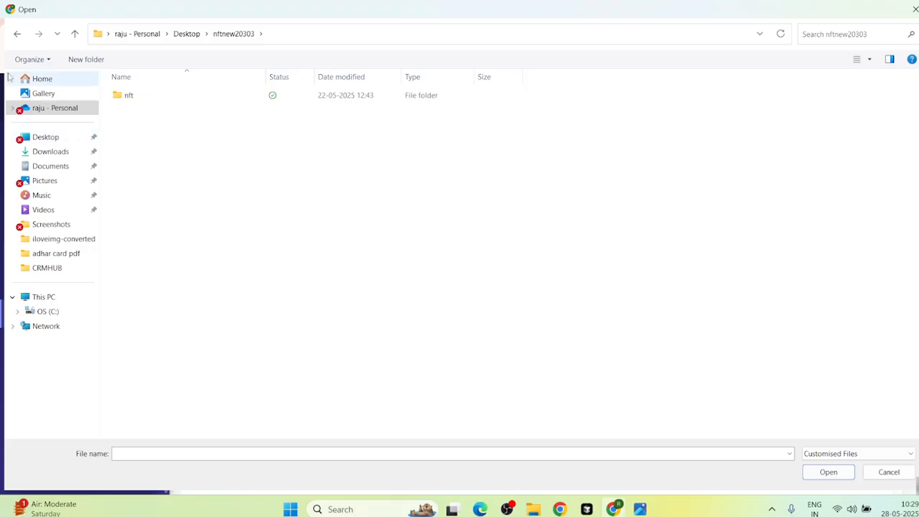
click(17, 34)
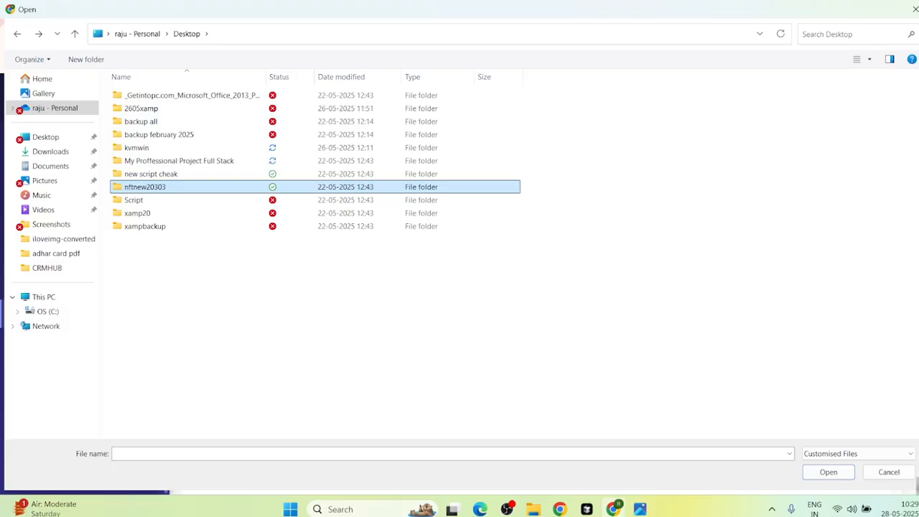
Step: Preview mqdefault (2) from File Explorer, then dismiss the picker without attaching anything
click(533, 508)
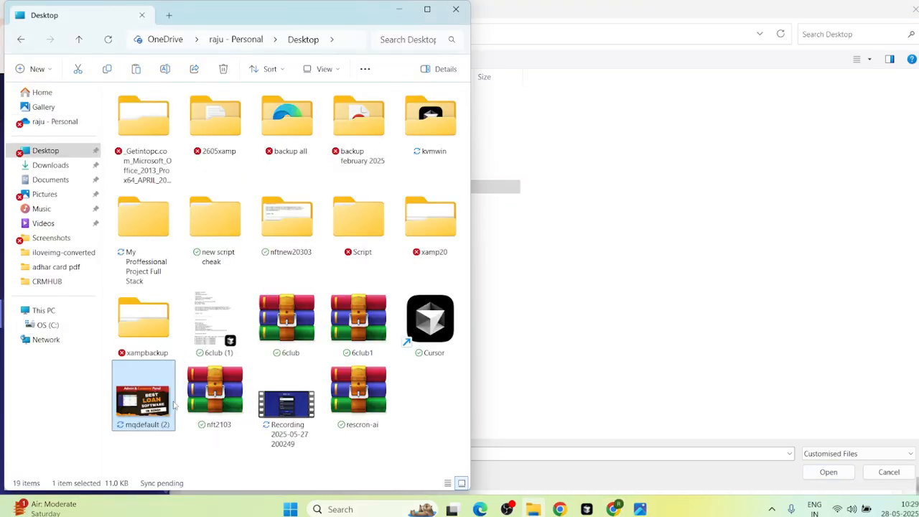
double_click(142, 386)
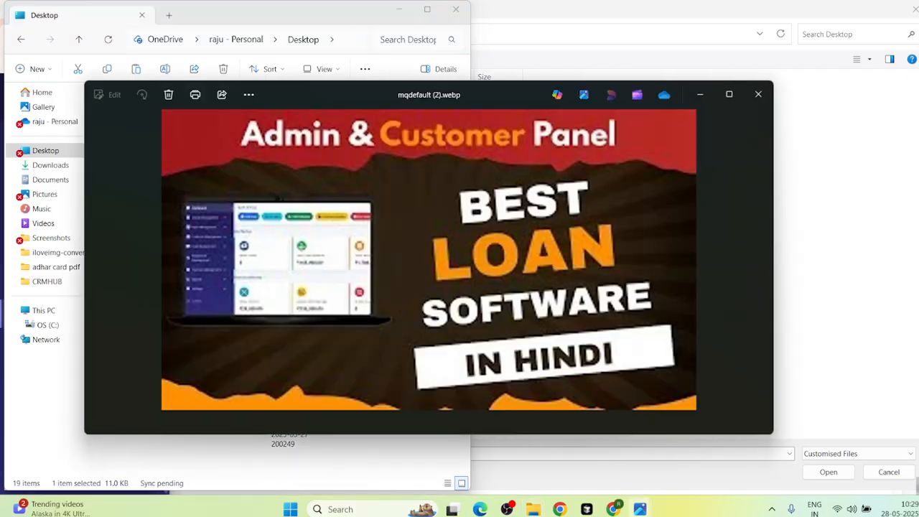
click(827, 475)
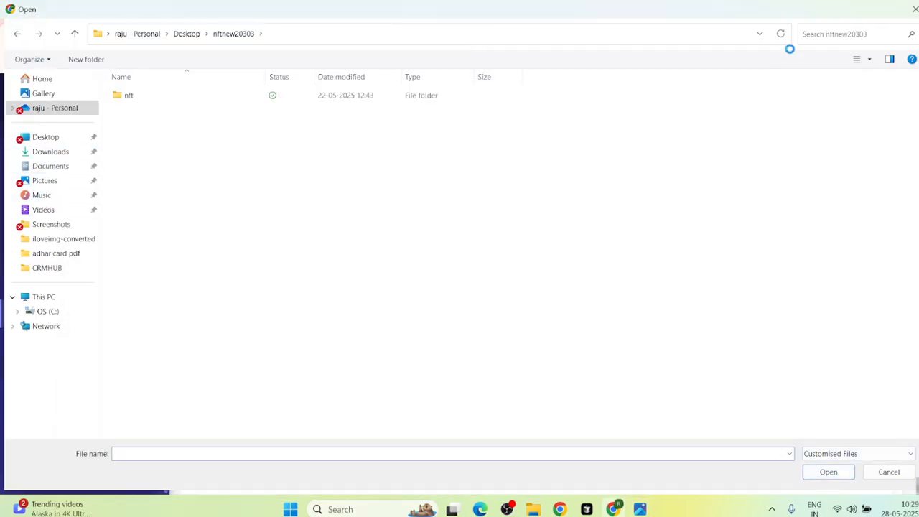
click(913, 10)
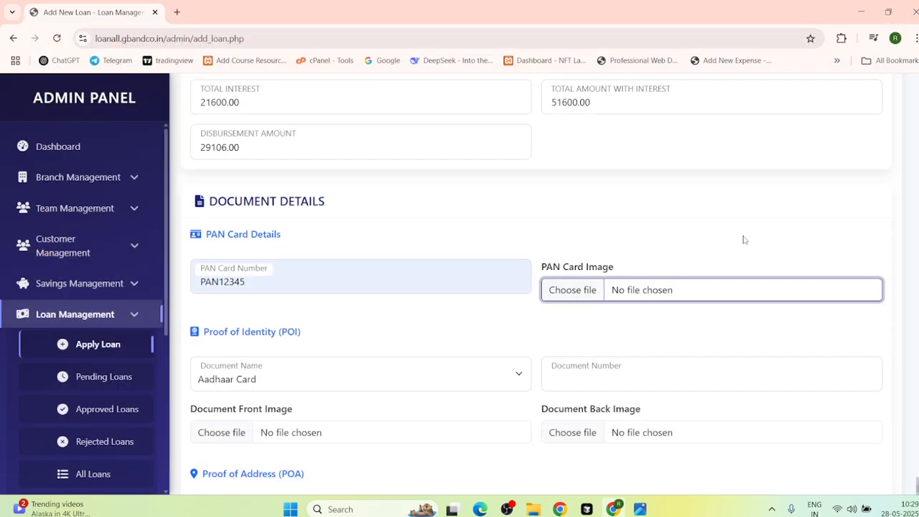
scroll(348, 340, down, 1)
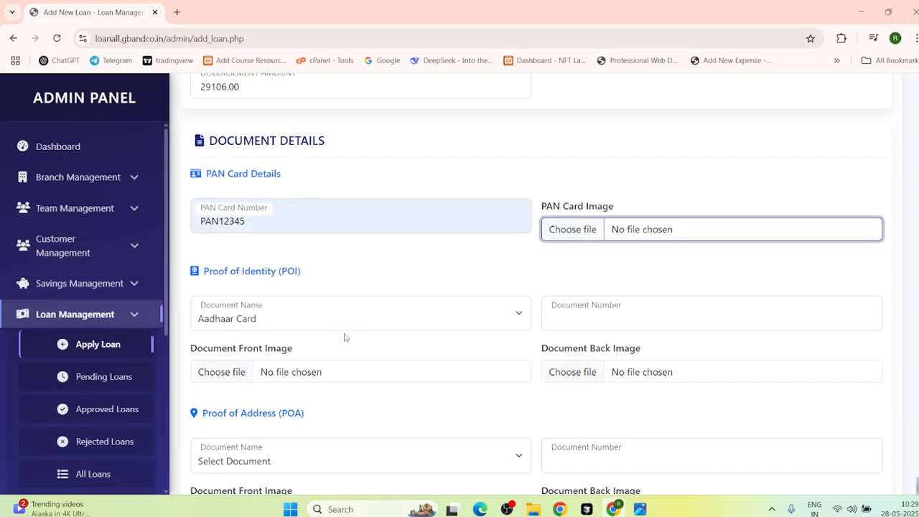
Step: Keep Aadhaar Card as the identity document and fill its number from the saved suggestion
click(216, 324)
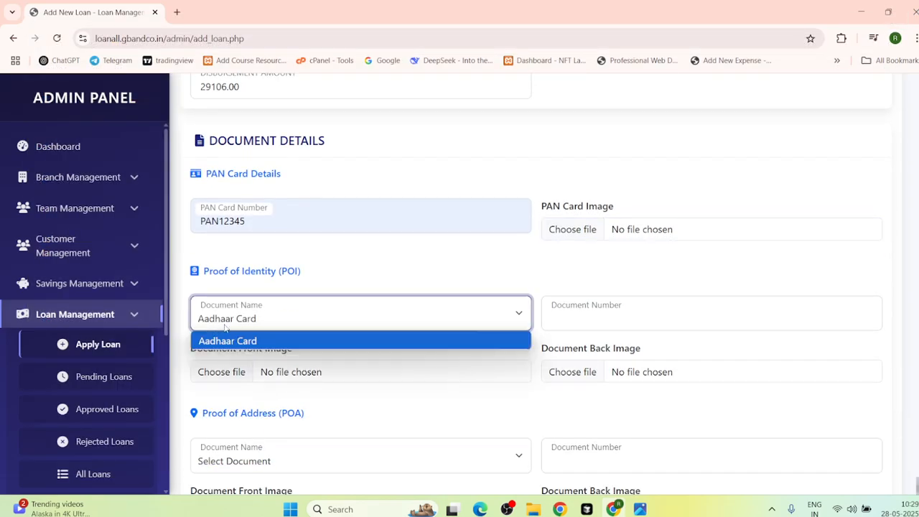
click(256, 345)
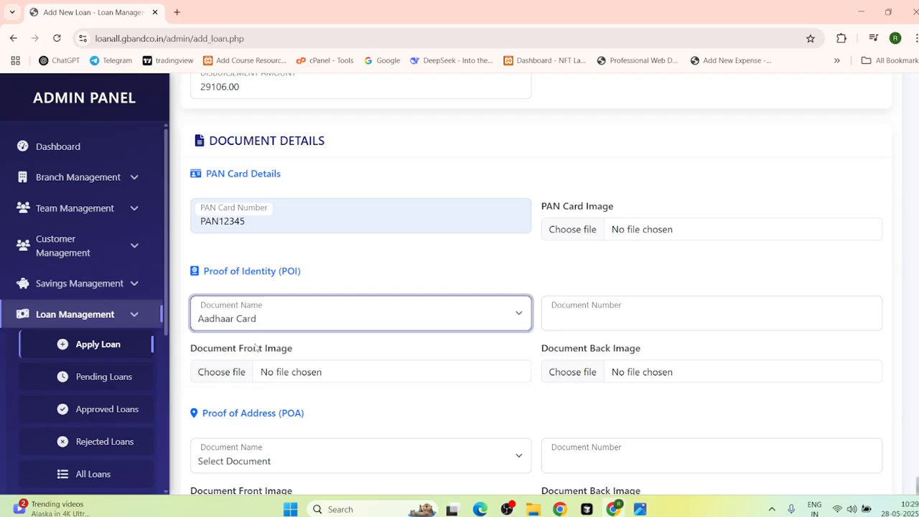
click(647, 329)
click(619, 392)
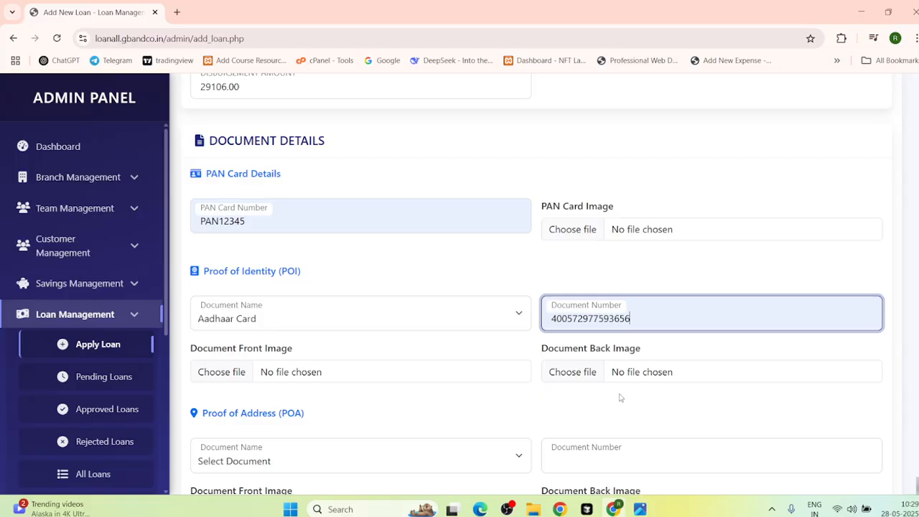
Step: Attach Screenshot 2025-05-26 222134.png from Gallery as the Aadhaar front image
click(294, 368)
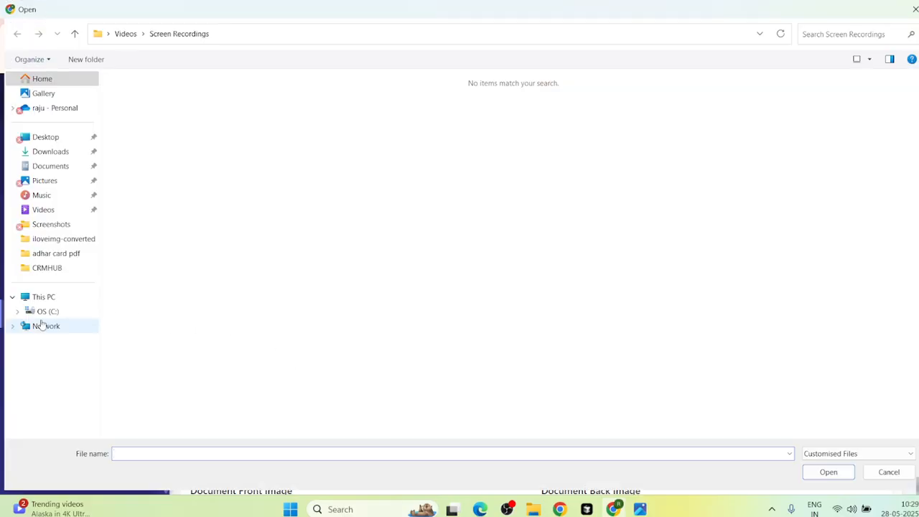
click(40, 94)
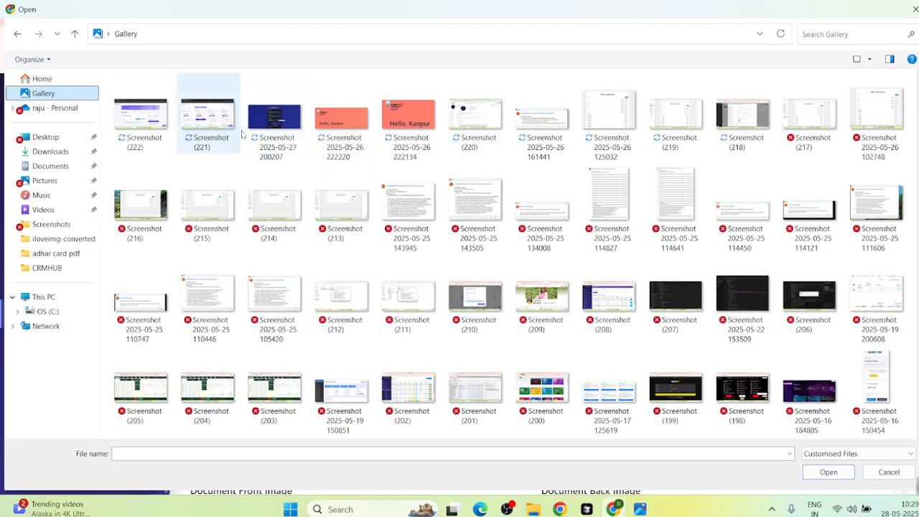
click(472, 126)
click(393, 130)
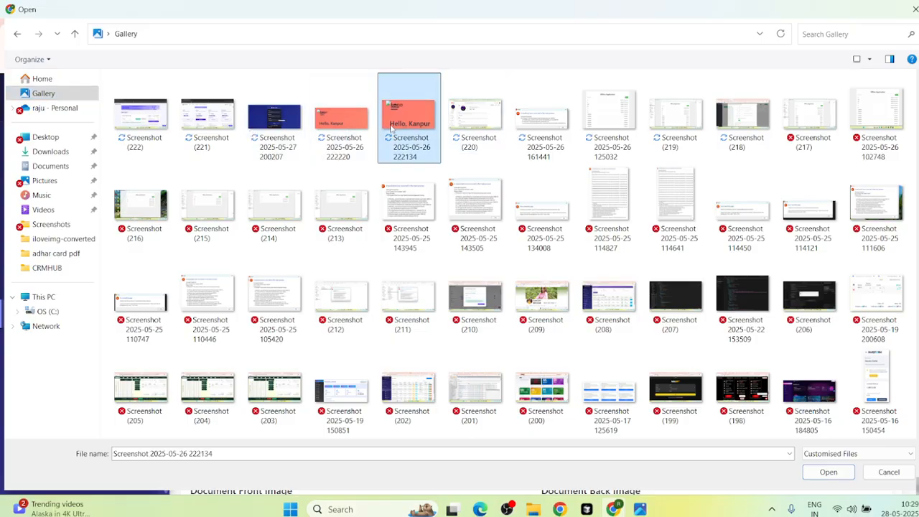
click(828, 472)
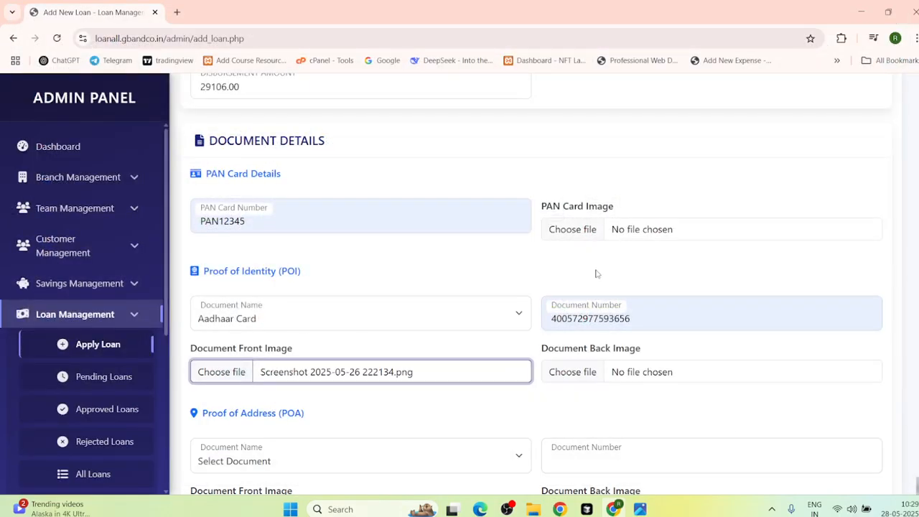
Step: Attach Screenshot 2025-05-26 222220.png from Gallery as the PAN Card Image
click(617, 229)
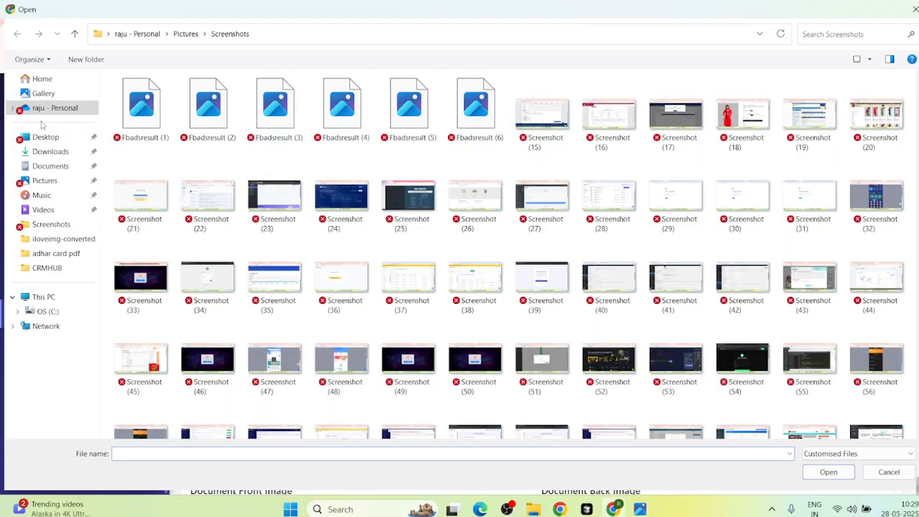
click(42, 79)
click(43, 94)
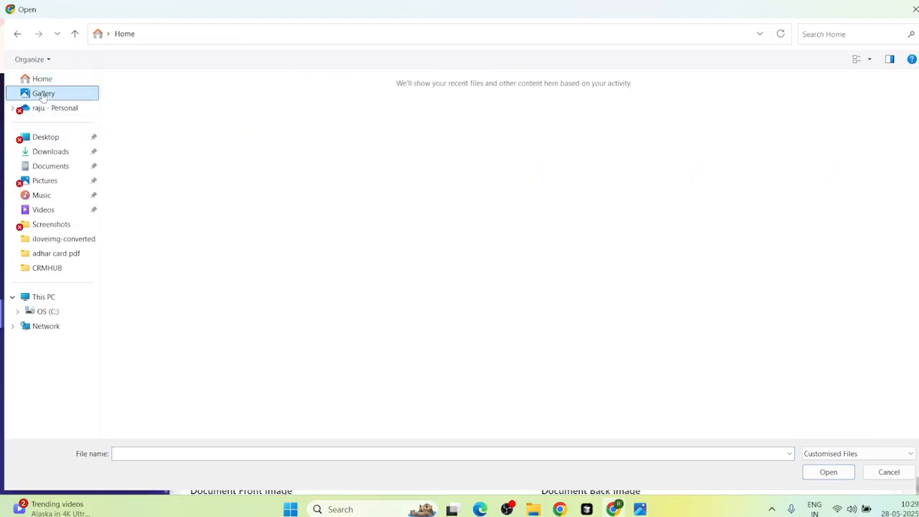
click(45, 109)
click(44, 93)
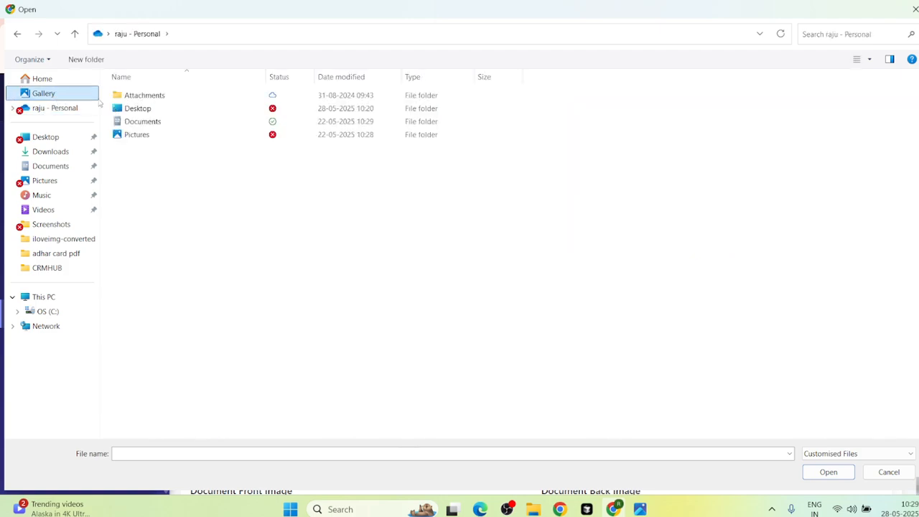
click(343, 115)
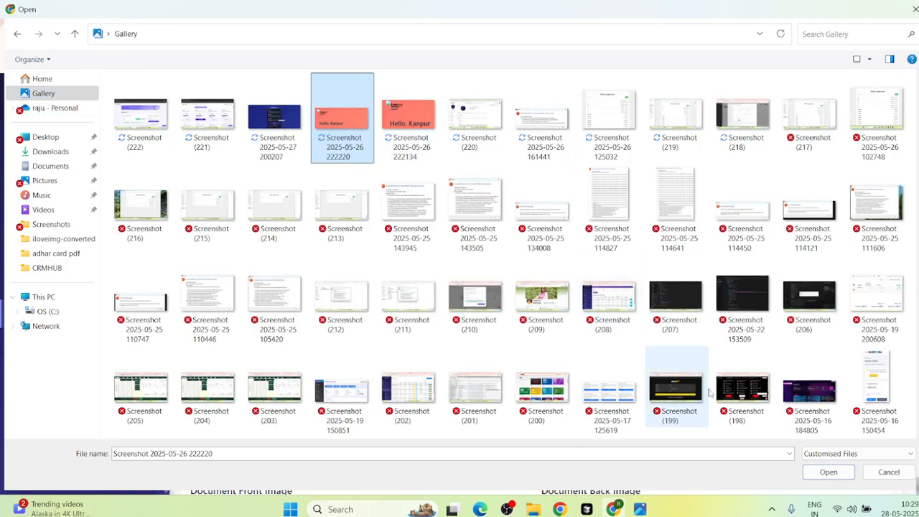
click(829, 471)
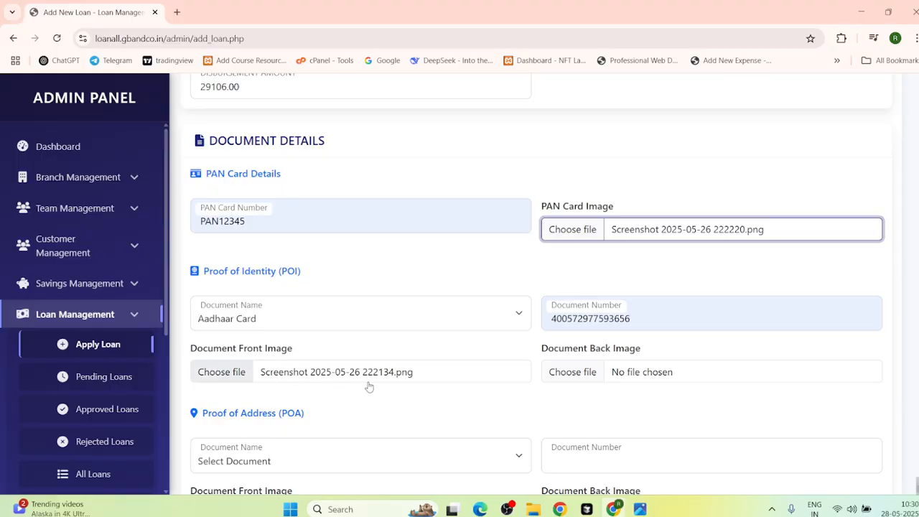
Step: Attach Screenshot 2025-05-26 222134.png as the identity Document Back Image
click(626, 368)
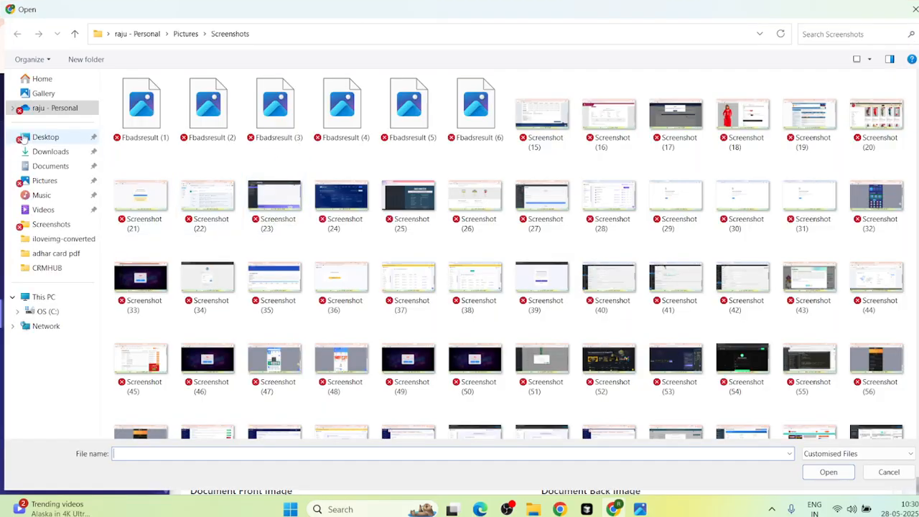
click(44, 92)
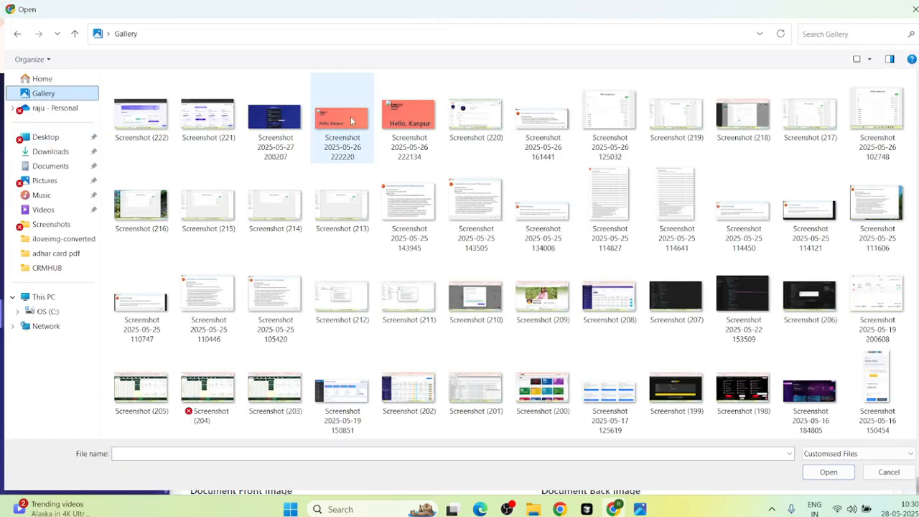
click(409, 118)
click(828, 471)
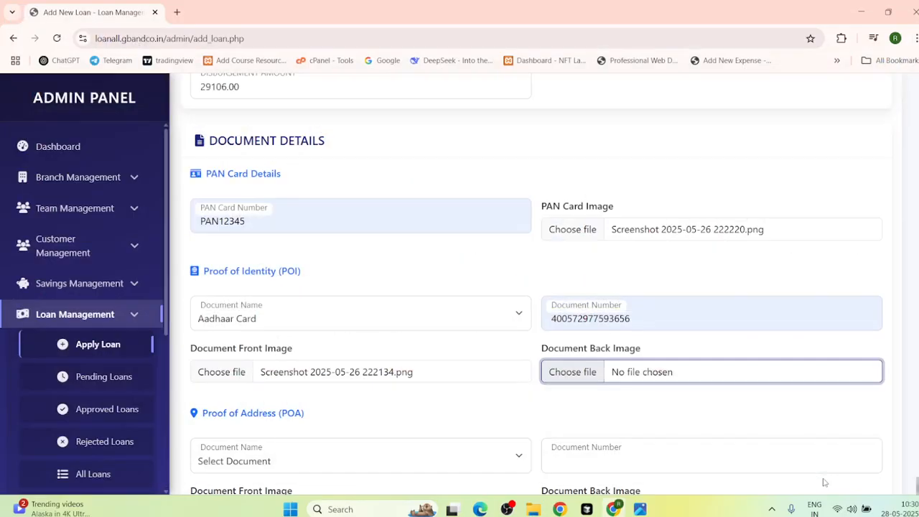
scroll(366, 423, down, 2)
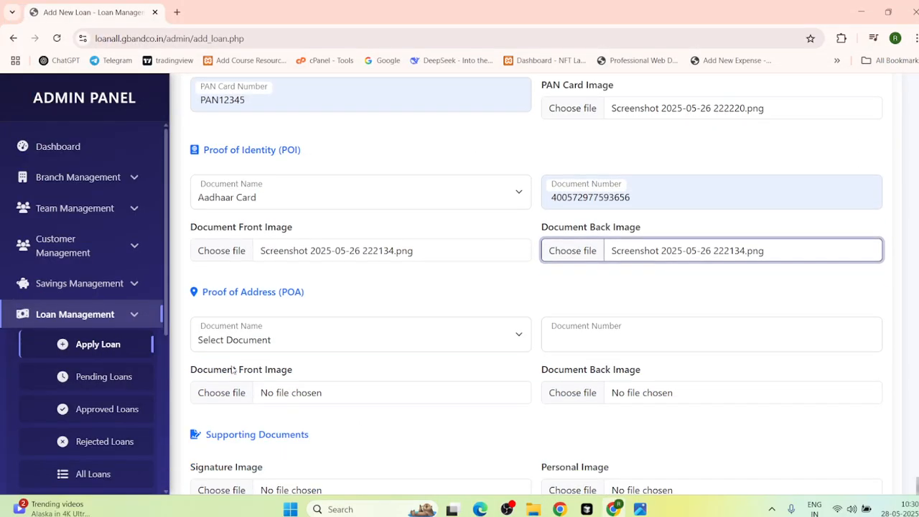
Step: Choose Voter Card as proof of address and fill its number from the saved suggestion
scroll(315, 370, down, 1)
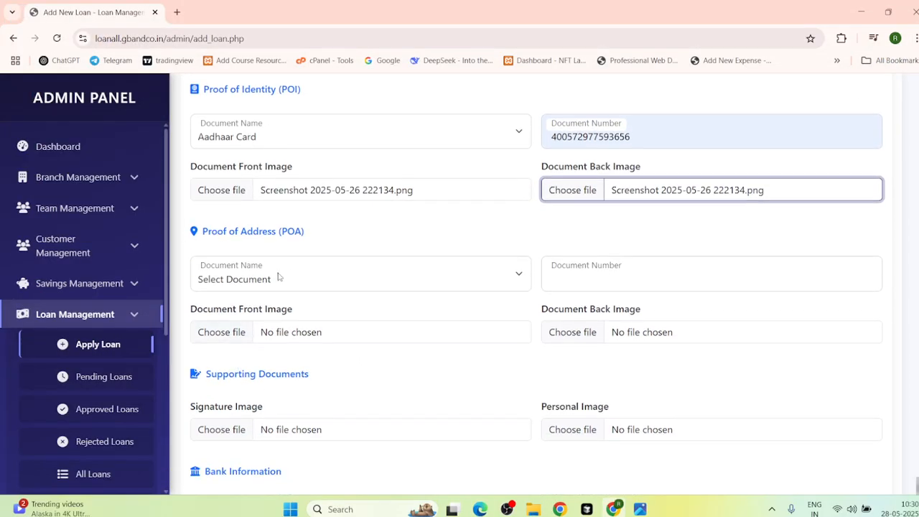
click(222, 284)
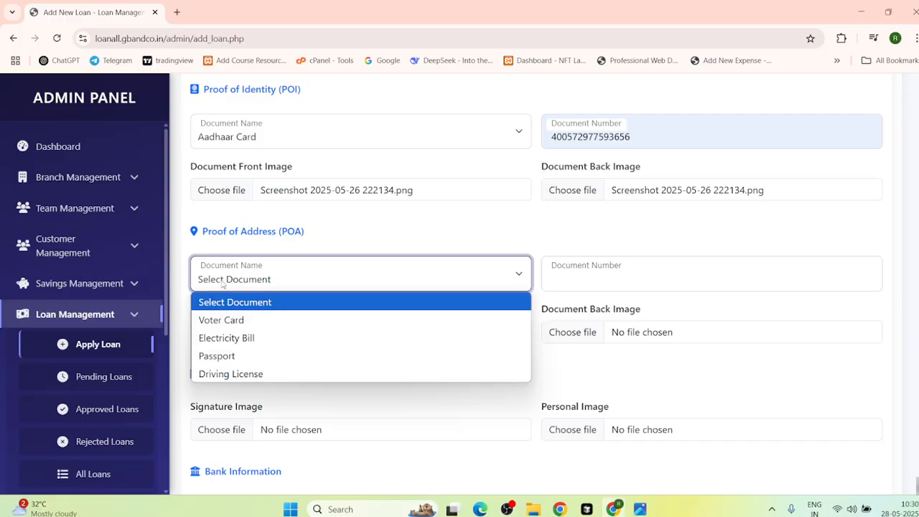
click(222, 321)
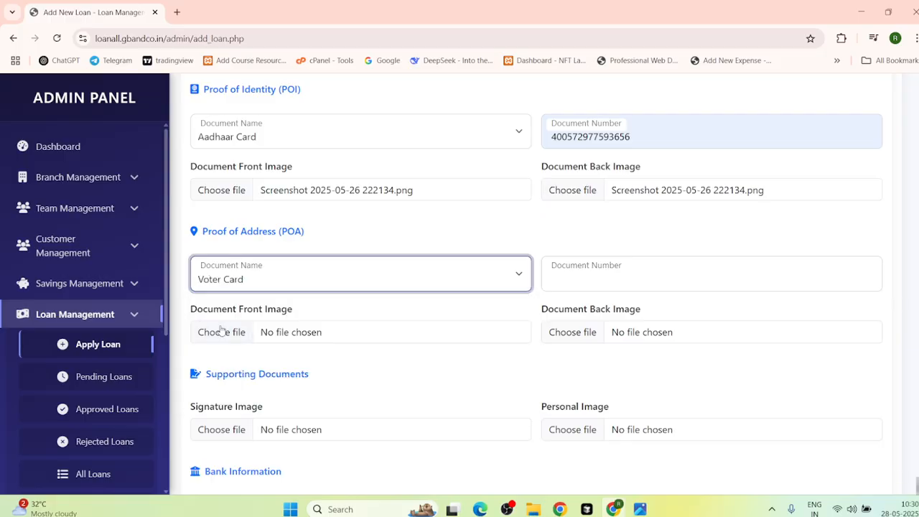
click(589, 287)
click(630, 337)
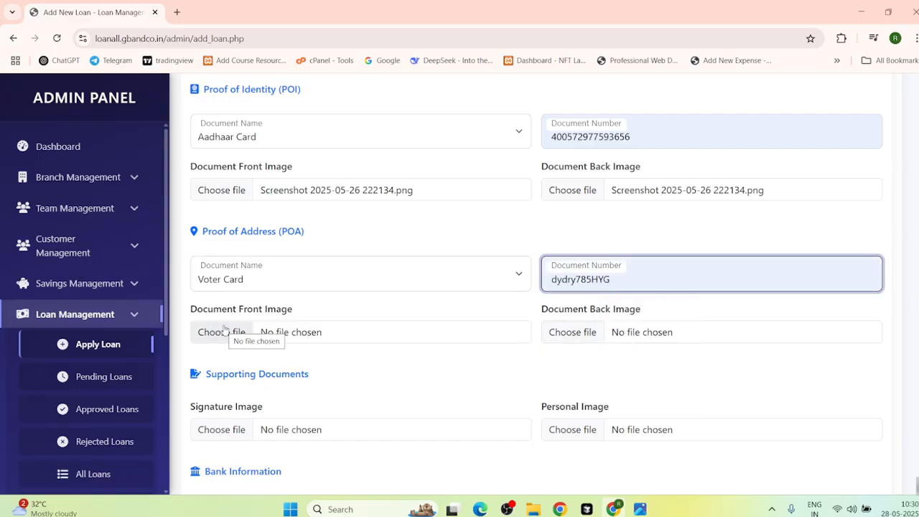
Step: Attach Screenshot 2025-05-26 222220.png as the voter card front image
click(285, 332)
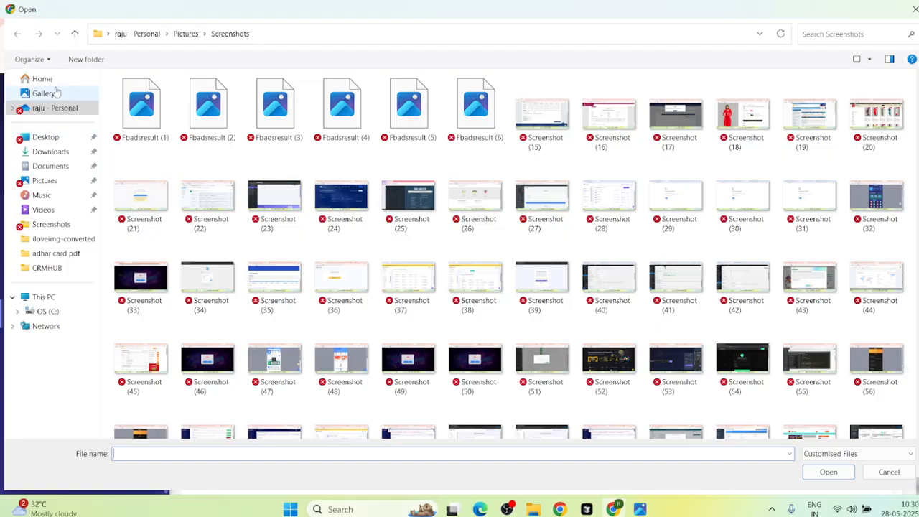
click(43, 93)
click(335, 125)
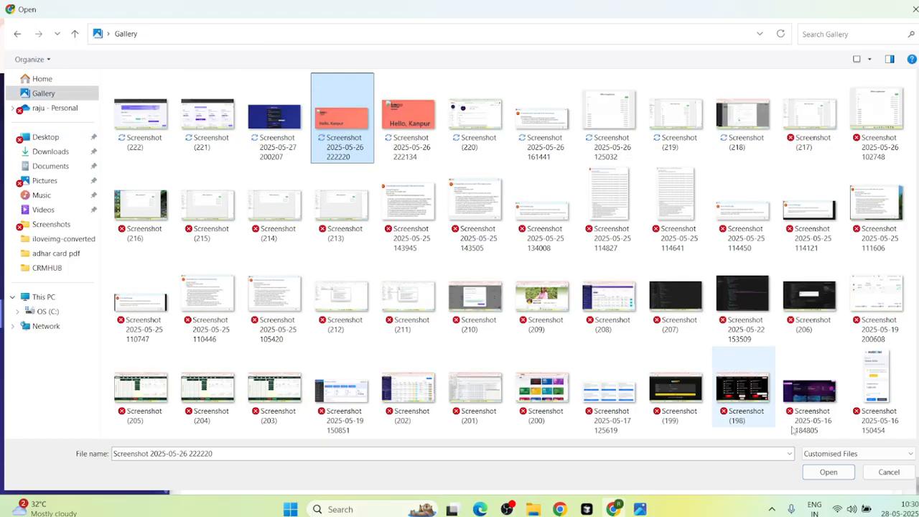
click(828, 471)
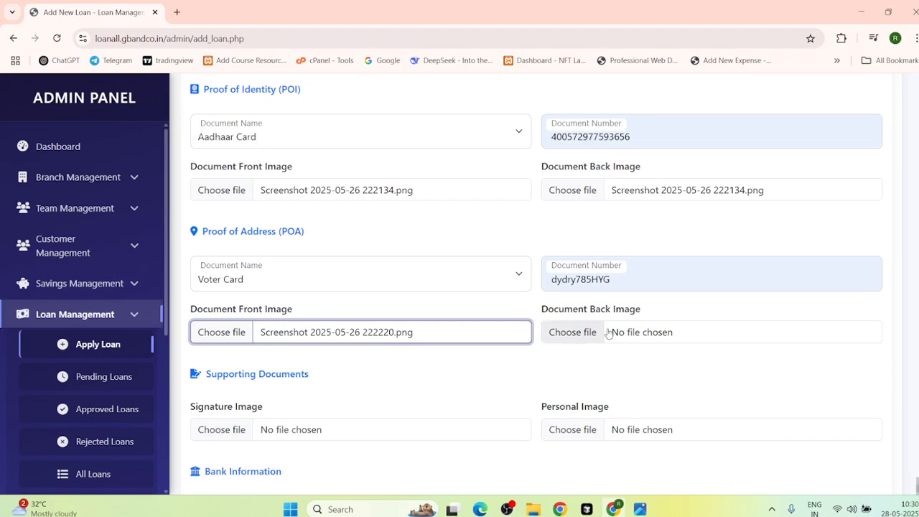
Step: Attach Screenshot 2025-05-26 222220.png as the voter card back image, then scroll to Supporting Documents
click(619, 332)
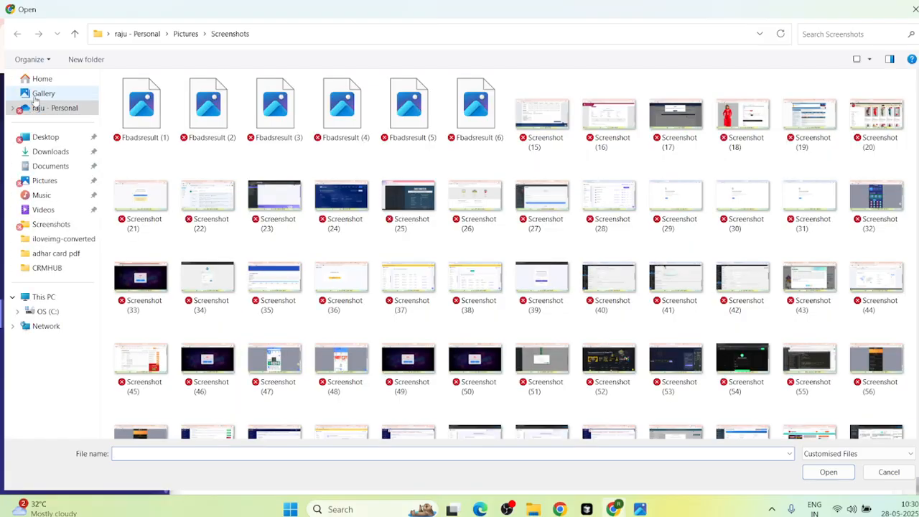
click(43, 94)
click(341, 117)
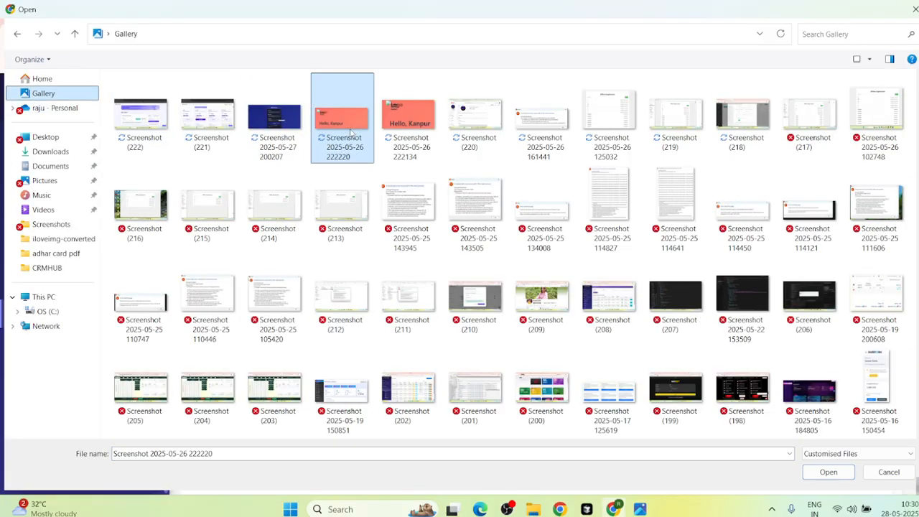
click(828, 472)
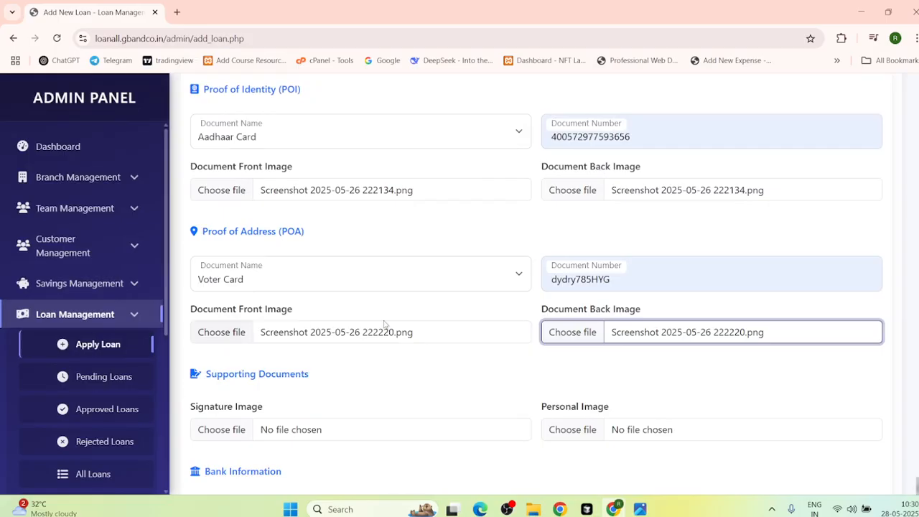
scroll(384, 324, down, 2)
scroll(331, 284, down, 2)
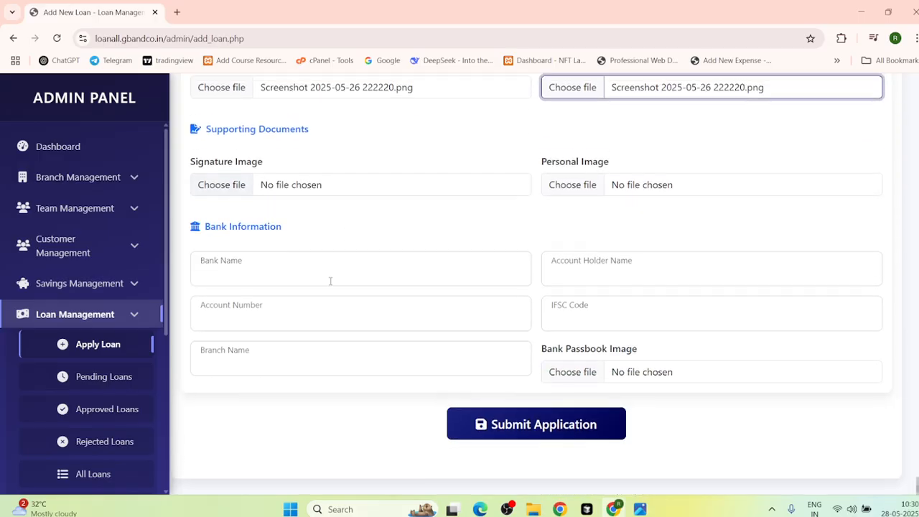
scroll(326, 274, up, 3)
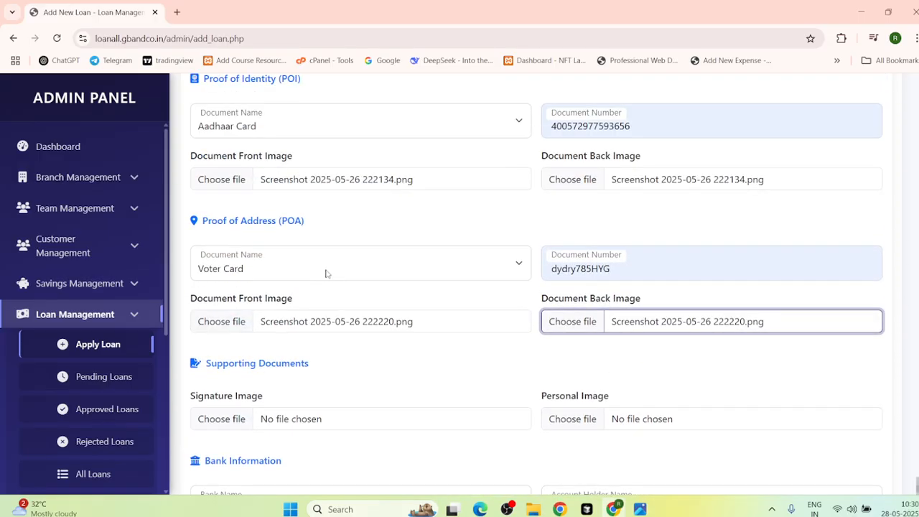
scroll(325, 273, up, 1)
scroll(310, 276, down, 2)
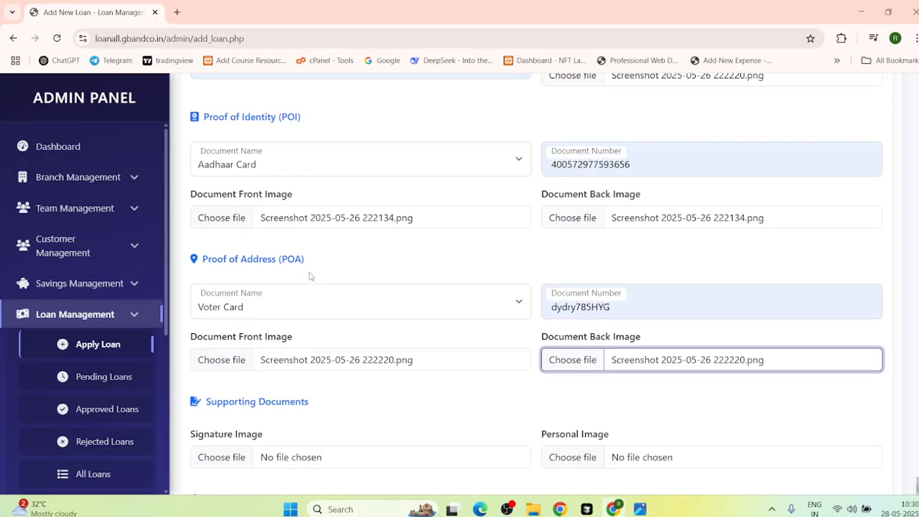
scroll(286, 301, down, 2)
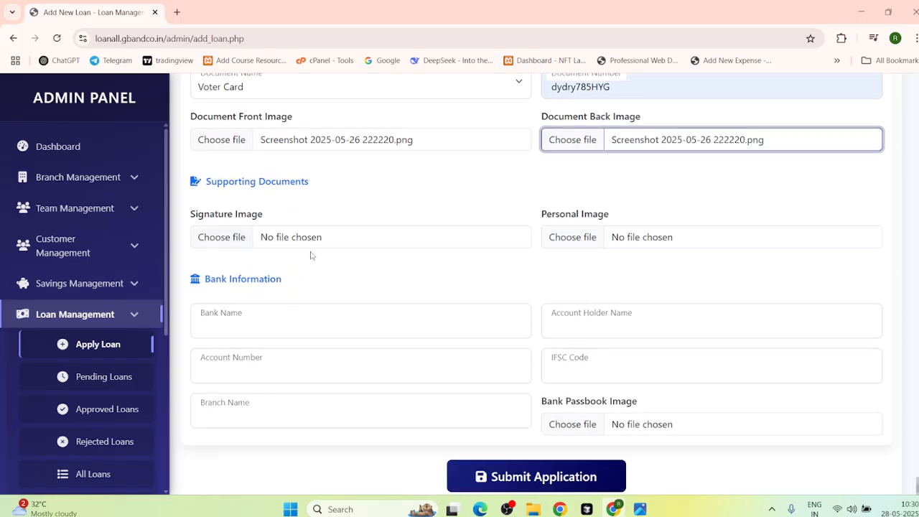
Step: Attach Screenshot 2025-05-26 222220.png from Gallery as the Signature Image
click(274, 239)
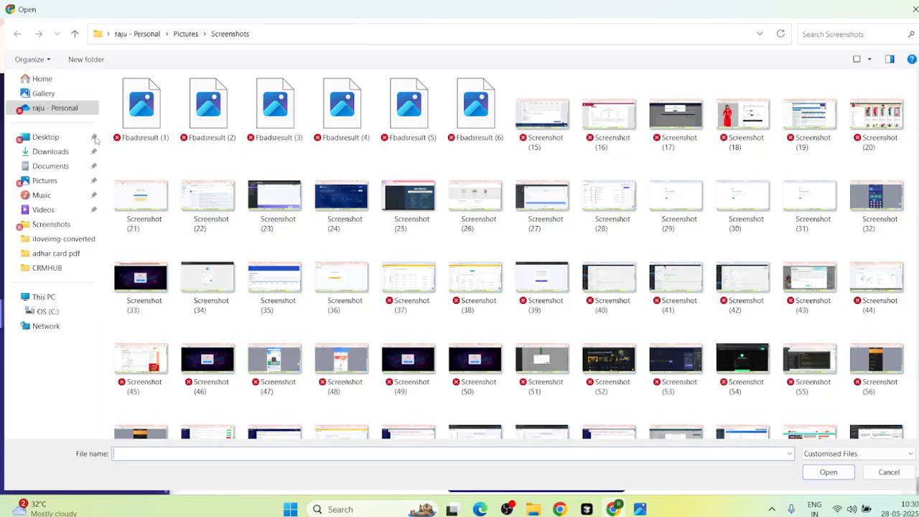
click(58, 96)
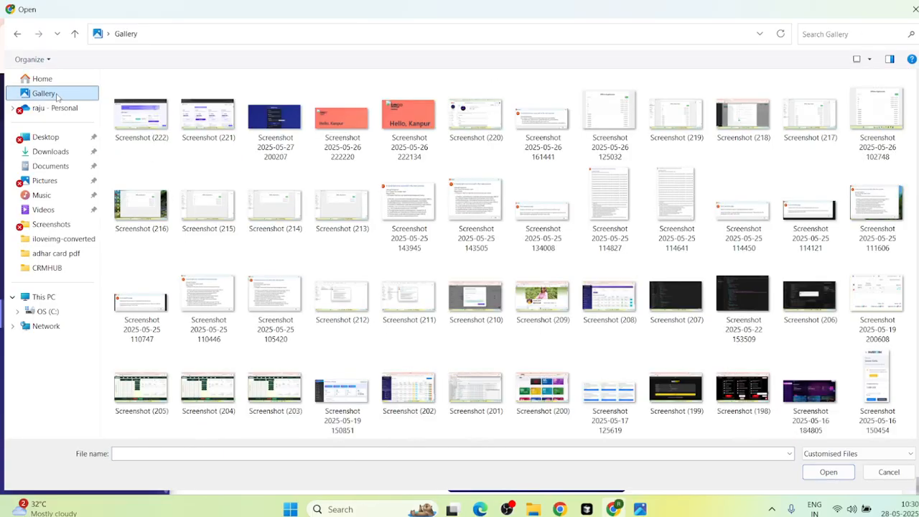
click(341, 120)
click(828, 472)
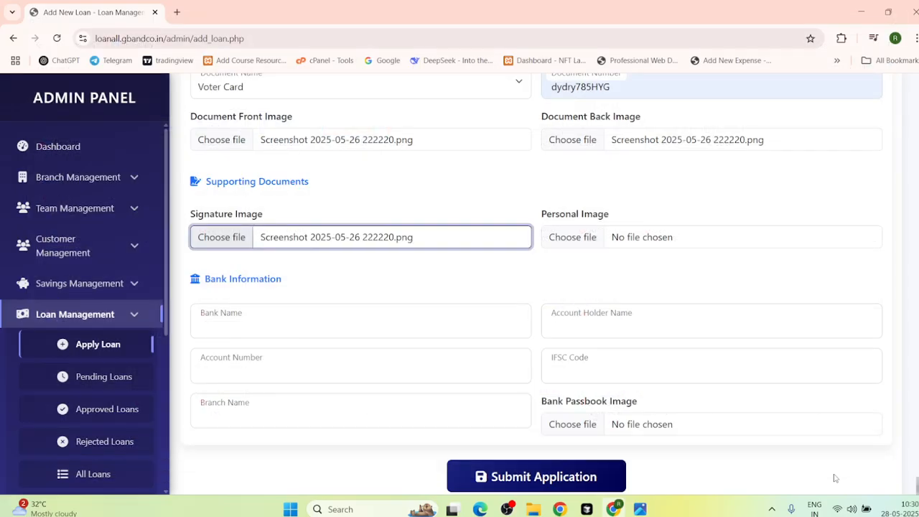
Step: Attach Screenshot 2025-05-26 222134.png from Gallery as the Personal Image
click(637, 243)
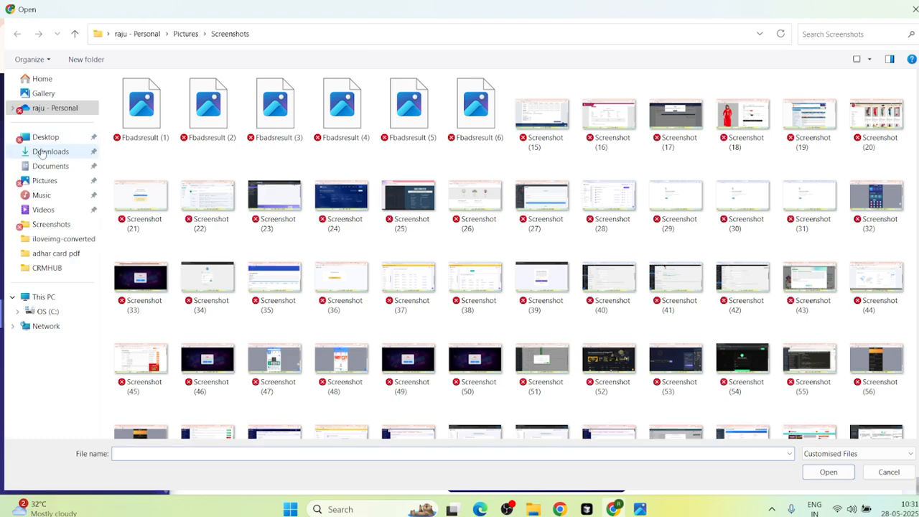
click(43, 82)
click(43, 93)
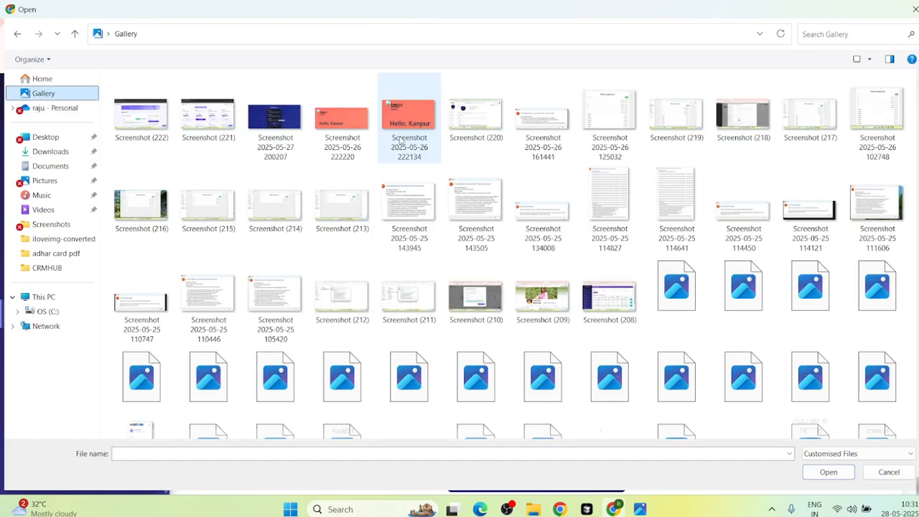
click(434, 126)
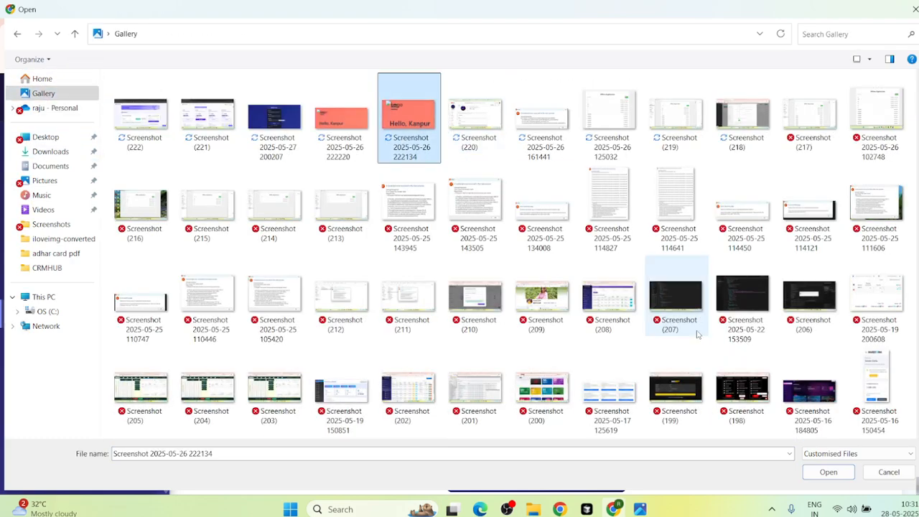
click(827, 471)
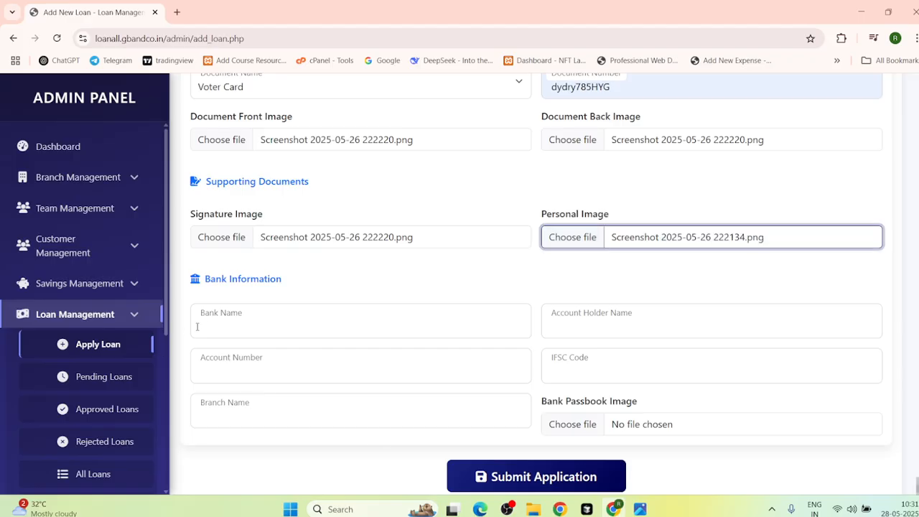
Step: Fill bank details: exix bank, the account holder's name, saved account number and IFSC, halancha branch
click(253, 325)
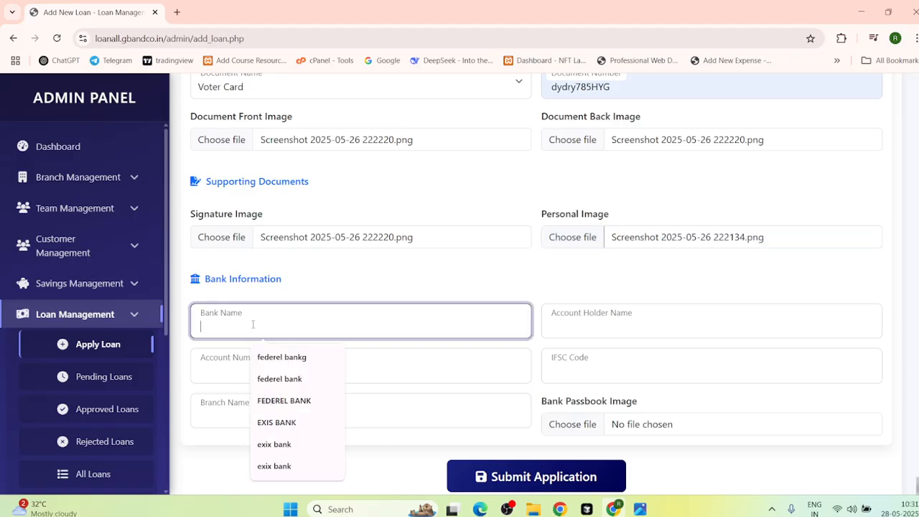
click(274, 449)
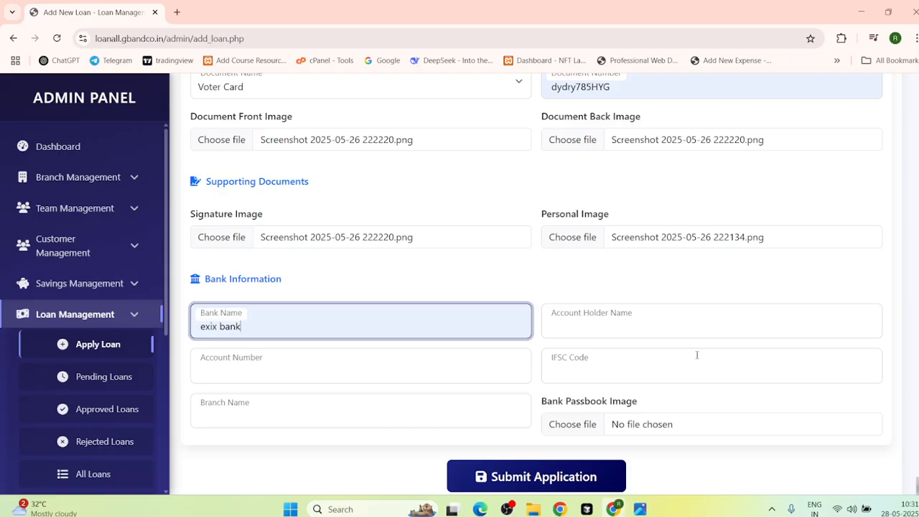
click(567, 326)
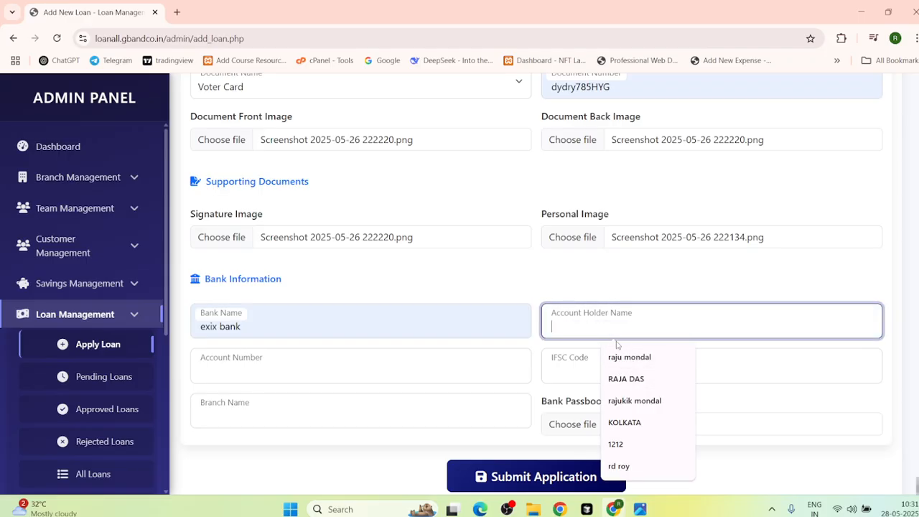
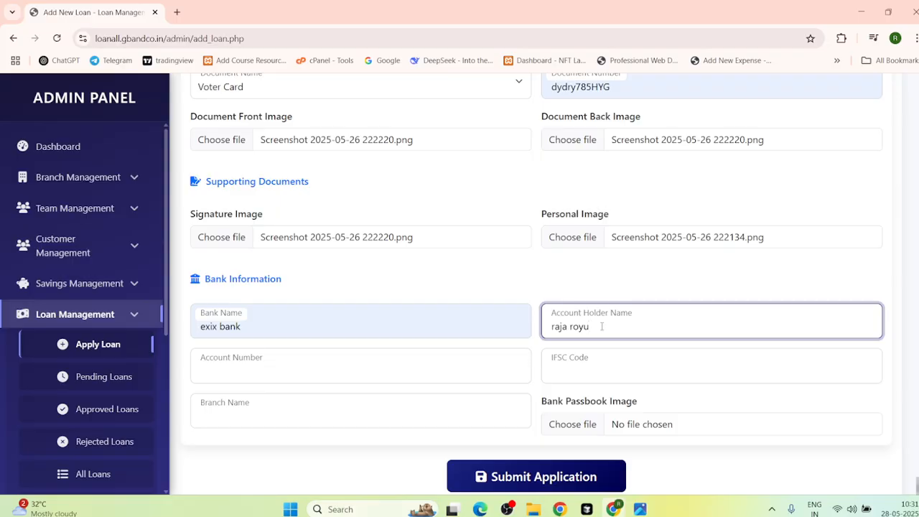
click(257, 366)
click(272, 328)
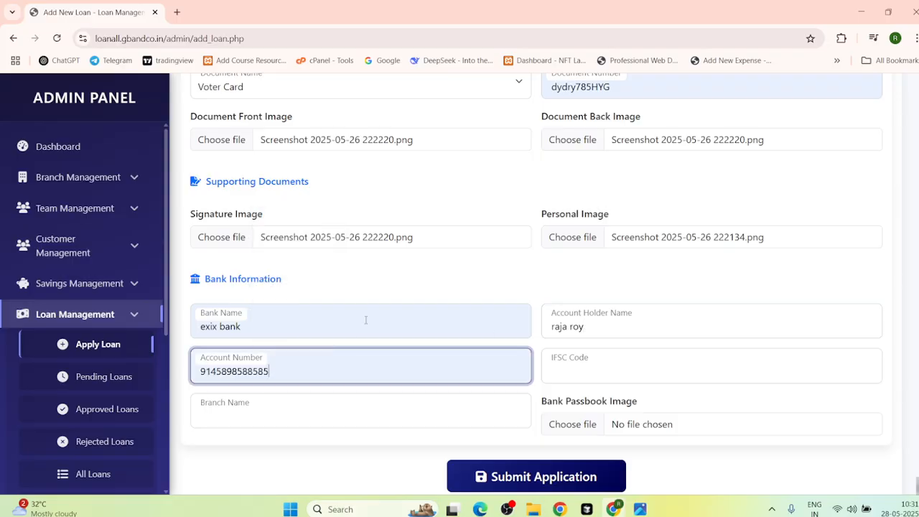
click(567, 355)
click(646, 308)
click(237, 409)
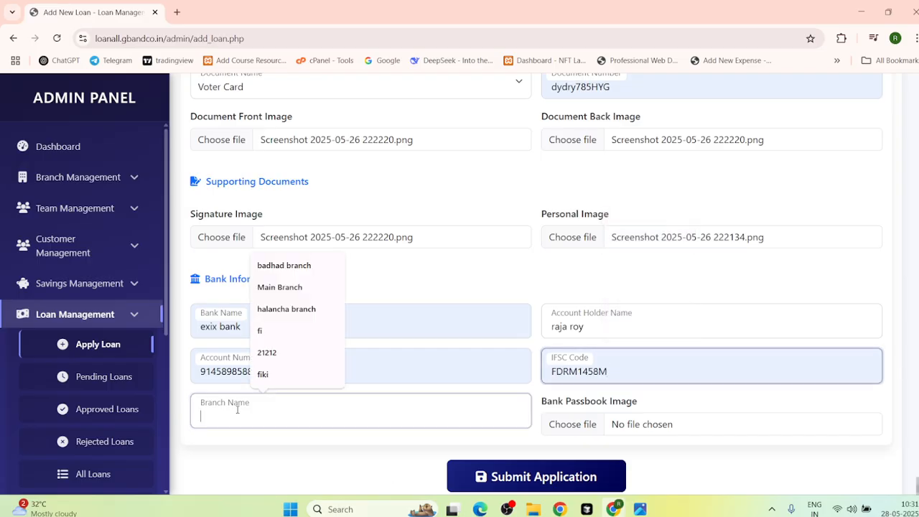
click(275, 310)
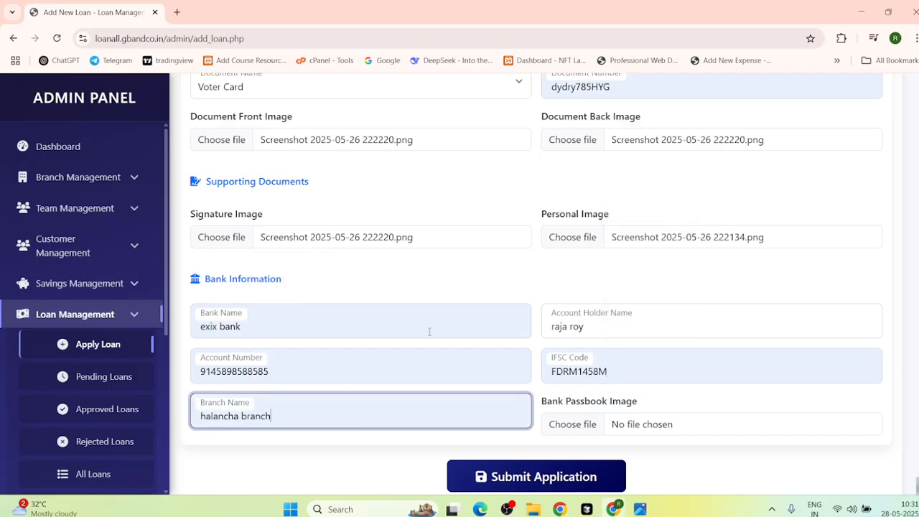
Step: Attach Screenshot 2025-05-26 222220.png from Gallery as the Bank Passbook Image
click(643, 429)
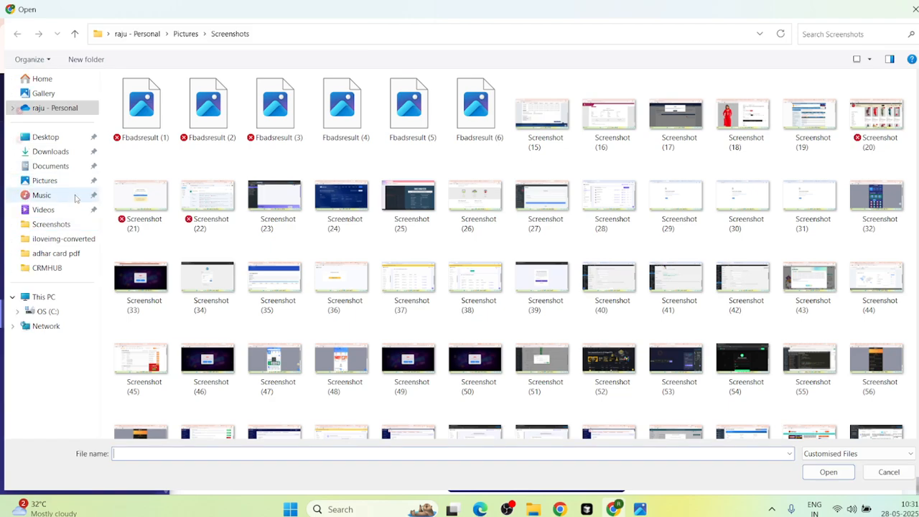
click(41, 93)
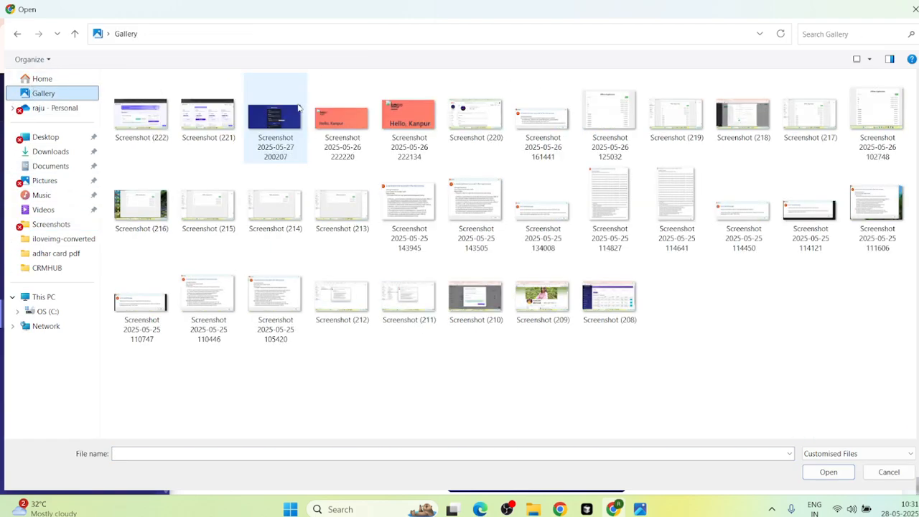
click(342, 117)
click(828, 471)
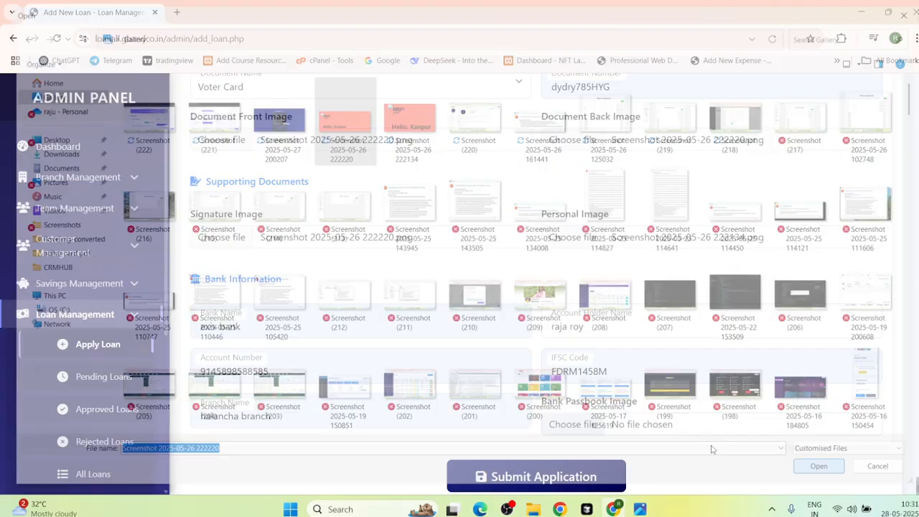
scroll(558, 420, down, 1)
Step: Submit the application and view All Loans, where the new ₹30,000 loan shows as Pending
click(535, 425)
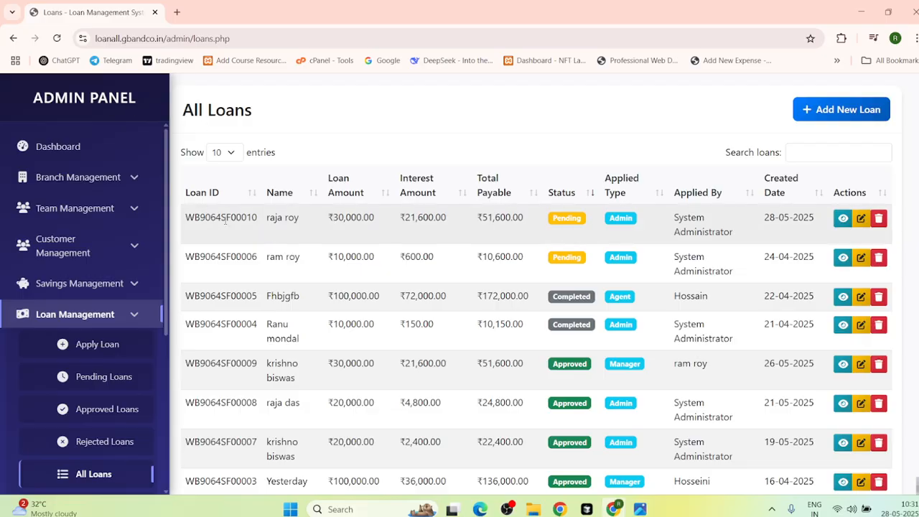
click(13, 38)
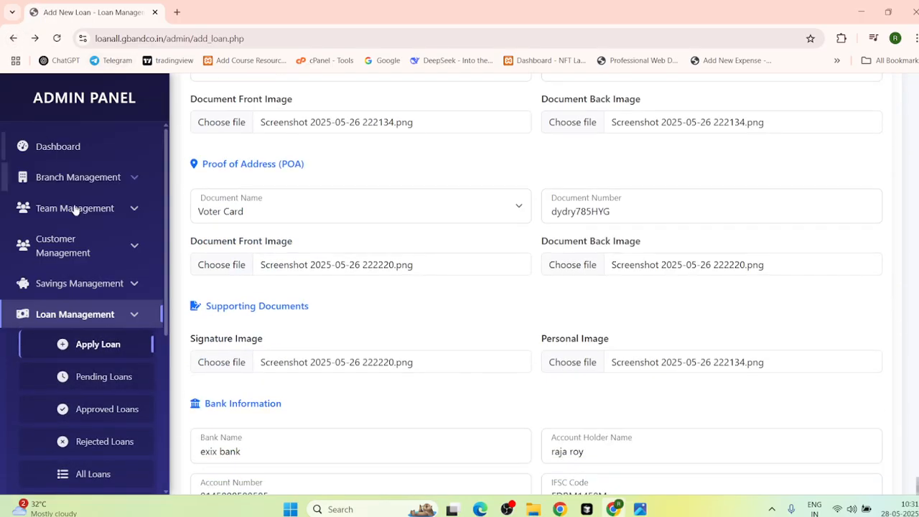
click(13, 38)
click(308, 277)
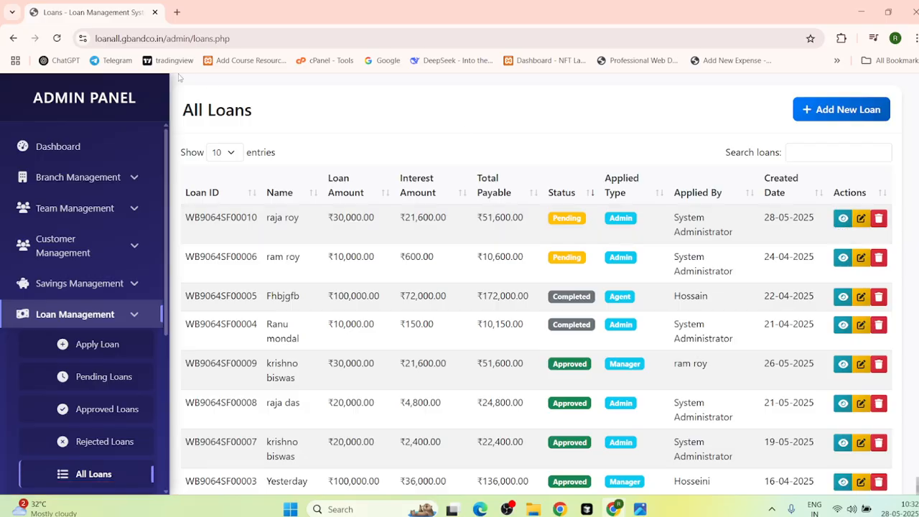
Step: From the dashboard, start a new loan repayment against the ₹20,000 loan
click(13, 38)
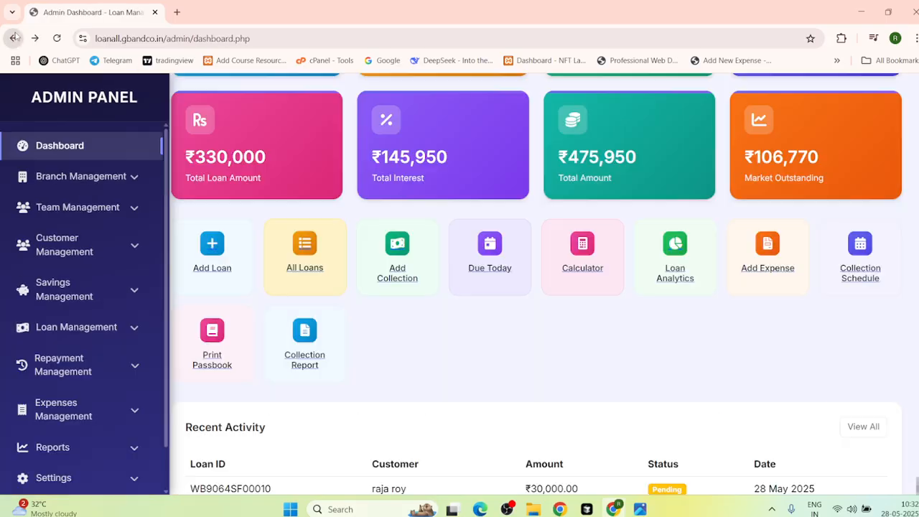
click(401, 273)
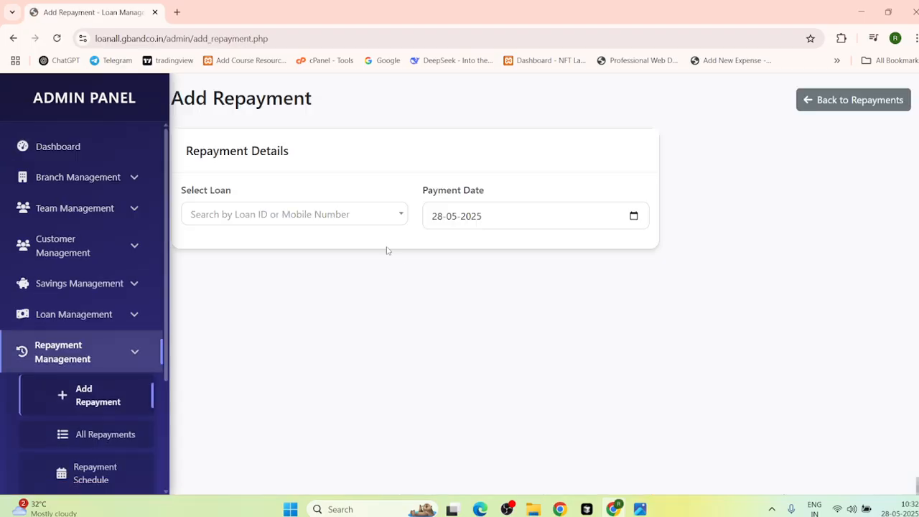
click(390, 219)
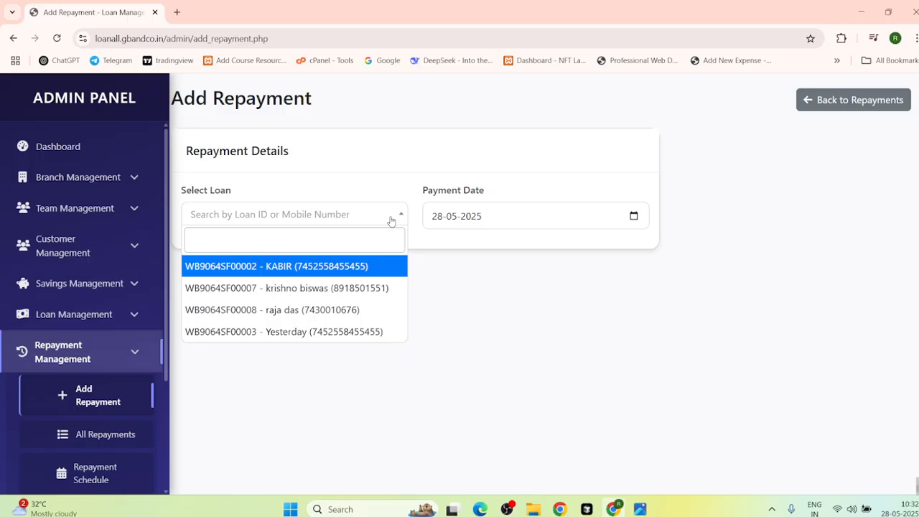
click(291, 312)
scroll(254, 383, down, 3)
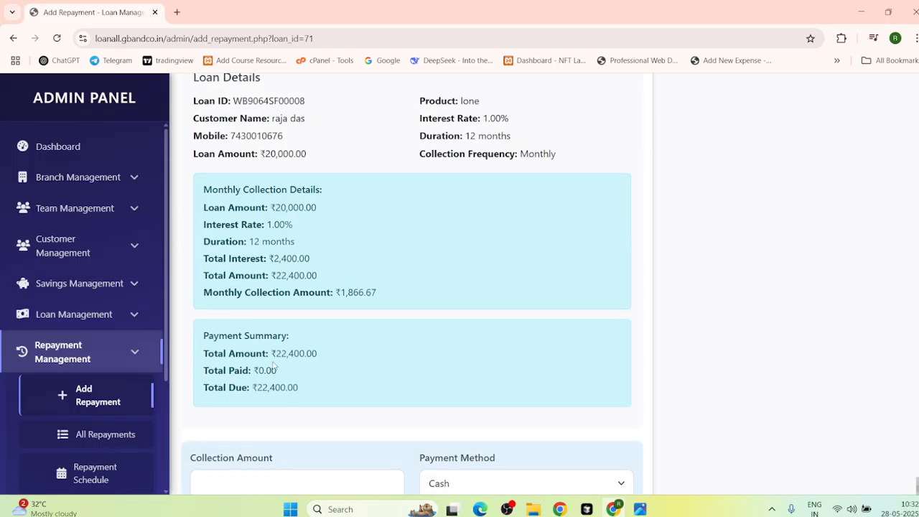
scroll(297, 335, down, 3)
Step: Record a 1000 collection with the note 'gfhdf' and submit the repayment
click(277, 303)
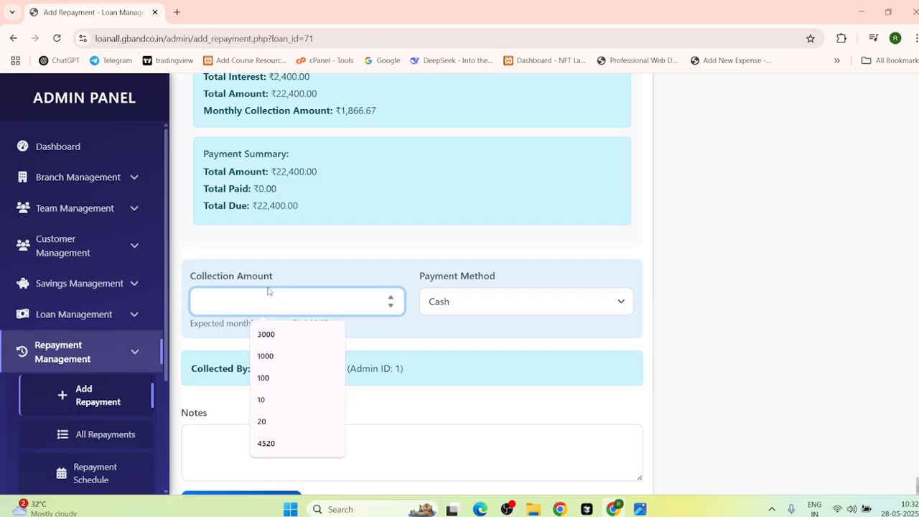
click(267, 356)
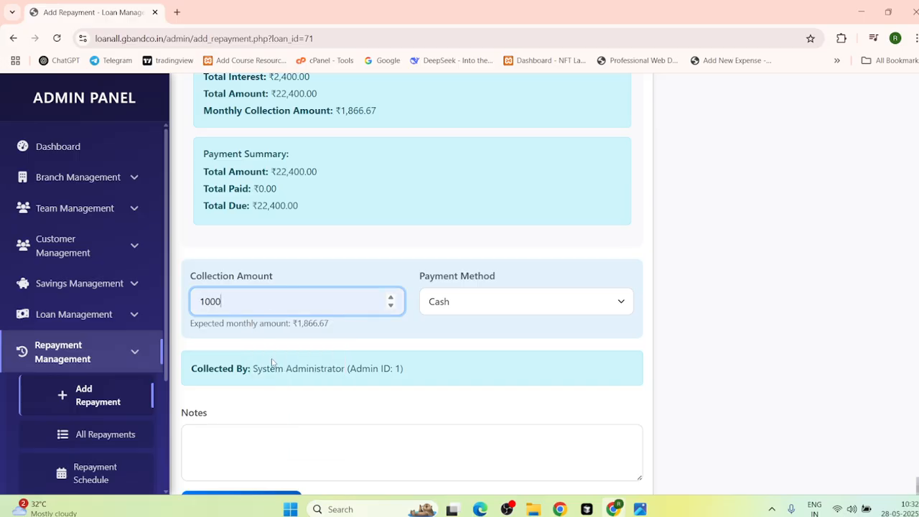
scroll(237, 424, down, 1)
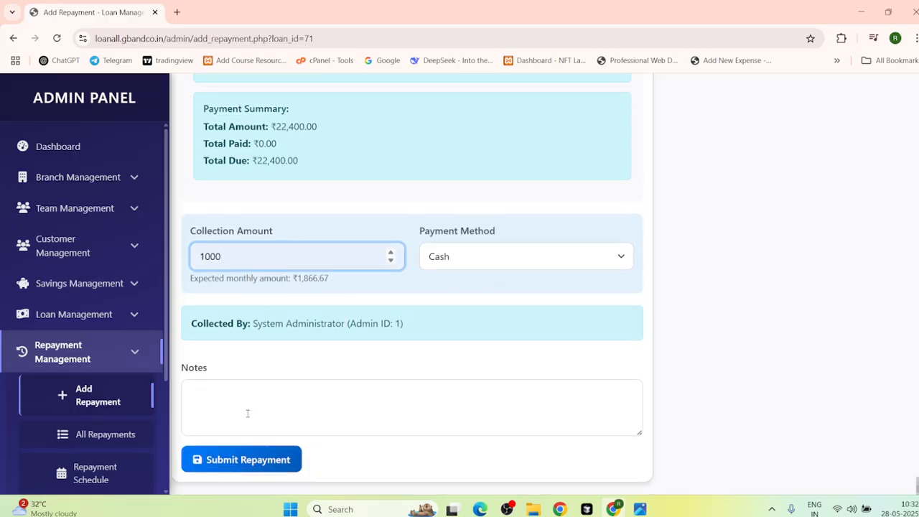
click(247, 414)
text(gfhdf)
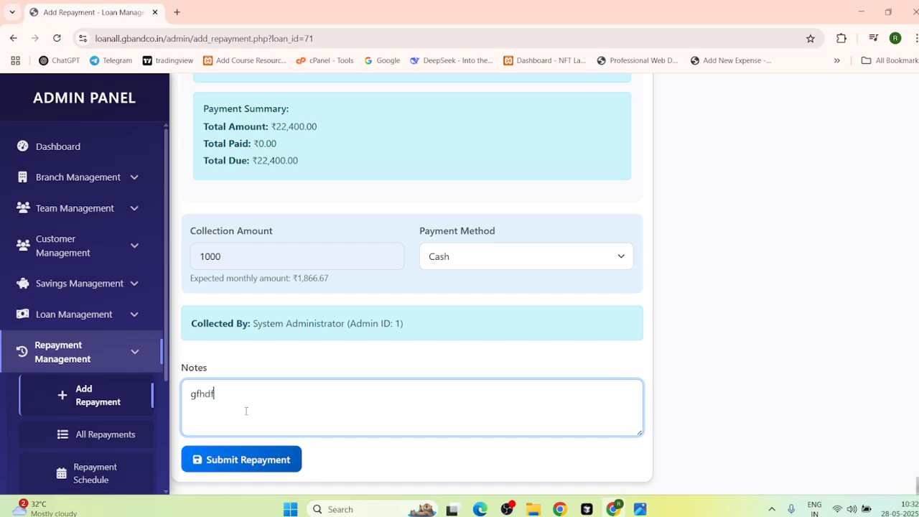
click(233, 461)
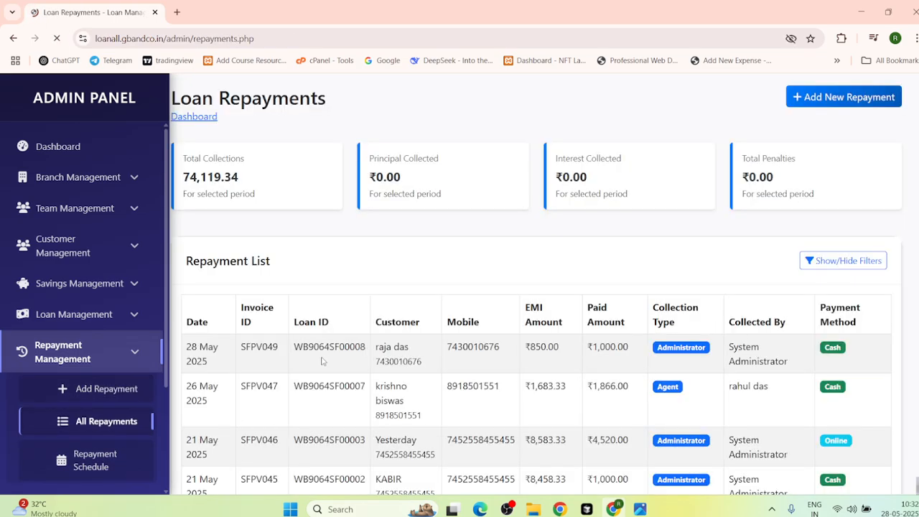
Step: Go back through the repayment pages to the admin dashboard
click(14, 38)
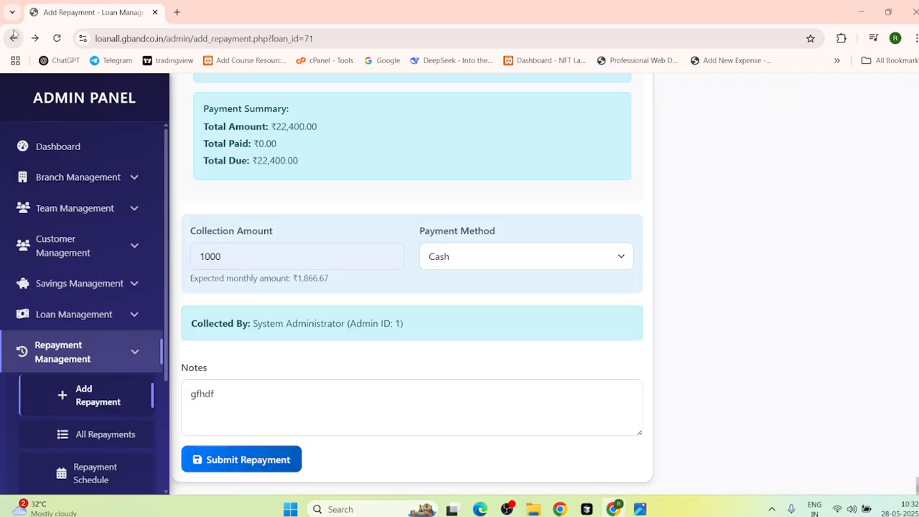
click(13, 38)
click(13, 38)
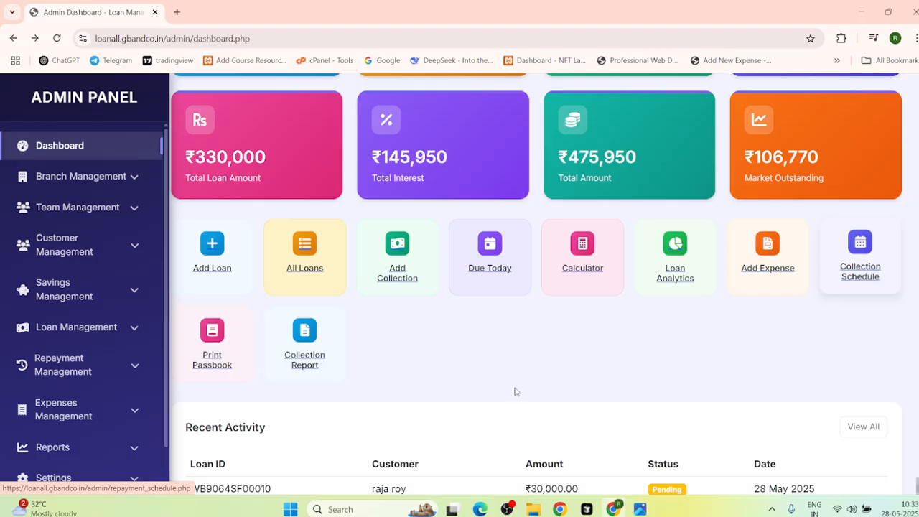
Step: Expand Branch Management to show Add Branch, View Branches and Branch Analytics
scroll(322, 365, down, 1)
scroll(321, 364, down, 2)
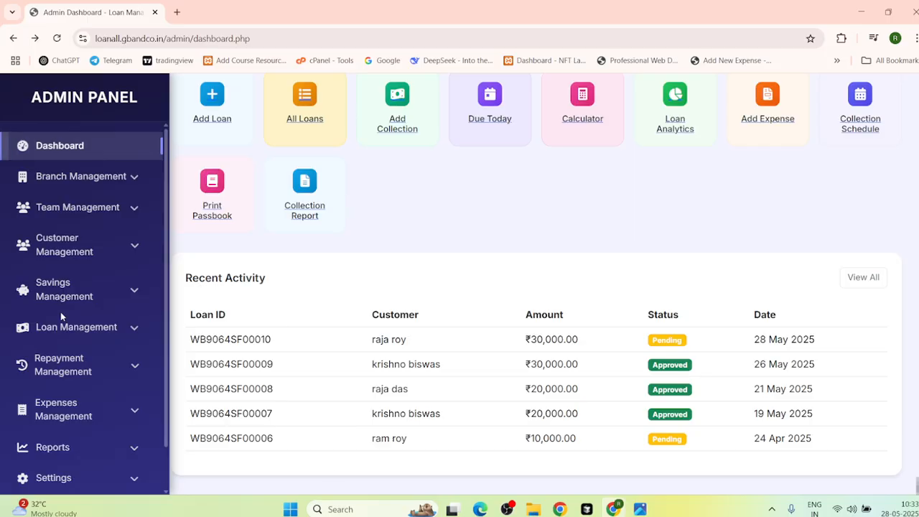
click(94, 241)
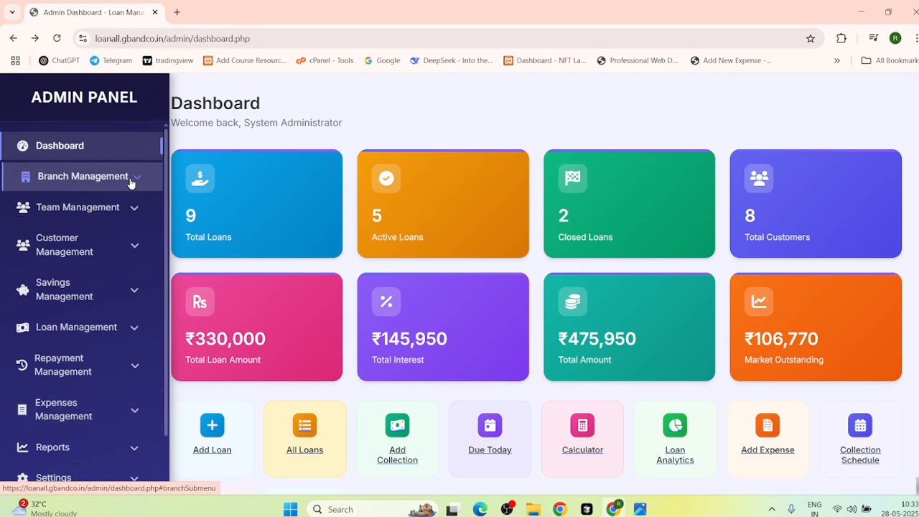
click(58, 183)
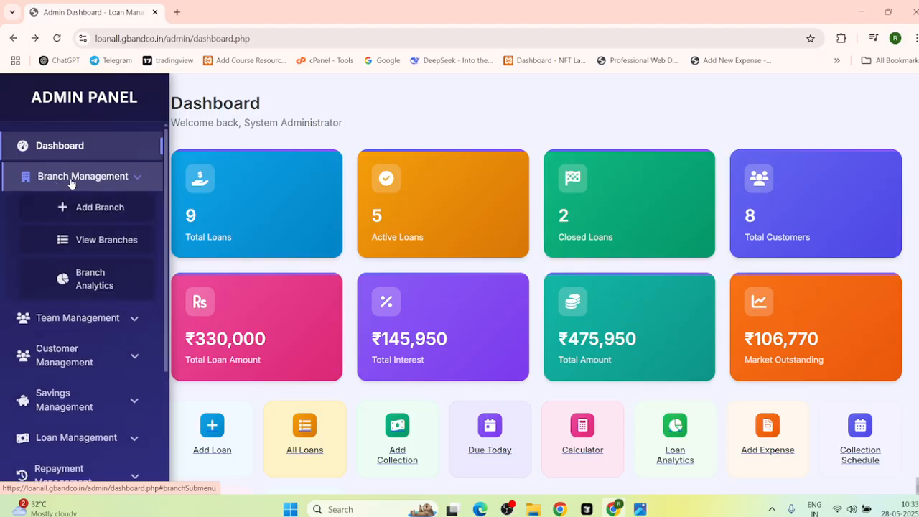
Step: In Add Branch, enter Branch ID 25 and autofill login and contact details from saved data
click(94, 207)
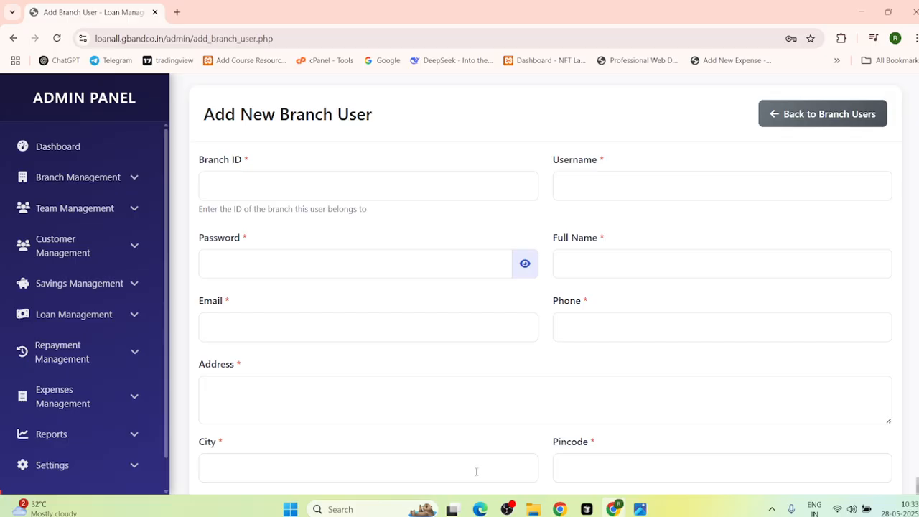
click(214, 185)
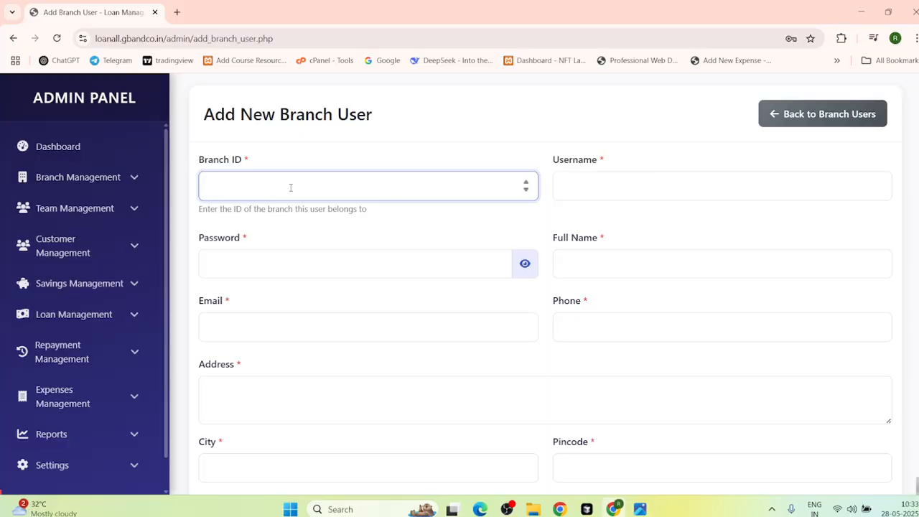
text(25)
click(567, 180)
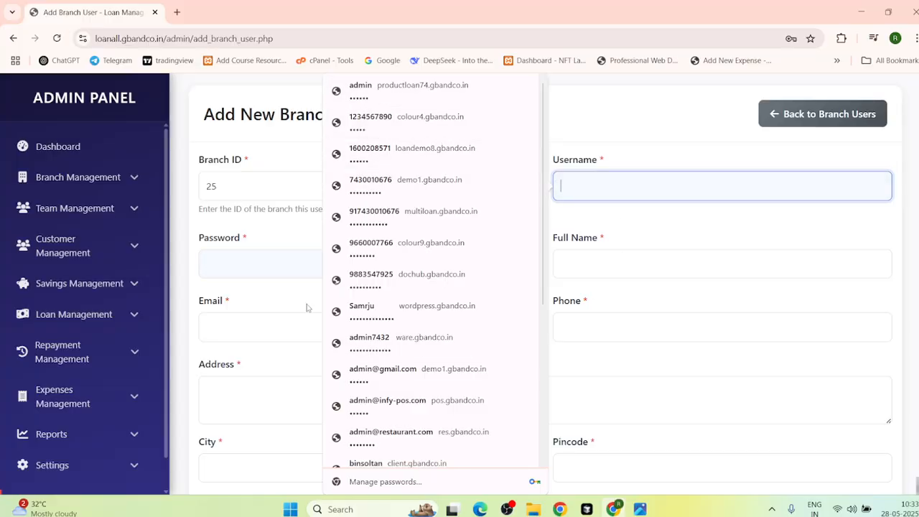
click(235, 260)
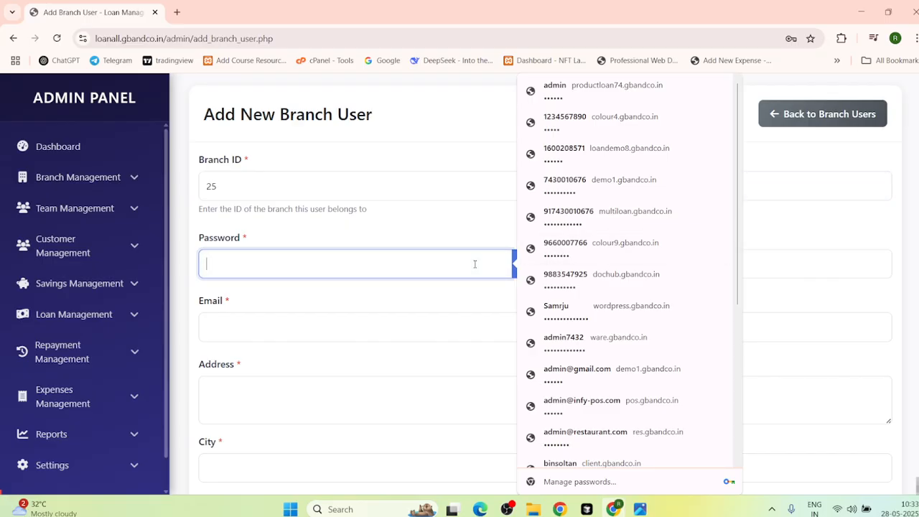
click(621, 252)
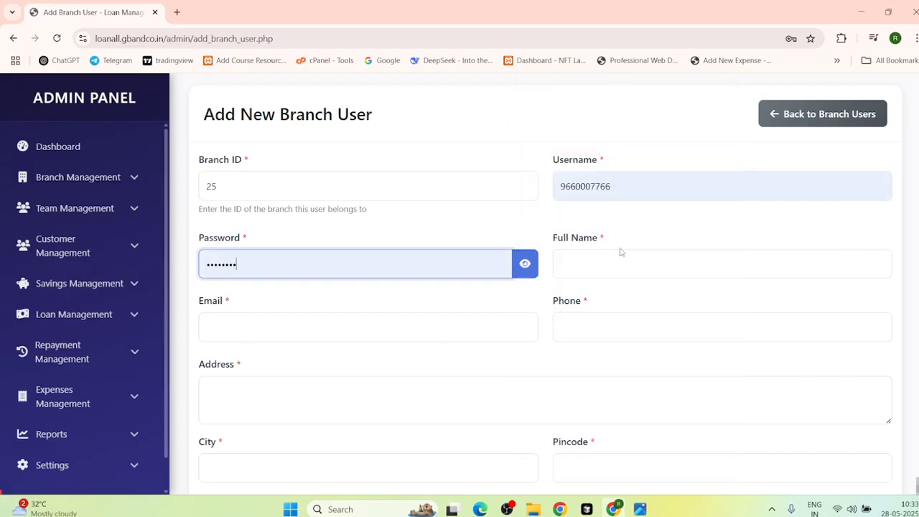
click(622, 260)
click(650, 327)
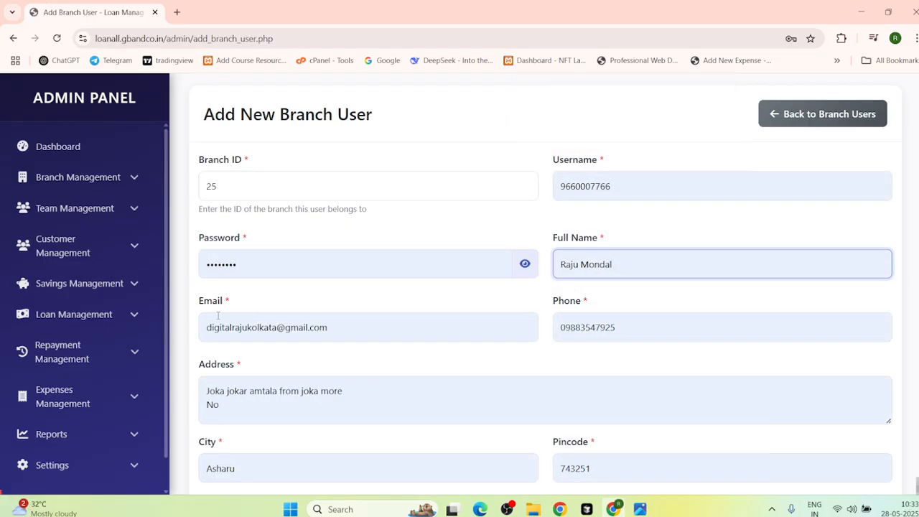
Step: Pick a saved manager name and save, then open All Branch Users after the duplicate-username rejection
scroll(605, 256, down, 2)
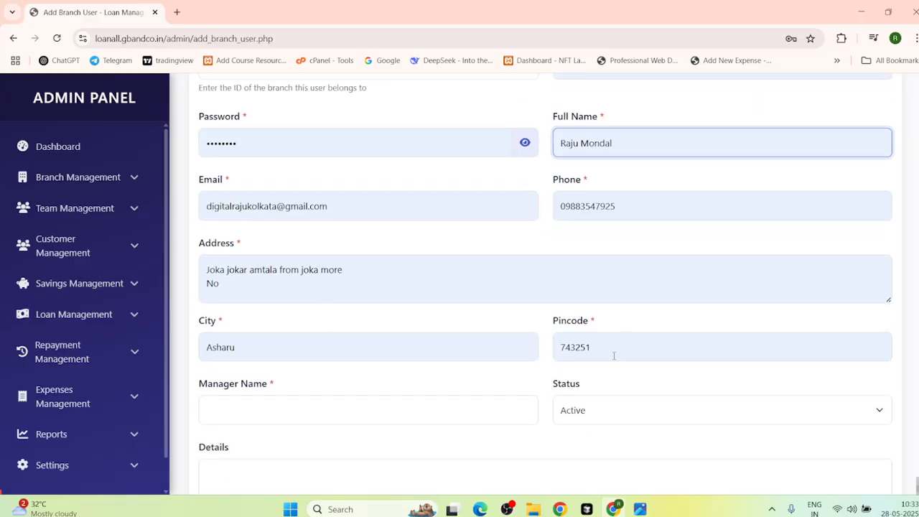
scroll(300, 351, down, 2)
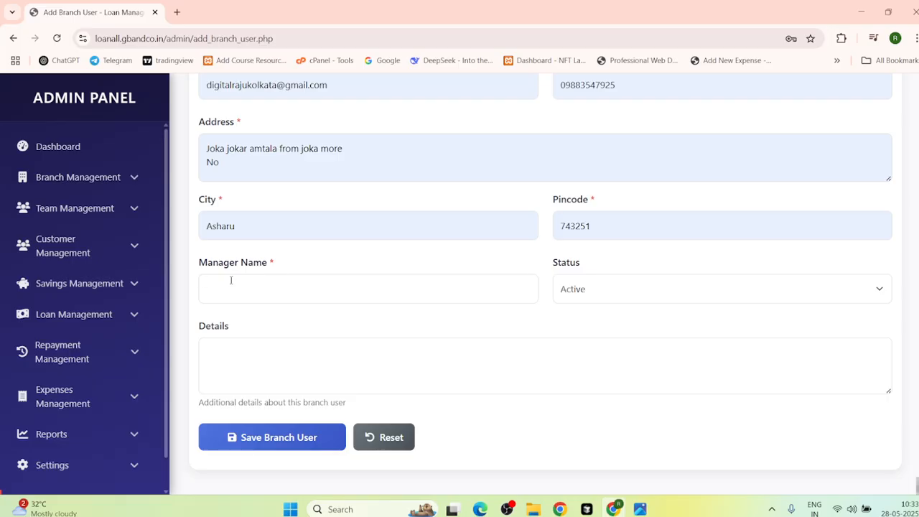
click(252, 290)
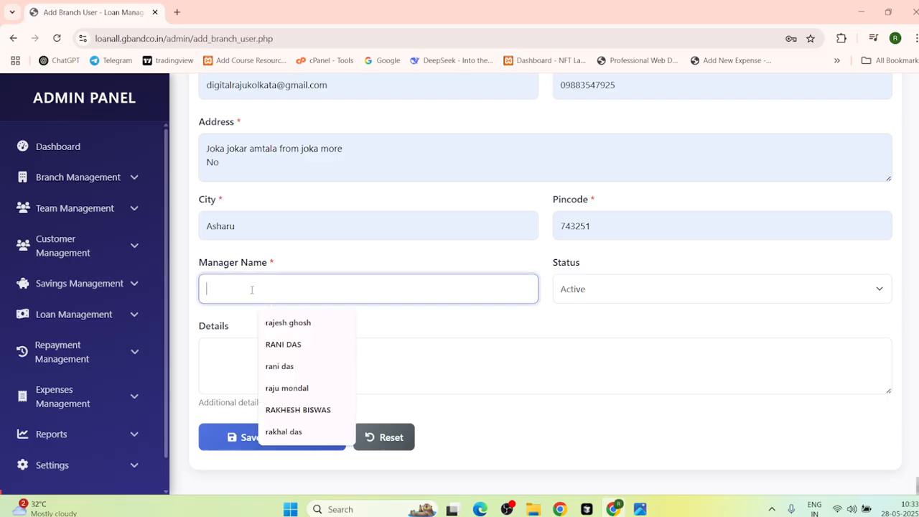
click(283, 343)
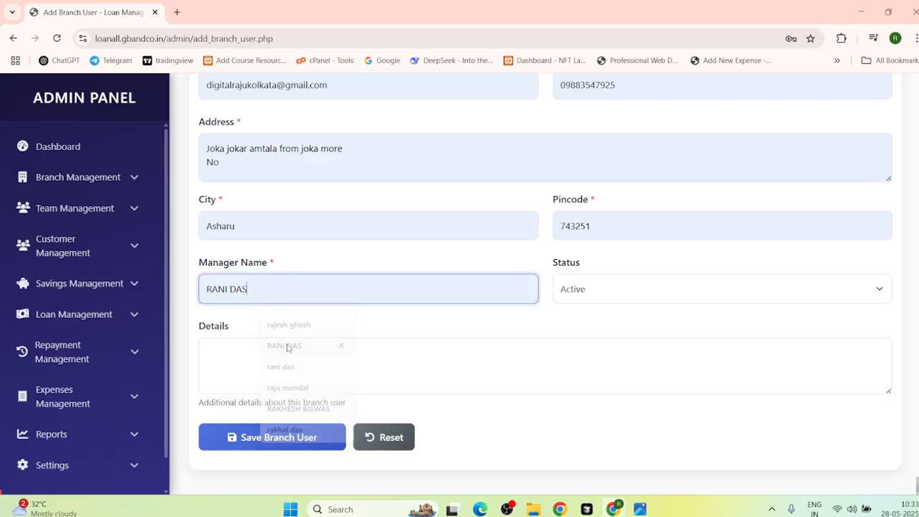
click(267, 445)
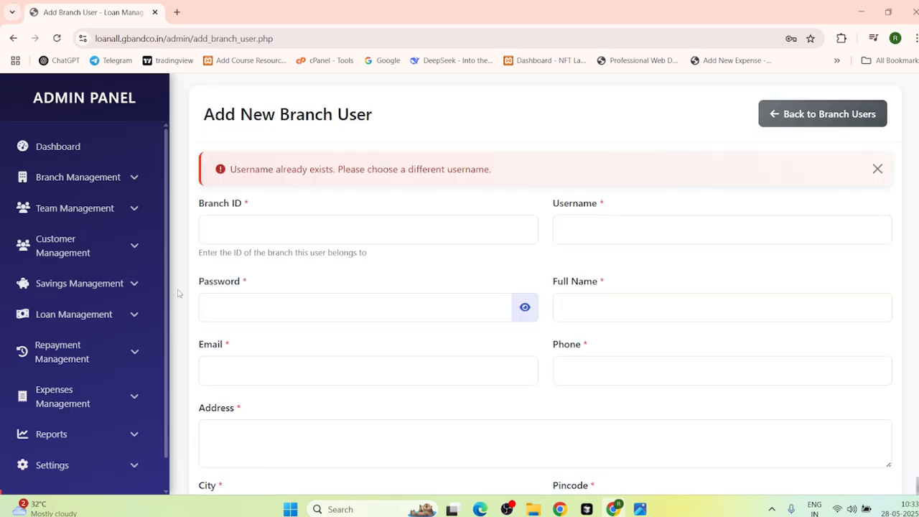
click(59, 181)
click(92, 247)
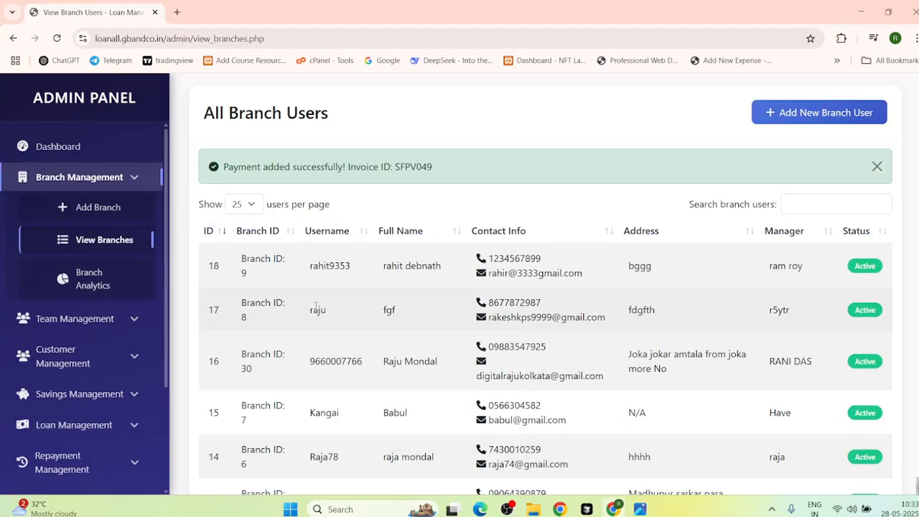
Step: Scroll the branch list, then review Branch Analytics with per-branch recovery rates and outstanding amounts
scroll(305, 296, down, 4)
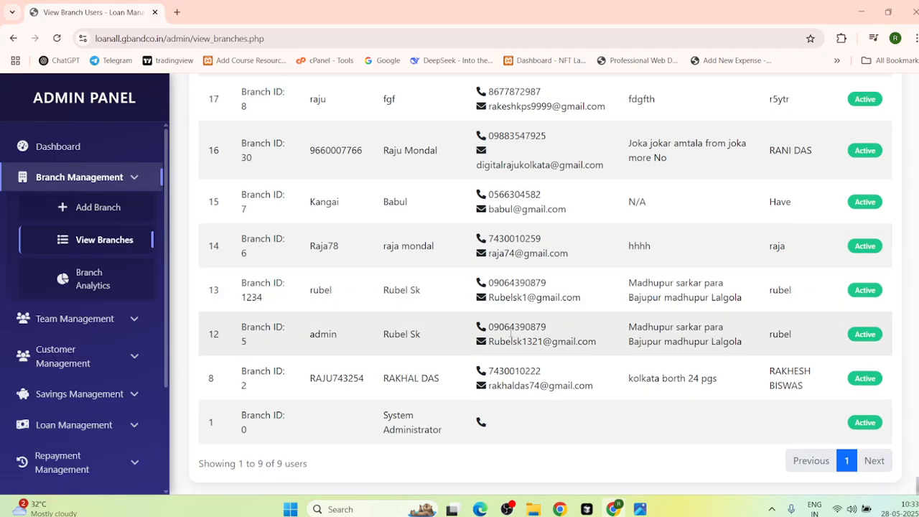
scroll(216, 265, up, 4)
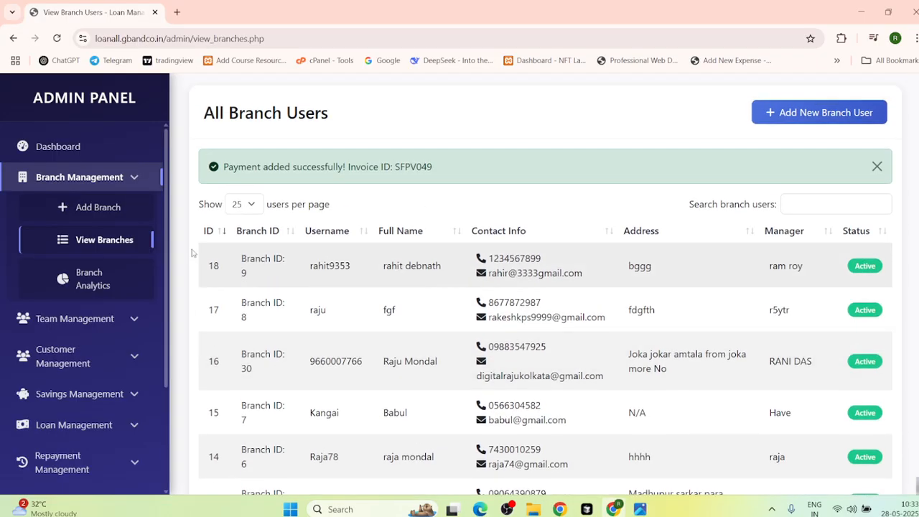
click(95, 280)
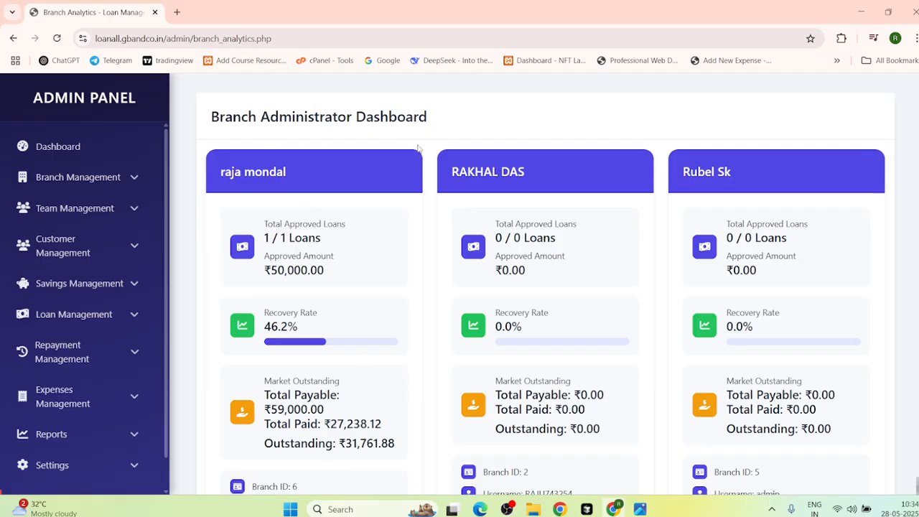
scroll(386, 355, down, 3)
scroll(385, 351, up, 3)
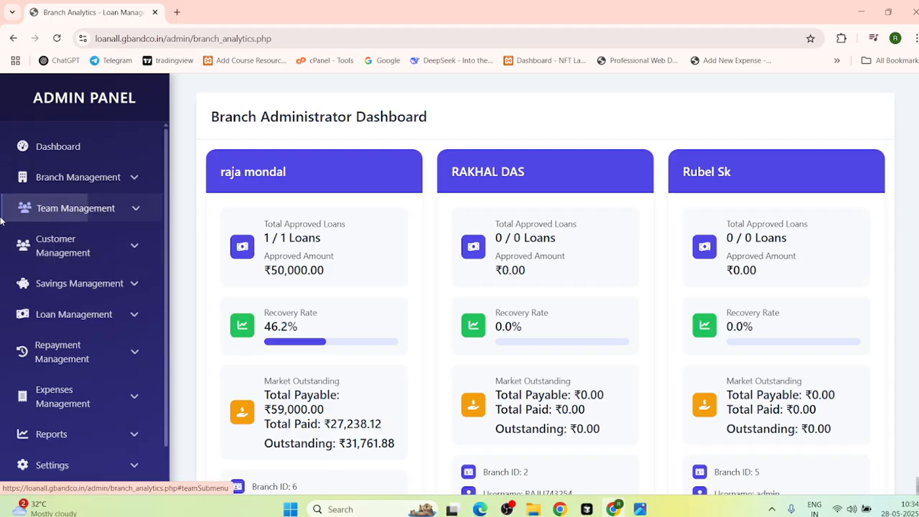
Step: Open the Manager List under Team Management and cancel the Add New Manager form
click(134, 207)
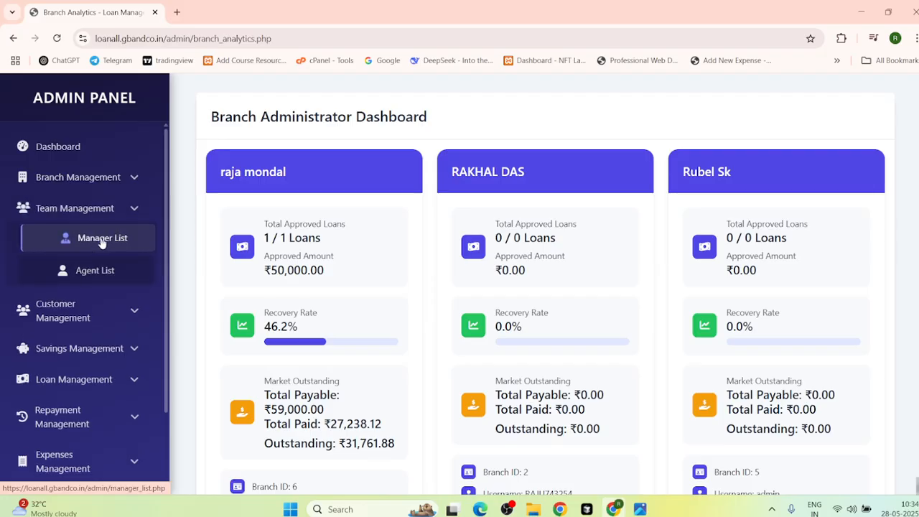
click(115, 241)
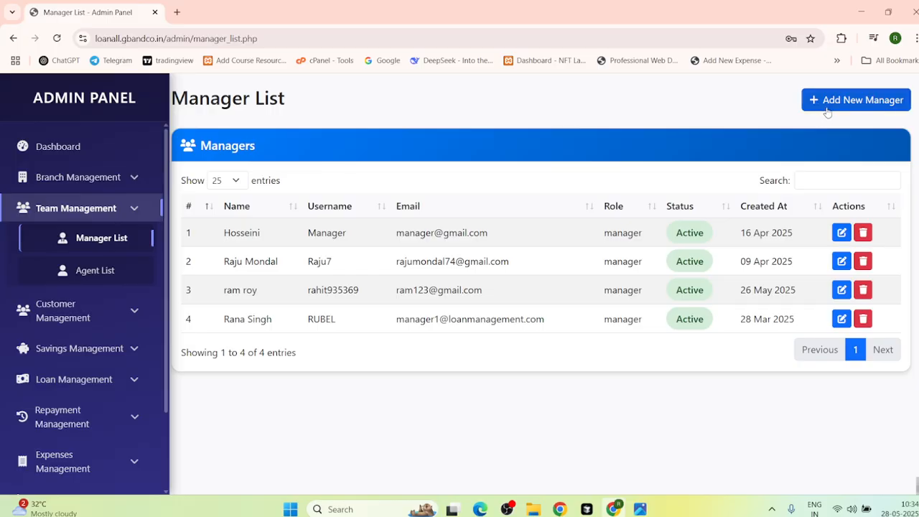
click(853, 105)
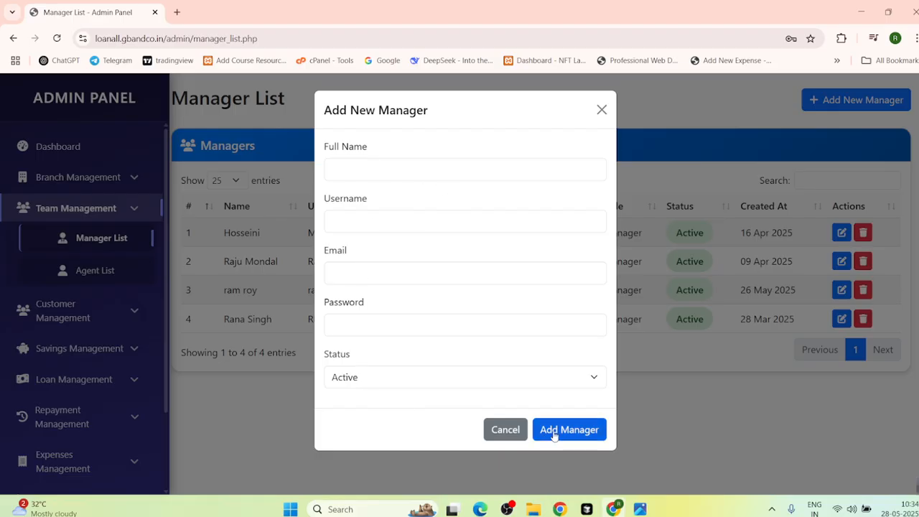
click(264, 425)
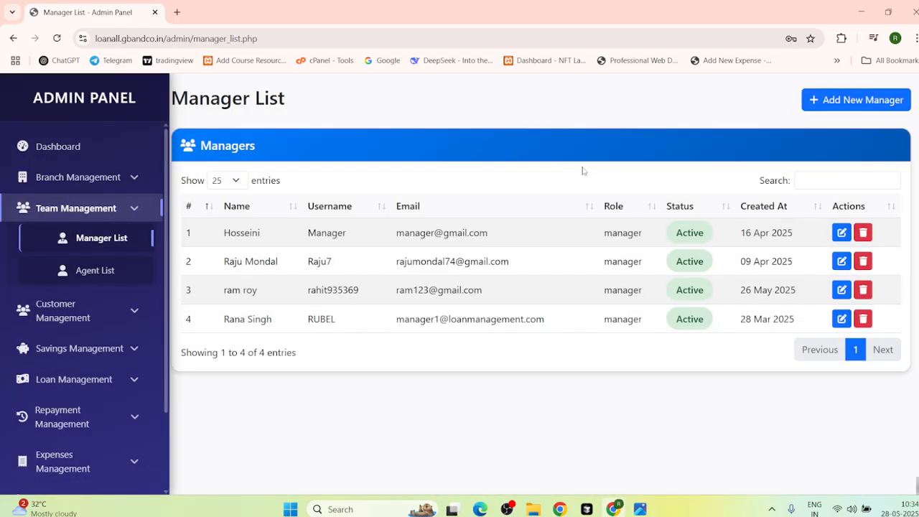
Step: Open the Agent List of four active agents and cancel the Add New Agent form
click(103, 271)
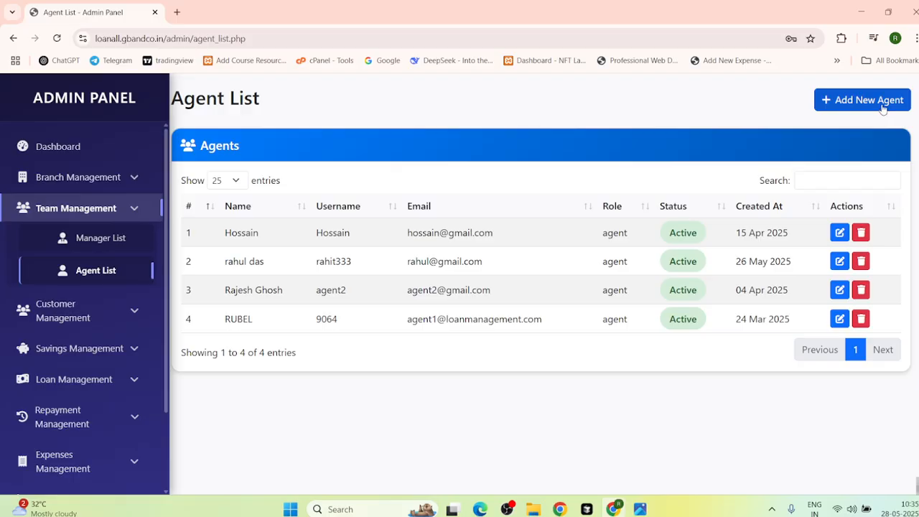
click(854, 102)
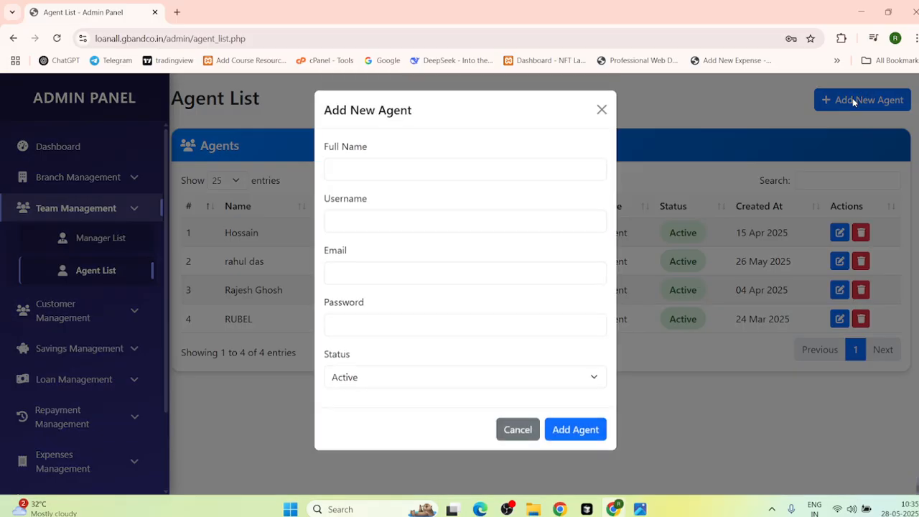
click(239, 443)
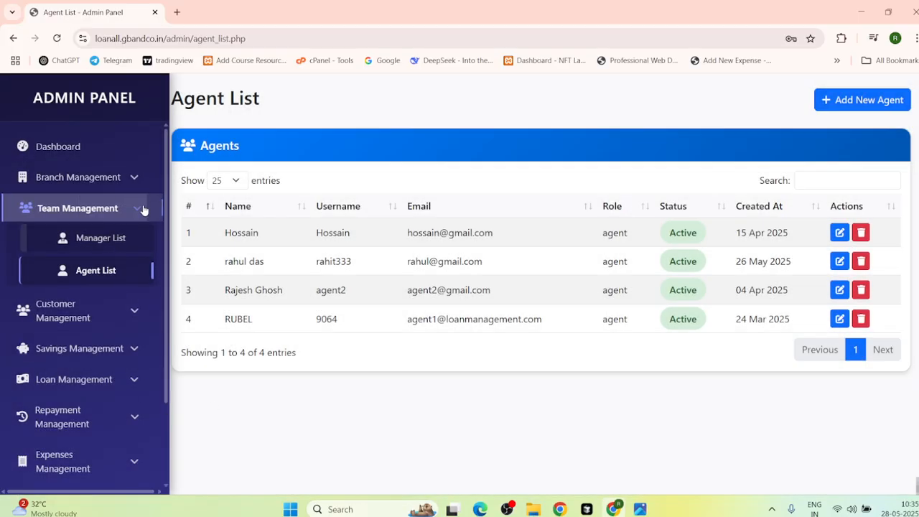
click(144, 209)
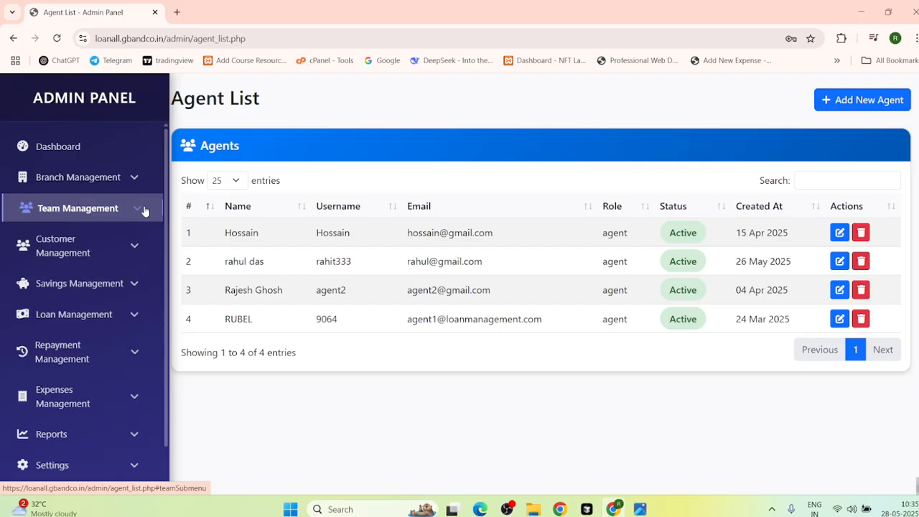
click(117, 257)
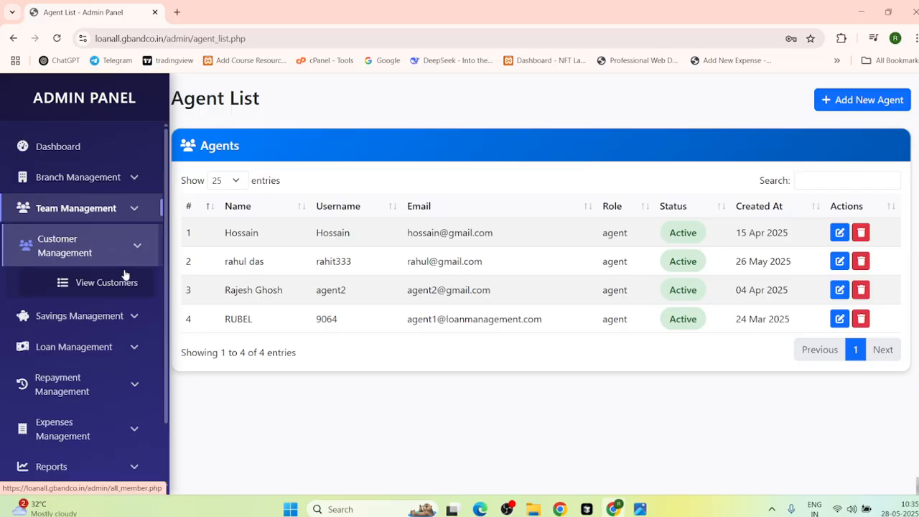
Step: View All Members, open and close Add New Member, then expand Savings Management
click(117, 290)
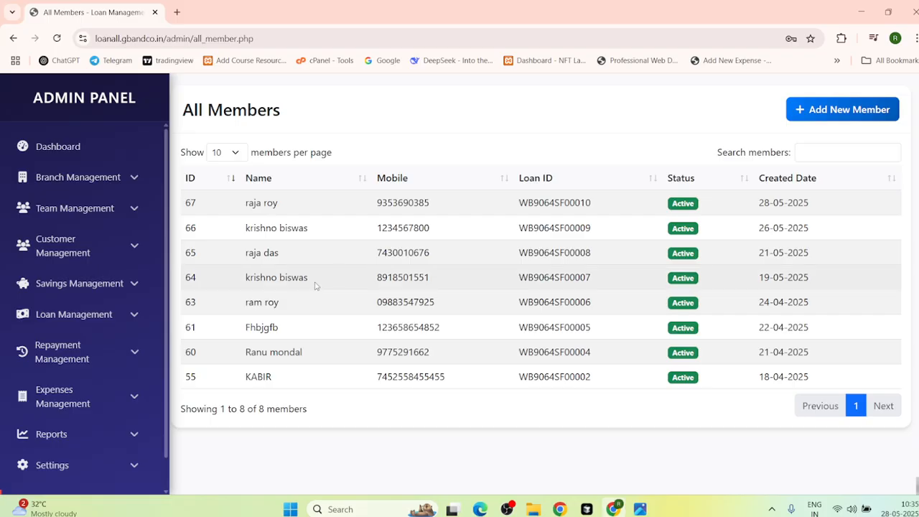
click(863, 109)
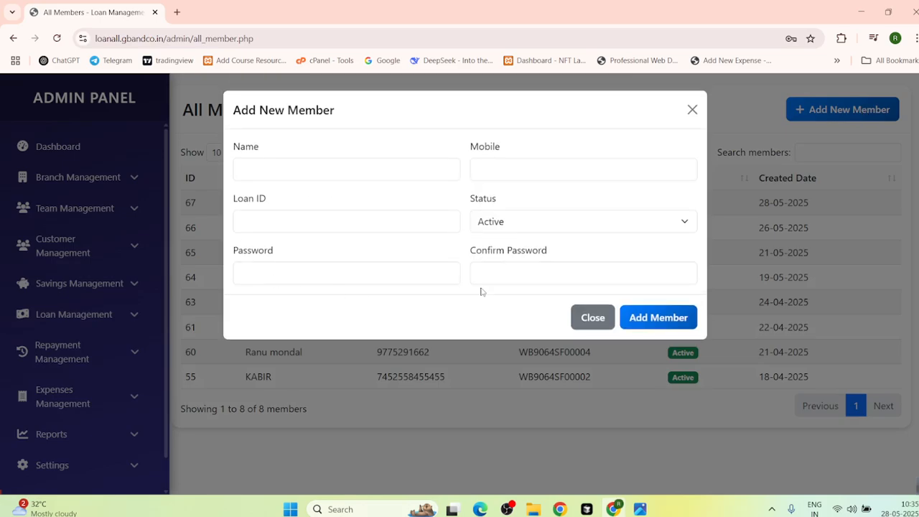
click(691, 110)
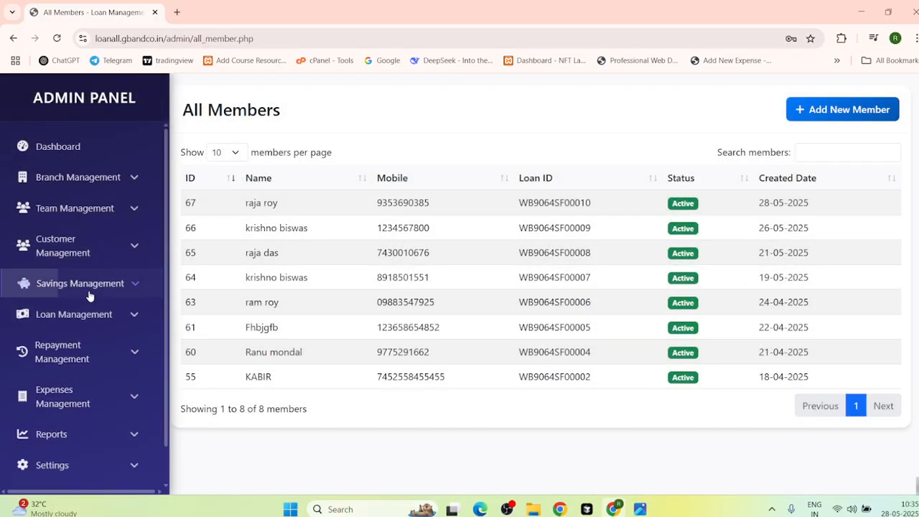
click(90, 287)
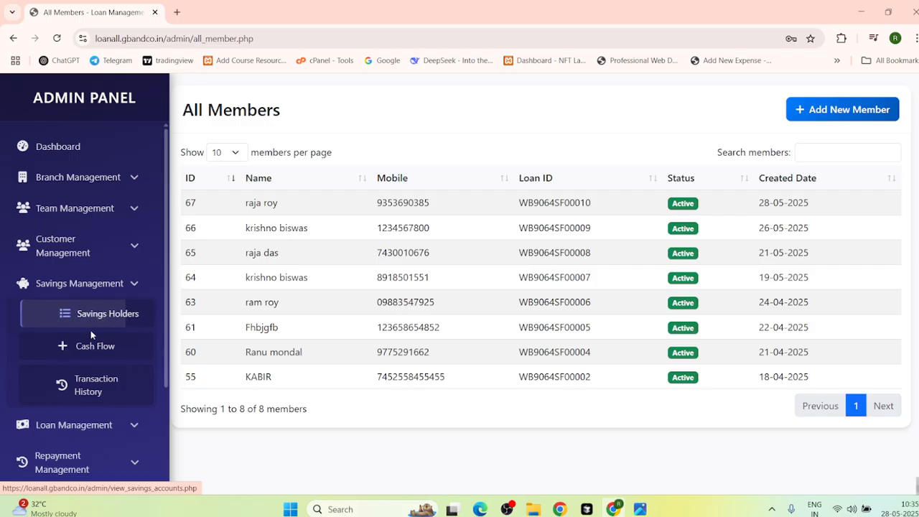
Step: Deposit ₹1,000 with description 'fgfdgdfg' into the top savings account, raising its balance to ₹5,000.00
click(100, 321)
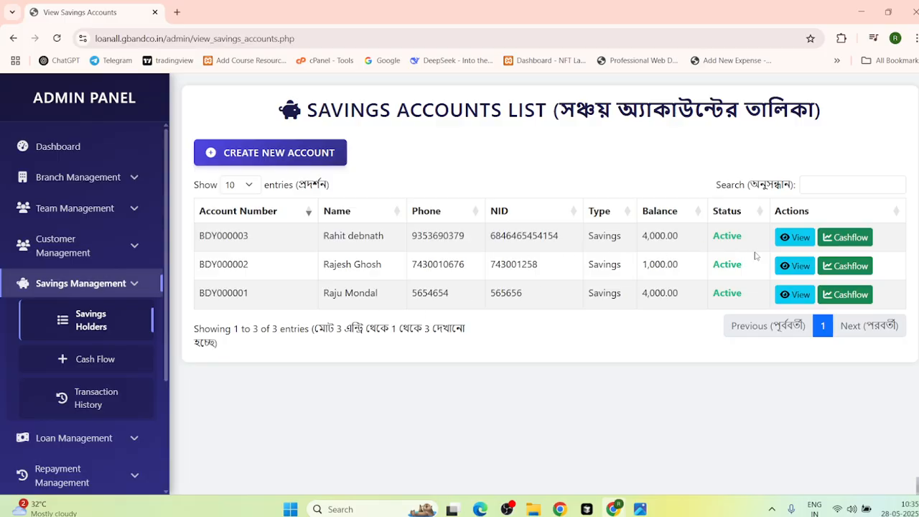
click(831, 237)
scroll(412, 406, down, 3)
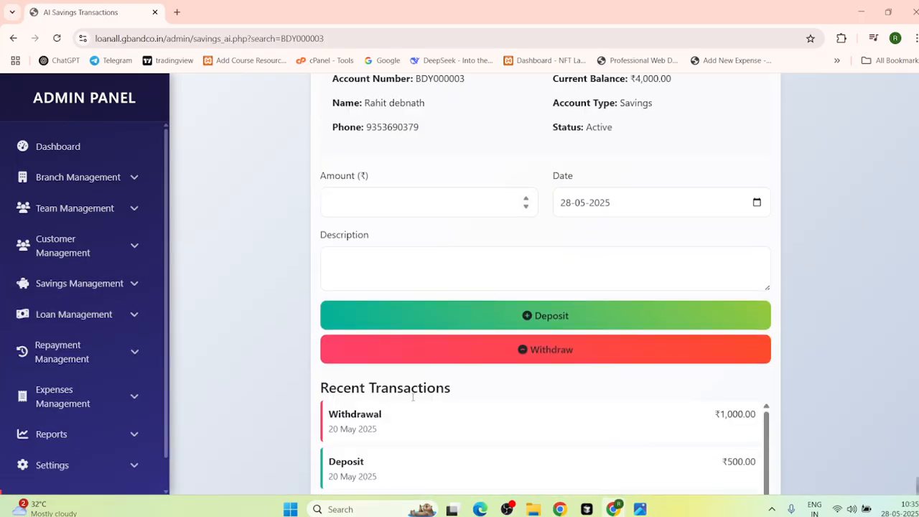
click(357, 204)
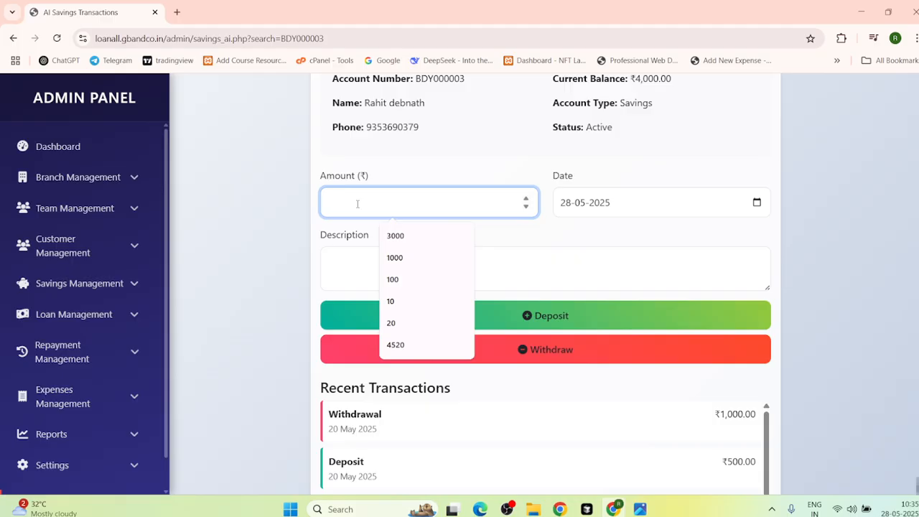
text(10000)
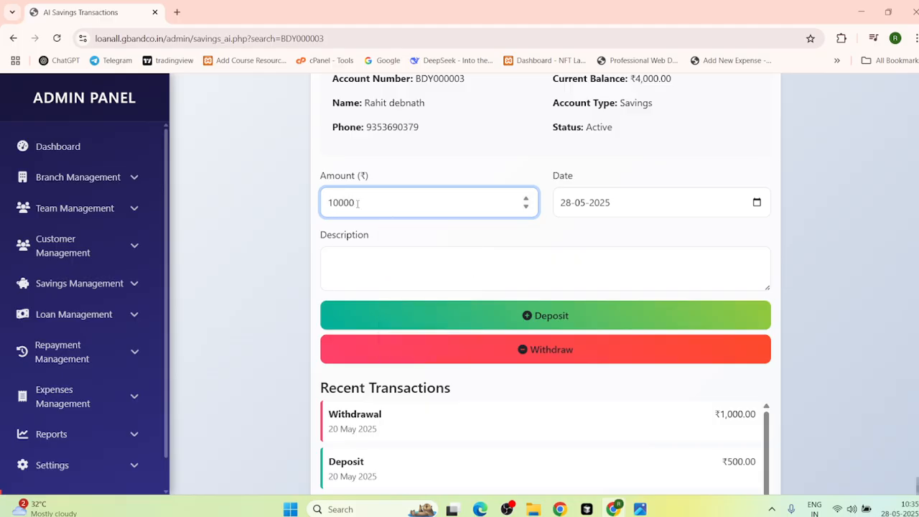
key(BackSpace)
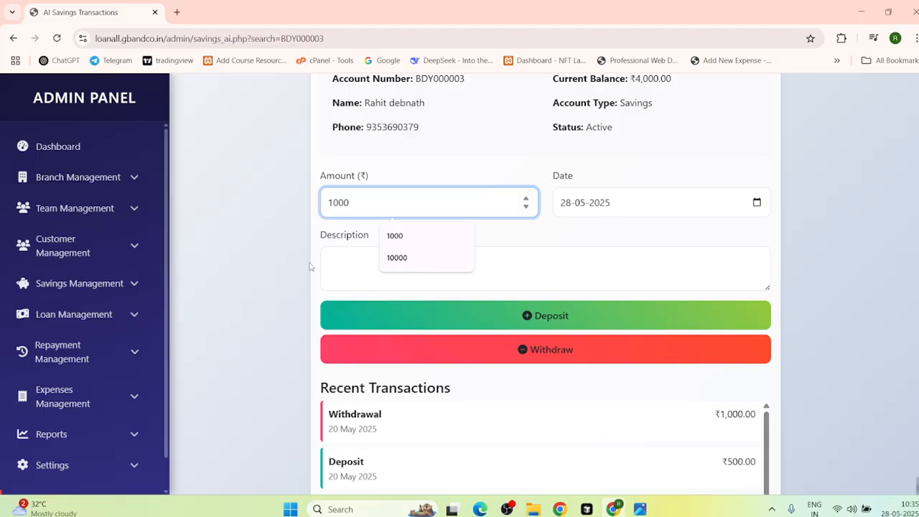
click(352, 260)
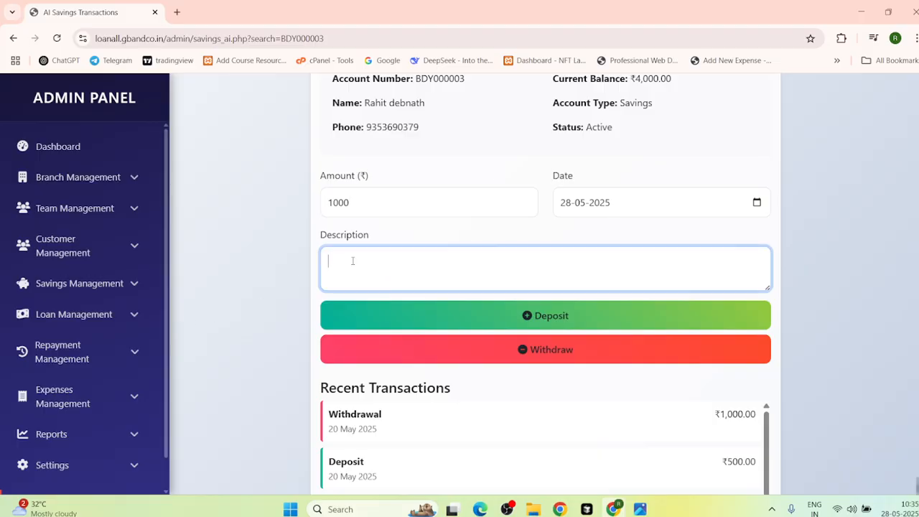
text(fgfdgdfg)
click(552, 315)
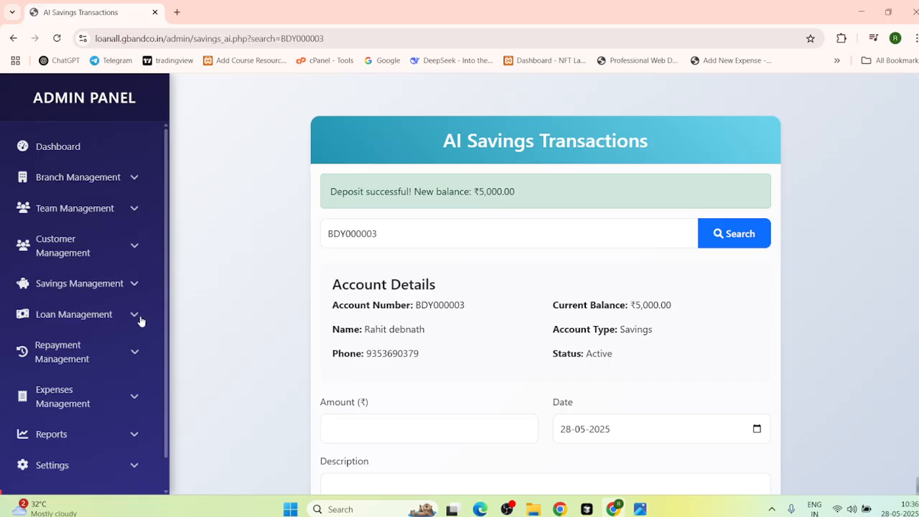
click(79, 287)
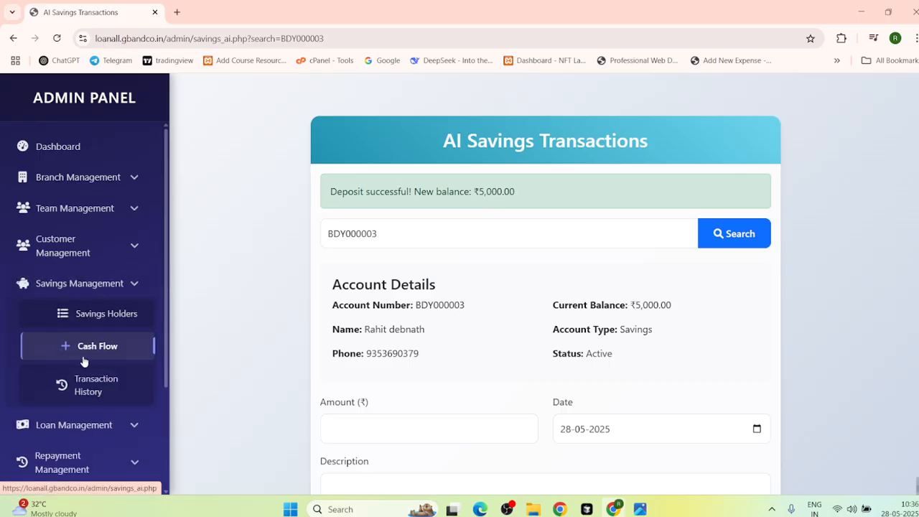
click(92, 323)
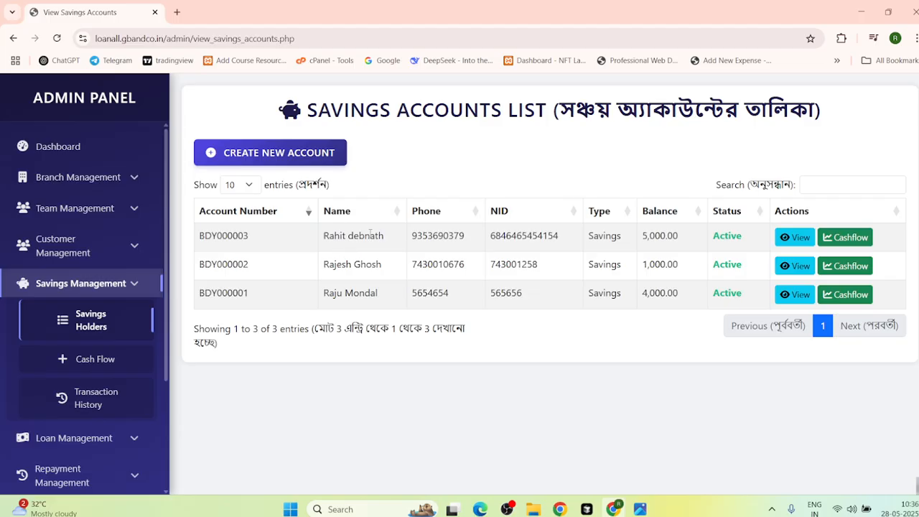
Step: Withdraw ₹1,000 from the top savings account with the description 'bhfghf'
click(841, 238)
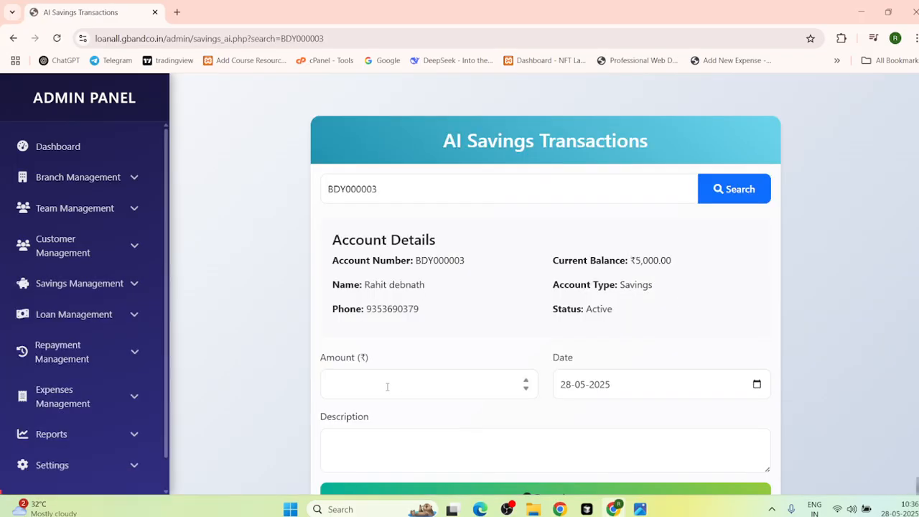
scroll(379, 386, down, 2)
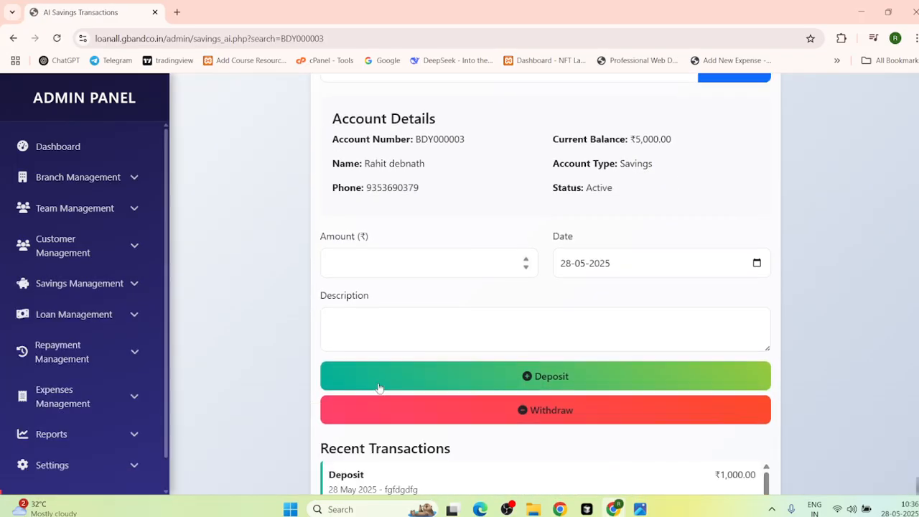
click(391, 263)
text(1000)
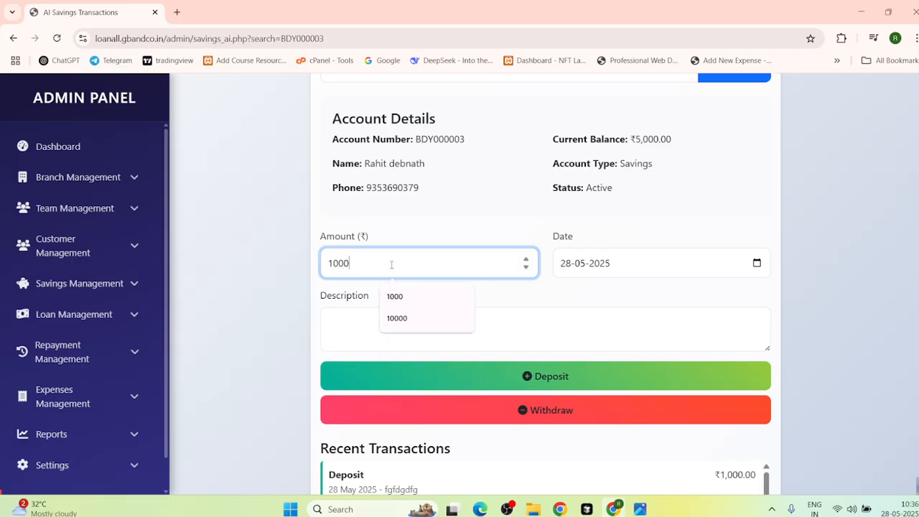
click(347, 328)
text(bhfghf)
click(515, 411)
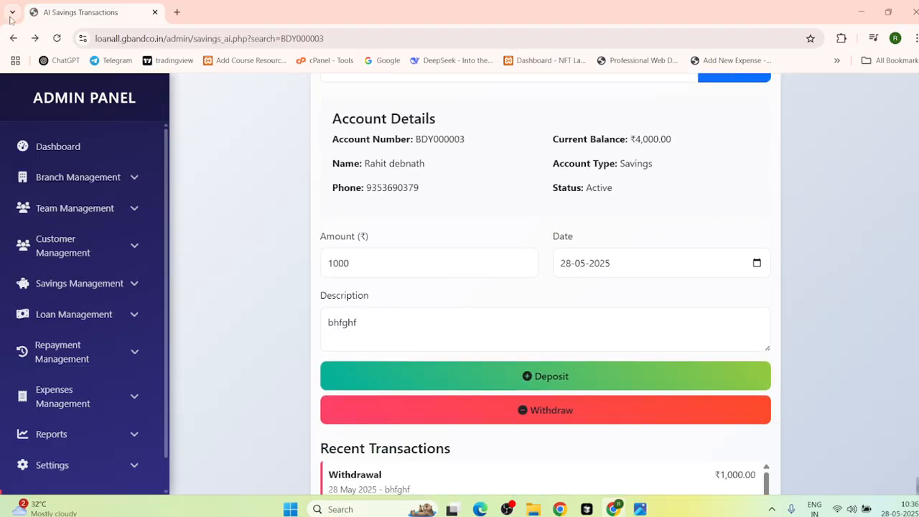
Step: Return to the refreshed savings list and open Savings Transaction History
click(13, 39)
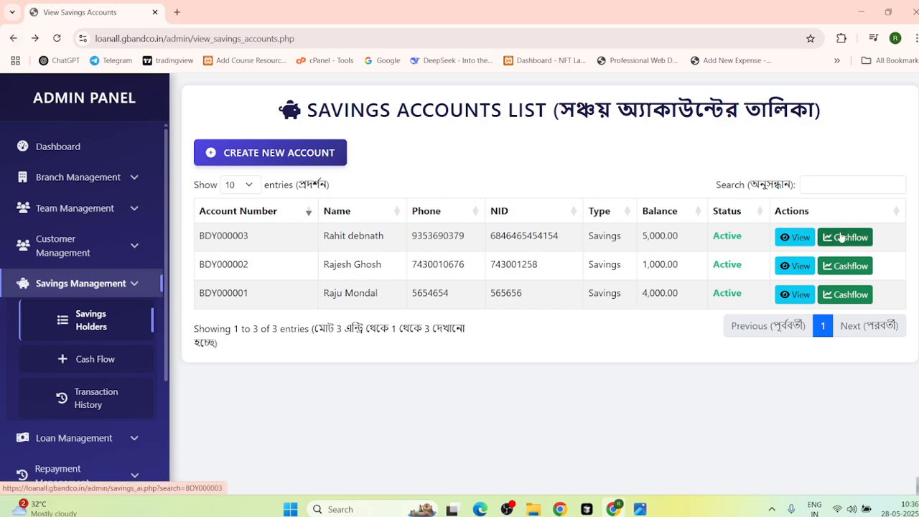
click(54, 40)
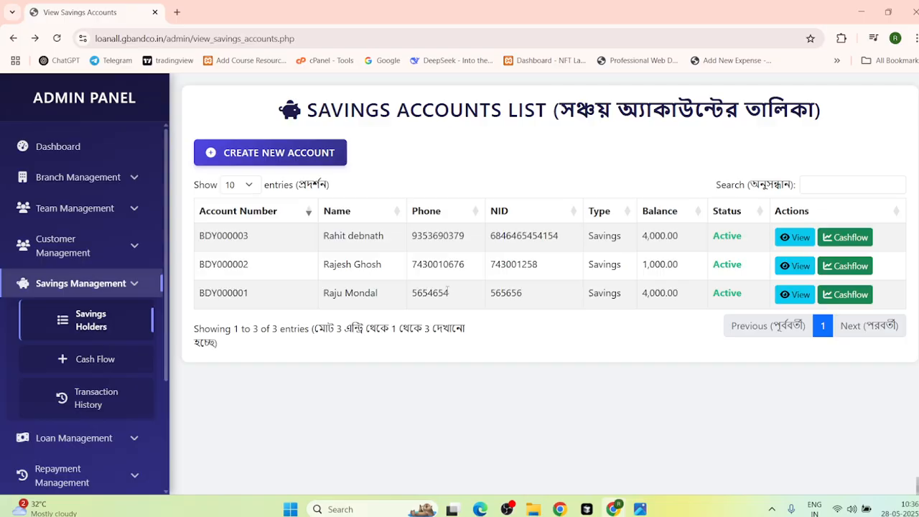
click(82, 360)
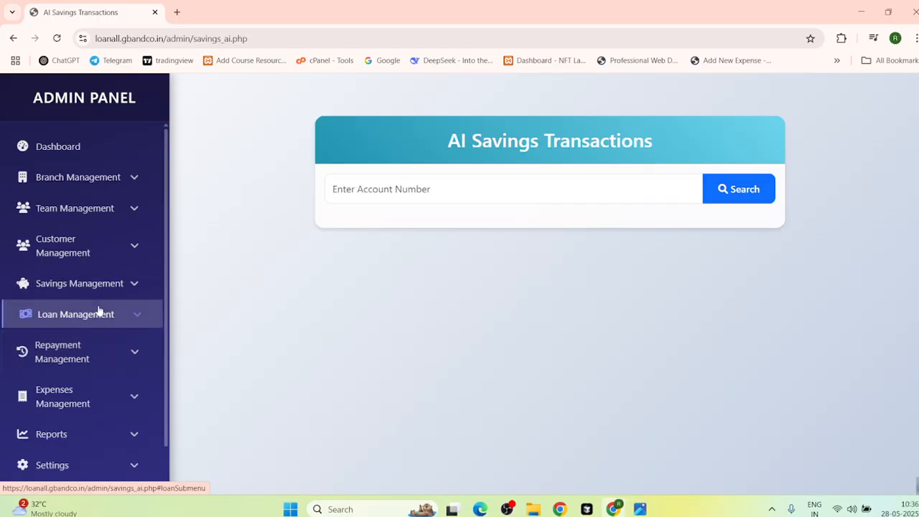
click(111, 294)
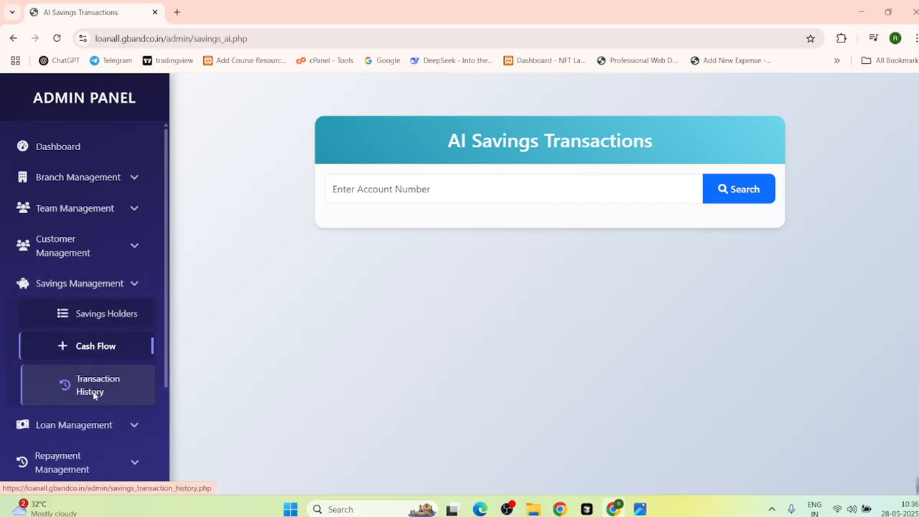
click(97, 393)
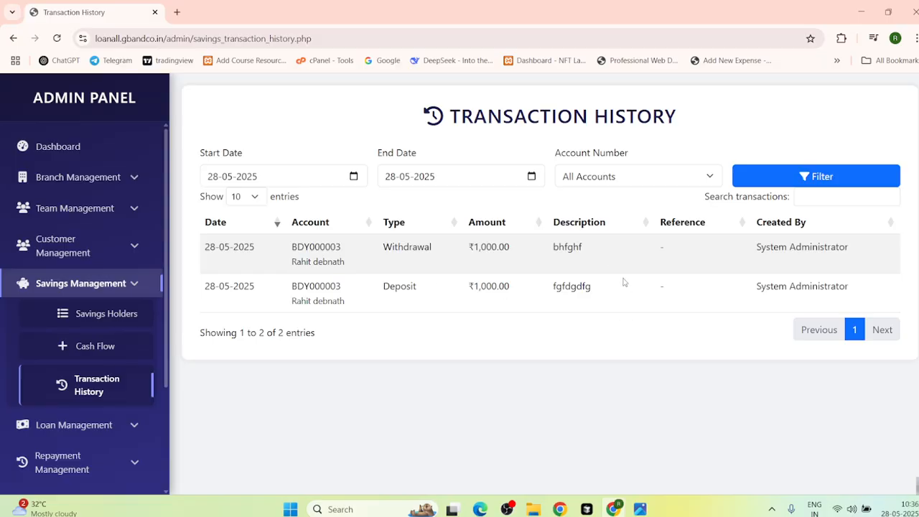
Step: Collapse Savings Management and expand Loan Management, landing on the Add New Loan form
click(114, 293)
scroll(113, 292, down, 1)
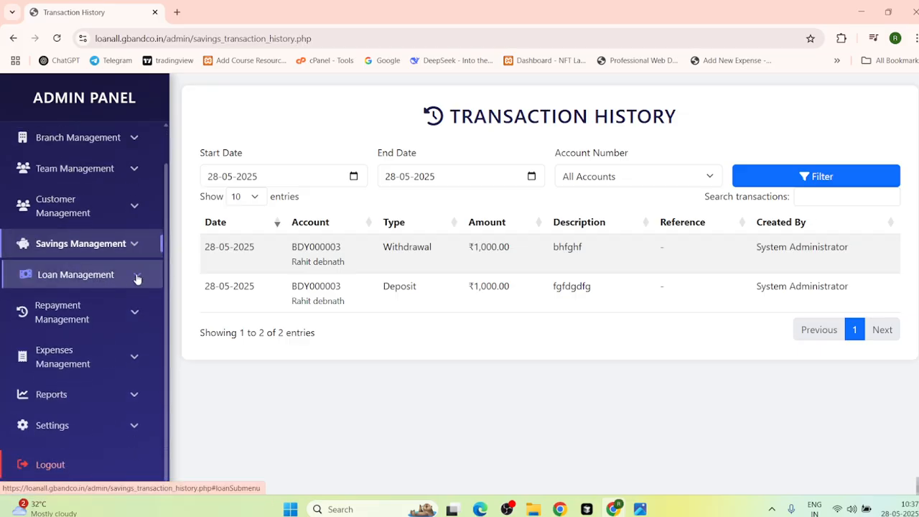
click(137, 278)
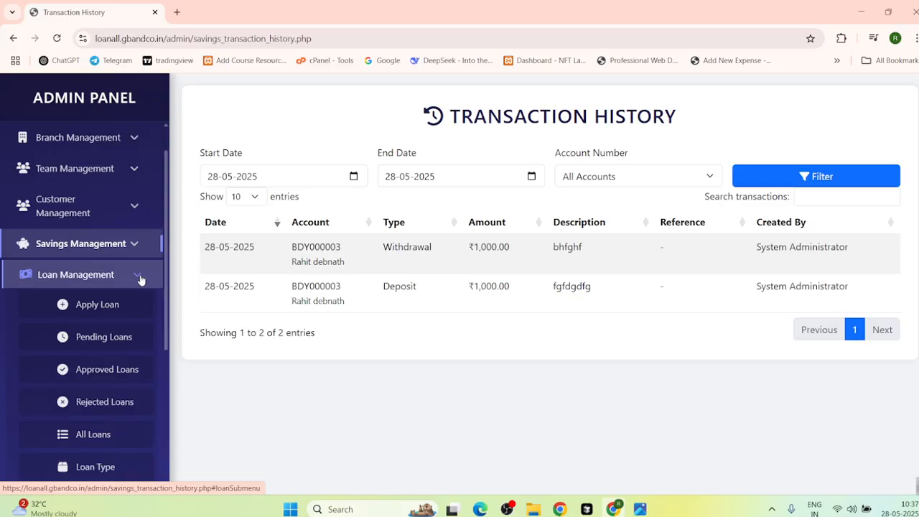
click(108, 306)
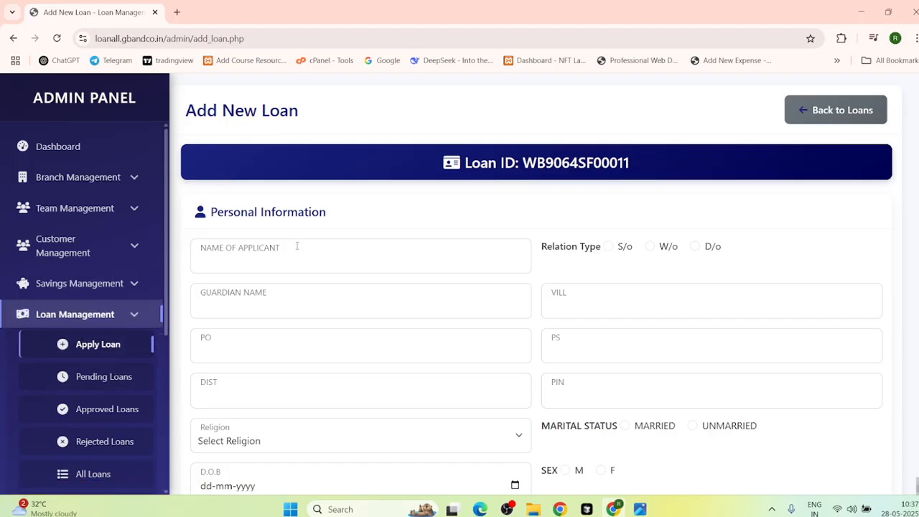
Step: Go to Pending Loans and view the full details of the ₹30,000 loan
scroll(441, 323, down, 4)
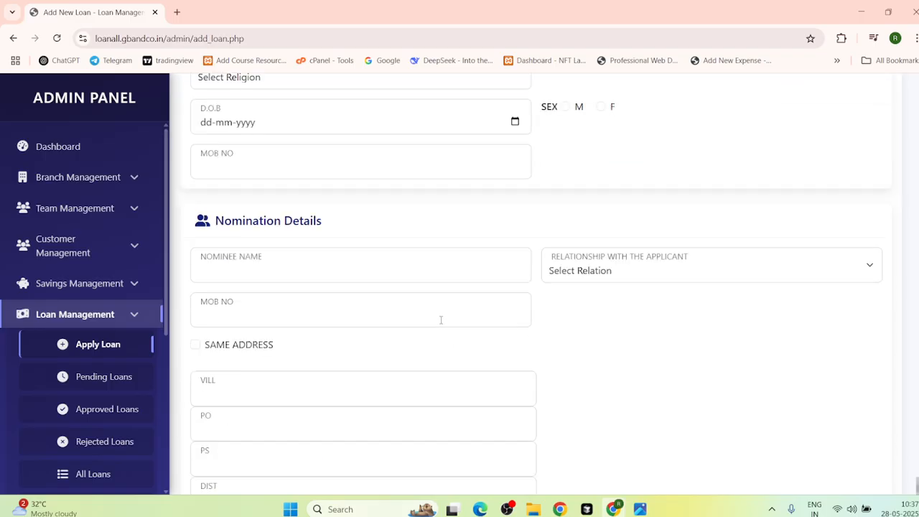
scroll(441, 314, up, 4)
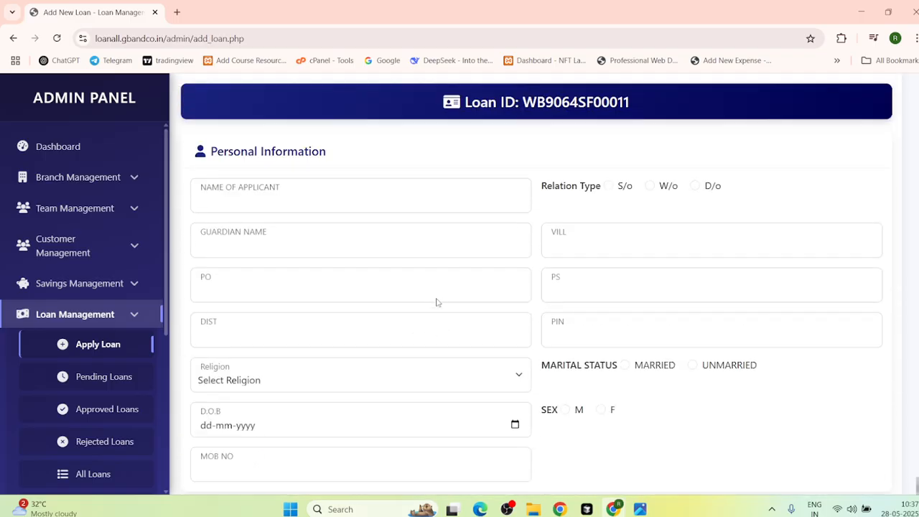
click(108, 376)
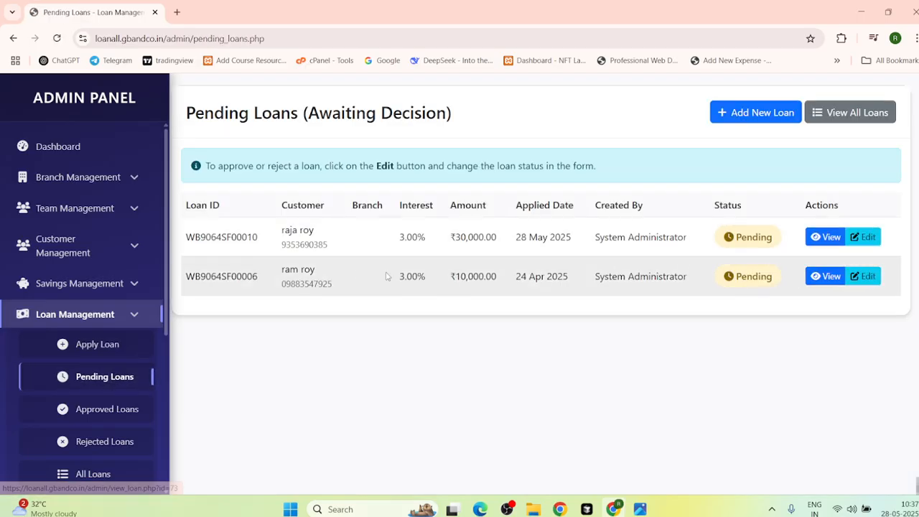
click(826, 239)
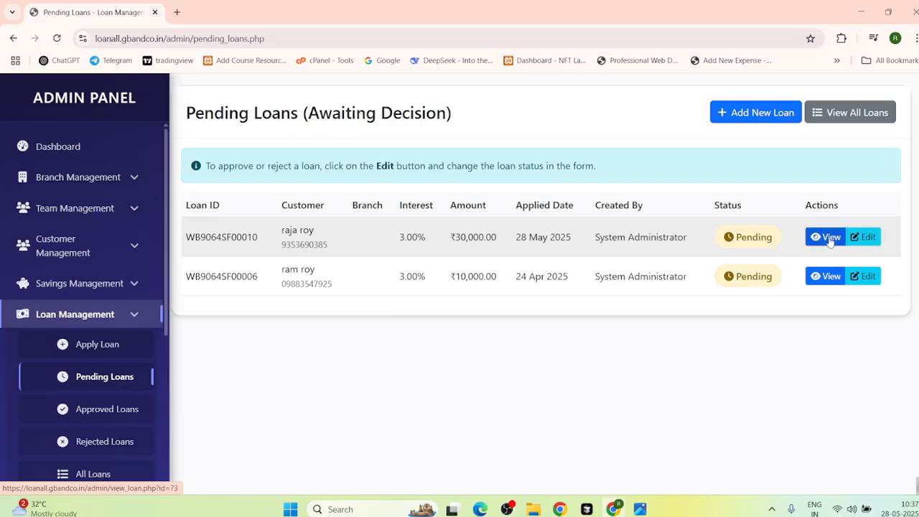
Step: Review the ₹30,000 loan's documents, then return to Pending Loans and open it for editing
scroll(683, 338, down, 4)
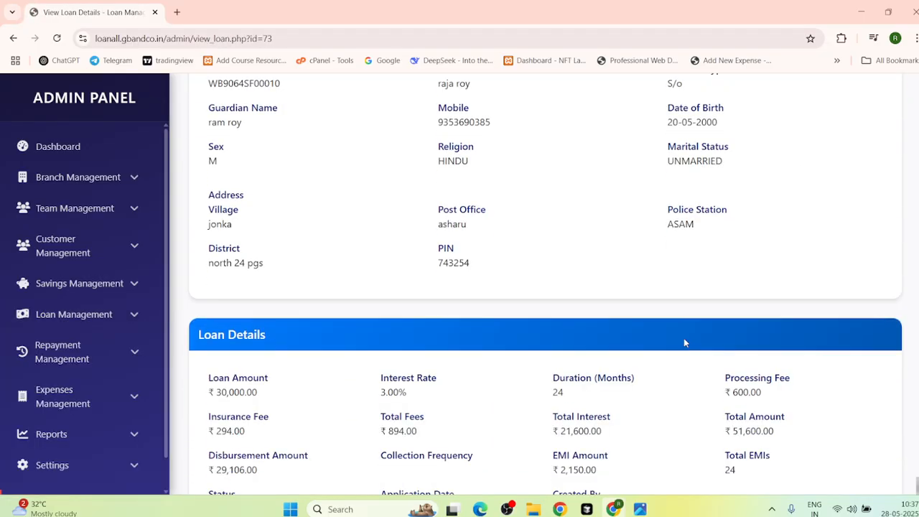
scroll(685, 335, down, 2)
scroll(687, 335, down, 2)
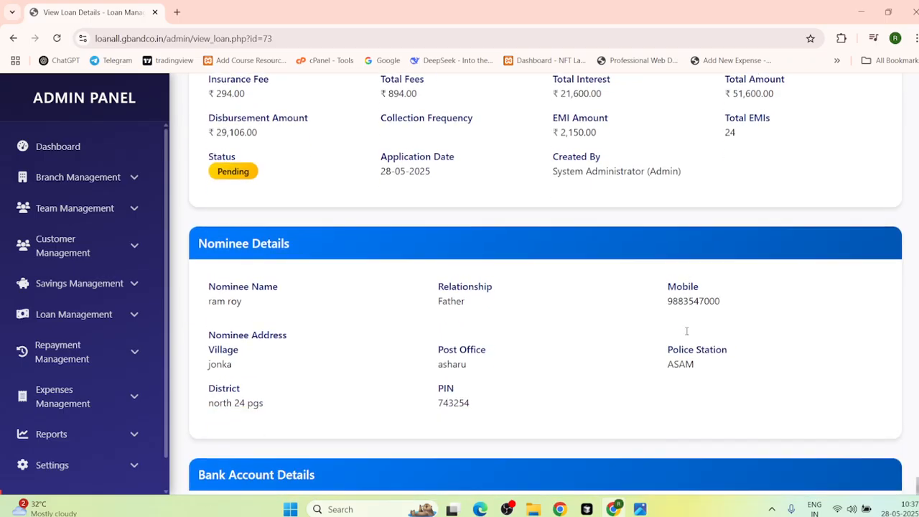
scroll(687, 332, up, 4)
scroll(687, 322, up, 4)
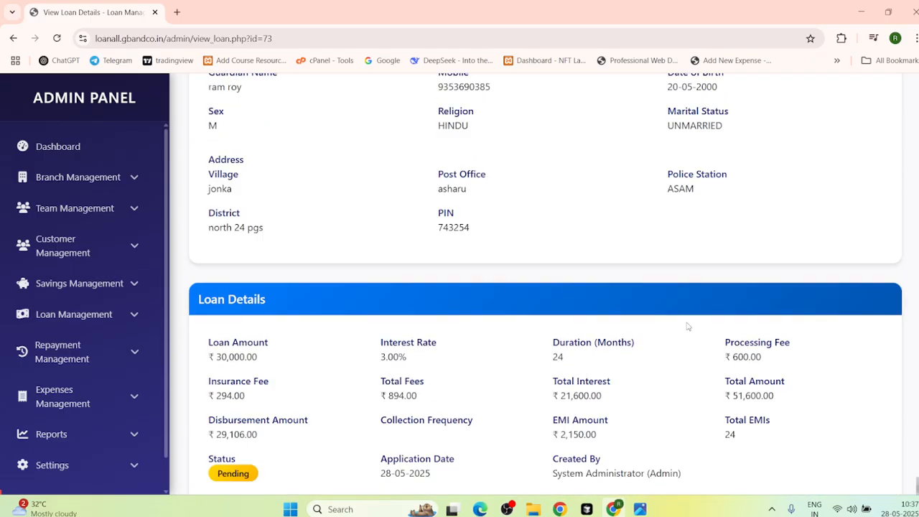
scroll(686, 322, down, 7)
scroll(686, 322, down, 3)
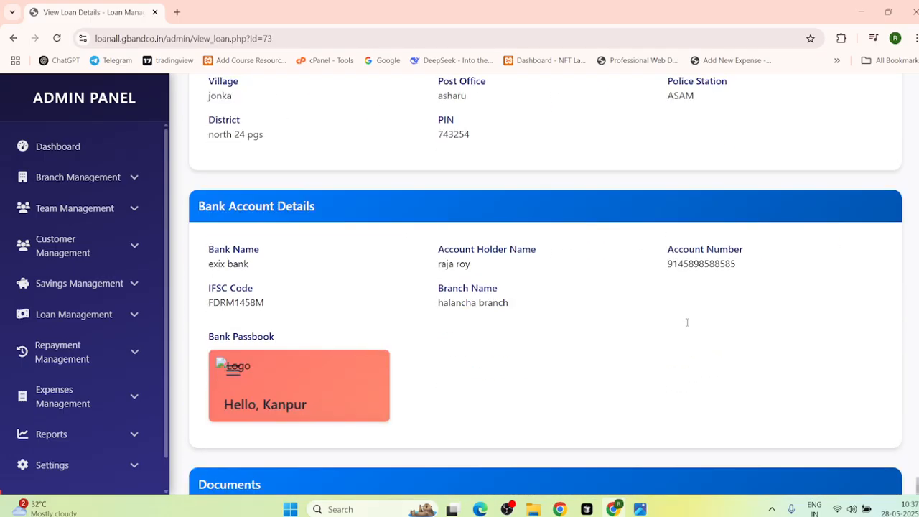
scroll(687, 327, down, 9)
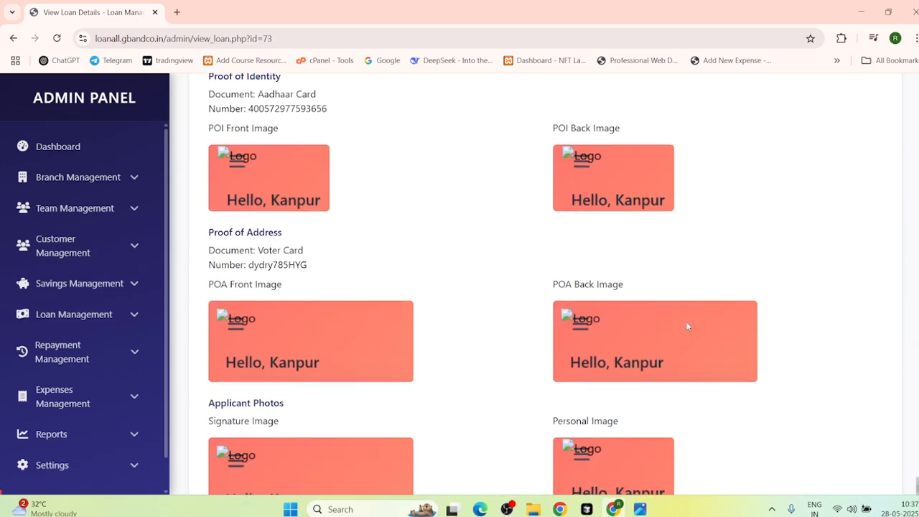
scroll(427, 260, up, 5)
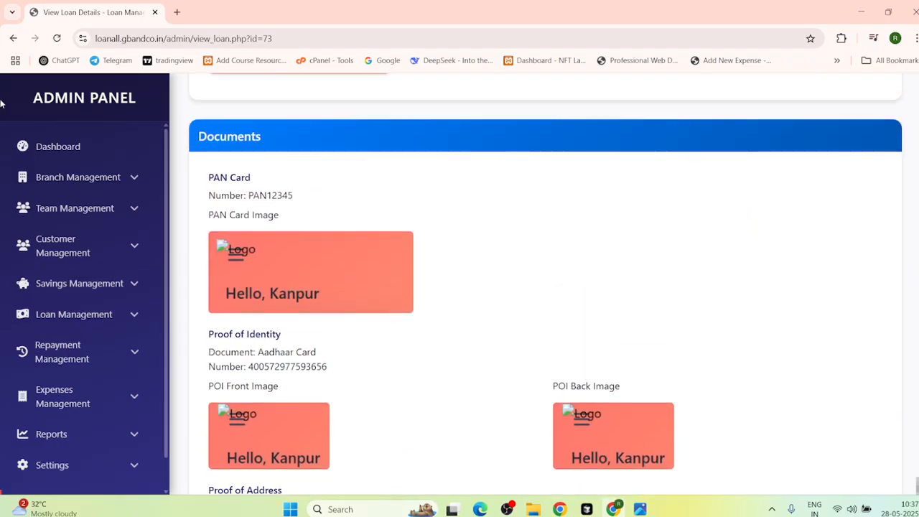
click(14, 38)
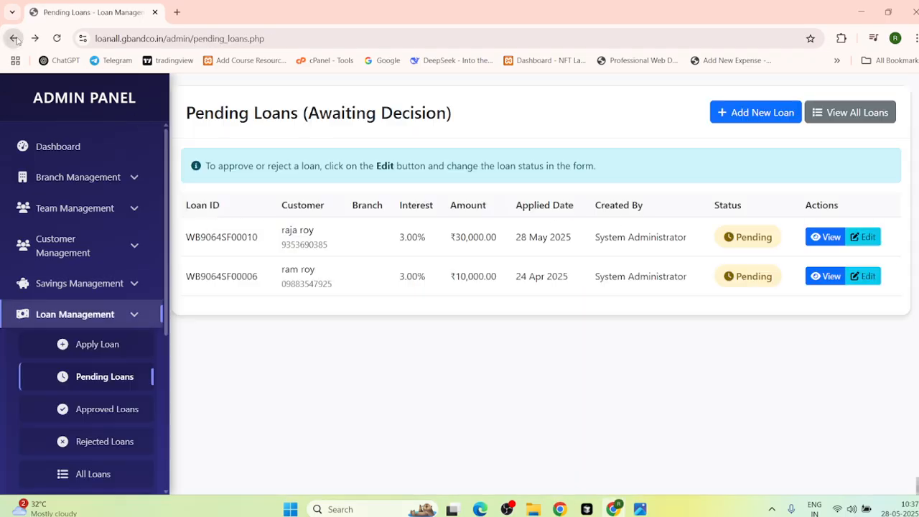
click(865, 237)
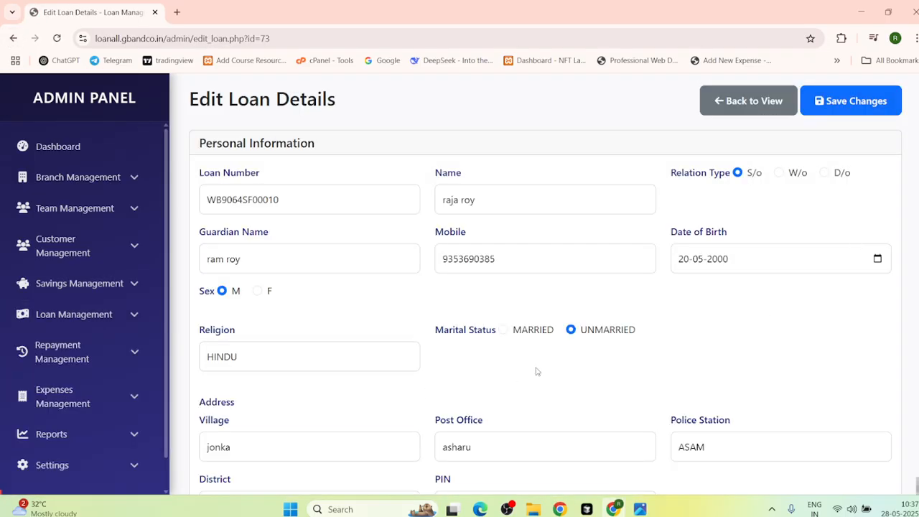
scroll(537, 371, down, 5)
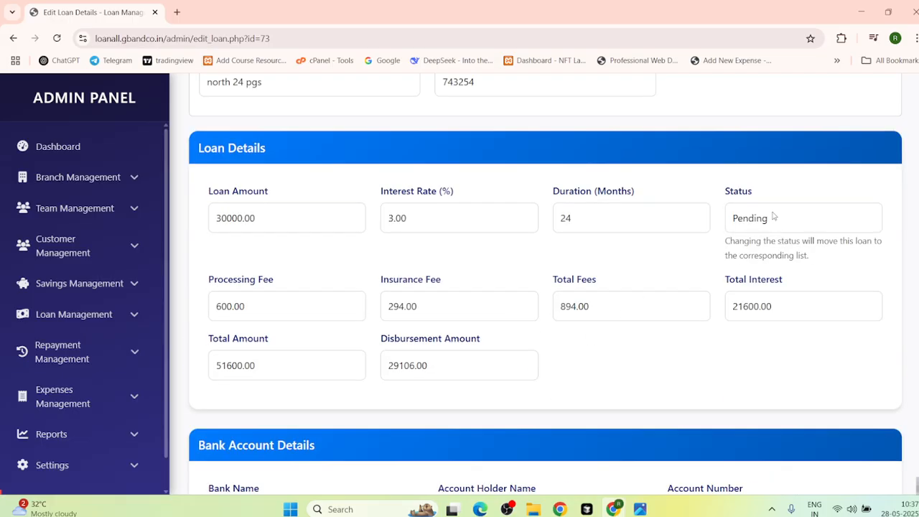
click(773, 216)
click(765, 260)
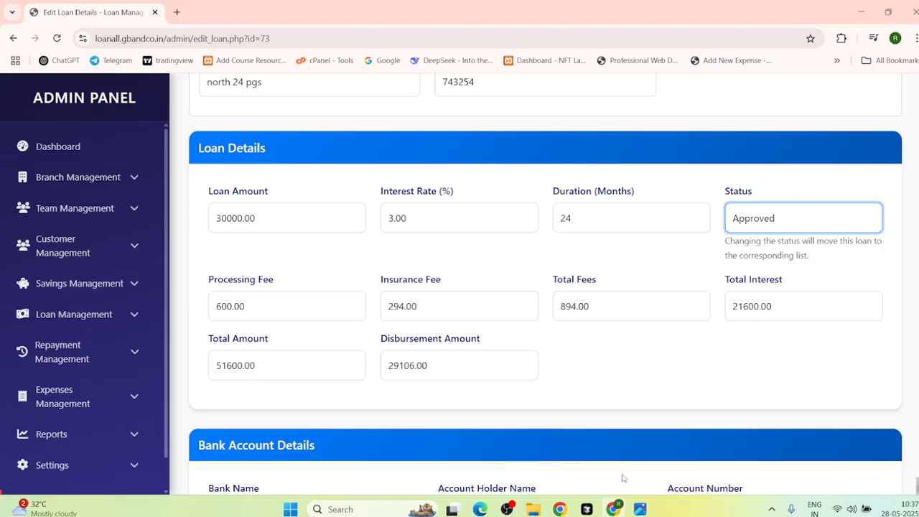
scroll(623, 478, down, 3)
scroll(662, 424, up, 8)
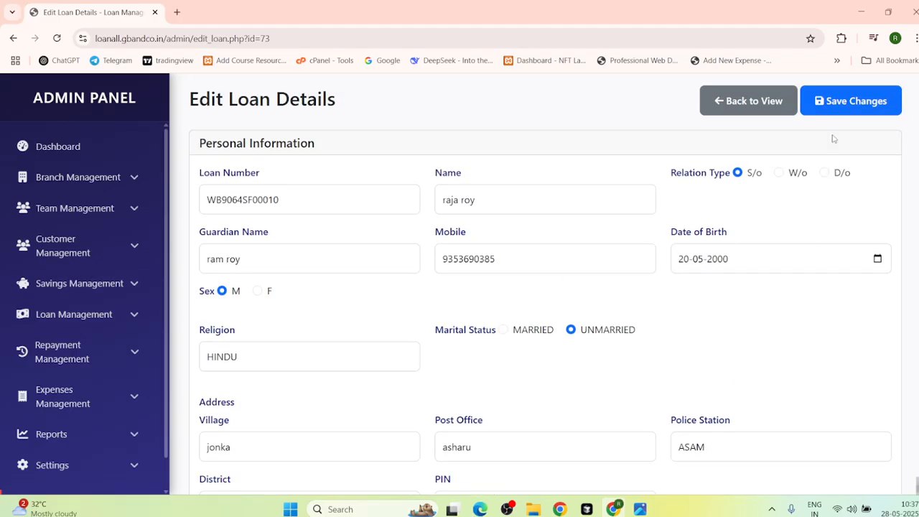
click(833, 108)
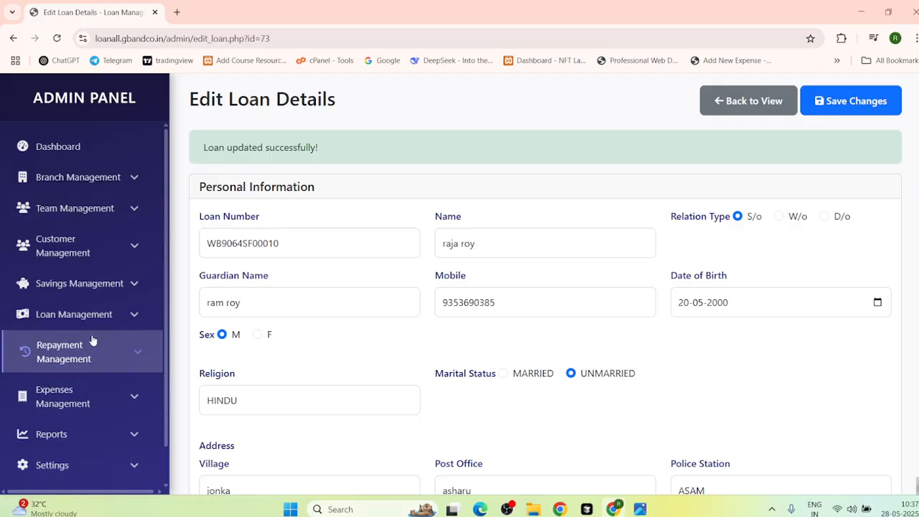
click(80, 314)
click(105, 384)
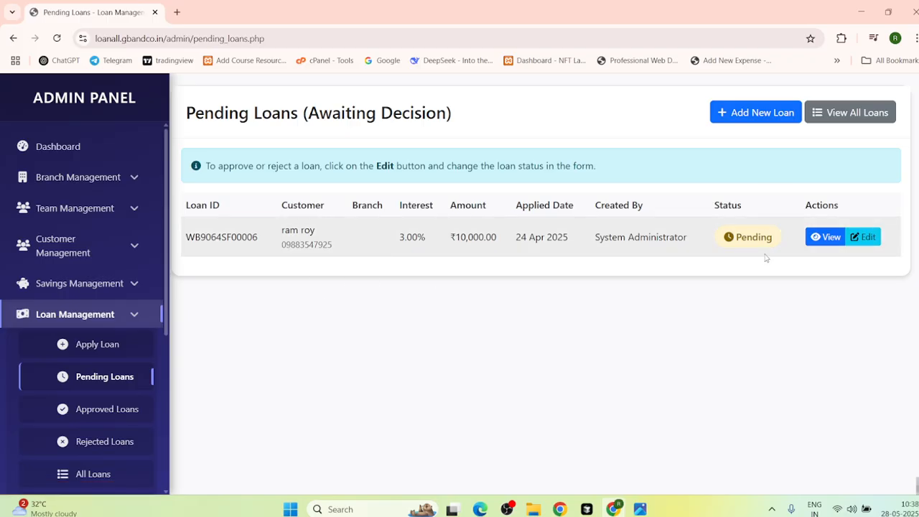
Step: Browse the Approved Loans and Rejected Loans lists
click(108, 415)
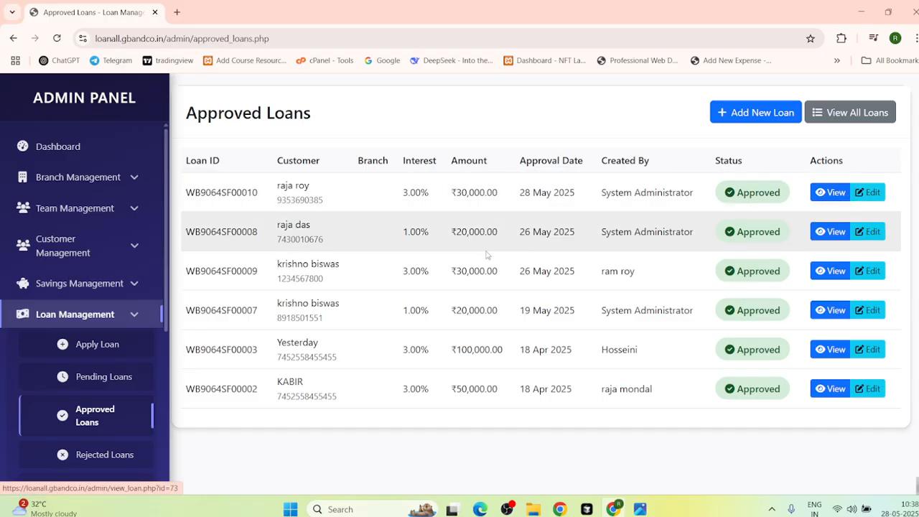
scroll(57, 439, down, 3)
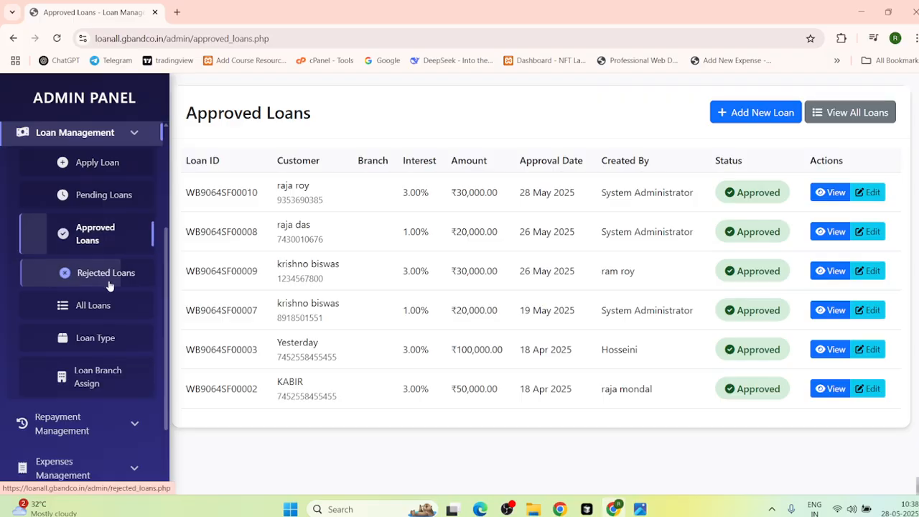
click(109, 285)
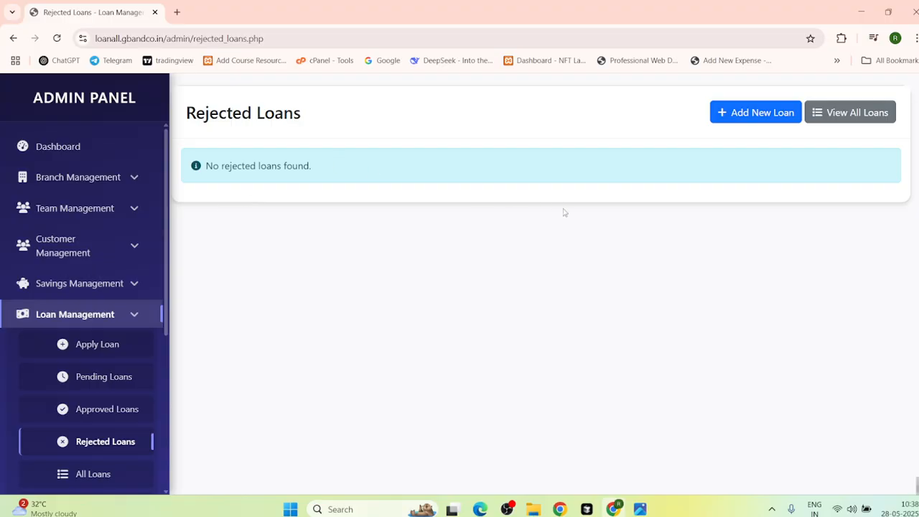
scroll(79, 393, down, 2)
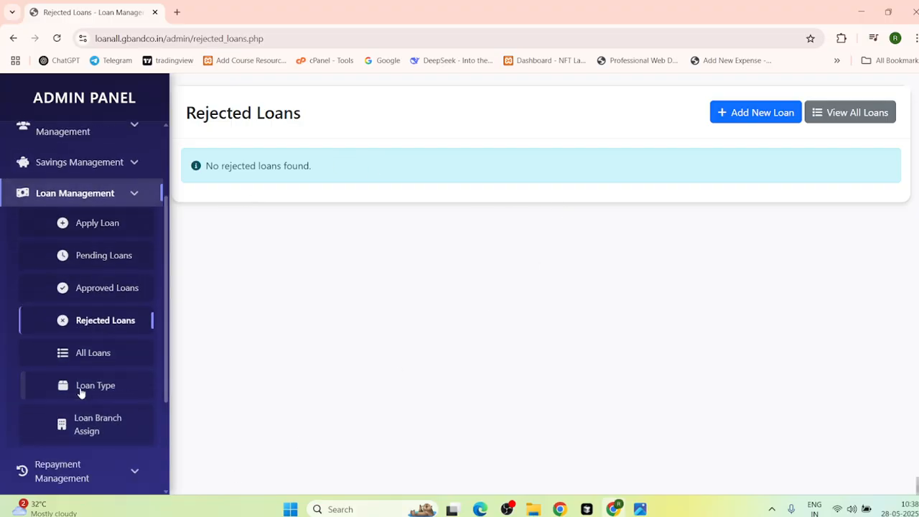
scroll(86, 373, down, 3)
Step: Review the Loan Type list and the Loan Branch Assign page
click(103, 232)
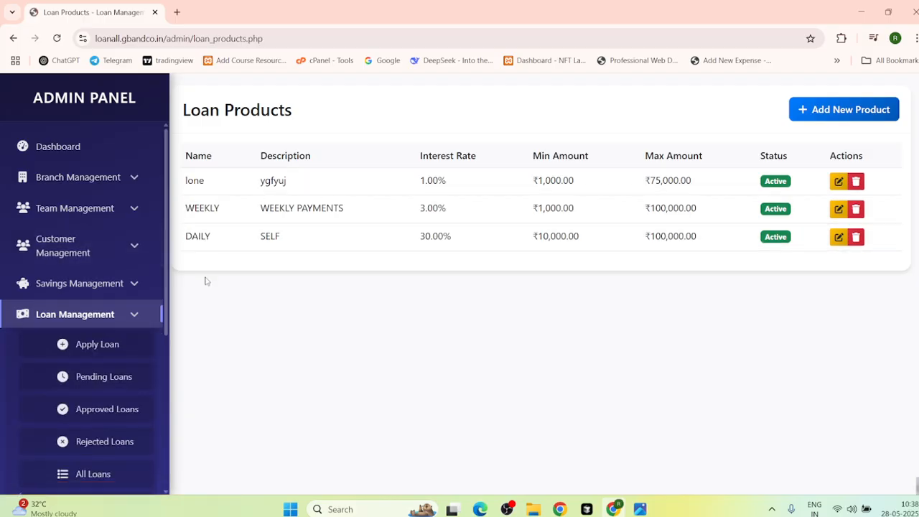
scroll(73, 331, down, 3)
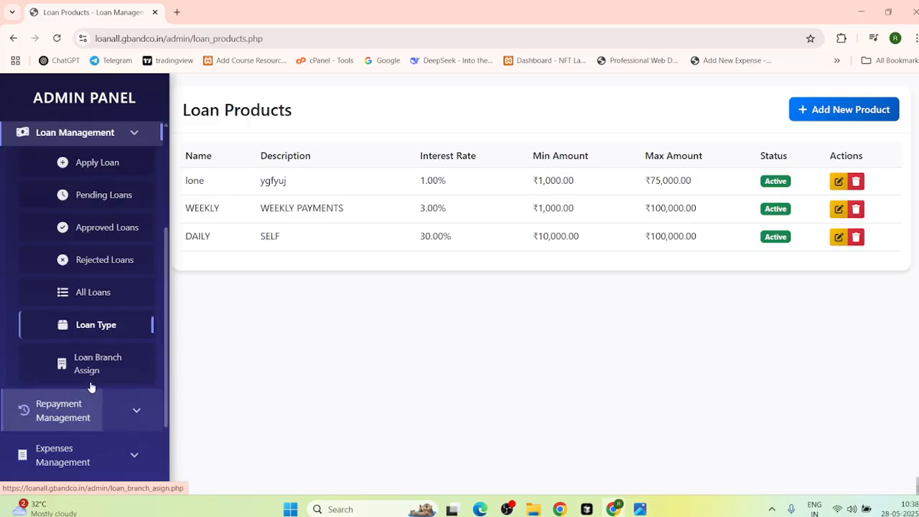
click(107, 374)
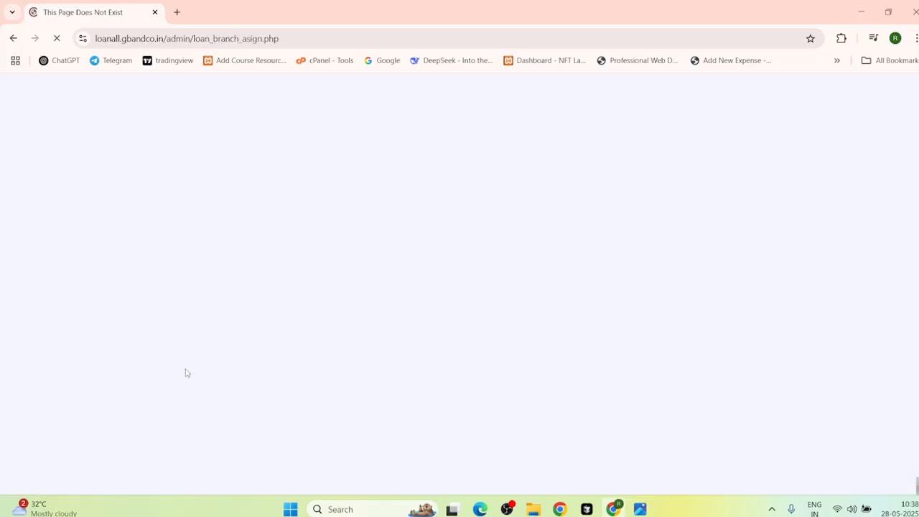
click(14, 41)
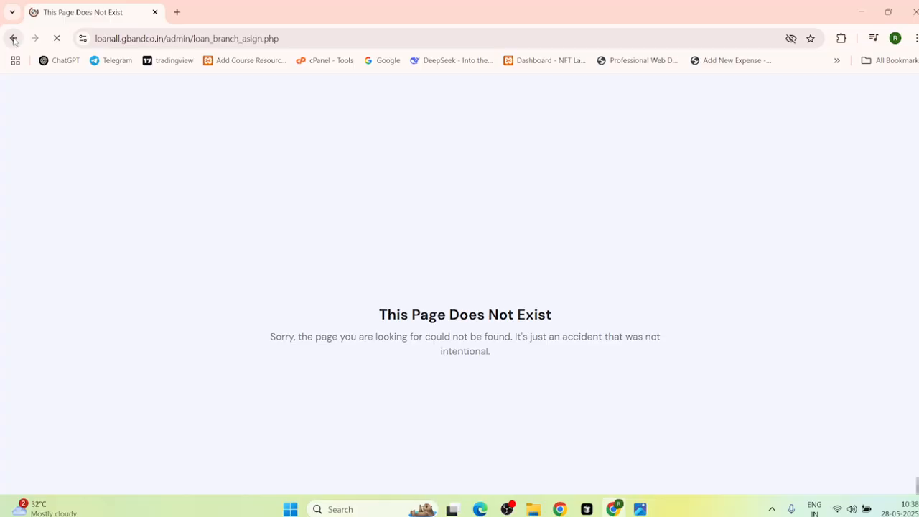
scroll(101, 287, down, 3)
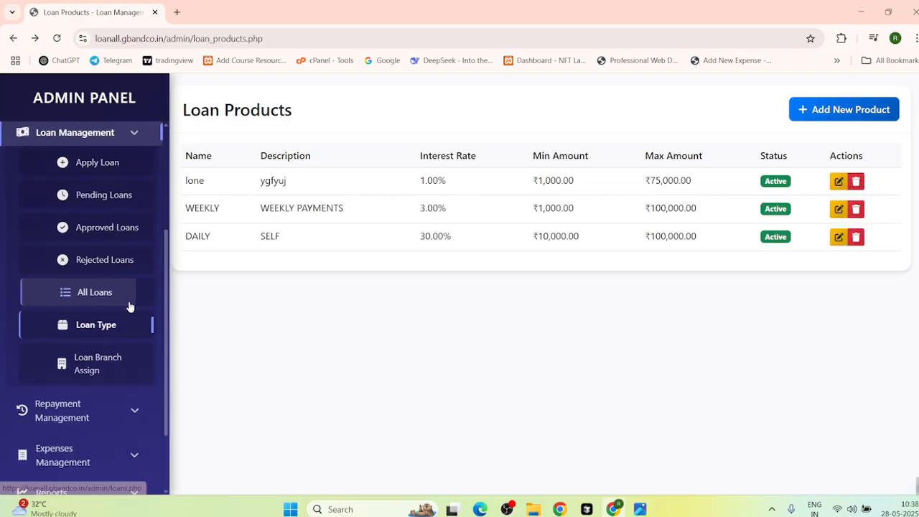
scroll(101, 330, down, 2)
scroll(123, 148, up, 3)
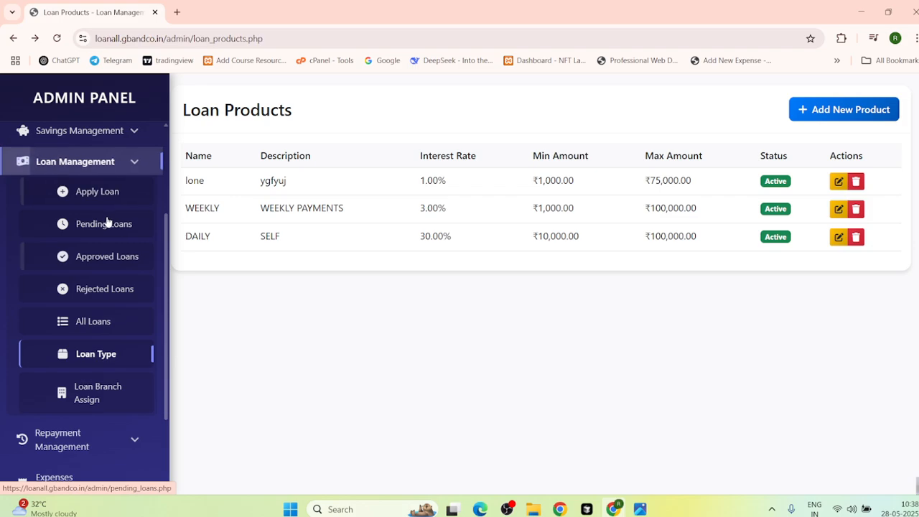
Step: Open the Add Repayment form under Repayment Management
click(137, 164)
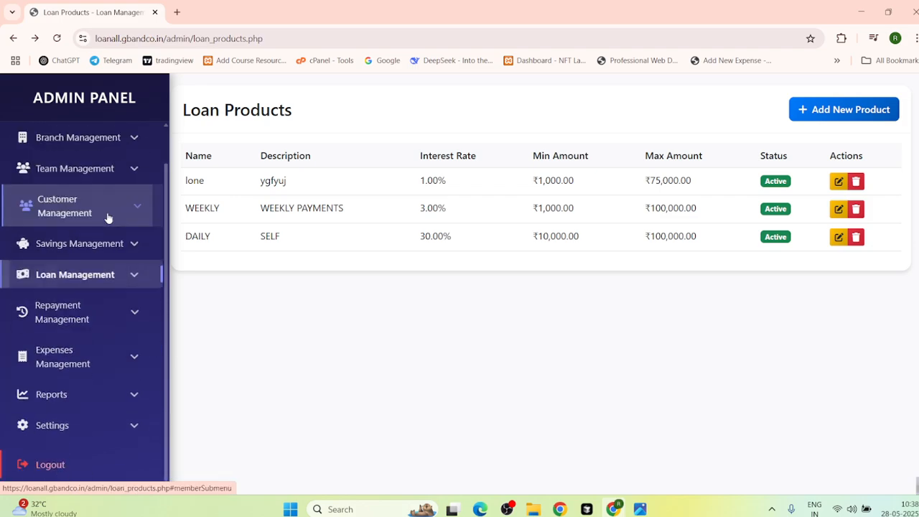
click(97, 329)
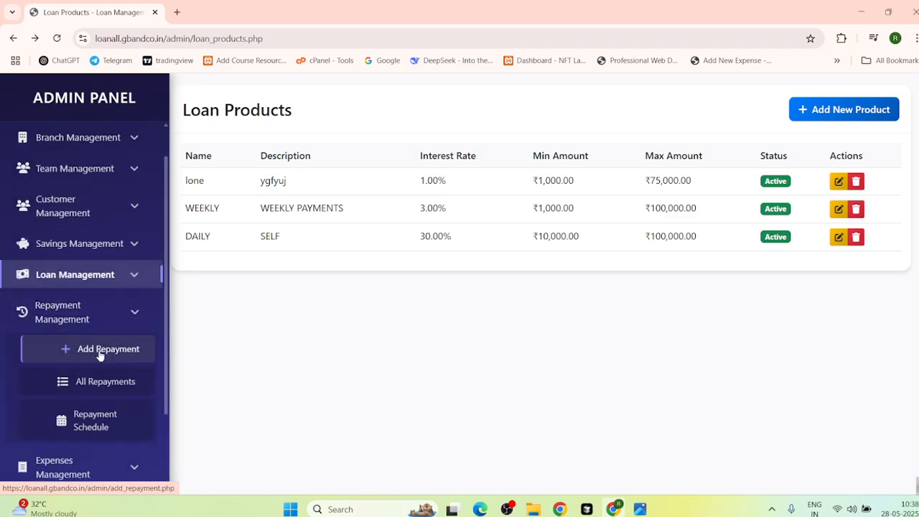
click(100, 351)
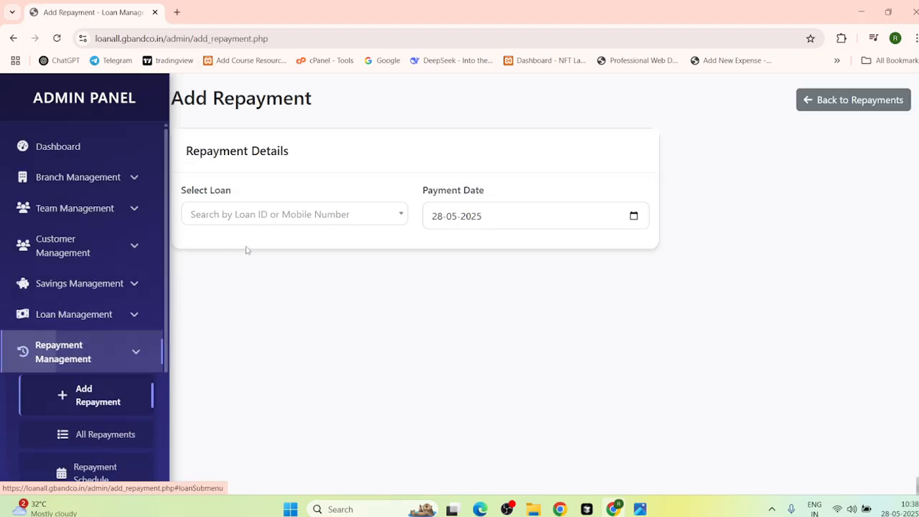
Step: Select the ₹50,000 loan and set the collection amount to 3000
click(274, 218)
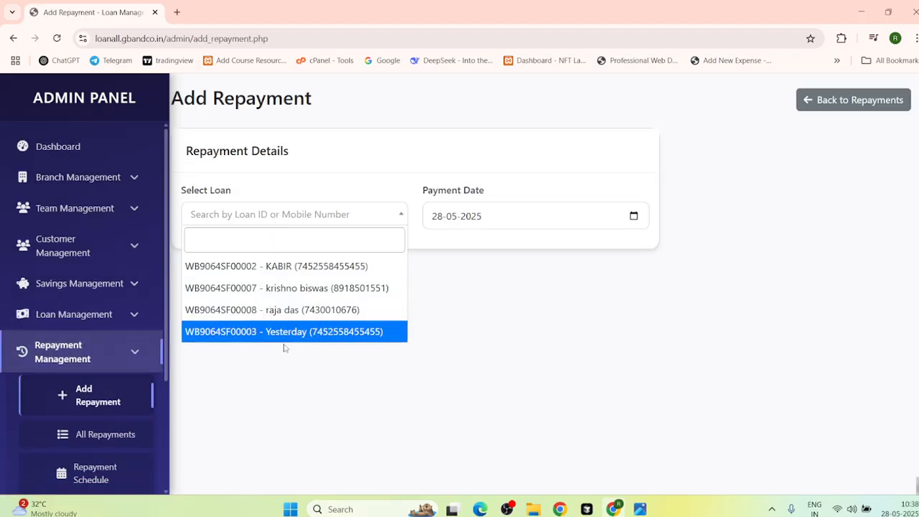
click(279, 270)
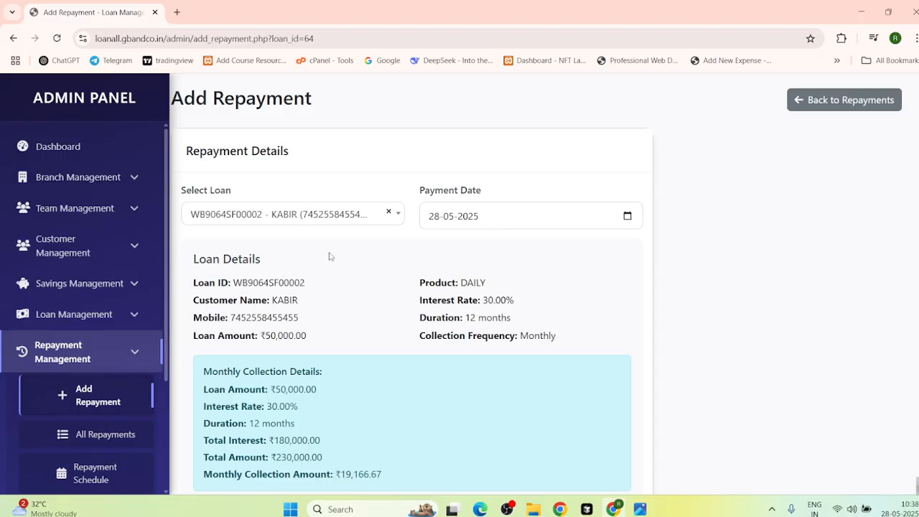
scroll(278, 358, down, 2)
scroll(277, 355, down, 3)
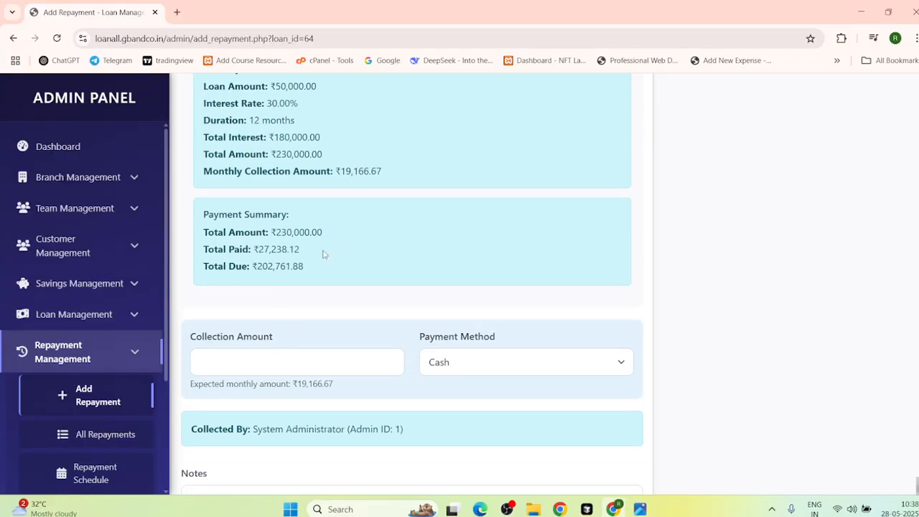
click(248, 359)
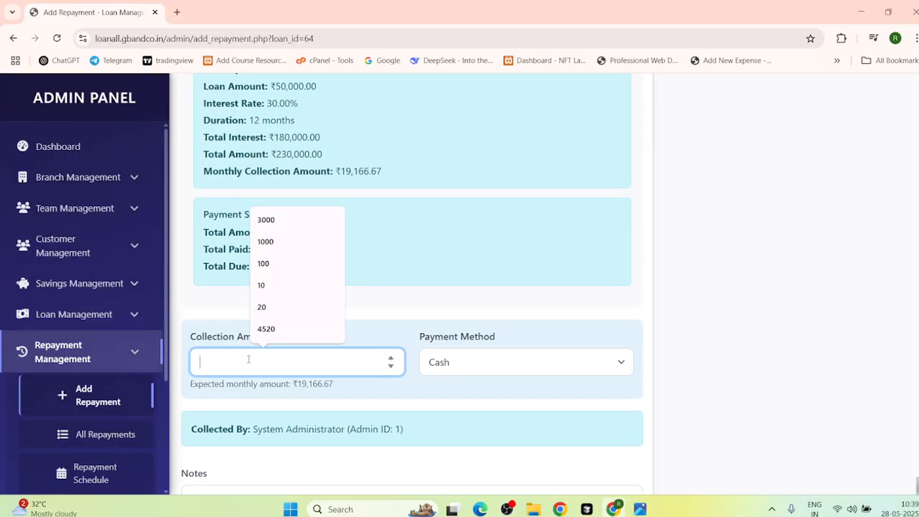
click(267, 224)
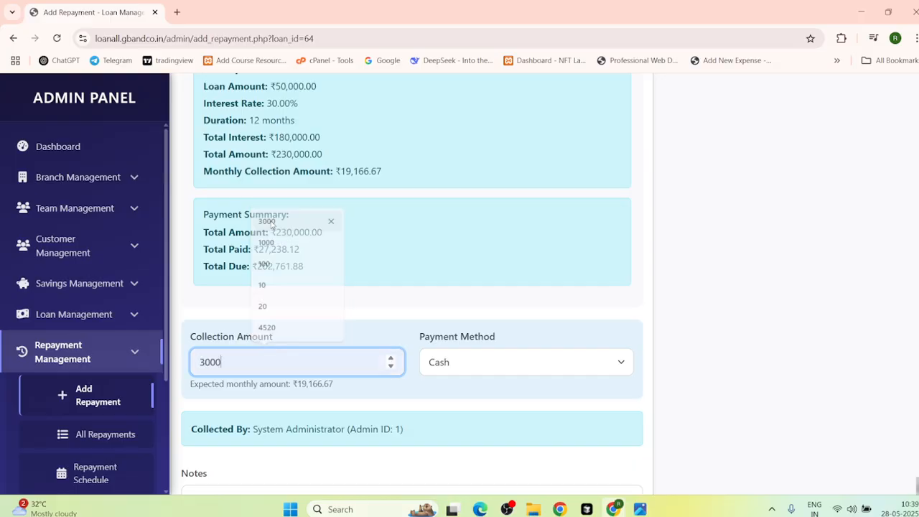
Step: Choose Online payment, add the note 'gtgg', and submit the repayment
click(463, 355)
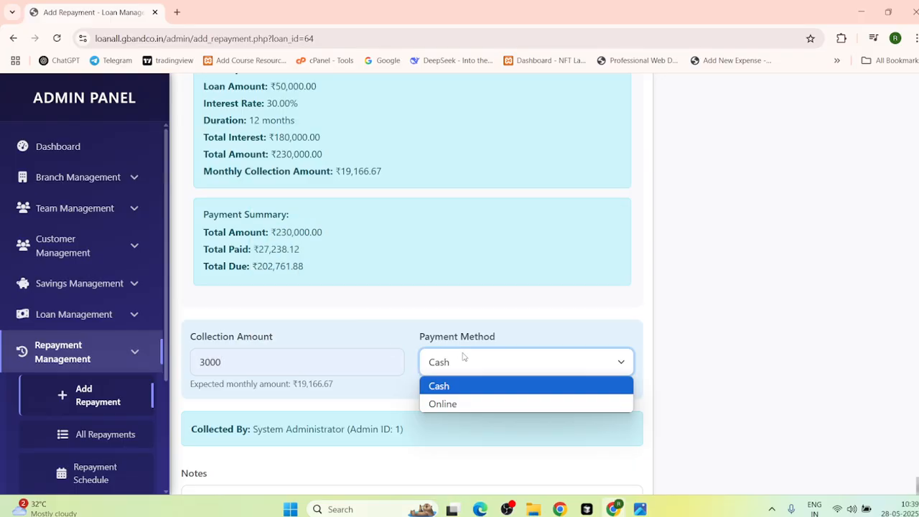
click(434, 402)
scroll(309, 458, down, 2)
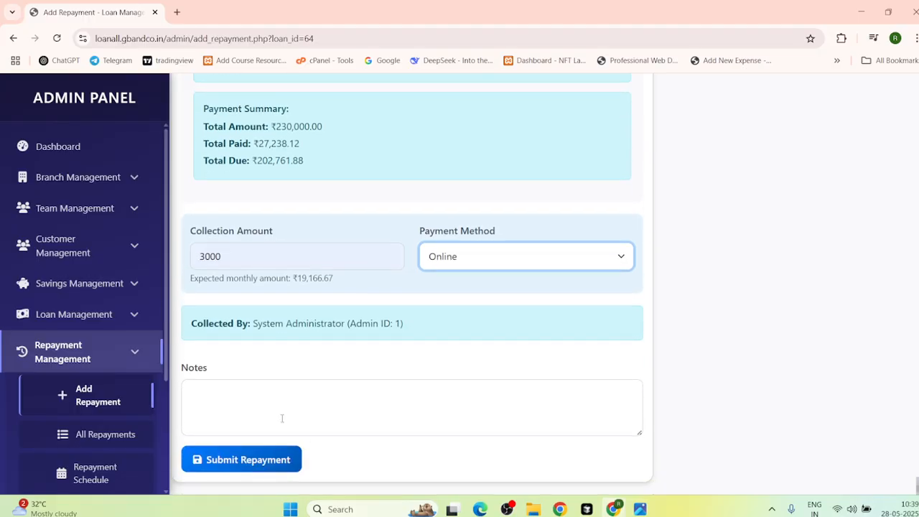
click(258, 423)
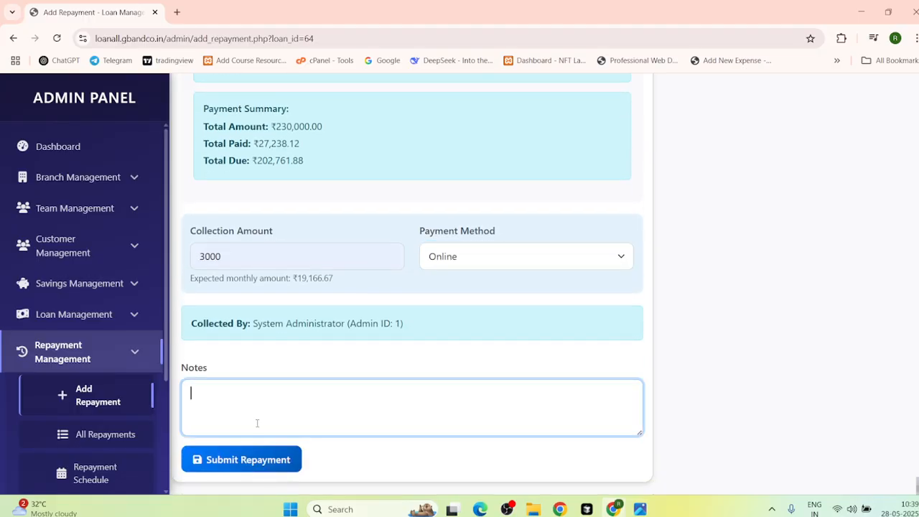
text(gtgg)
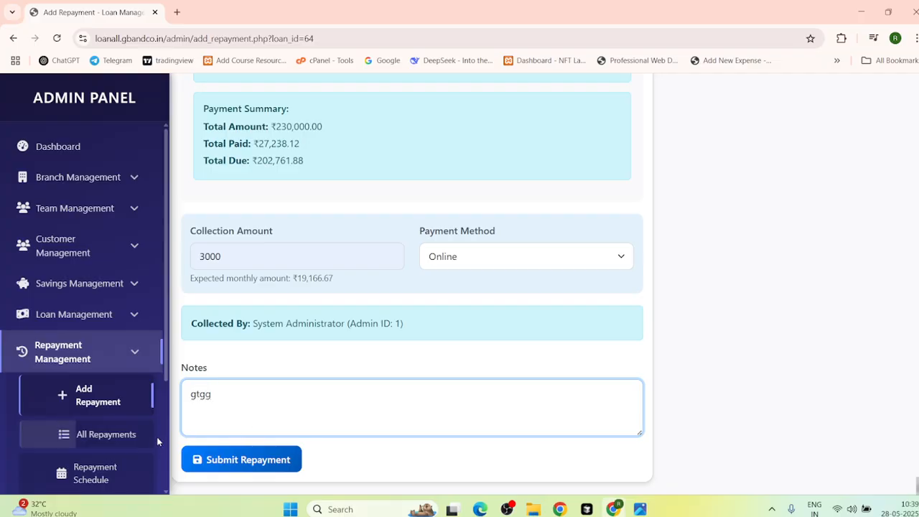
click(220, 460)
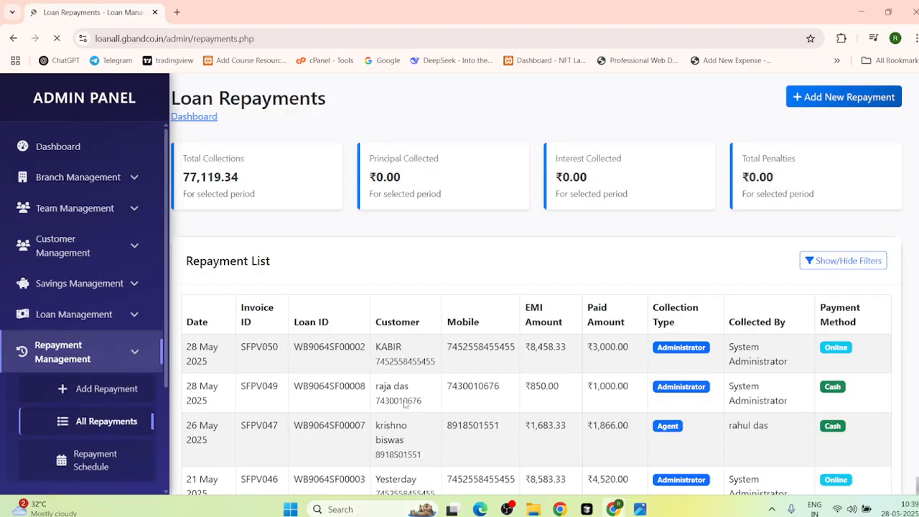
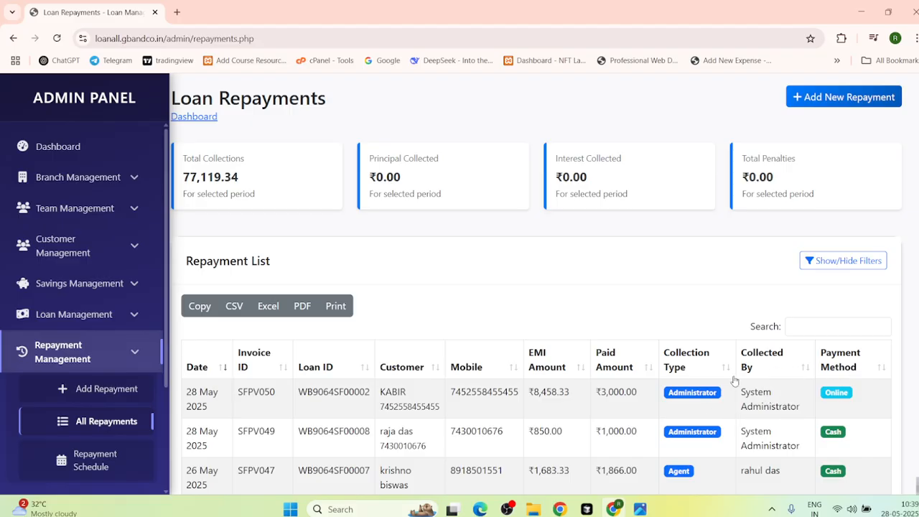
Step: Reload the All Repayments list and scroll through the recorded repayments
click(89, 348)
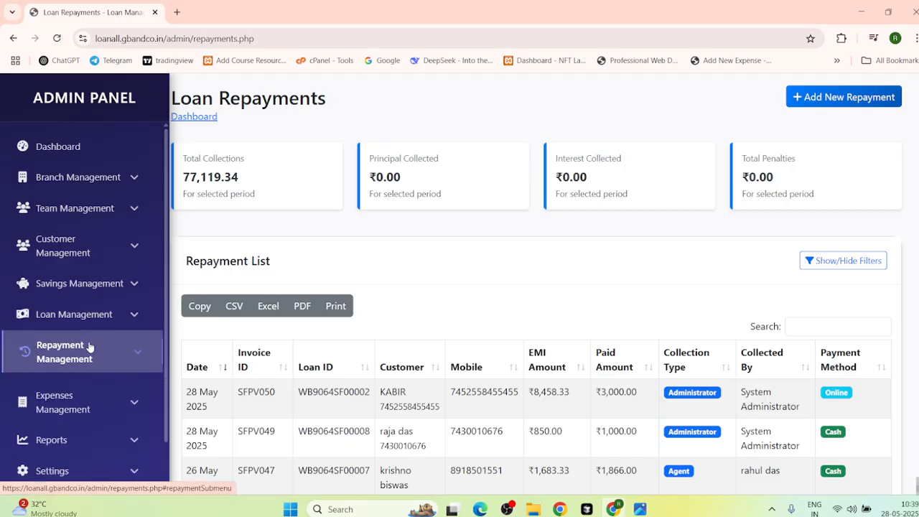
click(91, 349)
click(122, 420)
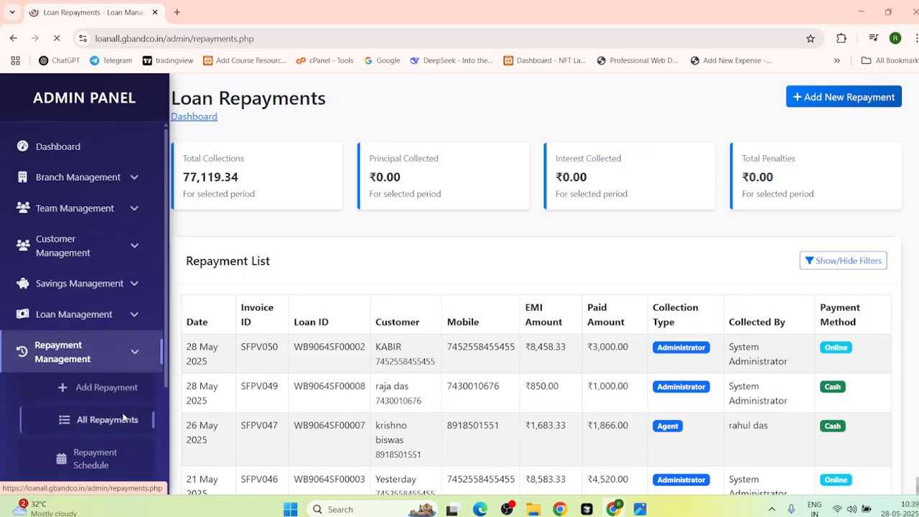
scroll(498, 340, down, 7)
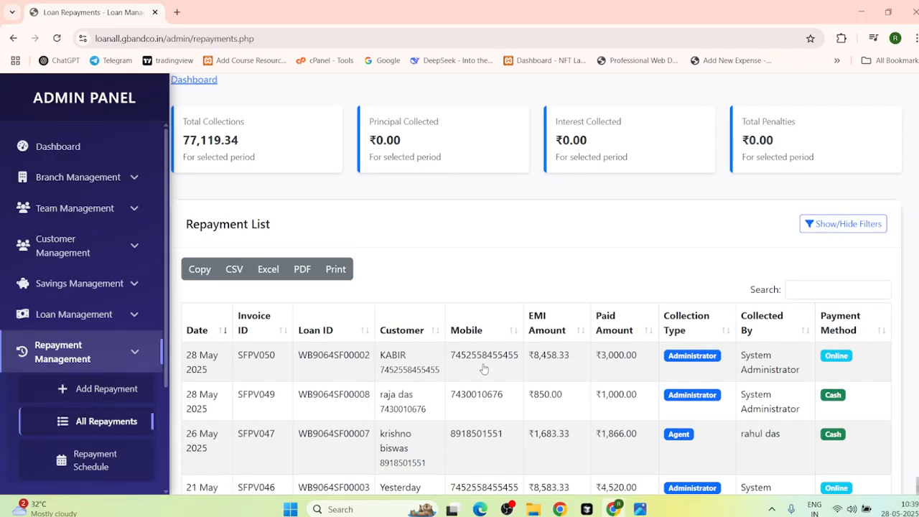
scroll(498, 340, up, 7)
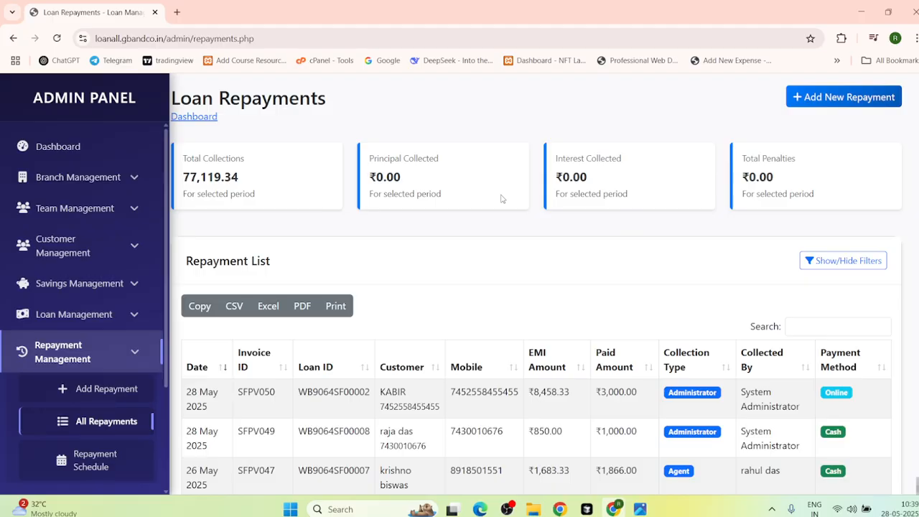
scroll(103, 364, down, 2)
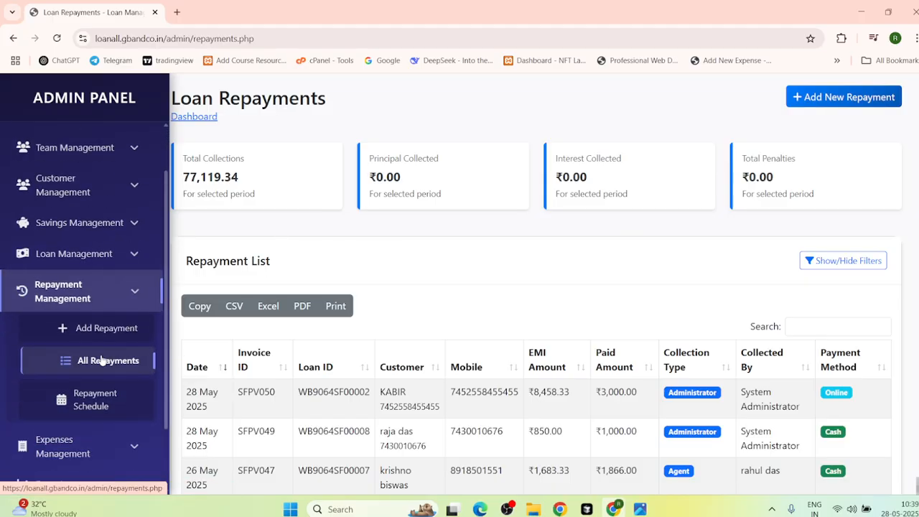
Step: Collapse Repayment Management and expand Expenses Management in the sidebar
click(141, 303)
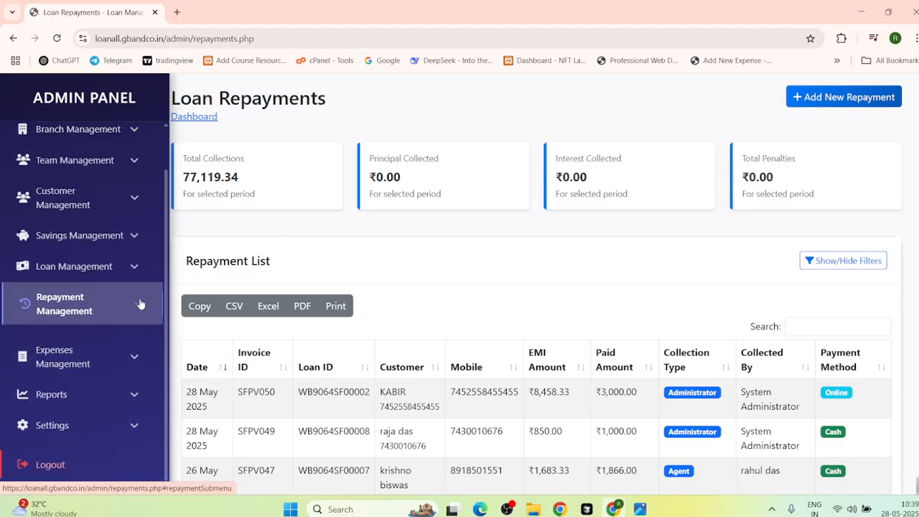
click(111, 360)
scroll(113, 355, down, 2)
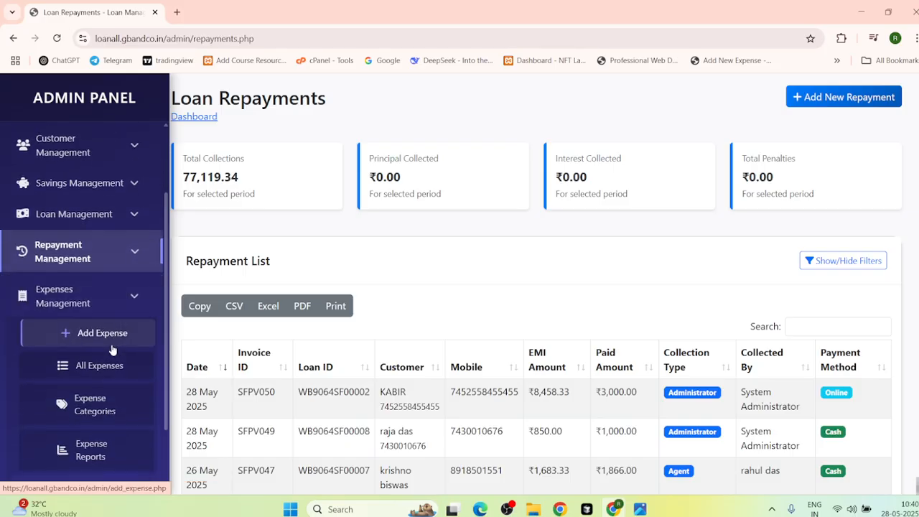
scroll(113, 350, down, 3)
Step: Start a new expense in the Add Expense form with category Office Rent
click(113, 249)
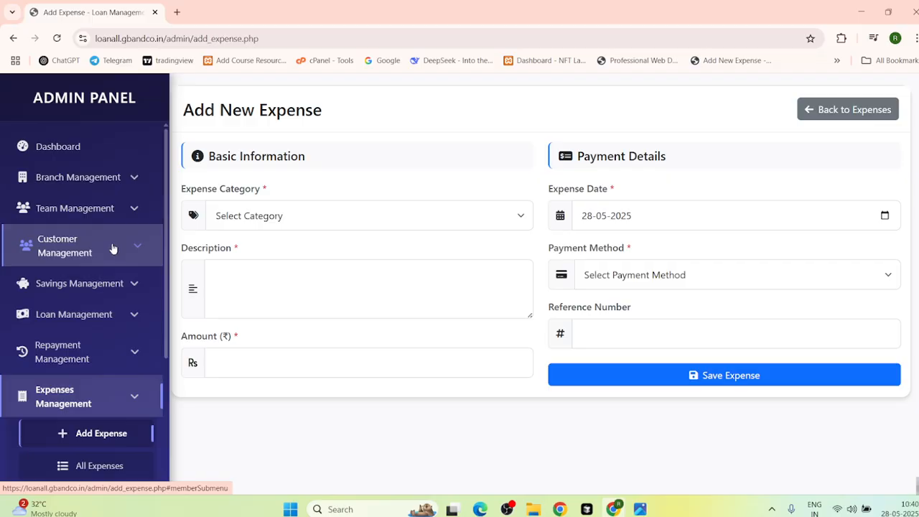
scroll(113, 249, down, 5)
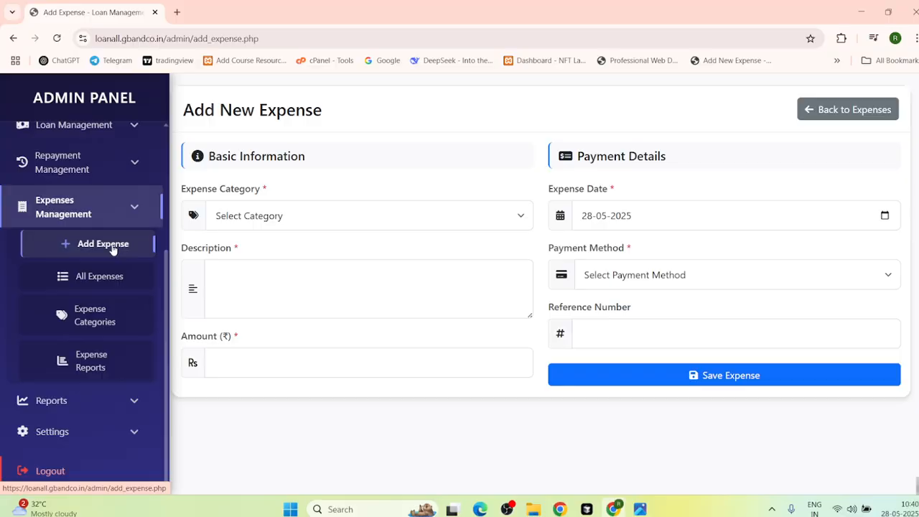
click(112, 248)
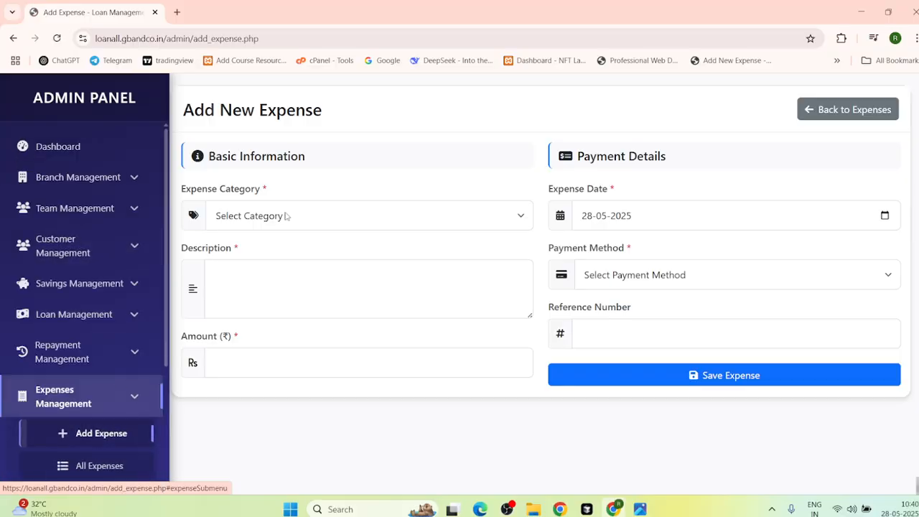
click(263, 222)
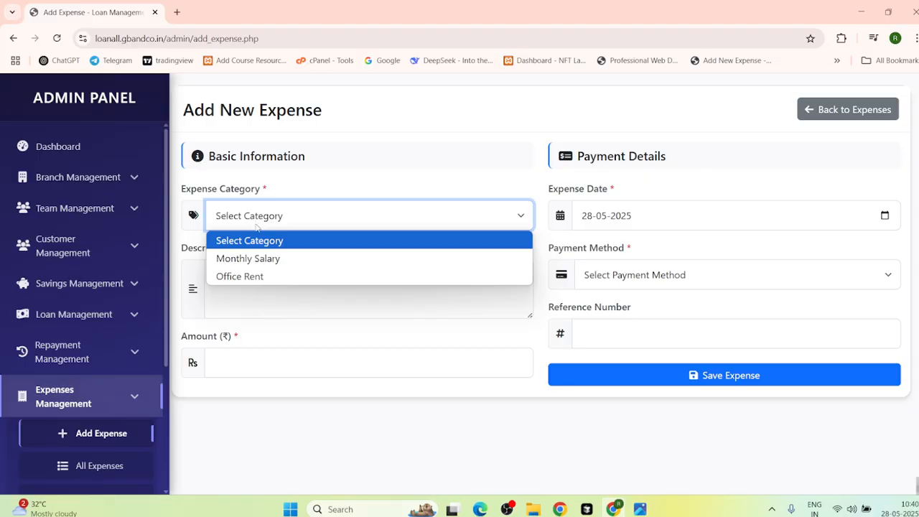
click(246, 277)
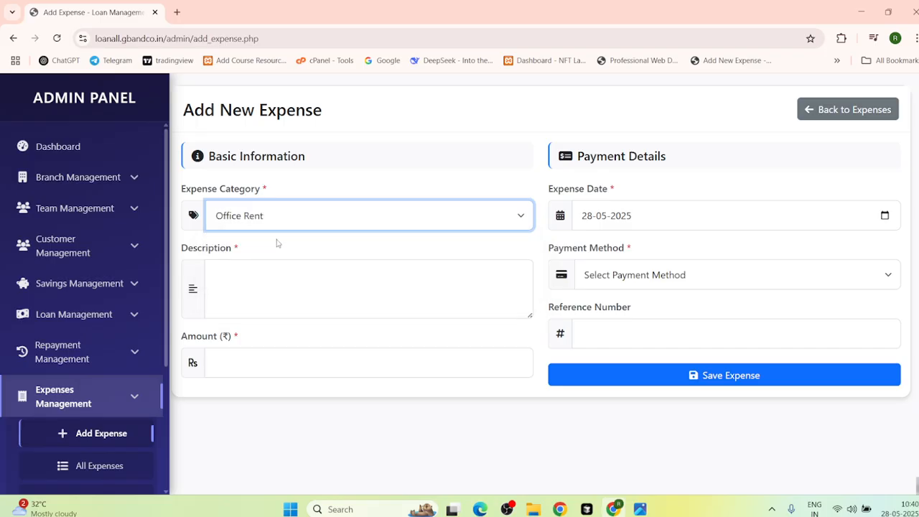
Step: Enter description 'byhghj', Bank Transfer, amount 2000 and reference 2, then save the expense
click(377, 295)
text(byhghj)
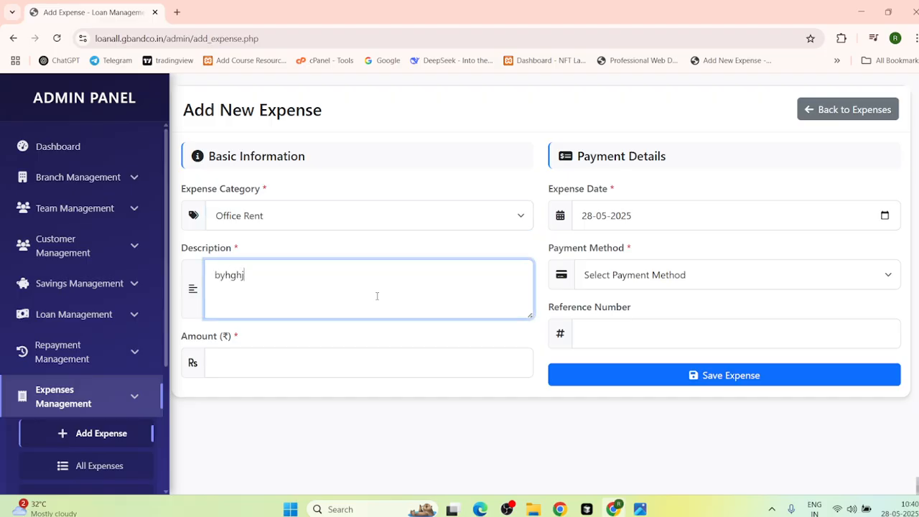
click(676, 280)
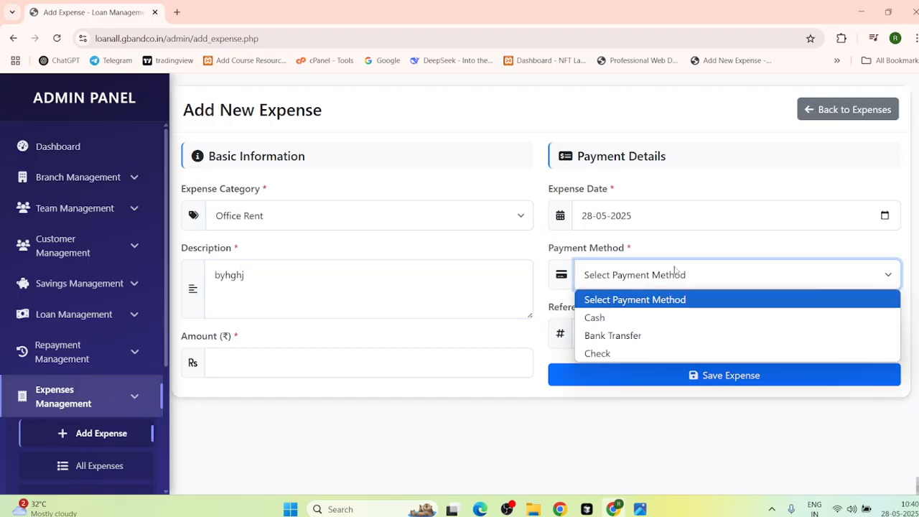
click(600, 336)
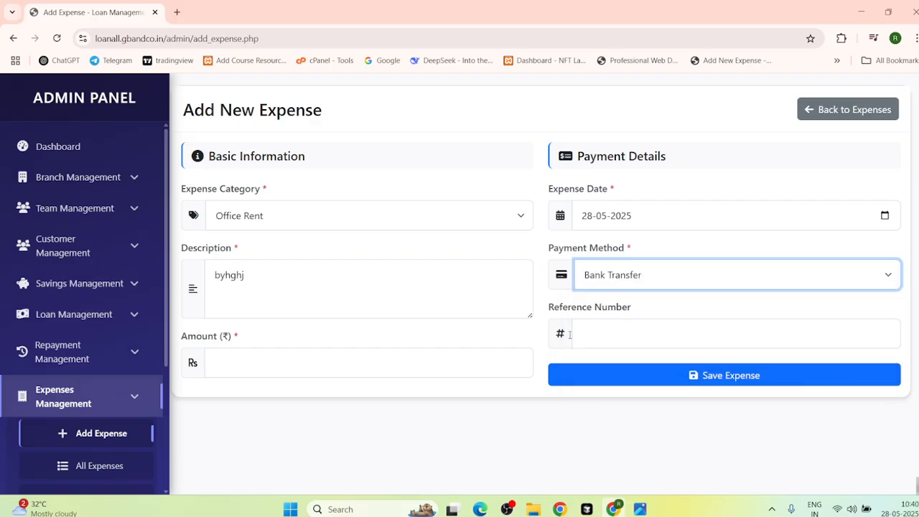
click(220, 360)
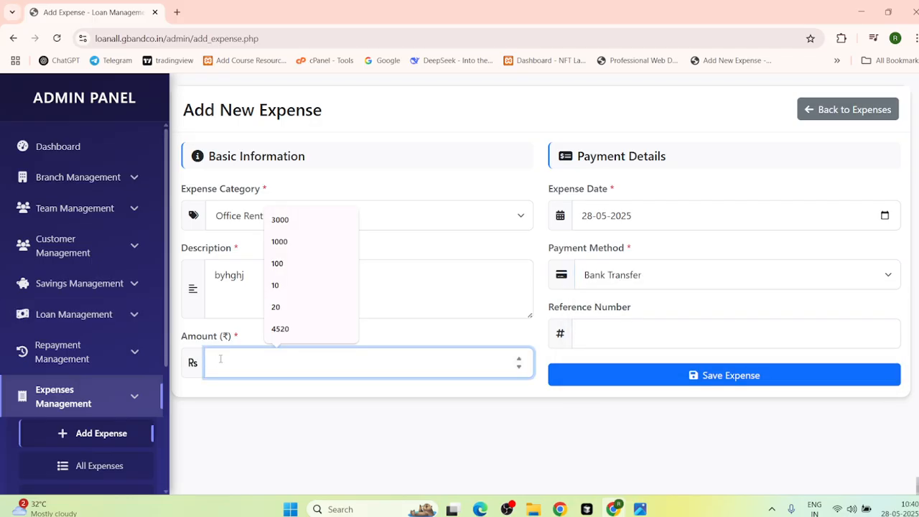
text(20000)
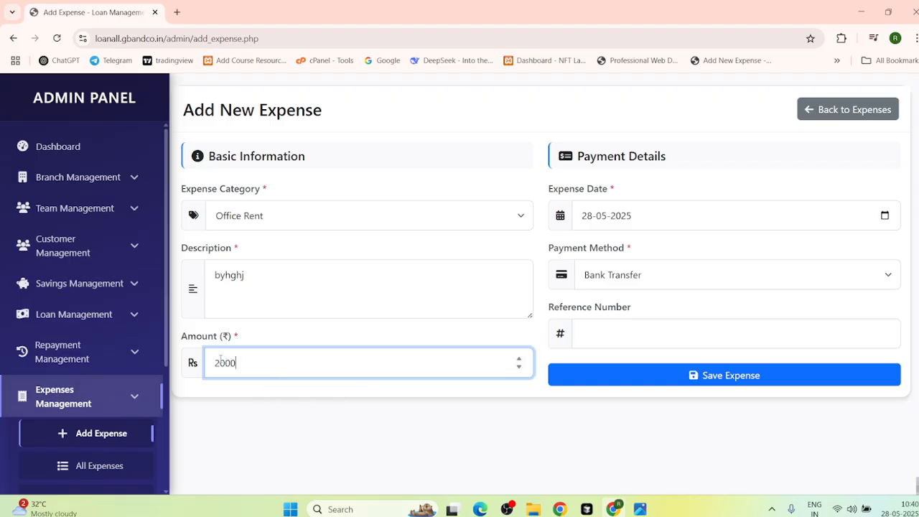
click(627, 335)
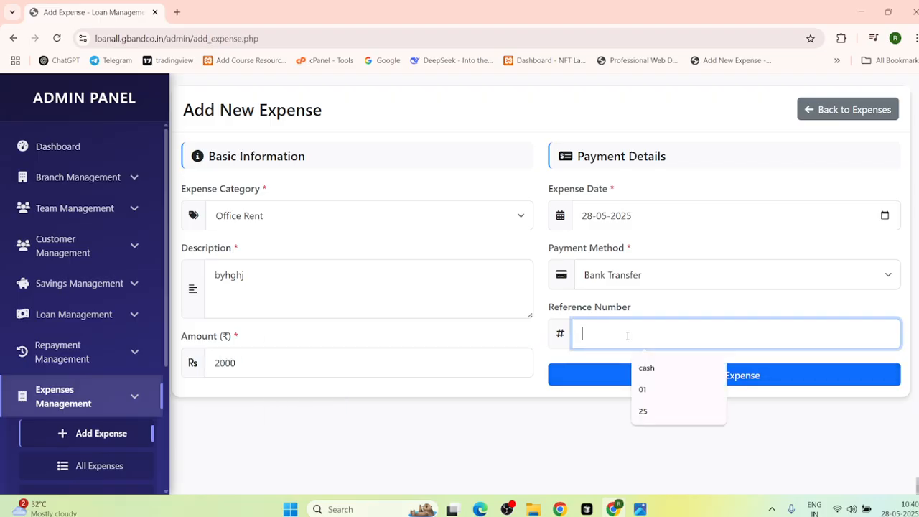
text(2)
click(606, 384)
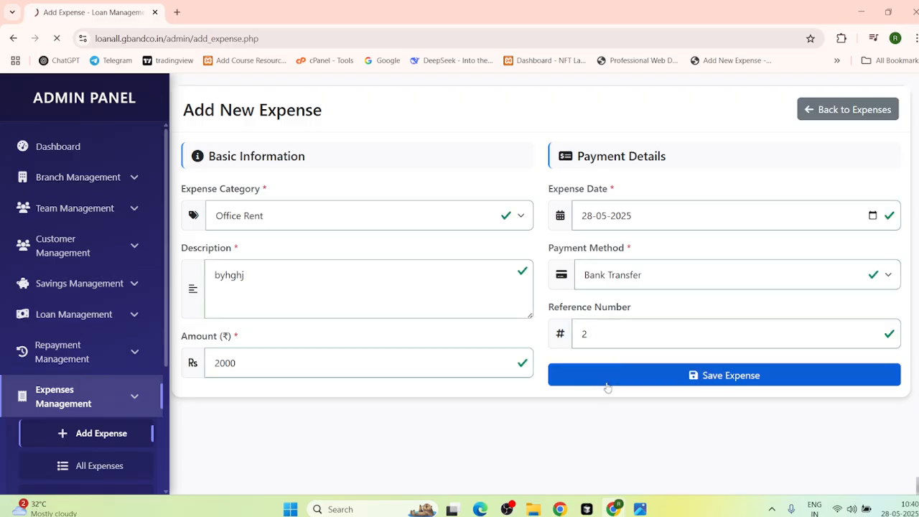
Step: Review the reloaded All Expenses list, then go to Expense Categories
scroll(380, 372, down, 3)
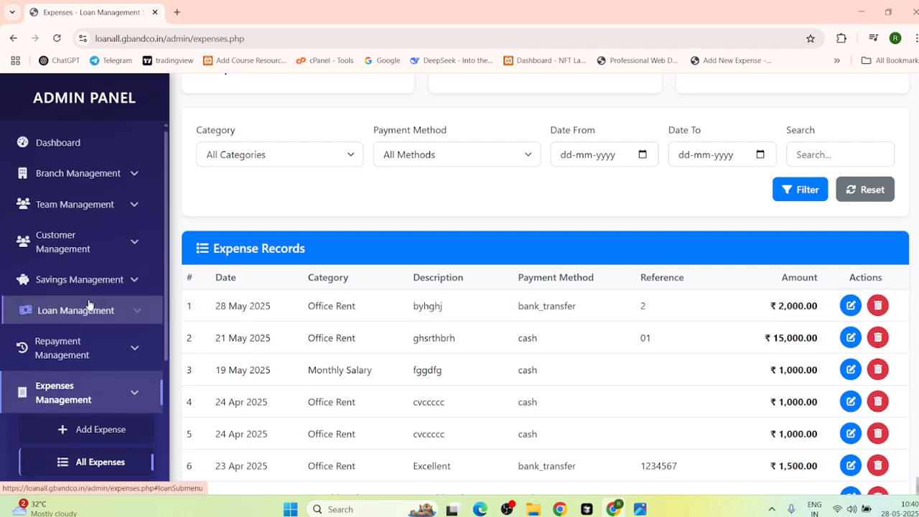
scroll(88, 305, down, 3)
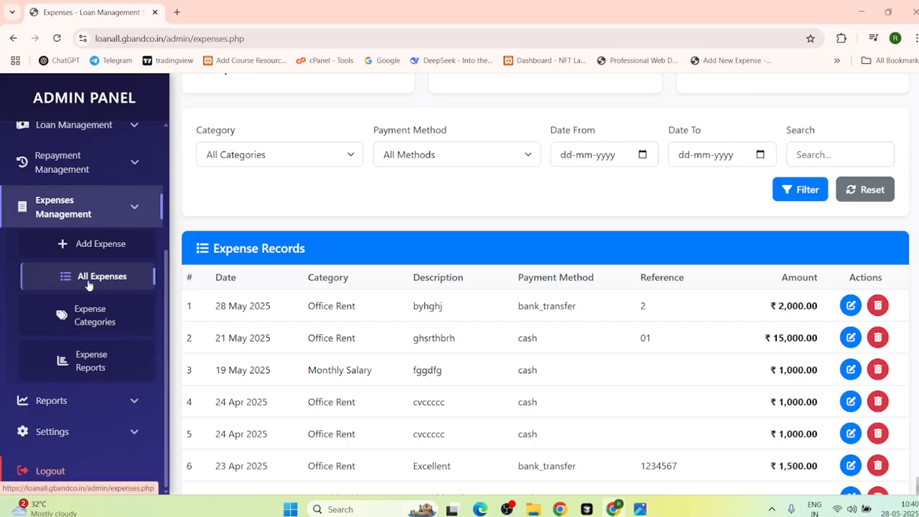
click(88, 285)
scroll(88, 285, down, 3)
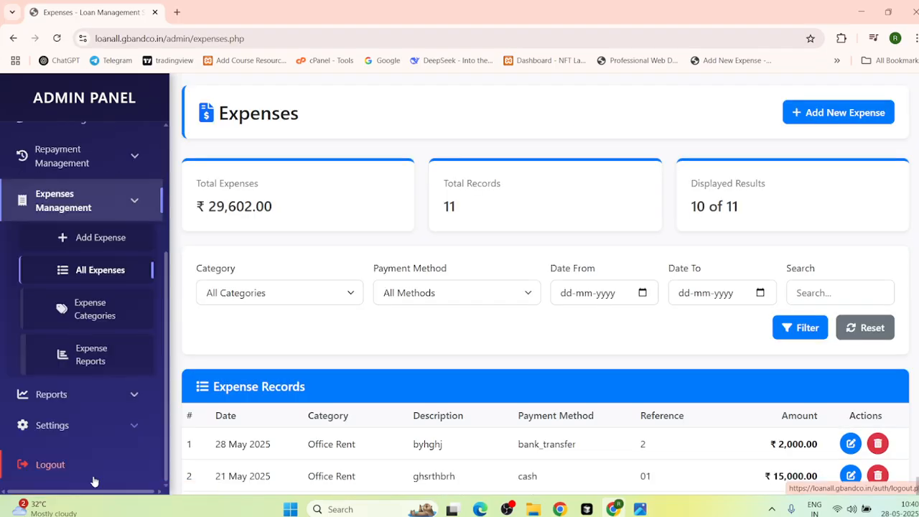
scroll(514, 419, down, 3)
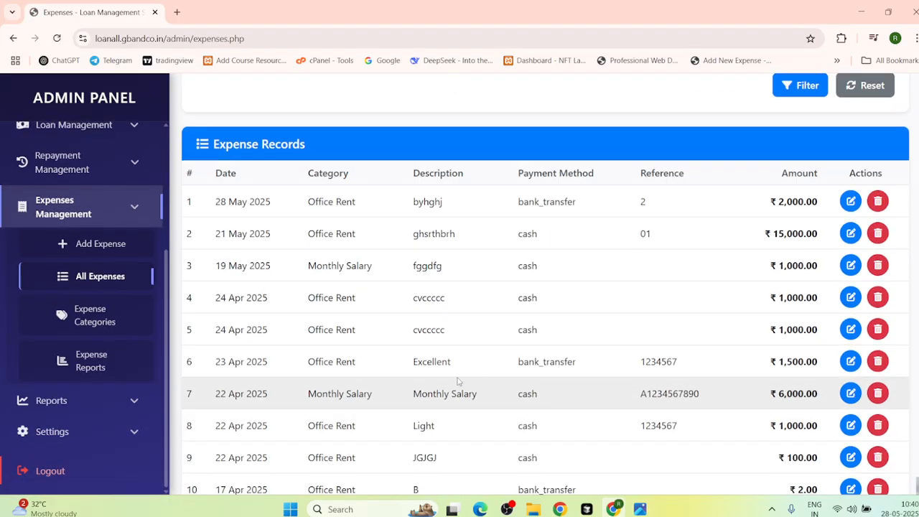
scroll(459, 383, down, 2)
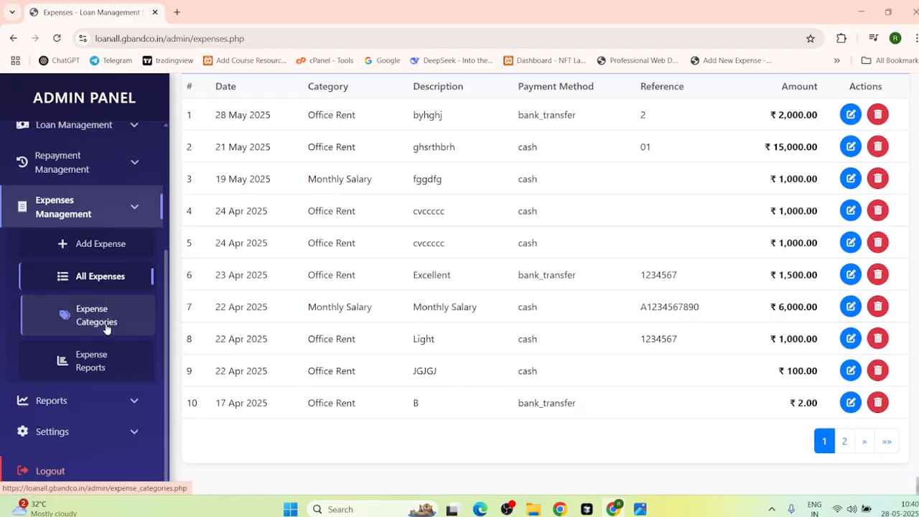
click(108, 325)
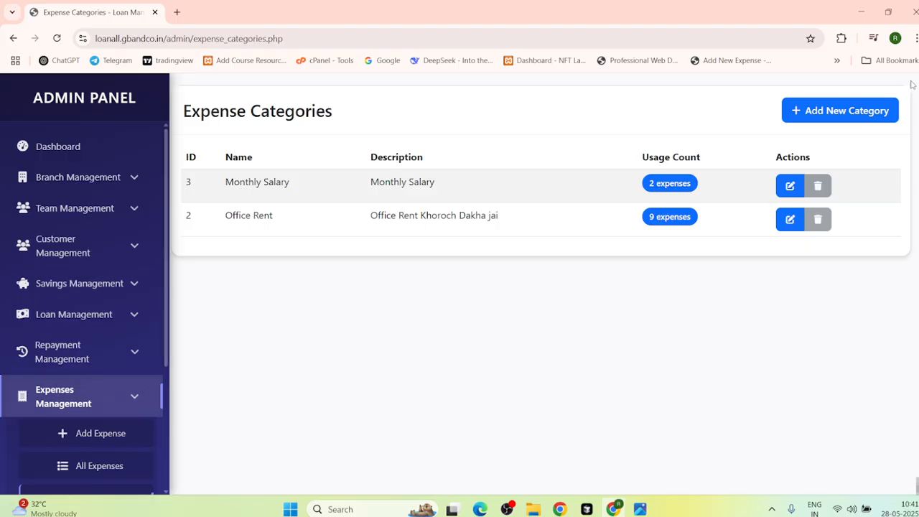
Step: Create expense category 'maketing' with description 'hij' and save it
click(830, 119)
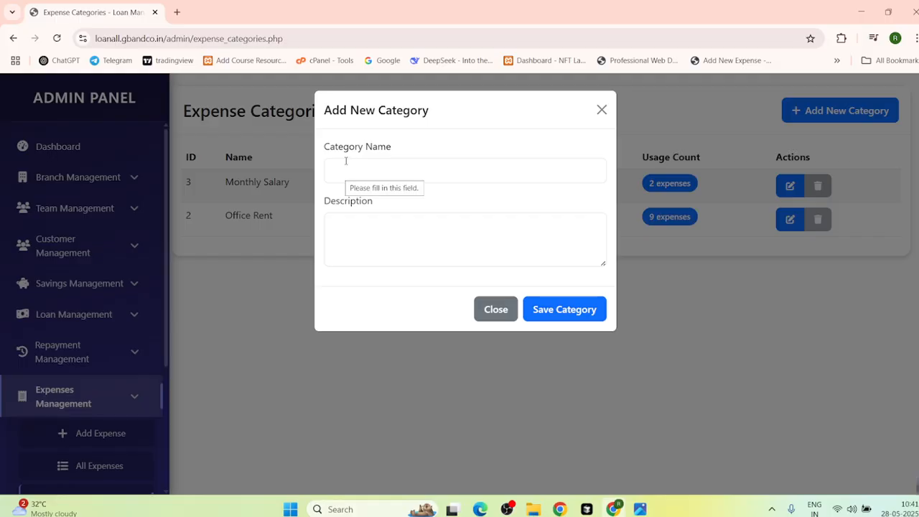
click(358, 170)
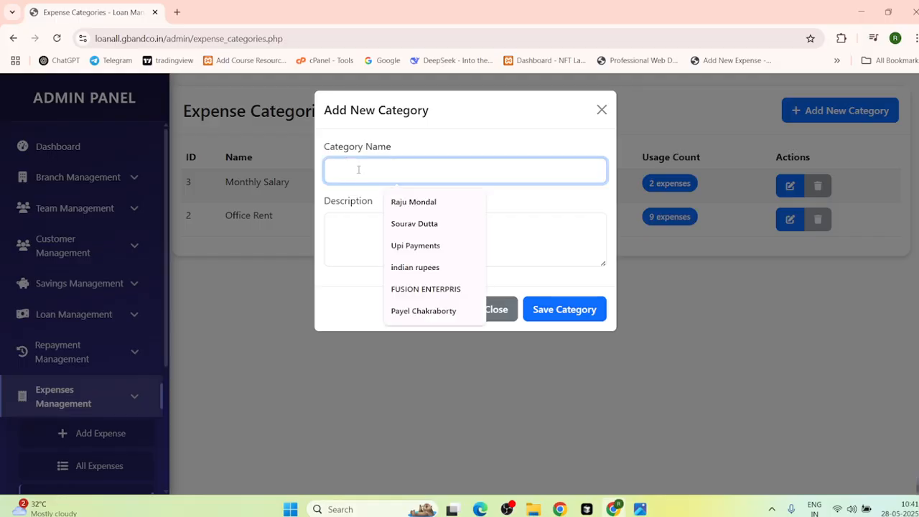
text(ma)
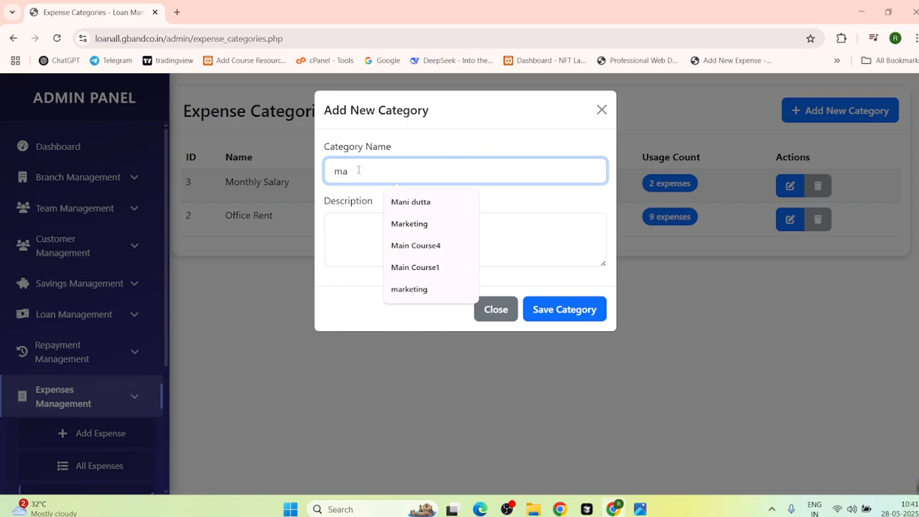
text(kelink)
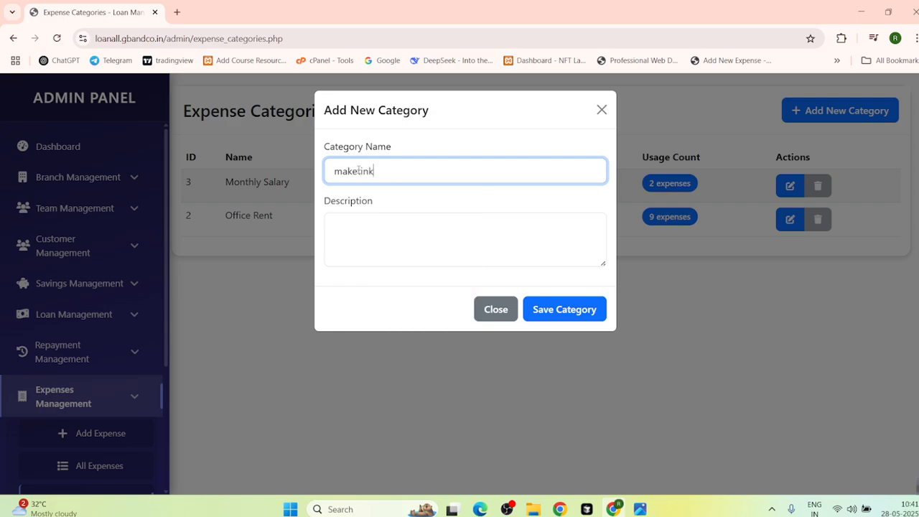
key(BackSpace)
text(g)
click(348, 261)
text(hi)
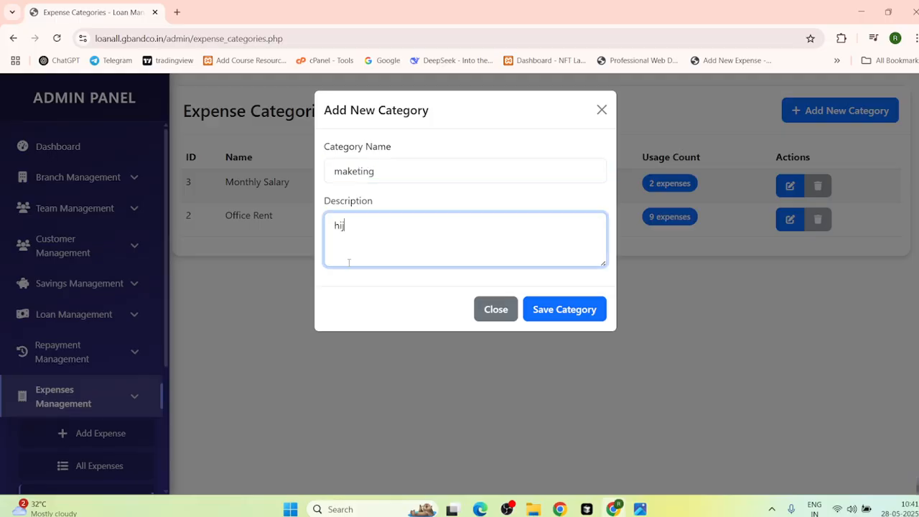
text(j)
click(573, 318)
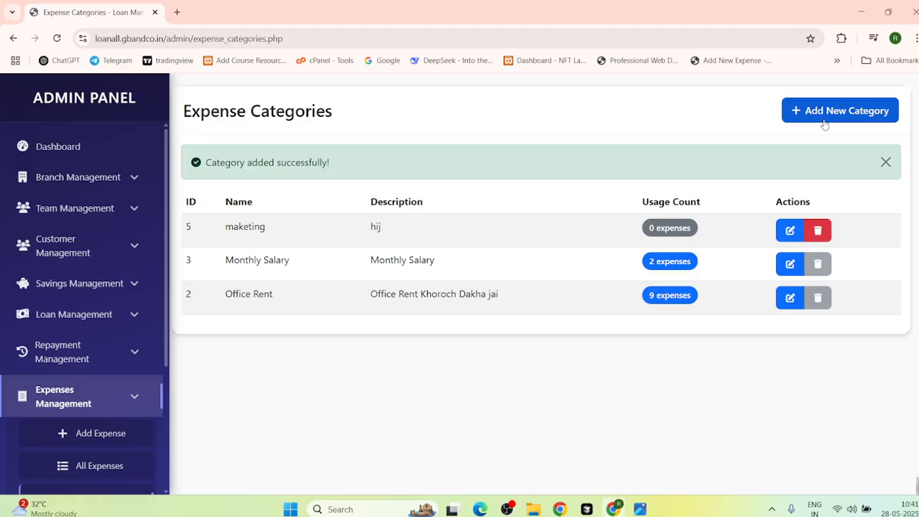
scroll(55, 386, down, 1)
scroll(57, 384, down, 2)
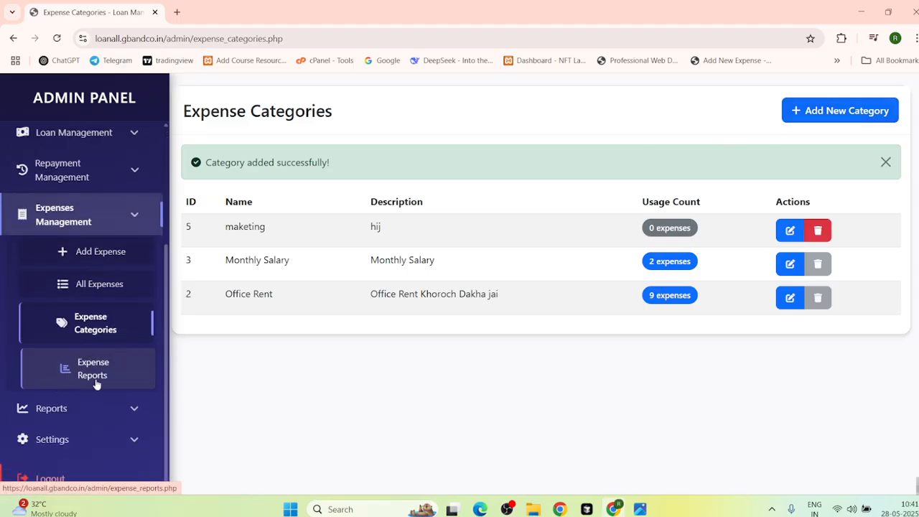
Step: View the Expense Reports, Loan Reports and Collection Reports pages
click(98, 375)
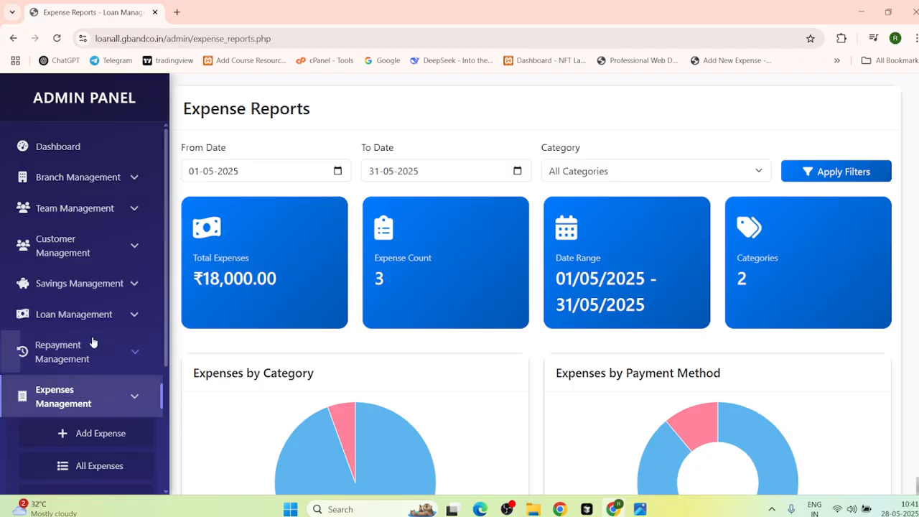
scroll(70, 383, down, 3)
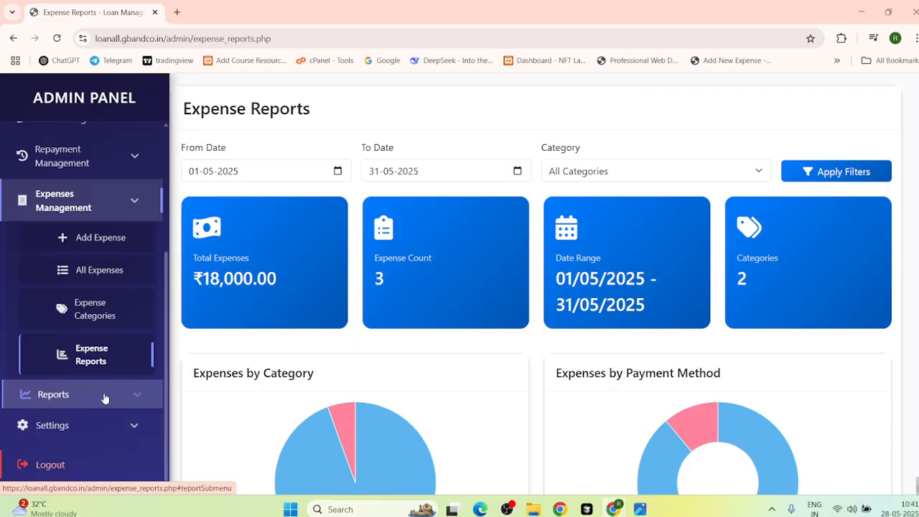
click(105, 396)
click(144, 200)
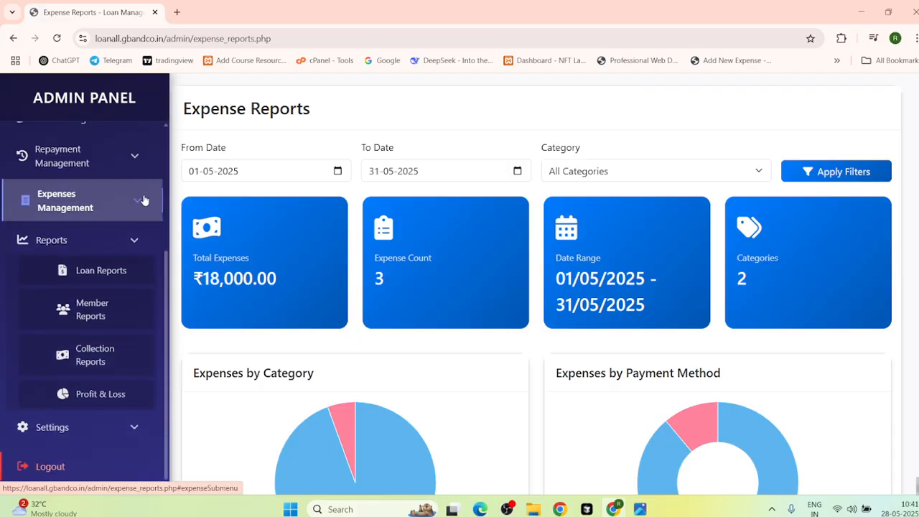
click(101, 279)
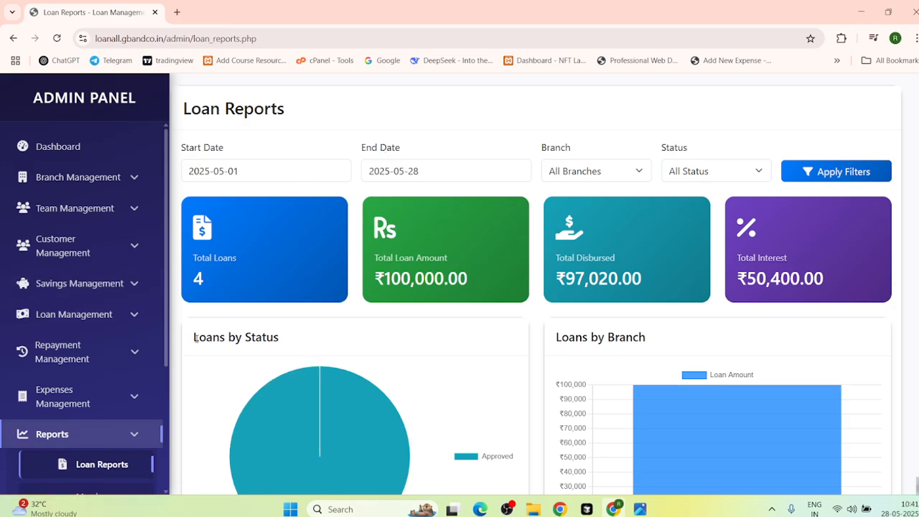
scroll(93, 328, down, 3)
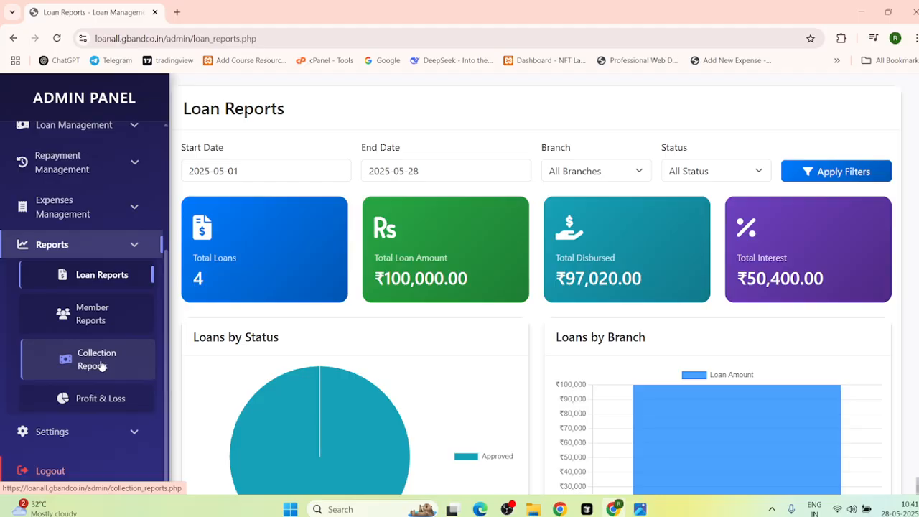
click(144, 358)
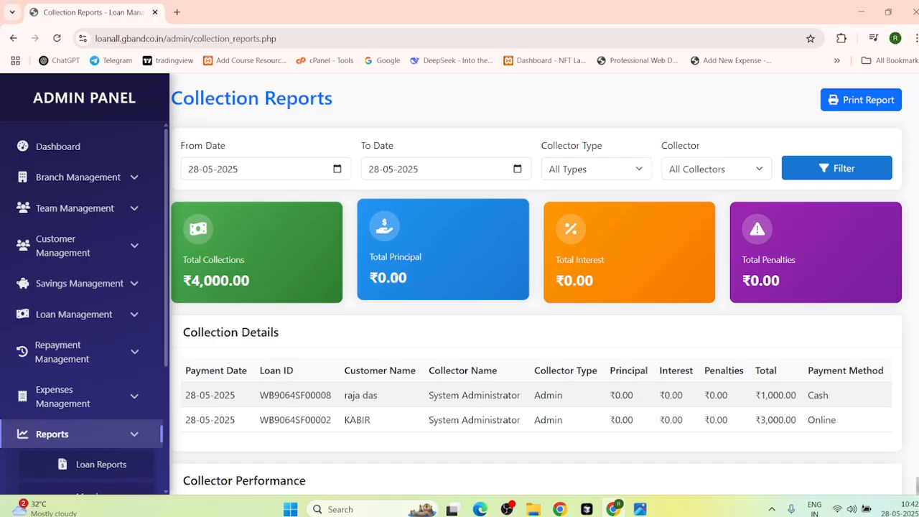
scroll(245, 442, down, 2)
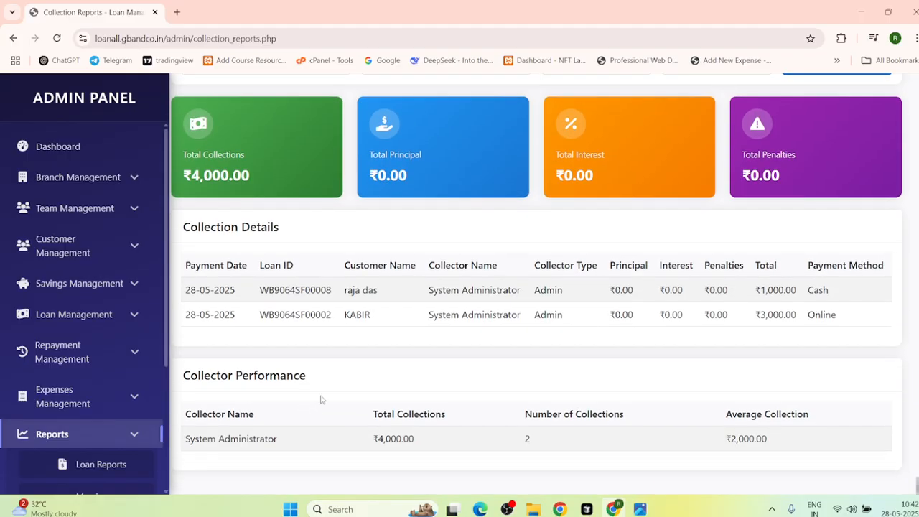
scroll(78, 375, down, 3)
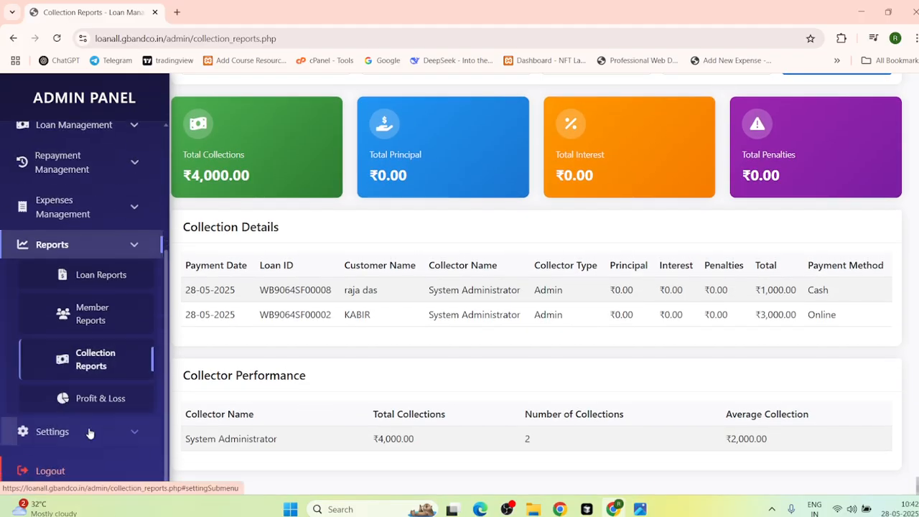
Step: View the Profit & Loss statement, then open General Settings
click(117, 397)
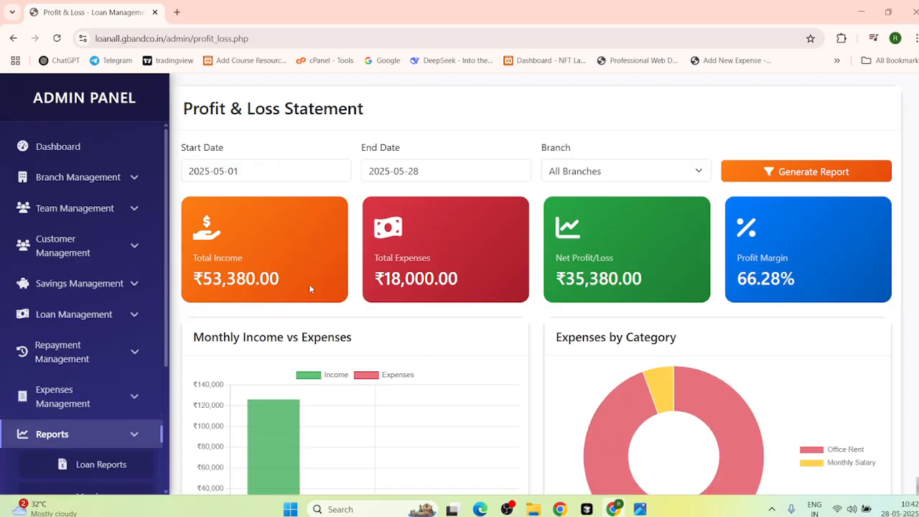
scroll(123, 344, down, 3)
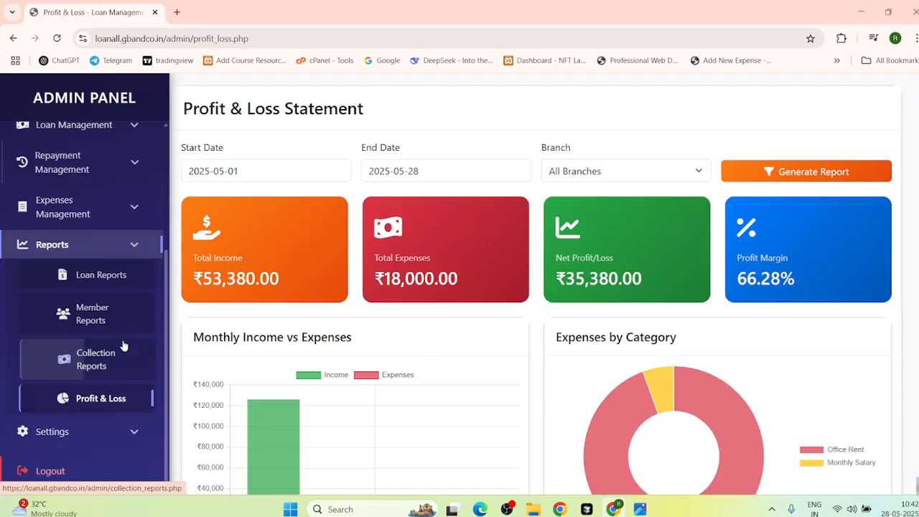
click(137, 249)
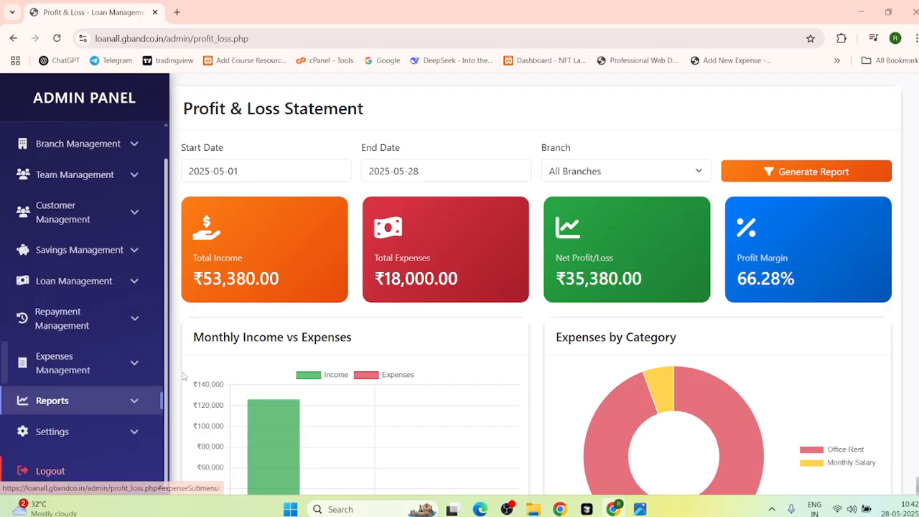
click(75, 442)
scroll(107, 416, down, 1)
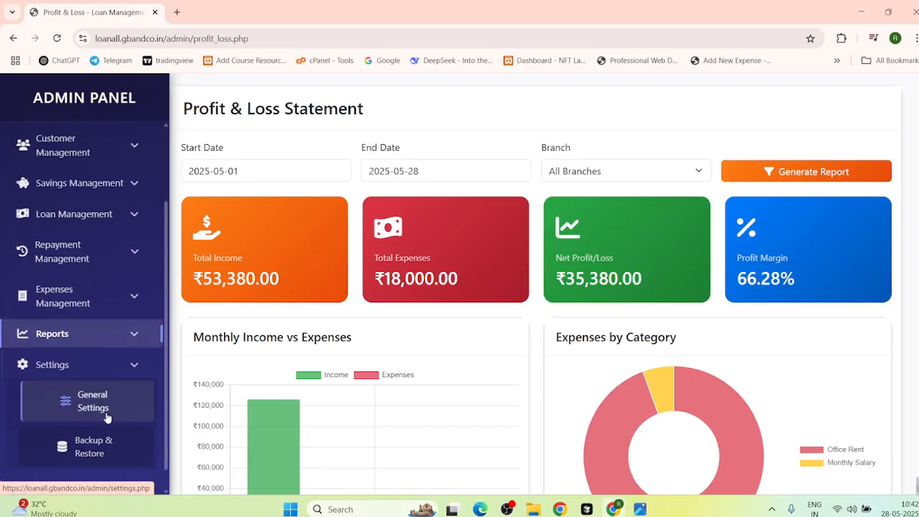
click(108, 408)
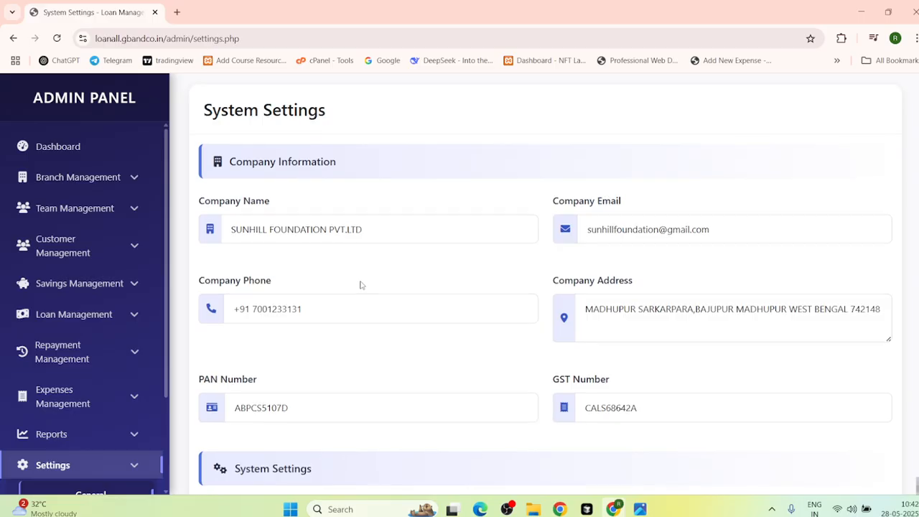
Step: Review the System Settings page, collapse Settings and log out of the admin panel
scroll(361, 285, down, 1)
scroll(314, 278, up, 1)
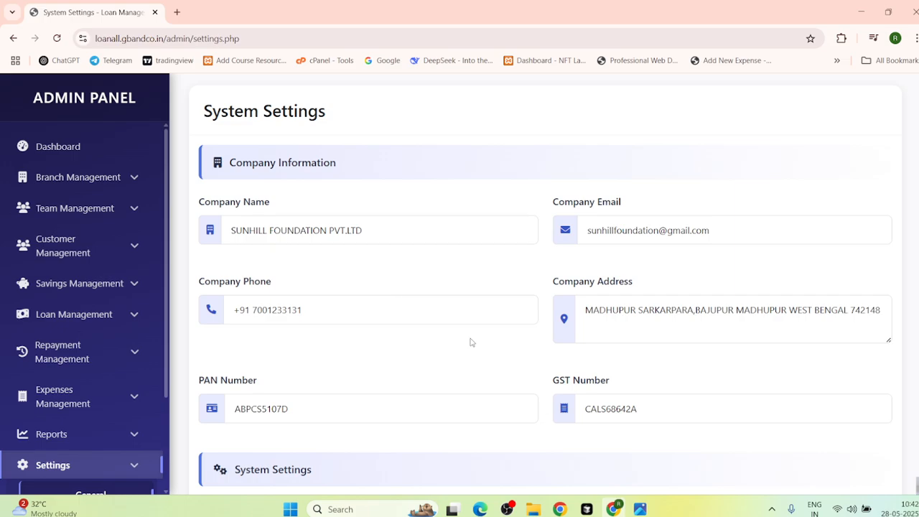
scroll(505, 358, down, 2)
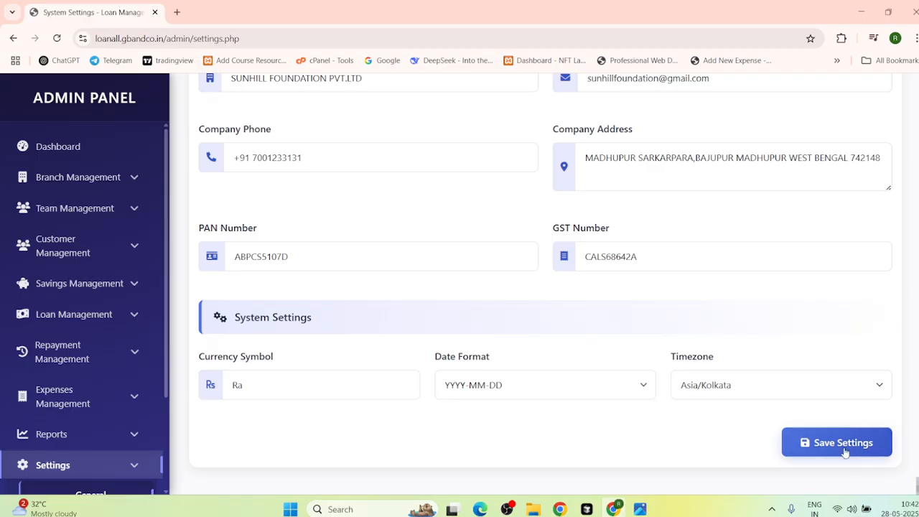
scroll(78, 410, down, 3)
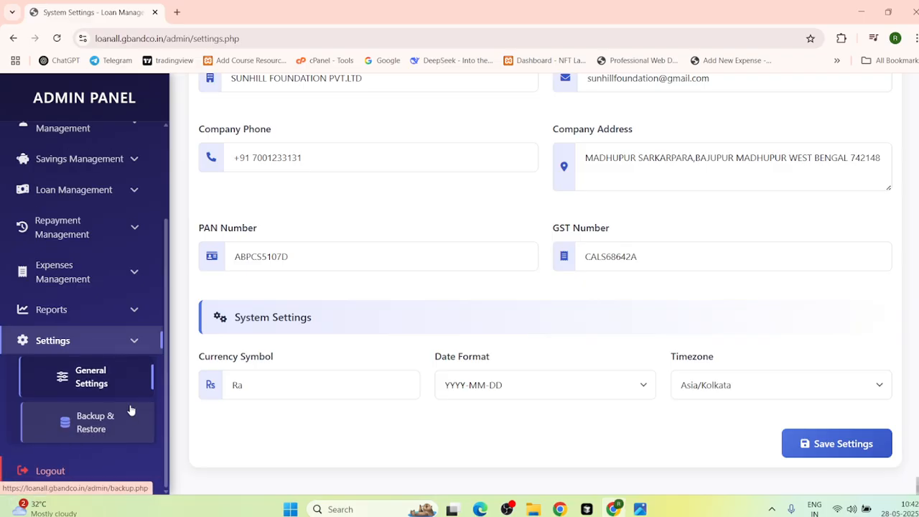
click(147, 348)
mouse_move(56, 503)
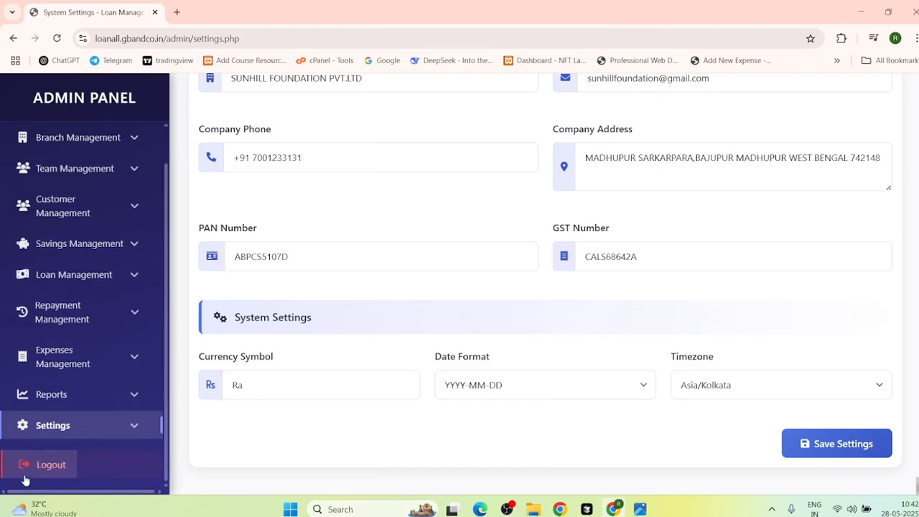
click(87, 473)
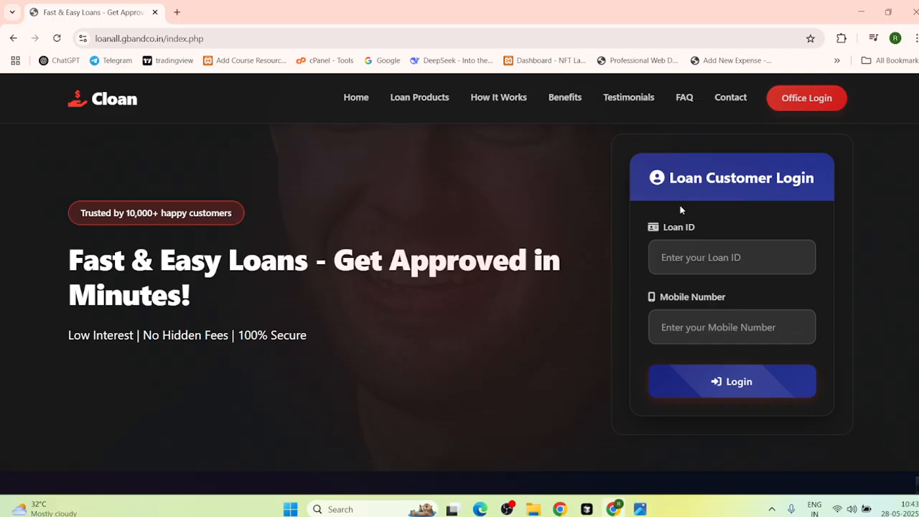
Step: Go to the Office Login page from the top navigation
click(810, 97)
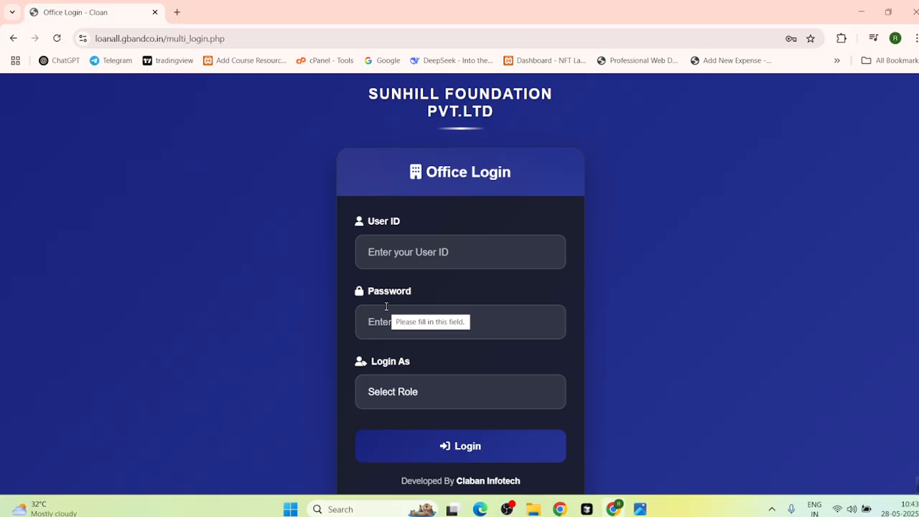
Step: Sign in as Manager using the manager's user ID and password
click(383, 261)
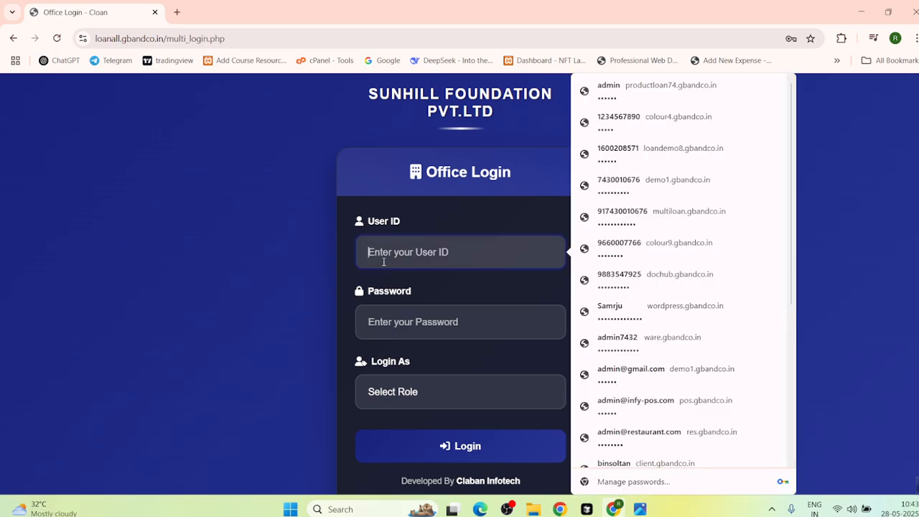
text(rahit)
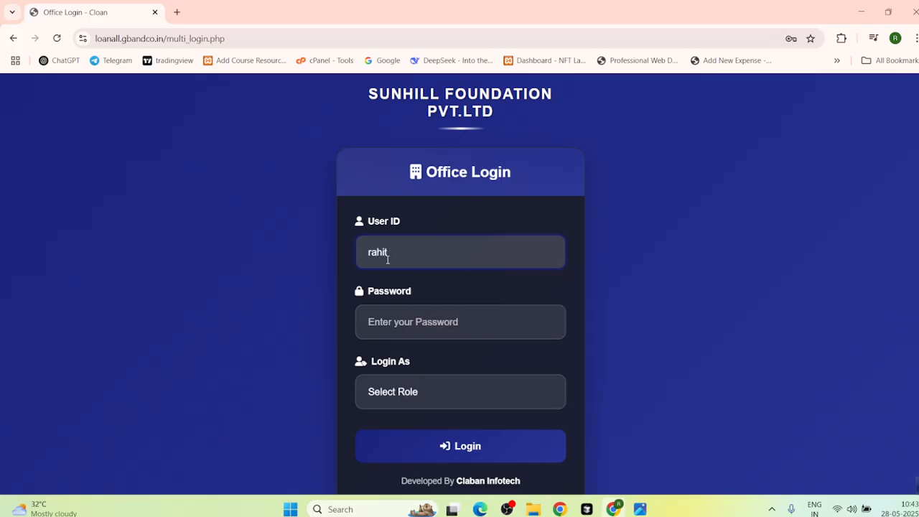
text(935369)
click(378, 321)
text(123)
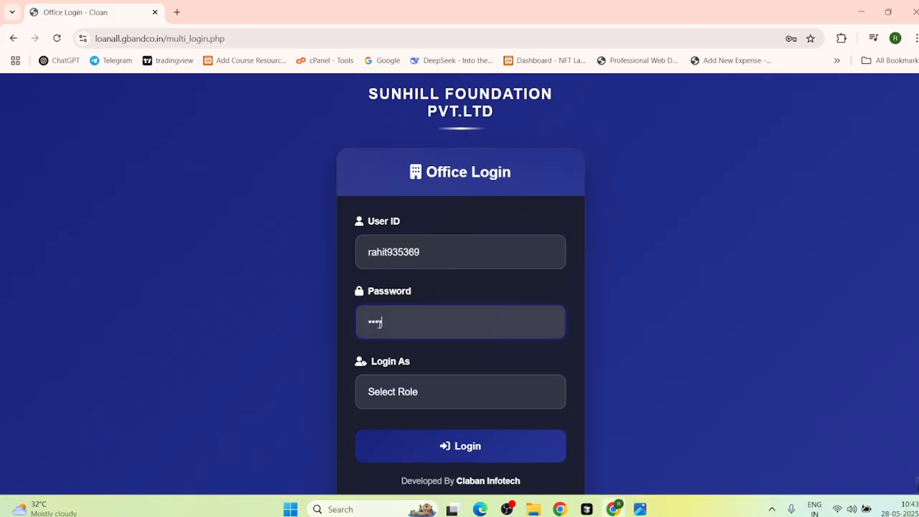
text(4567)
click(379, 395)
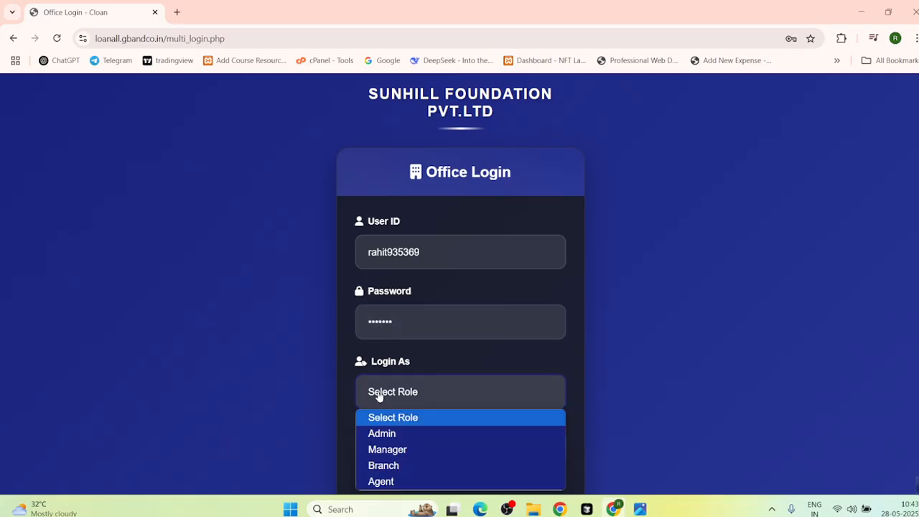
click(392, 452)
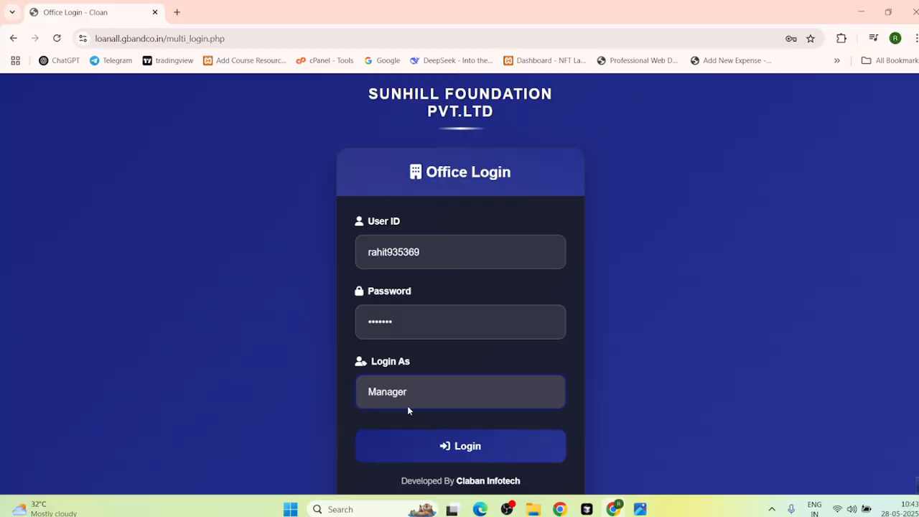
click(449, 446)
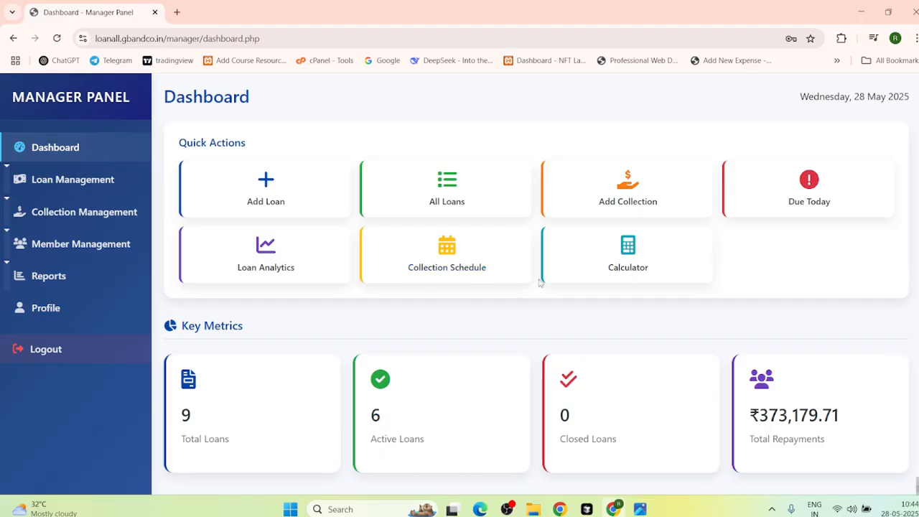
Step: Scroll the Manager dashboard down to Financial Overview and back to the top
scroll(359, 320, down, 3)
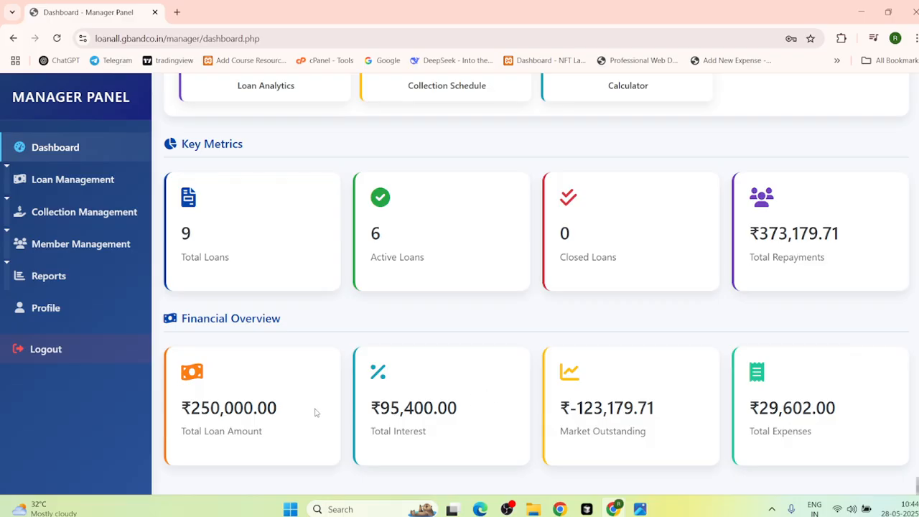
scroll(334, 334, up, 3)
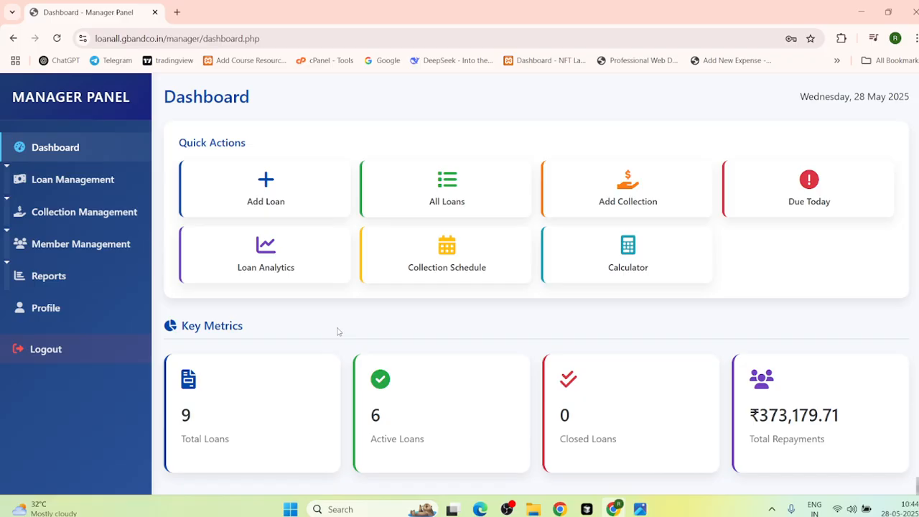
Step: Start a new loan and fill the applicant's name and S/o guardian name from suggestions
click(273, 200)
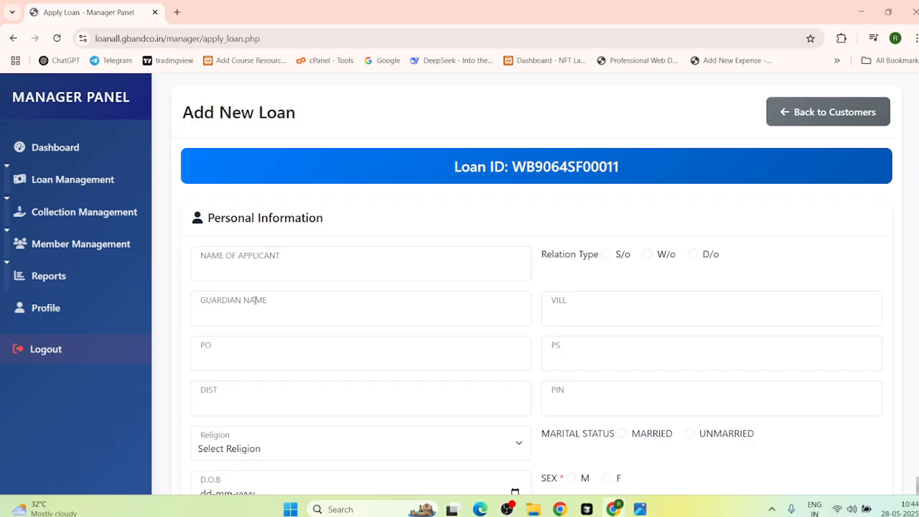
click(248, 263)
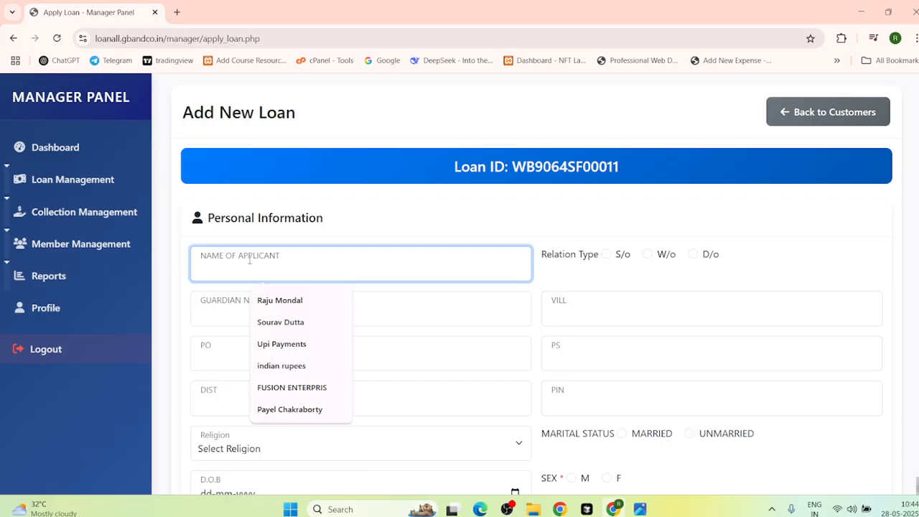
click(281, 327)
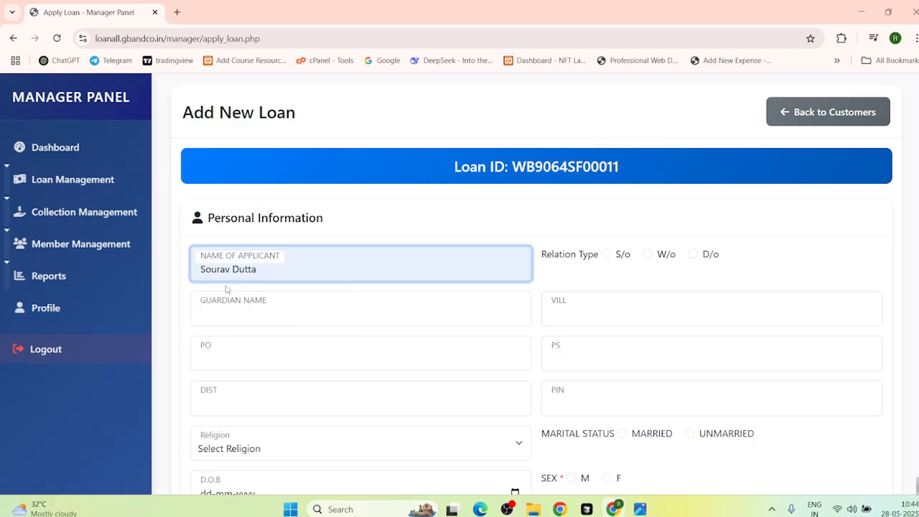
click(607, 254)
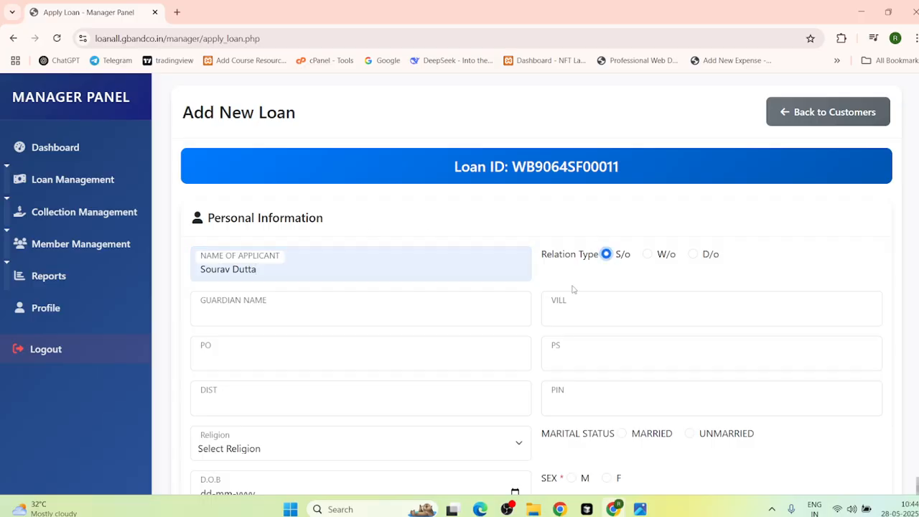
click(251, 313)
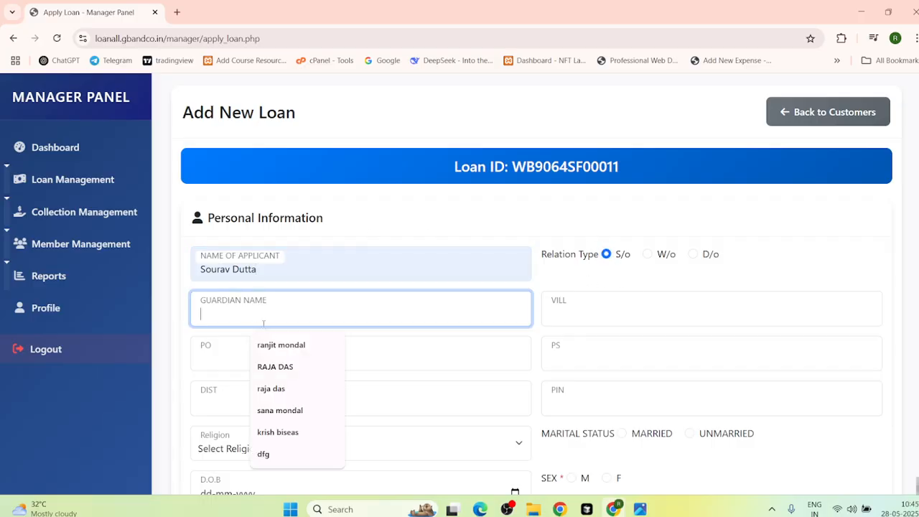
click(283, 413)
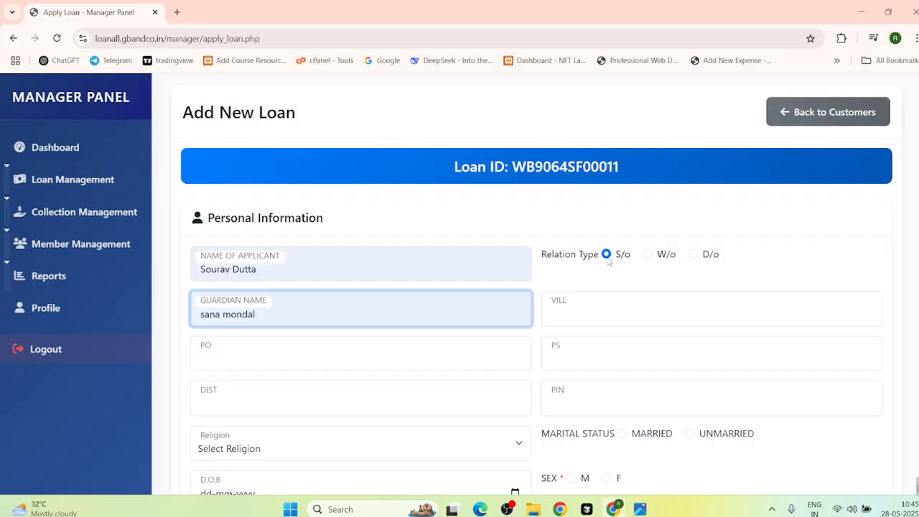
Step: Fill village, post office, district, police station and PIN from suggested values
click(602, 294)
click(617, 343)
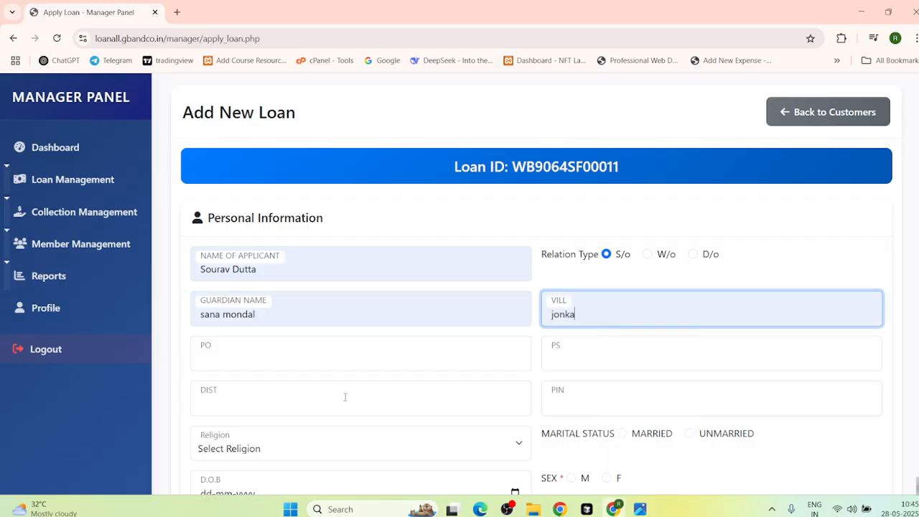
click(254, 358)
click(269, 316)
click(240, 406)
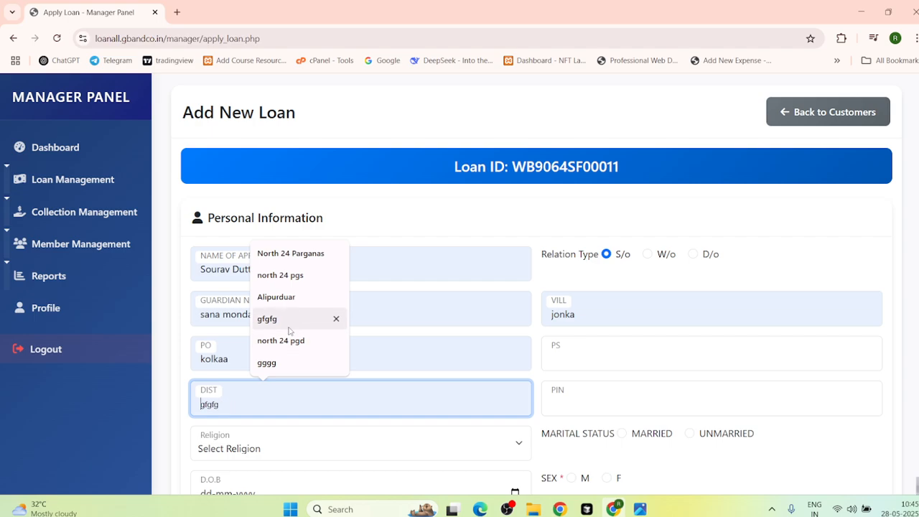
click(281, 340)
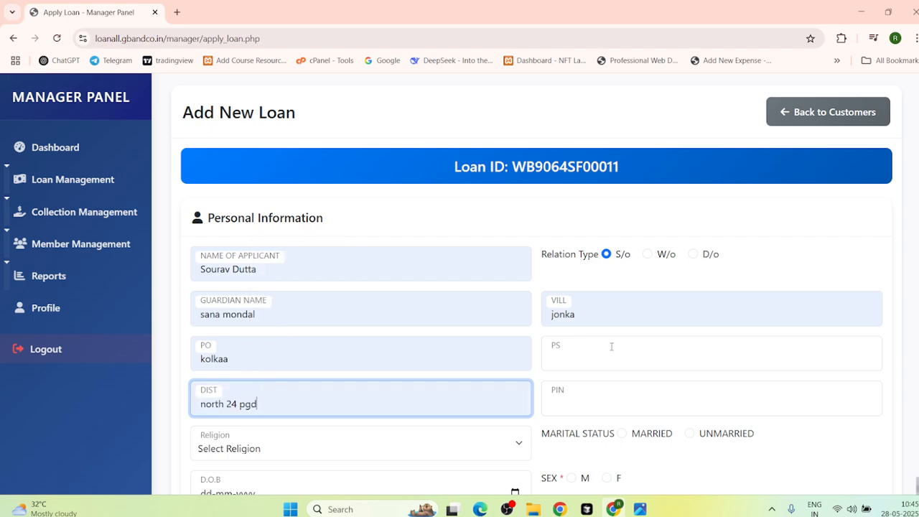
click(616, 346)
click(619, 274)
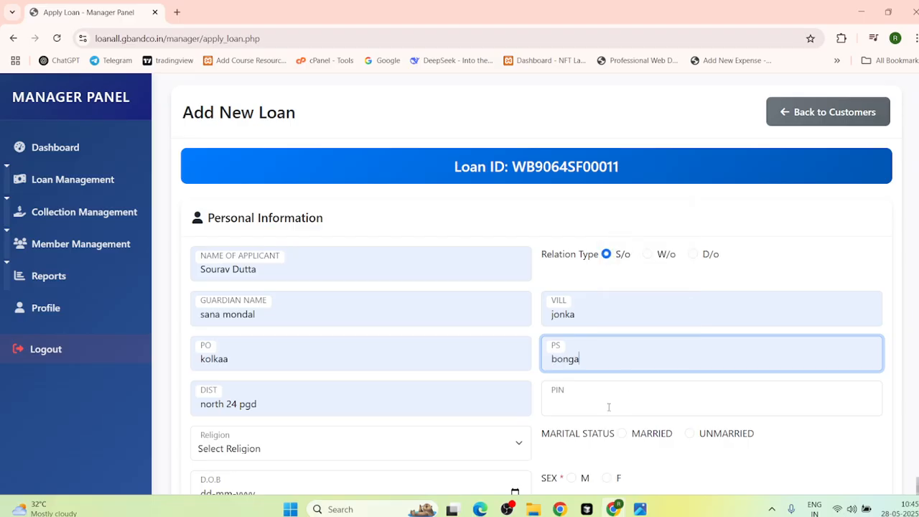
click(615, 392)
click(620, 362)
Step: Set religion HINDU, unmarried, male, enter the date of birth and pick the mobile number
scroll(337, 433, down, 1)
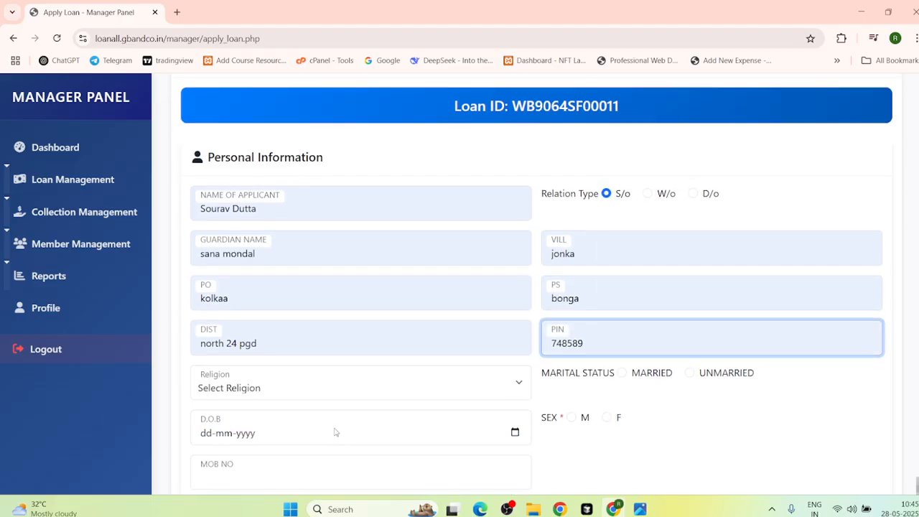
click(235, 389)
click(238, 429)
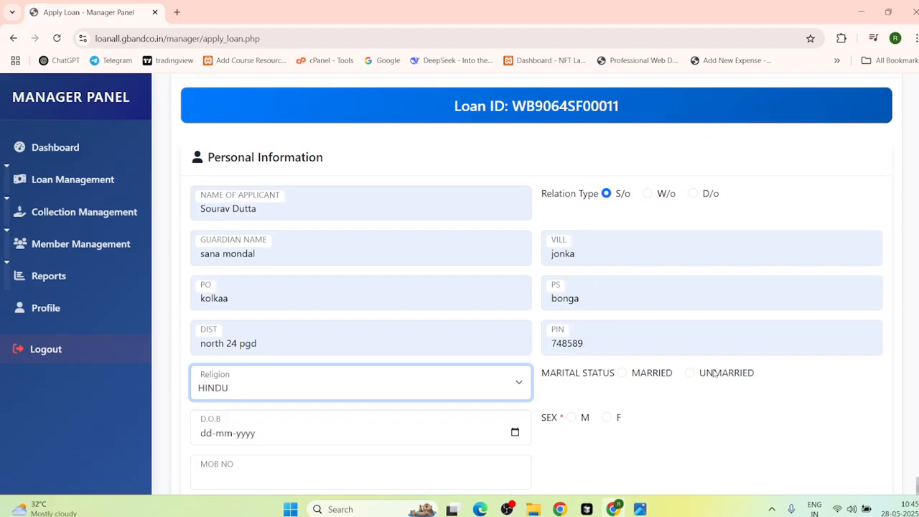
click(688, 373)
scroll(564, 255, down, 3)
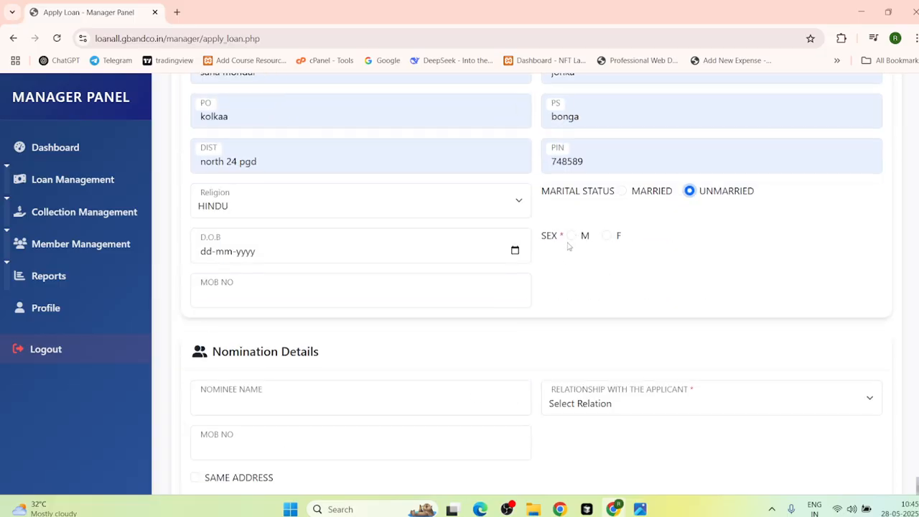
click(570, 237)
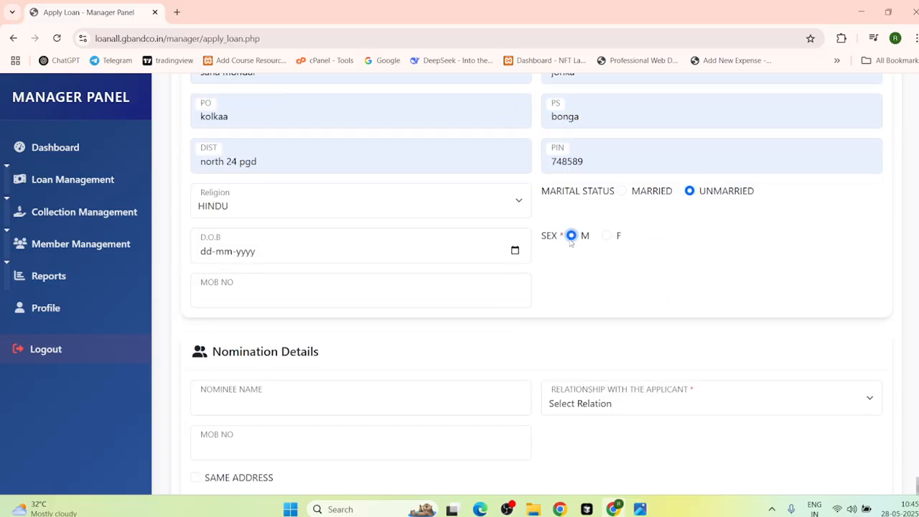
click(206, 256)
text(2)
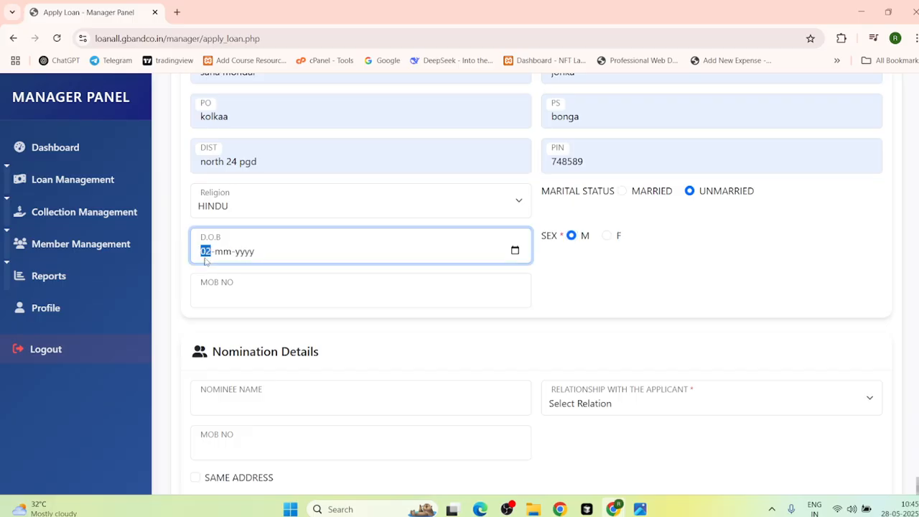
text(0-12-01999)
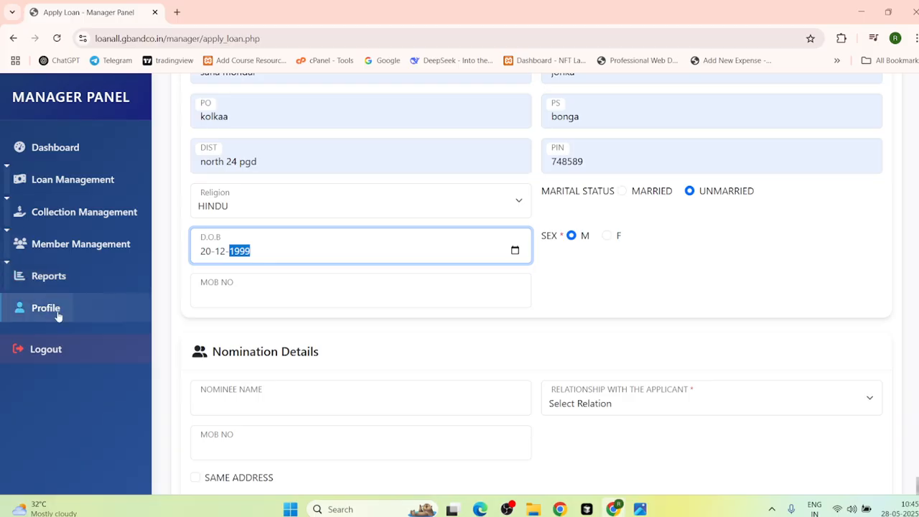
click(241, 293)
click(291, 399)
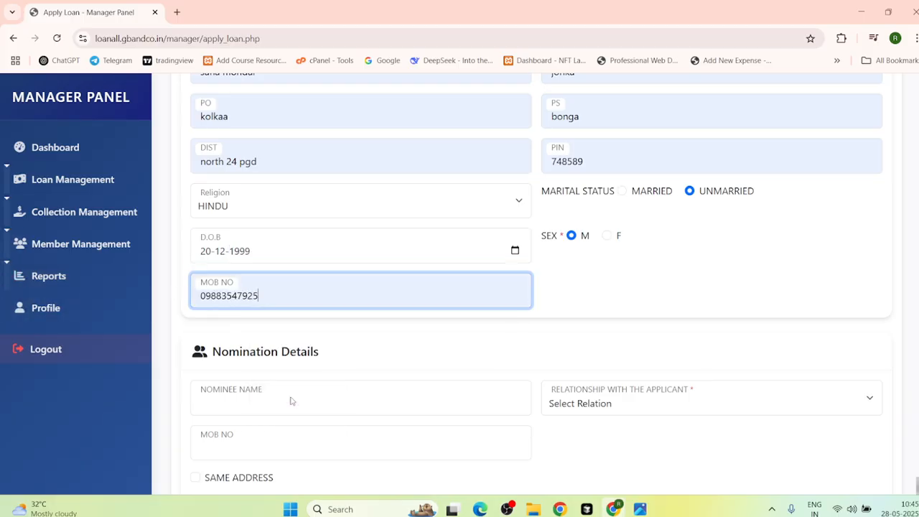
Step: Fill the nominee's name and mobile, relationship Father, and tick Same Address
scroll(223, 383, down, 2)
click(232, 271)
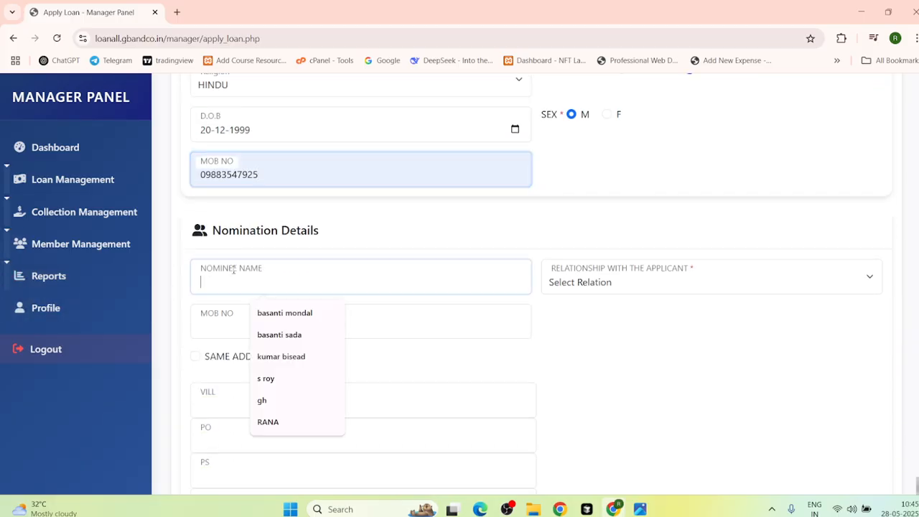
click(289, 355)
click(607, 285)
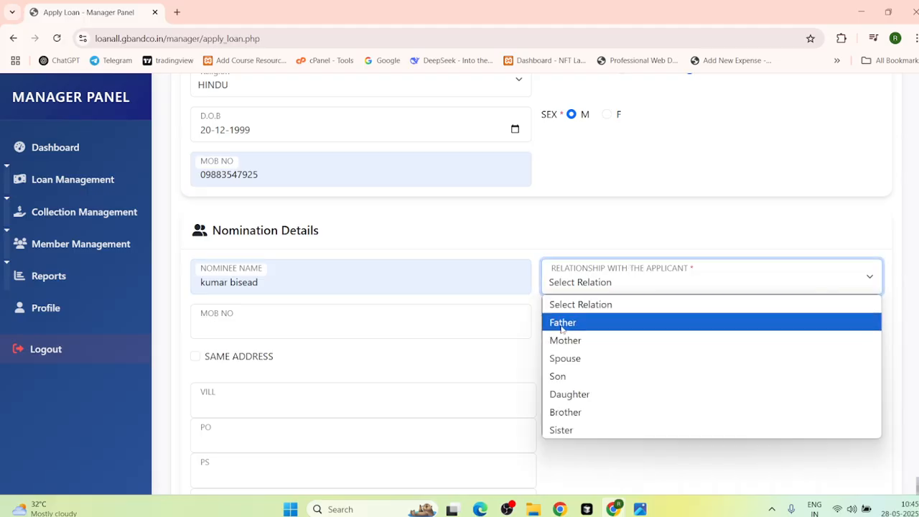
click(561, 323)
click(264, 329)
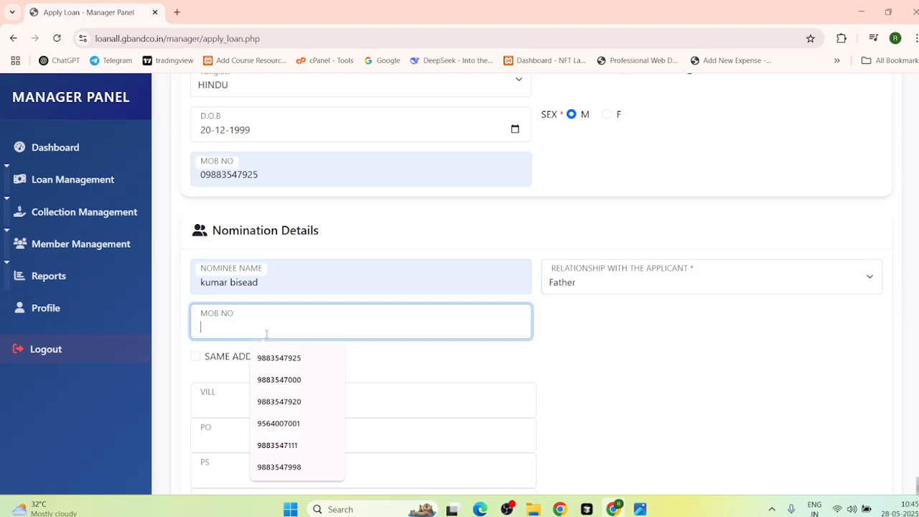
click(280, 400)
scroll(270, 298, down, 3)
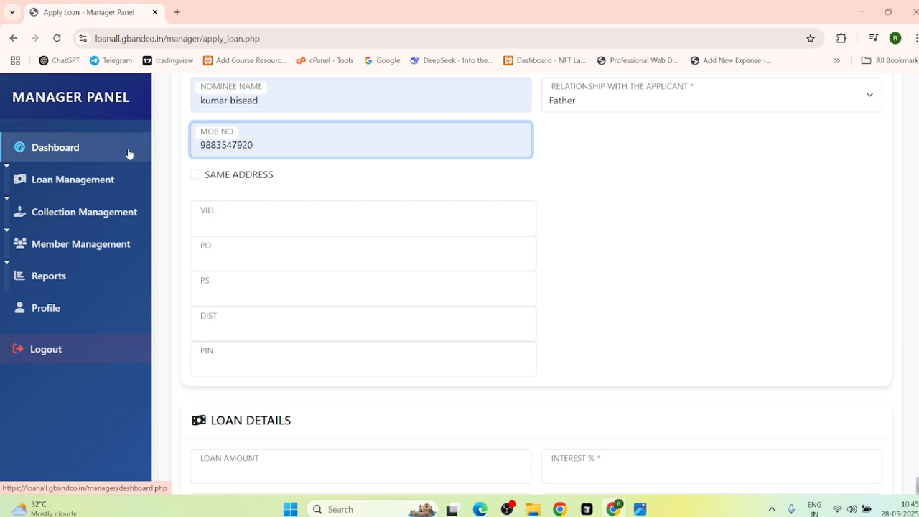
click(195, 174)
scroll(266, 228, down, 4)
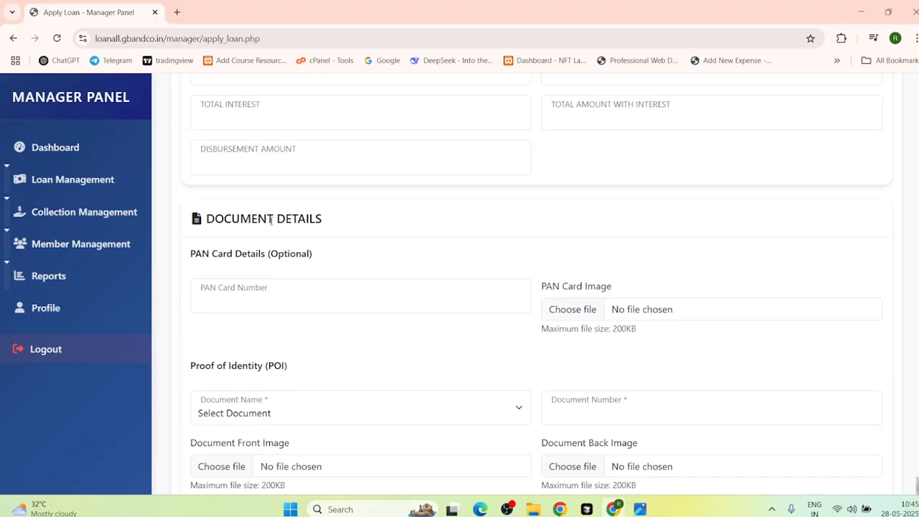
scroll(272, 217, up, 4)
Step: Enter loan amount 50000, interest 4% and term 36 months, giving ₹48,510.00 disbursement
click(229, 280)
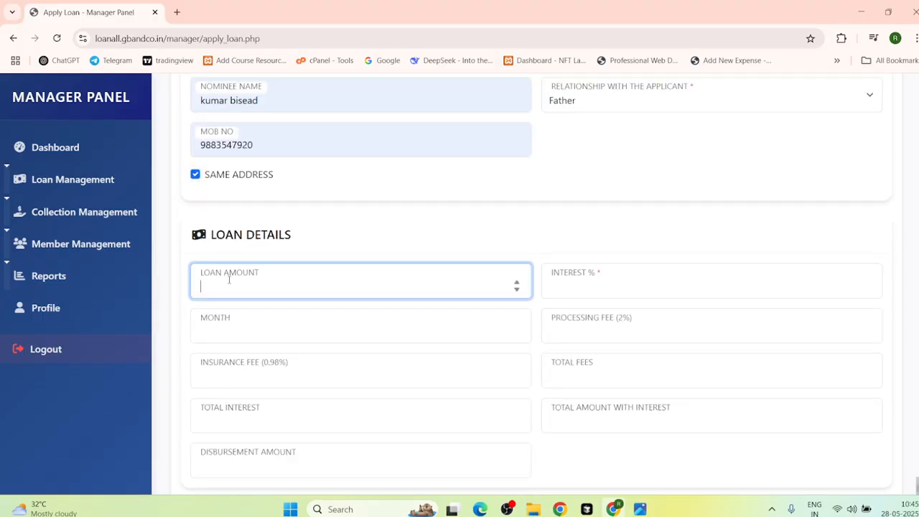
text(50000)
click(570, 272)
text(4)
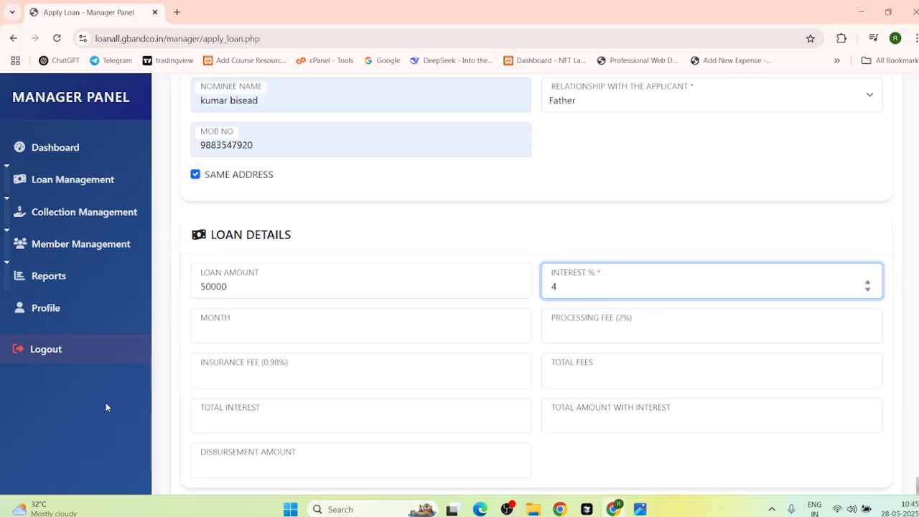
click(209, 326)
text(36)
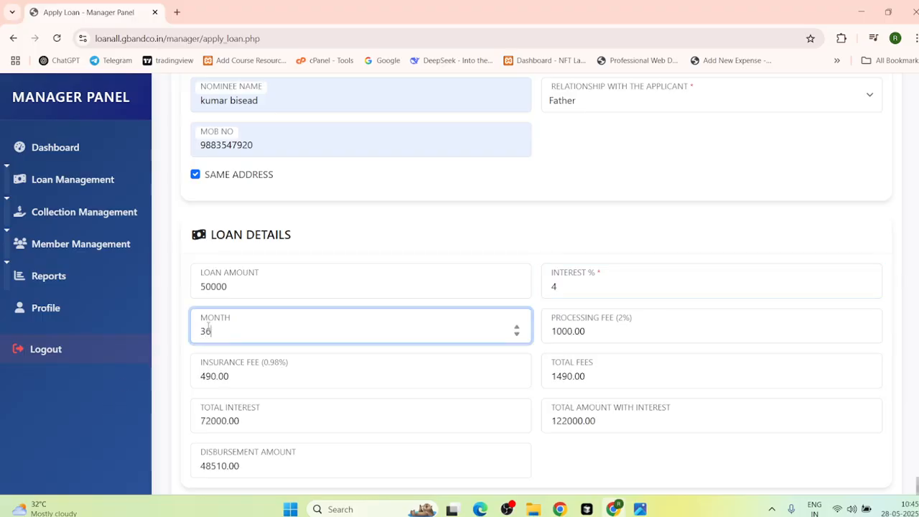
scroll(366, 445, down, 2)
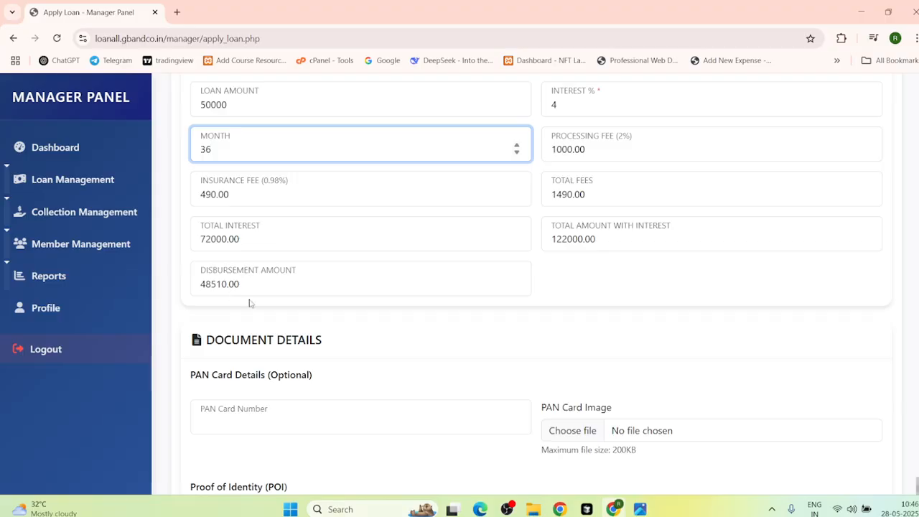
scroll(338, 287, down, 3)
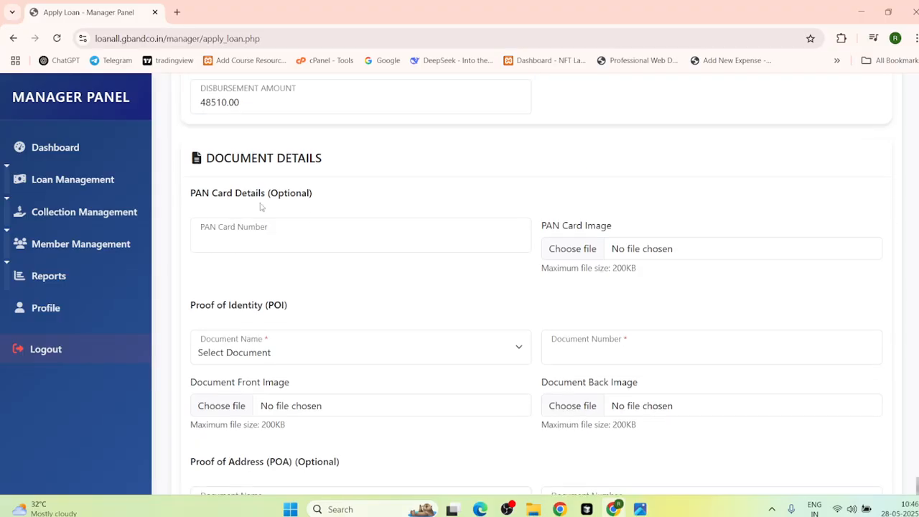
scroll(258, 216, up, 1)
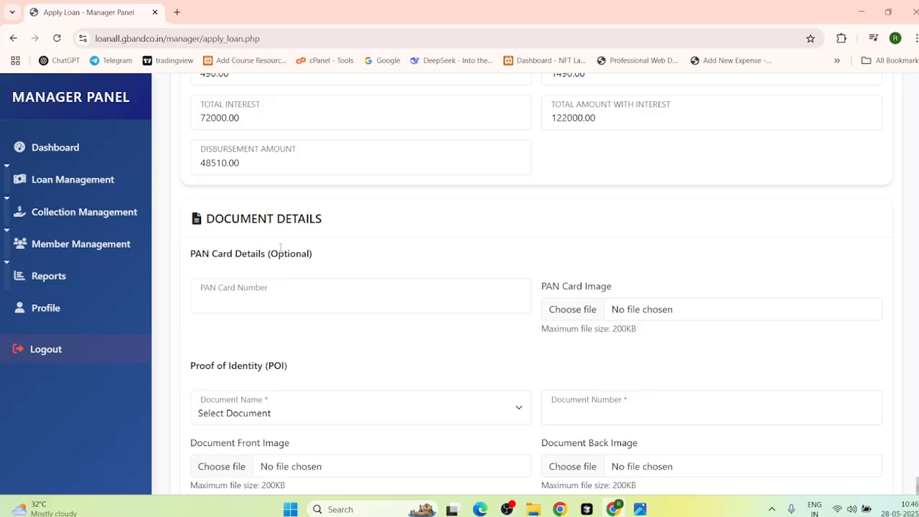
Step: Fill in the suggested PAN number and attach a Gallery screenshot as the PAN card image
click(243, 302)
click(334, 352)
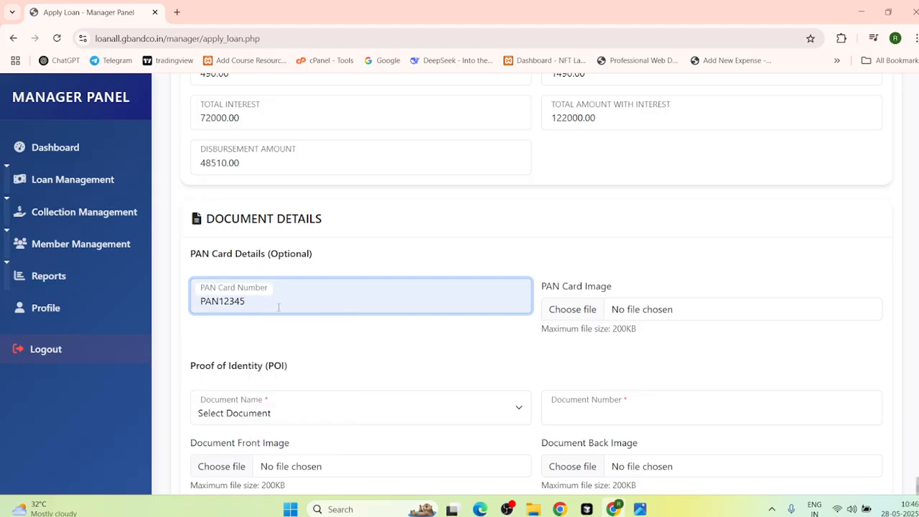
scroll(379, 300, down, 1)
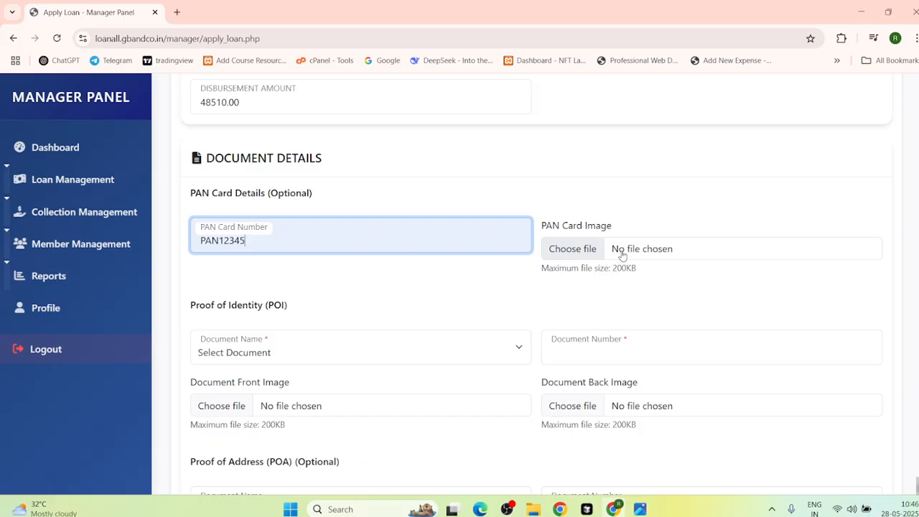
click(621, 252)
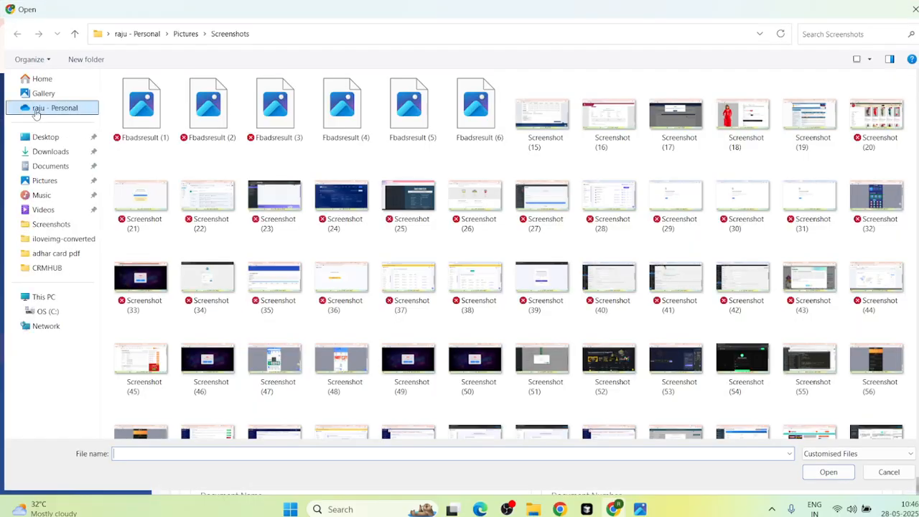
click(43, 93)
click(282, 118)
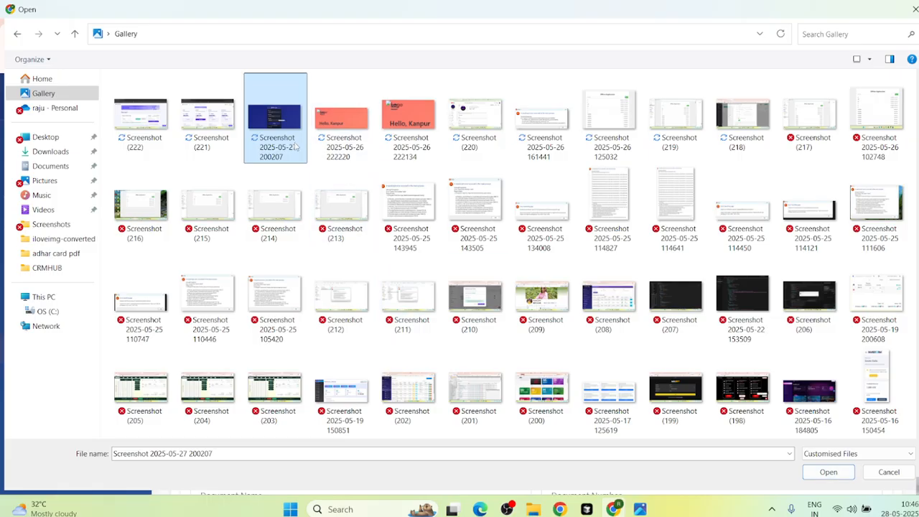
double_click(294, 145)
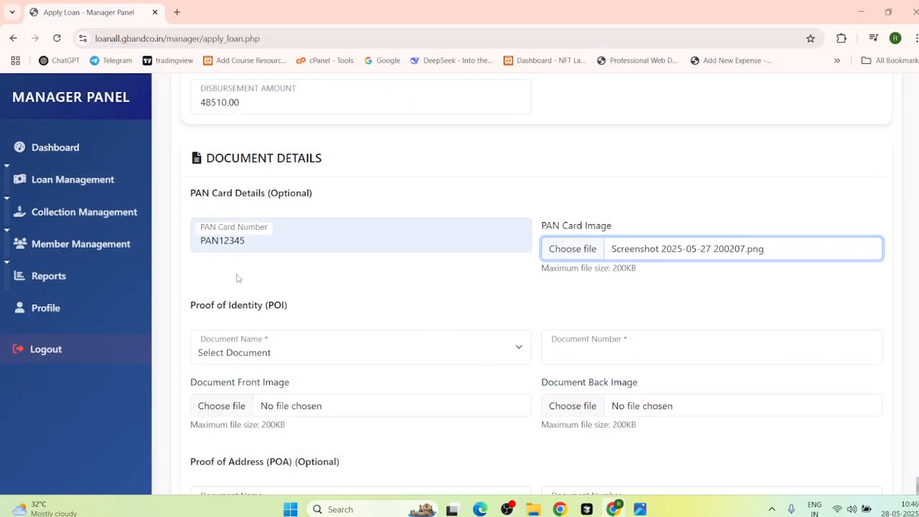
Step: Choose Aadhaar Card as identity proof, autofill its number, and attach front and back screenshots
scroll(237, 277, down, 2)
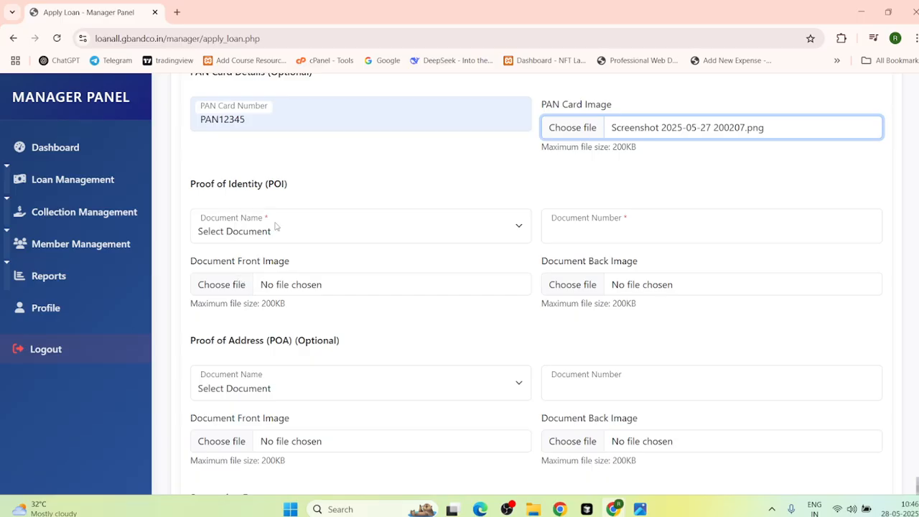
click(276, 227)
click(224, 271)
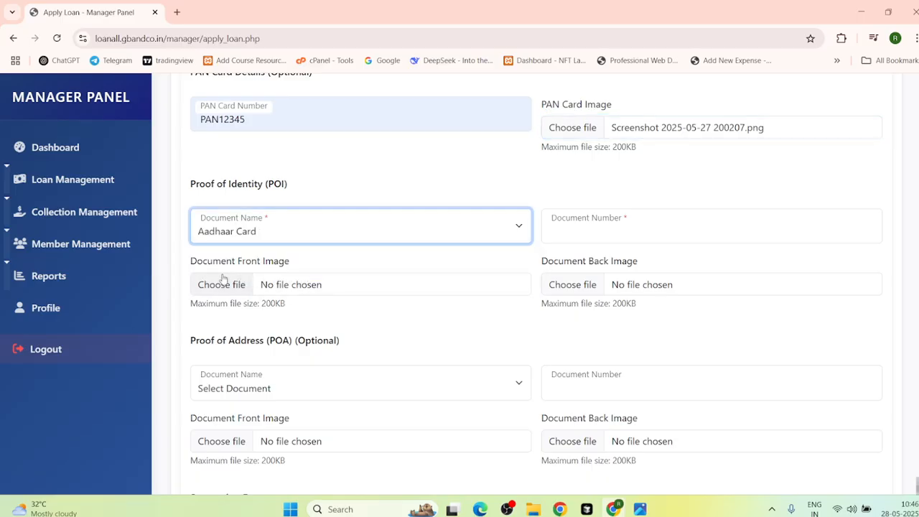
click(565, 229)
click(637, 285)
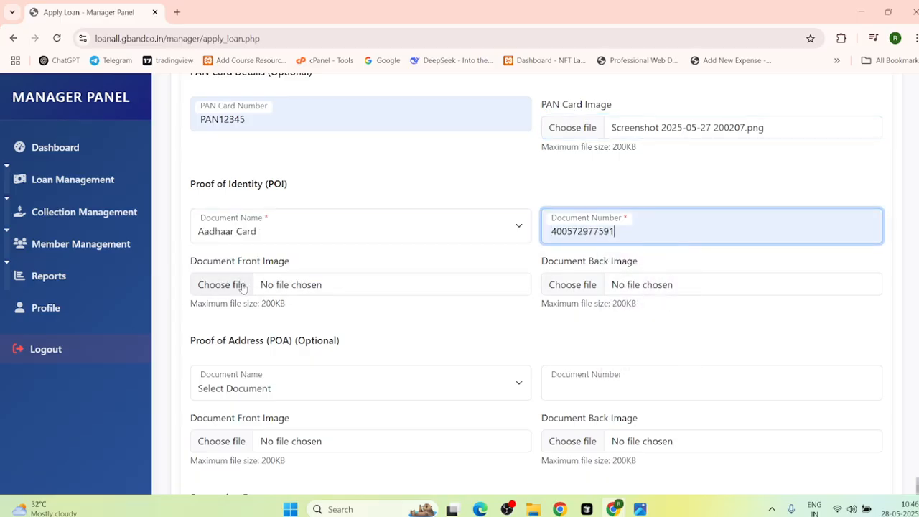
click(287, 290)
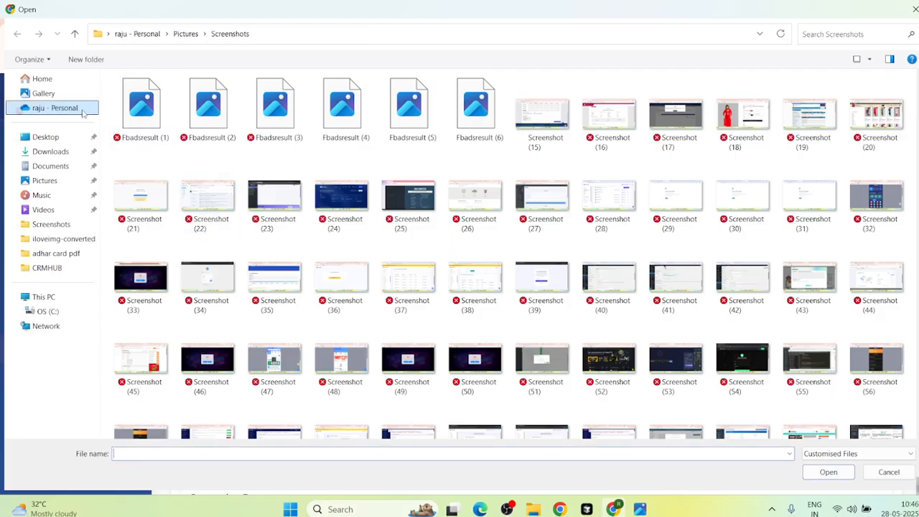
click(64, 94)
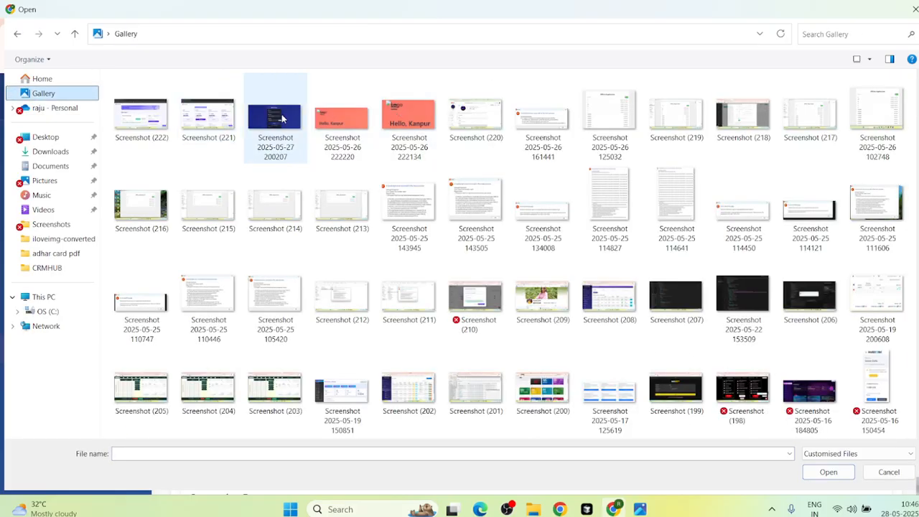
double_click(282, 119)
click(642, 291)
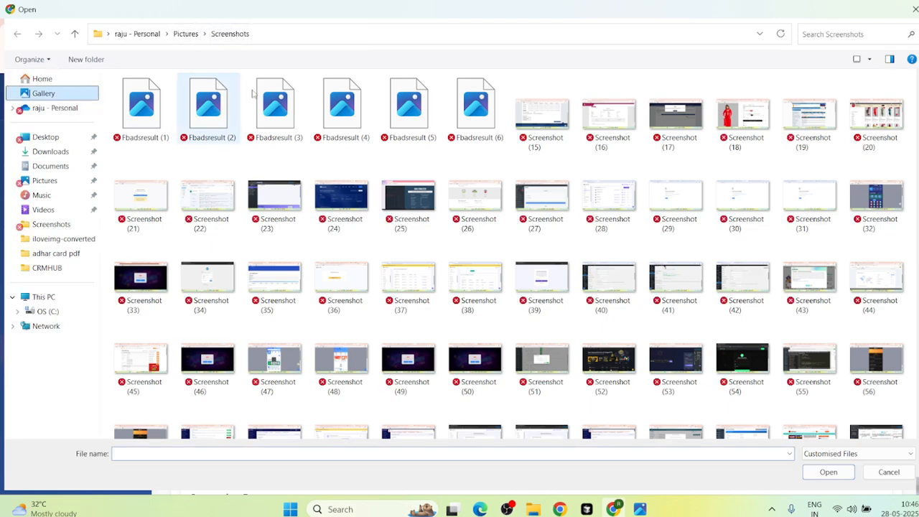
double_click(407, 107)
scroll(347, 350, down, 1)
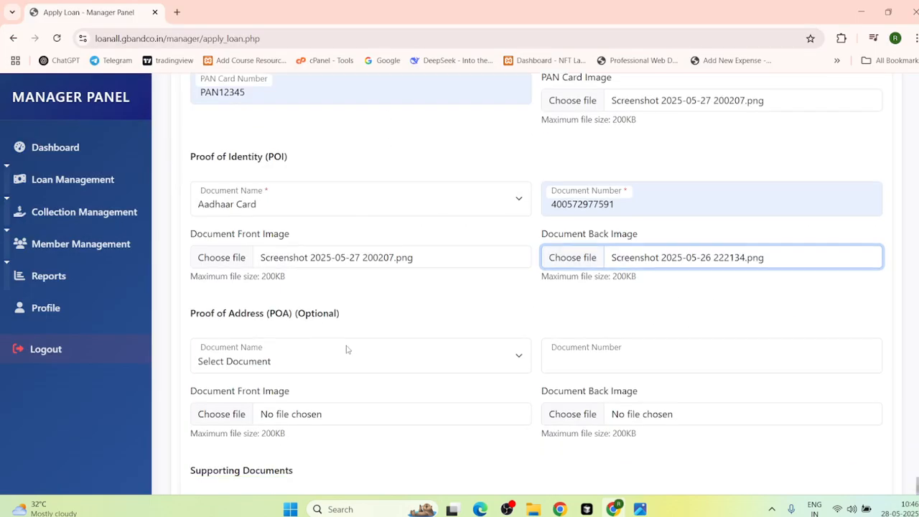
scroll(347, 349, down, 2)
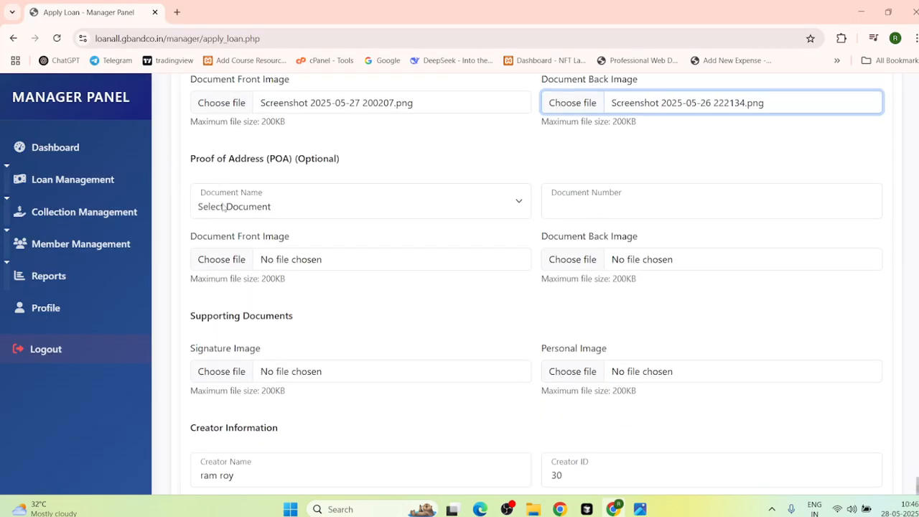
Step: Set Voter Card as address proof with its suggested number and front and back screenshots
click(224, 207)
click(219, 247)
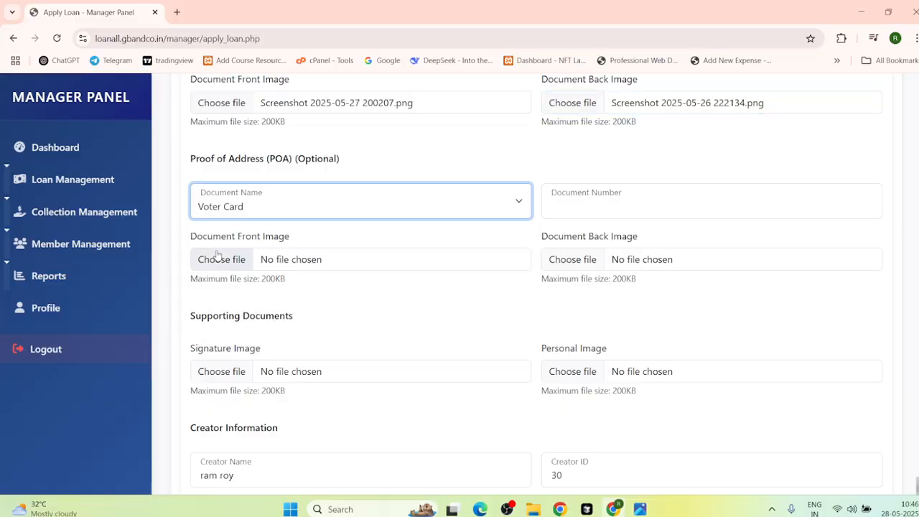
click(577, 208)
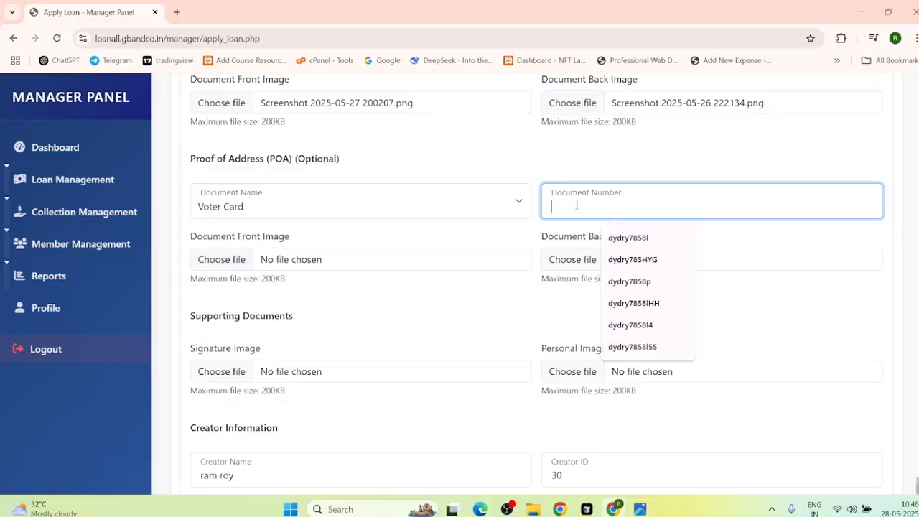
click(633, 261)
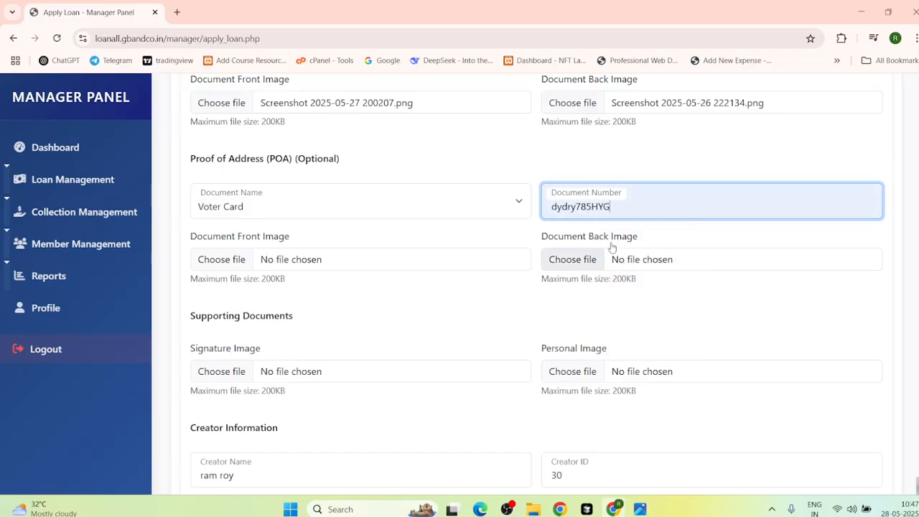
click(279, 265)
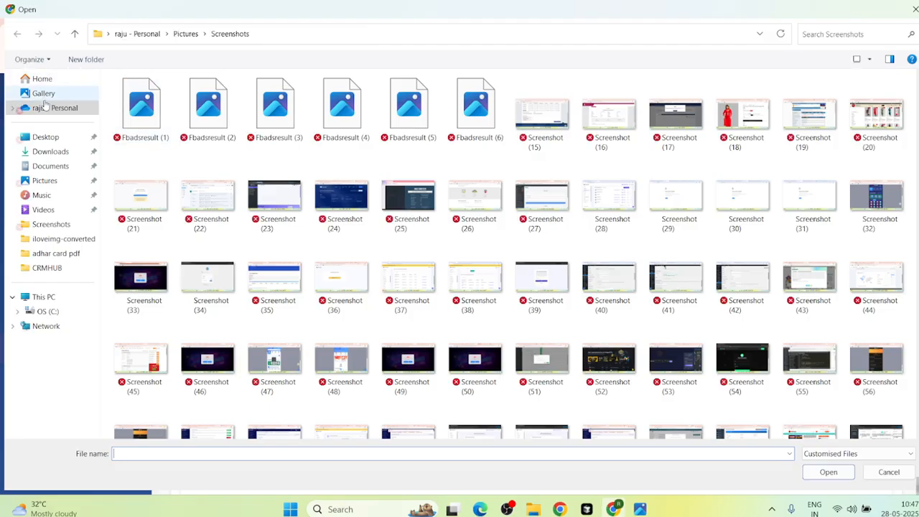
click(43, 94)
double_click(391, 115)
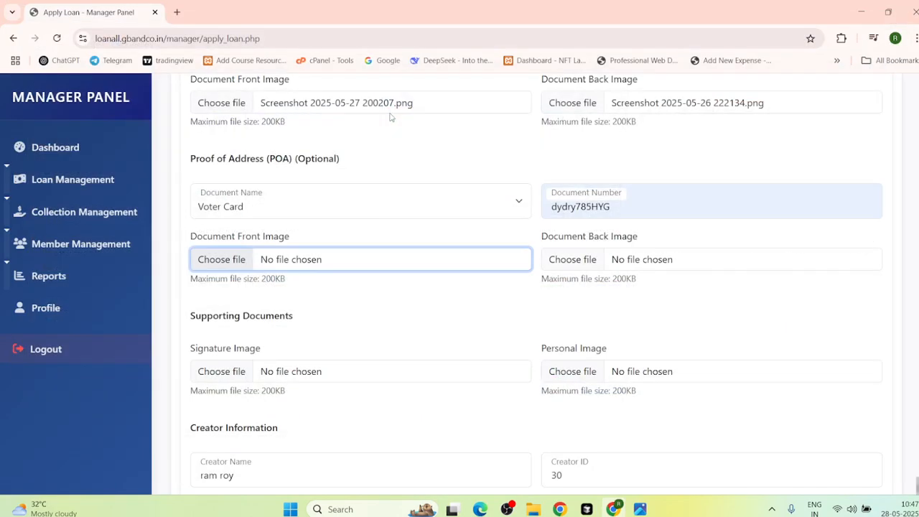
click(576, 262)
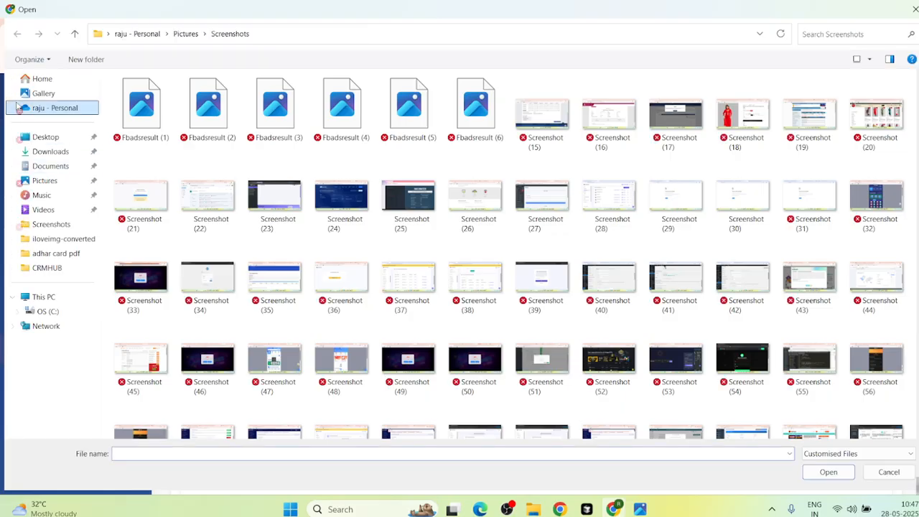
click(51, 94)
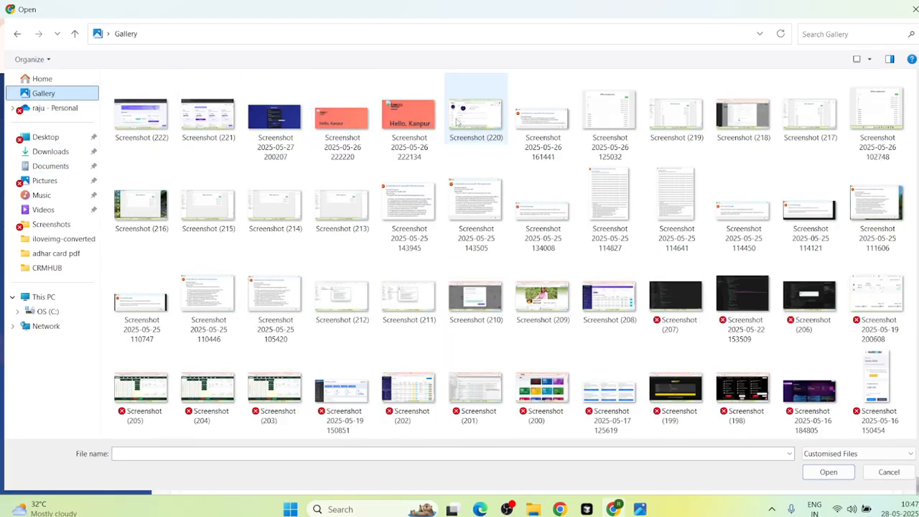
double_click(409, 115)
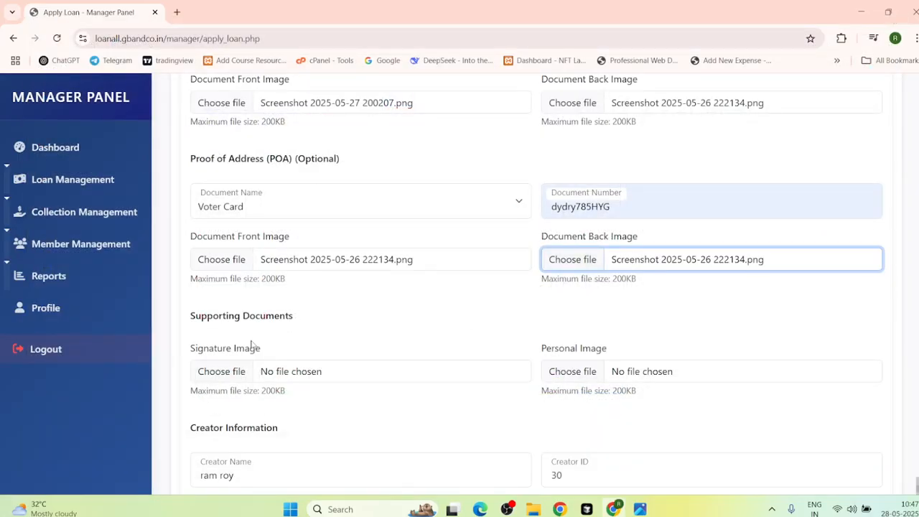
scroll(251, 345, down, 2)
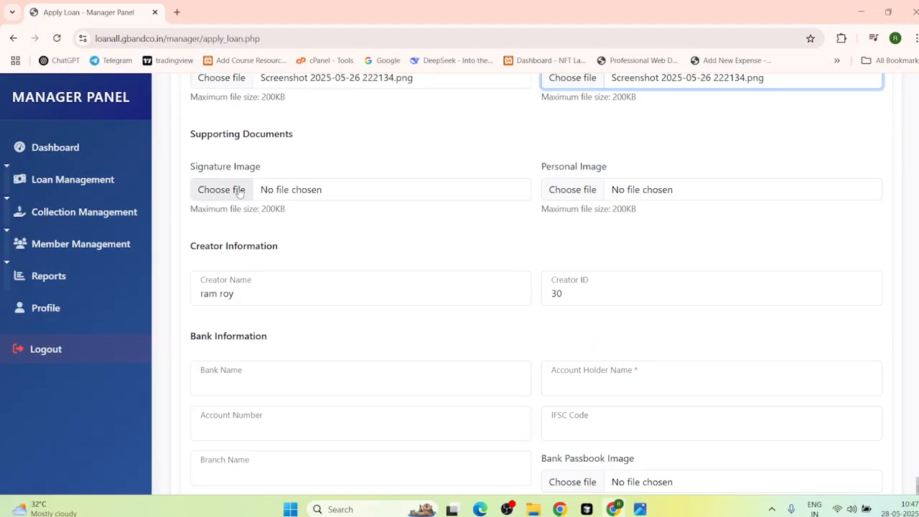
click(274, 193)
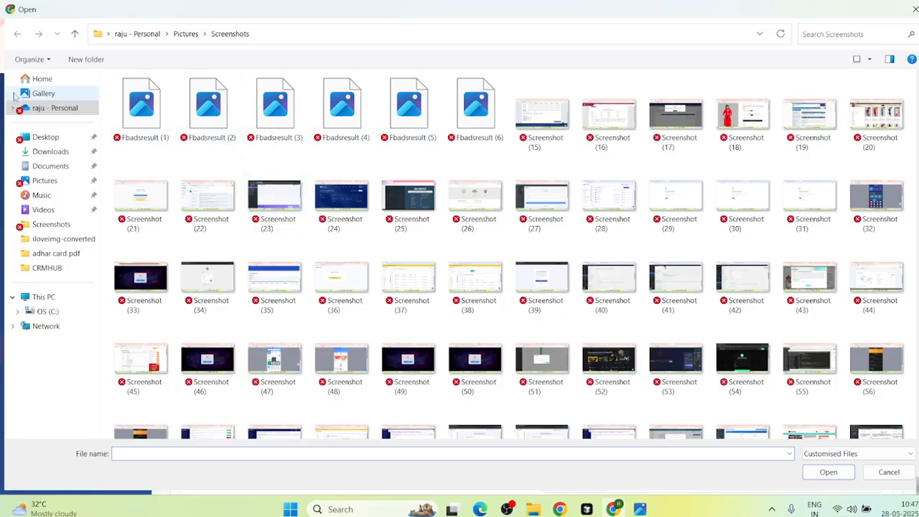
click(43, 93)
double_click(354, 132)
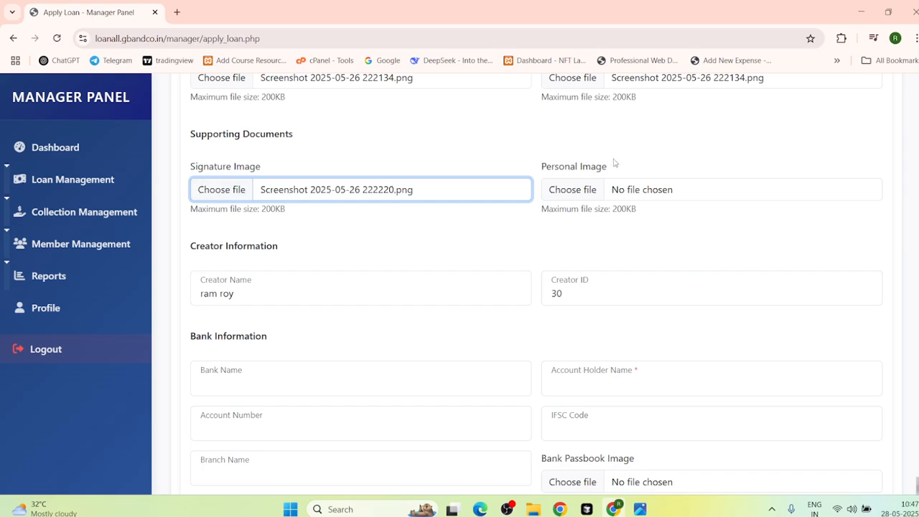
click(632, 189)
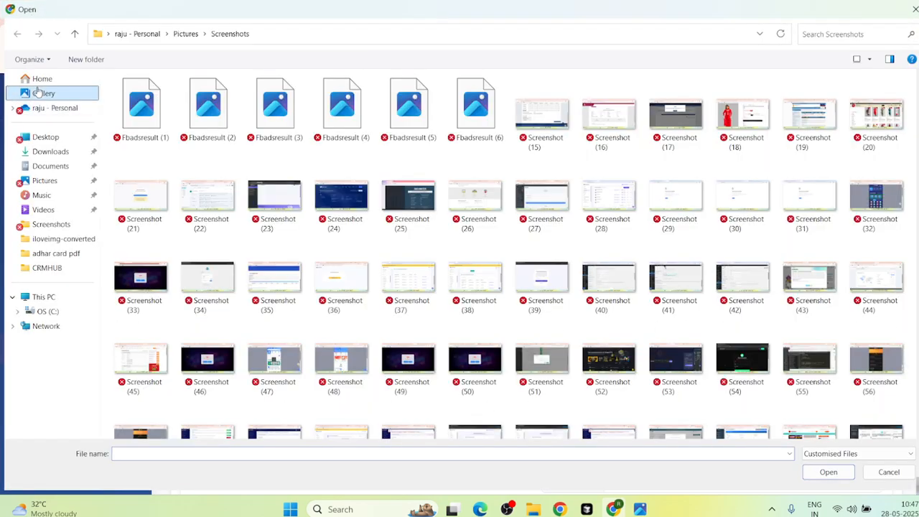
click(39, 92)
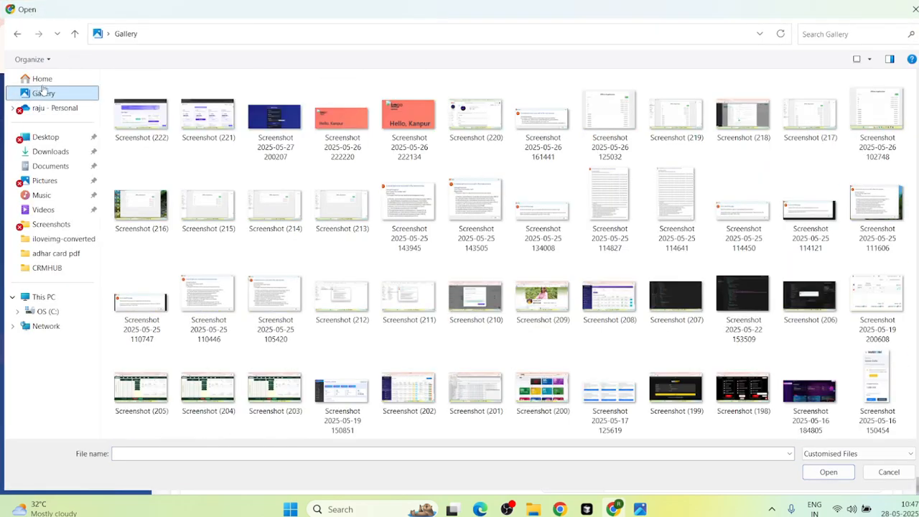
double_click(431, 122)
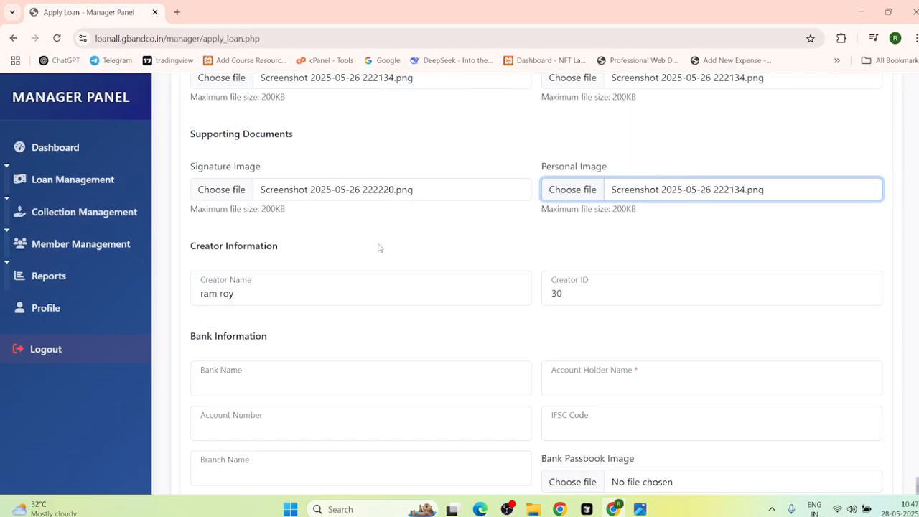
scroll(231, 310, down, 2)
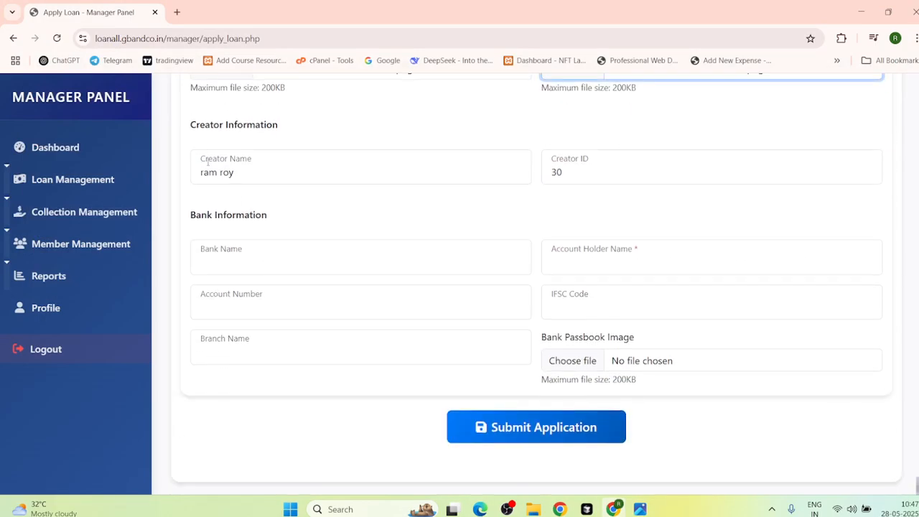
Step: Fill bank details: bank name 'federel bank', account holder, account number and IFSC from suggestions
click(242, 166)
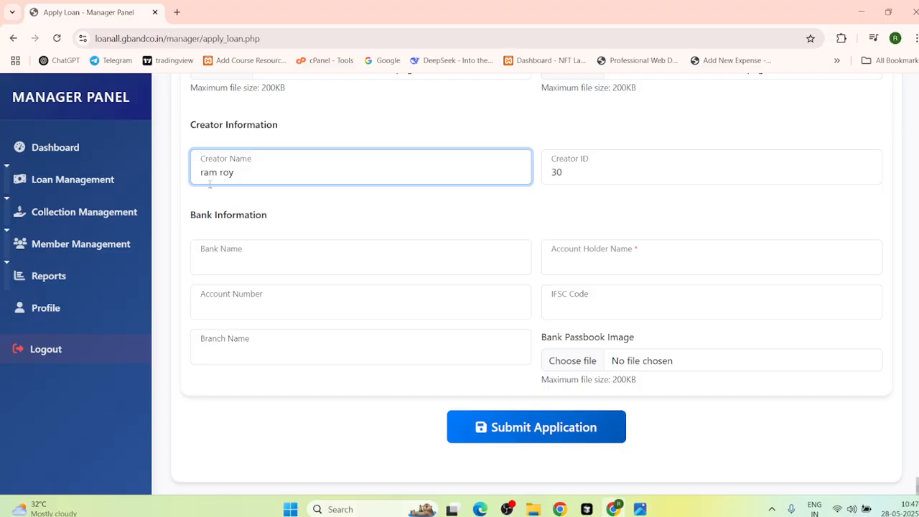
click(215, 247)
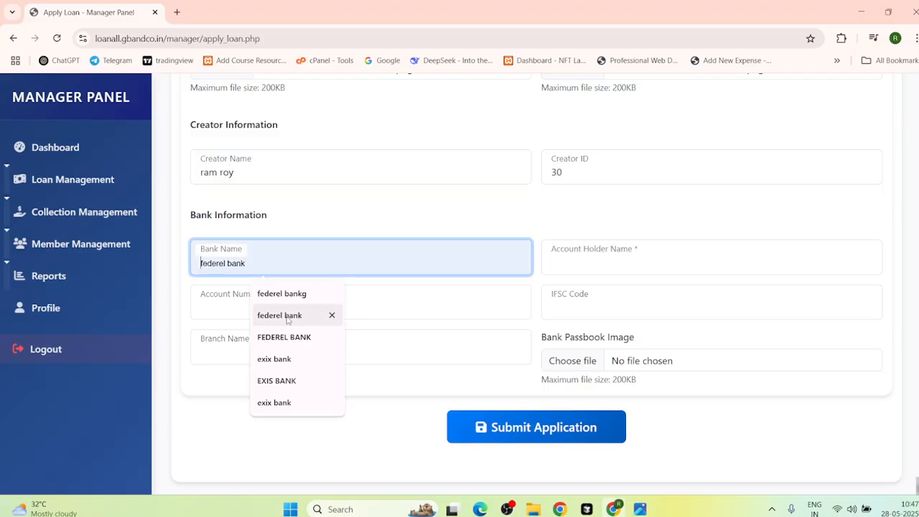
click(308, 316)
click(636, 259)
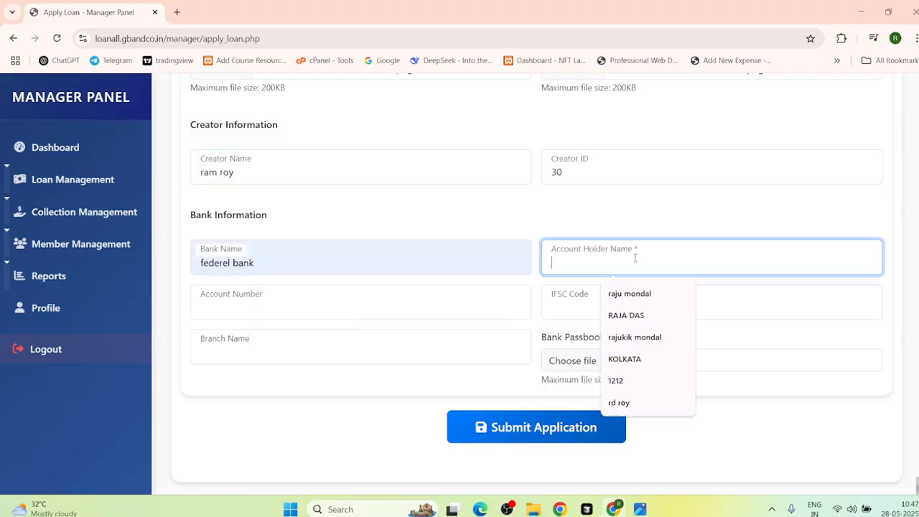
click(629, 317)
click(227, 303)
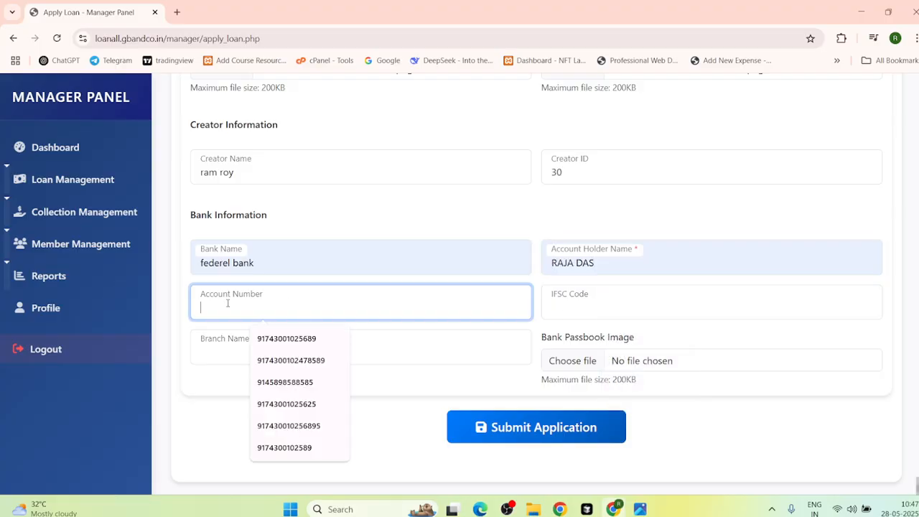
click(287, 360)
click(617, 301)
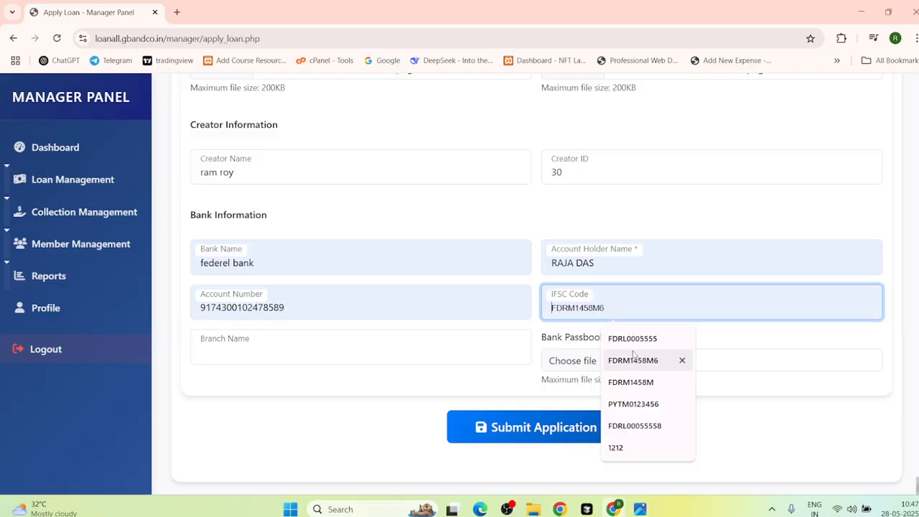
click(616, 360)
click(279, 350)
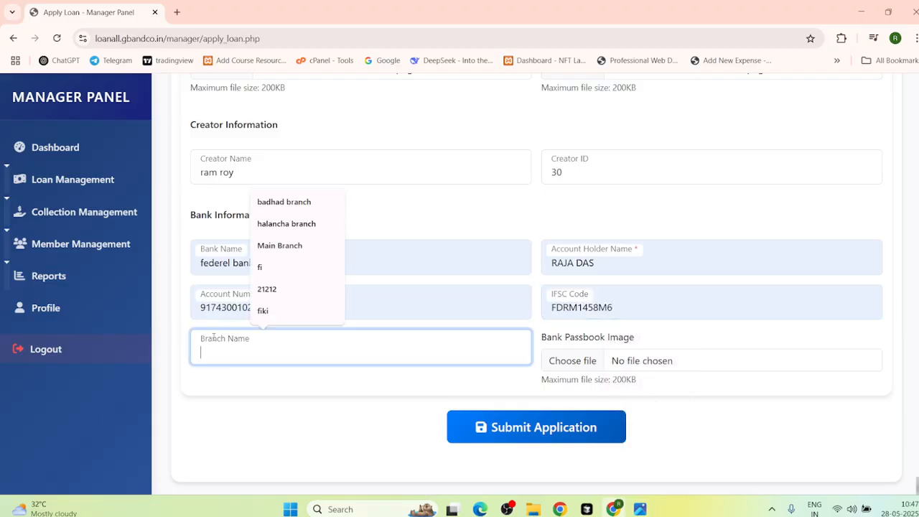
click(294, 244)
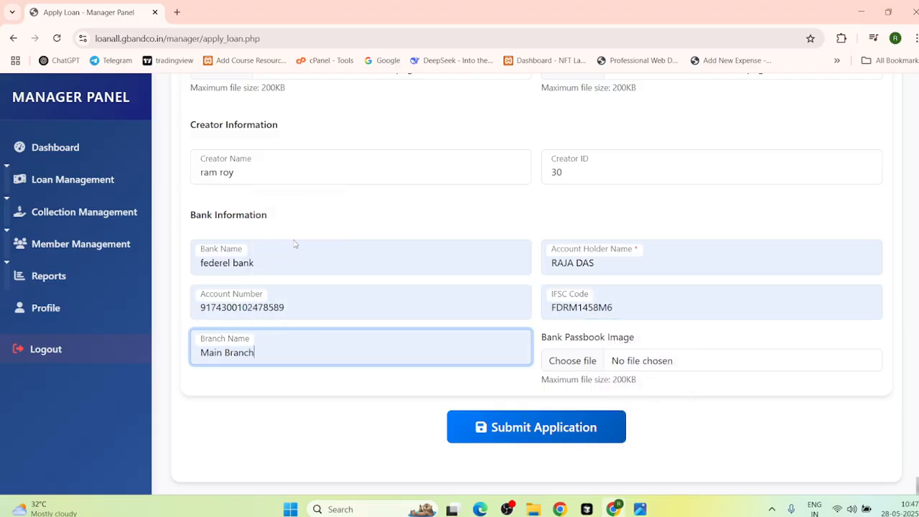
click(628, 360)
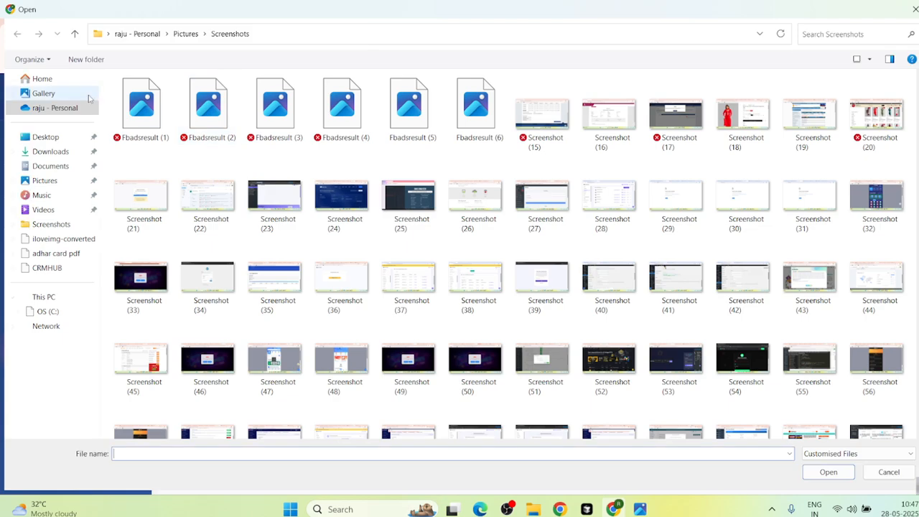
click(56, 108)
click(63, 94)
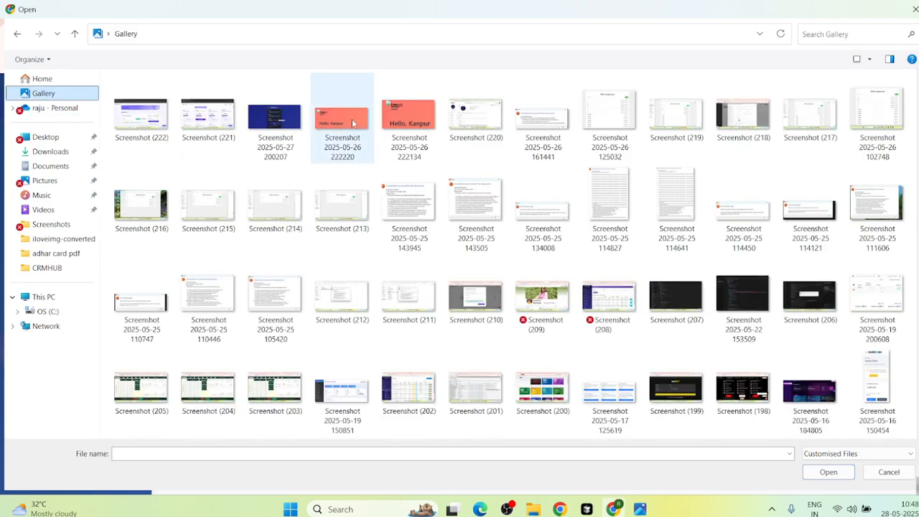
double_click(341, 118)
click(541, 427)
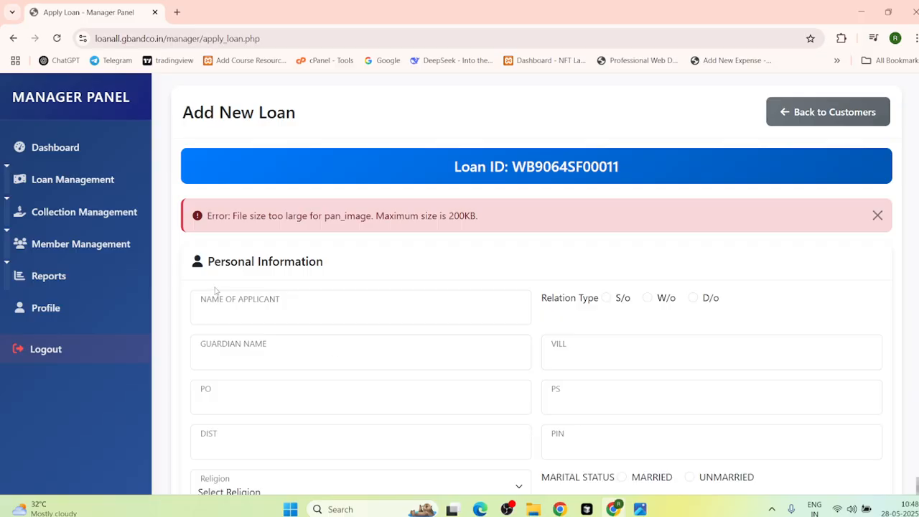
Step: Dismiss the file-size error and go back twice in history to the Dashboard
scroll(343, 260, down, 3)
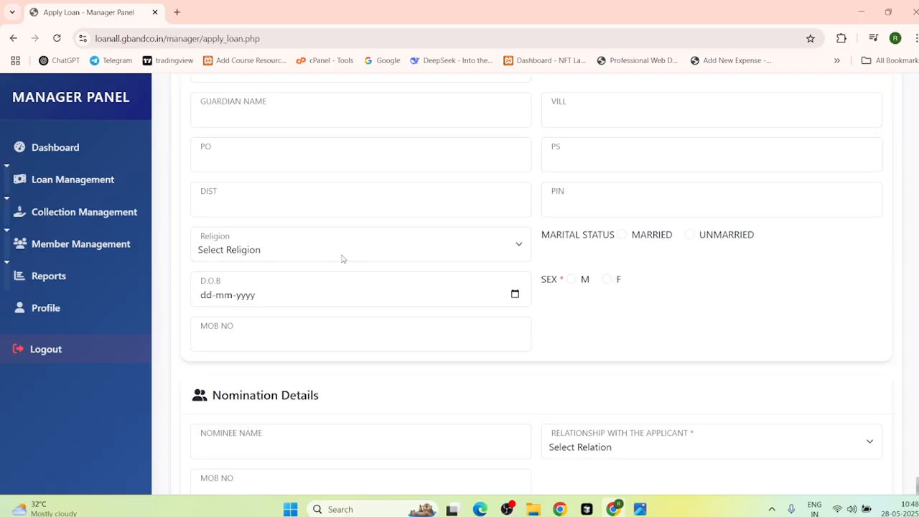
scroll(343, 259, up, 3)
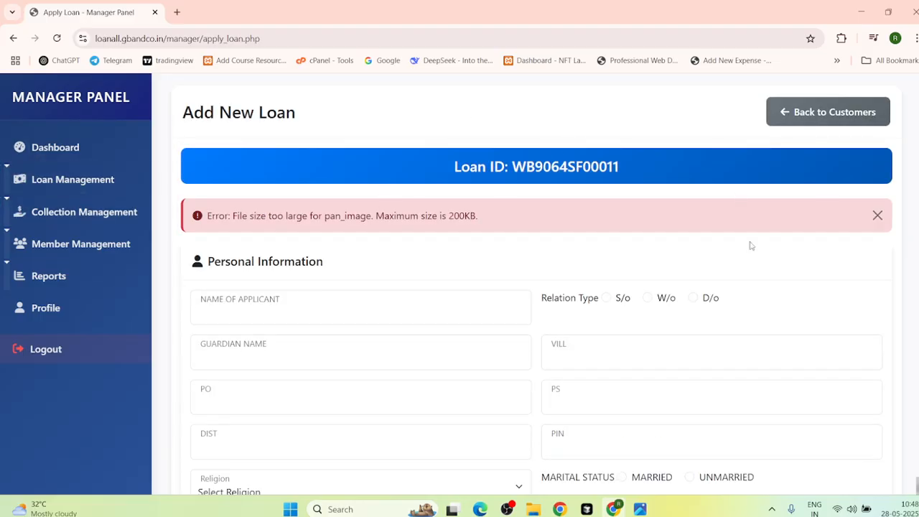
click(877, 215)
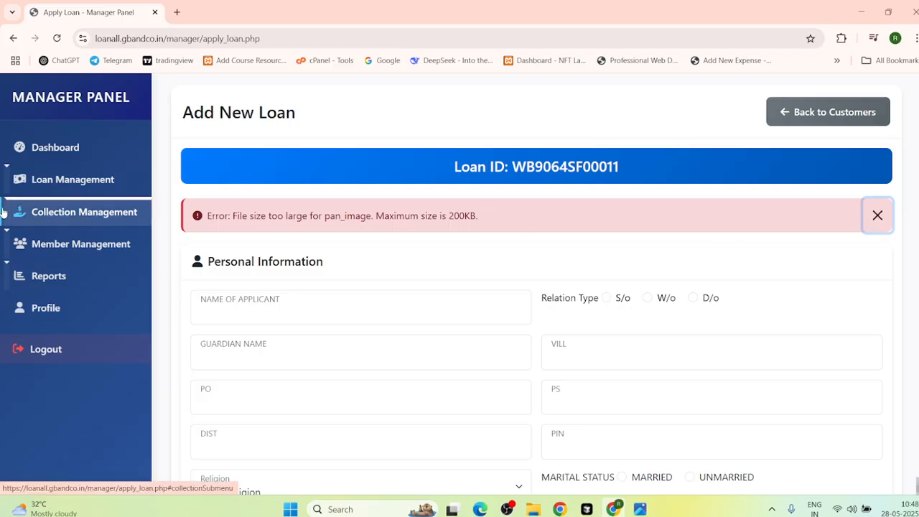
click(13, 38)
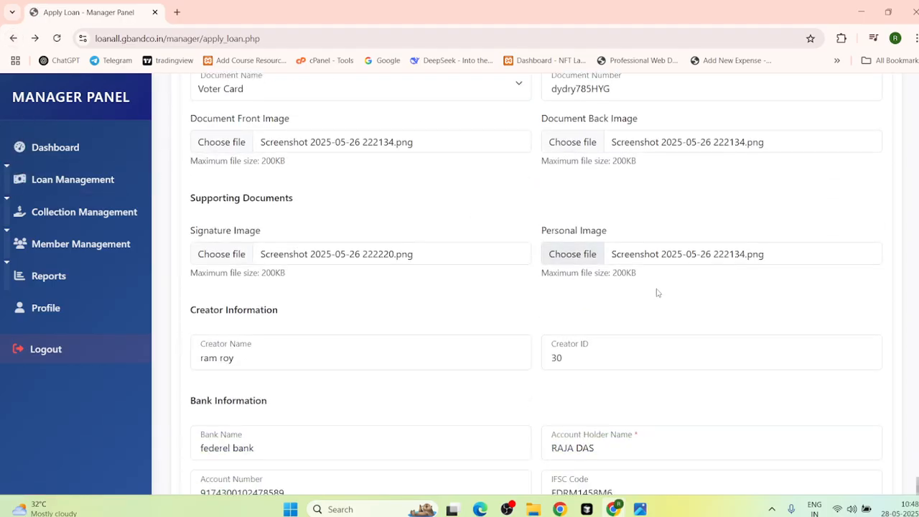
click(13, 38)
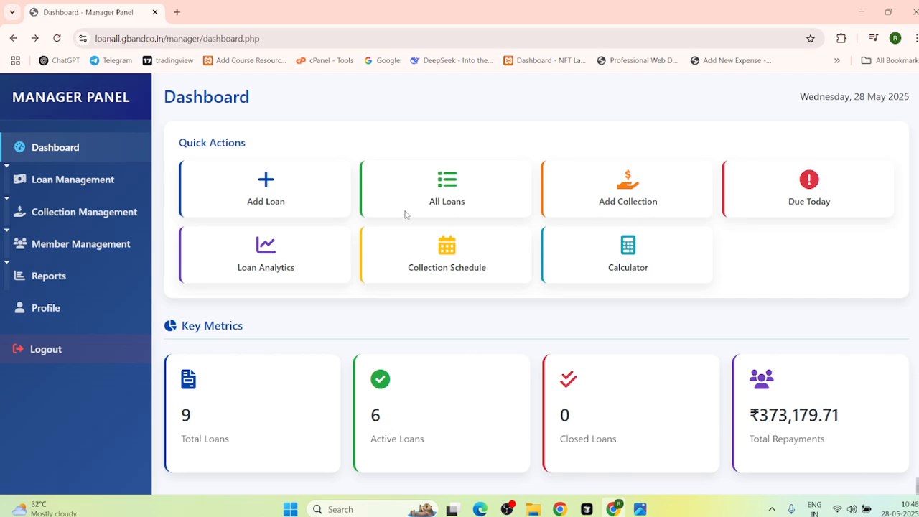
scroll(567, 222, down, 2)
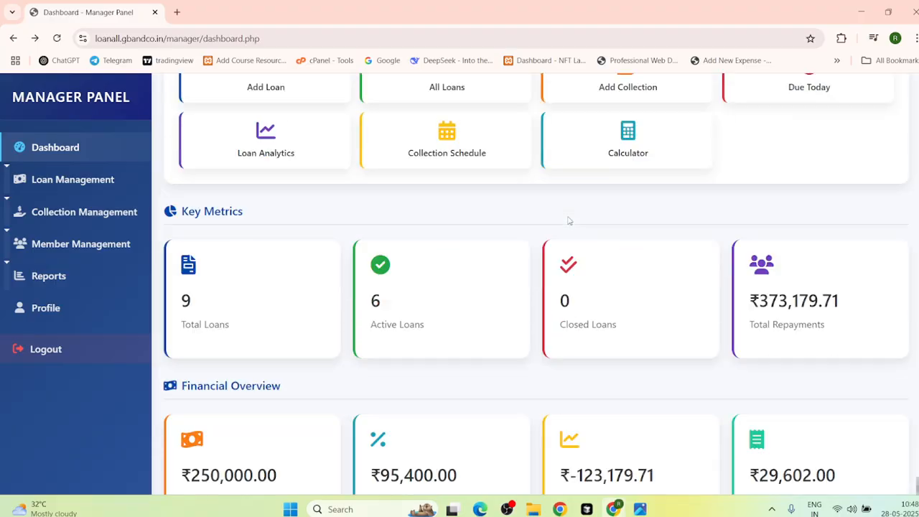
scroll(562, 220, up, 2)
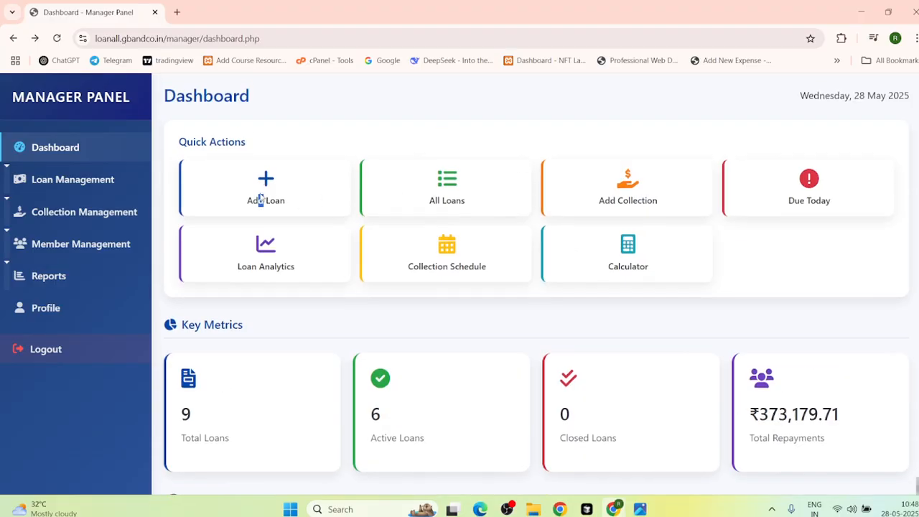
click(457, 180)
right_click(441, 185)
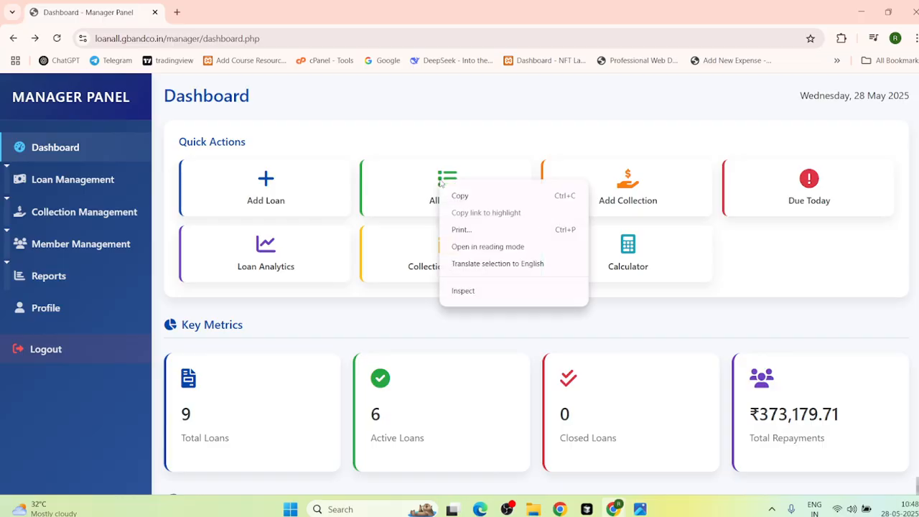
click(400, 187)
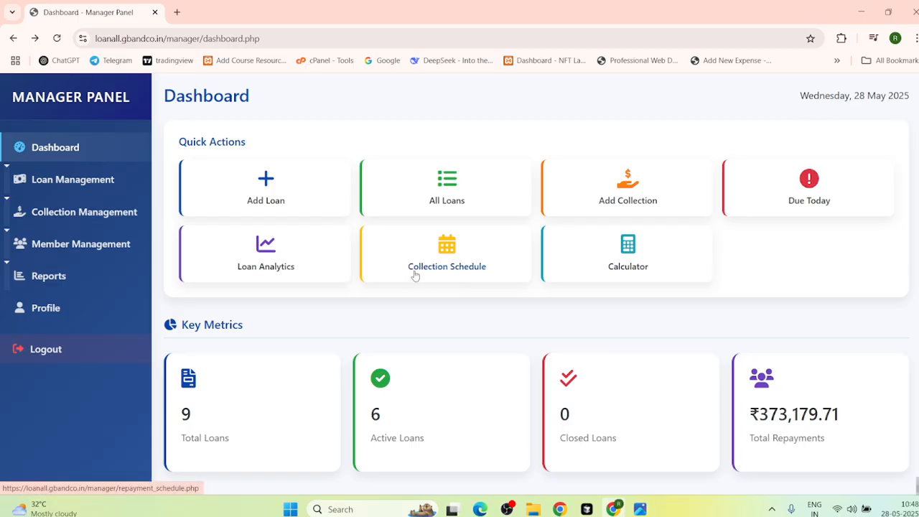
scroll(406, 327, down, 2)
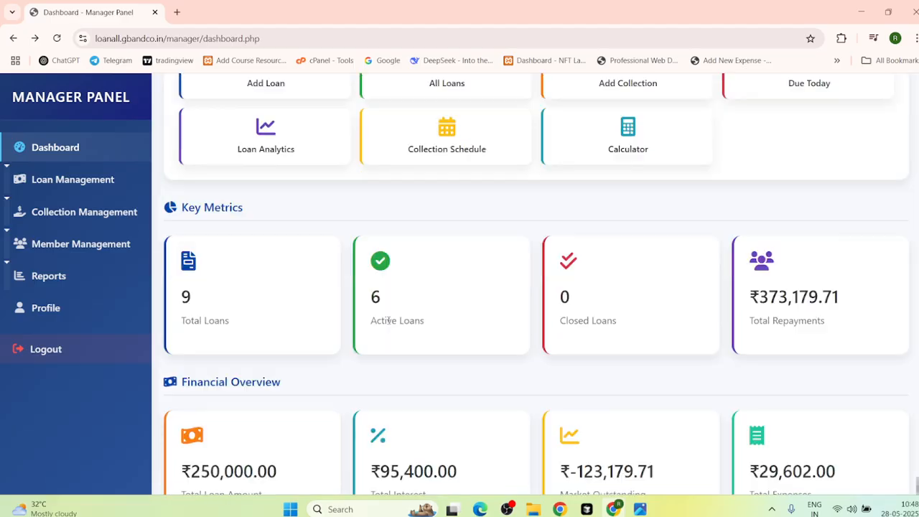
scroll(334, 186, up, 2)
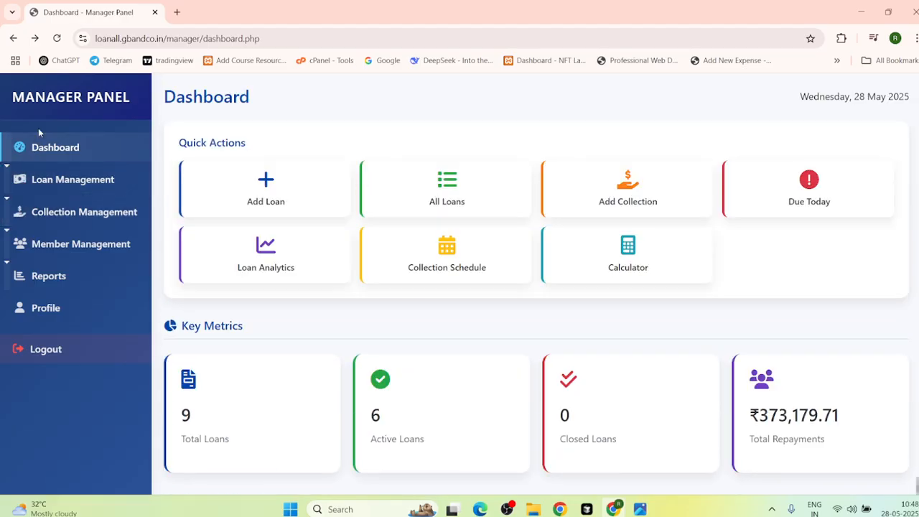
Step: Open the Apply Loan form under Loan Management, then return to the Dashboard
click(61, 186)
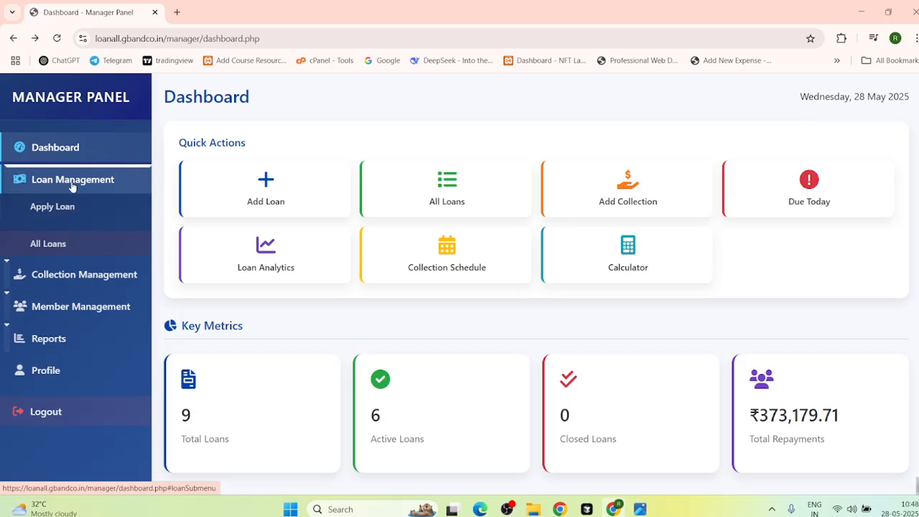
click(69, 208)
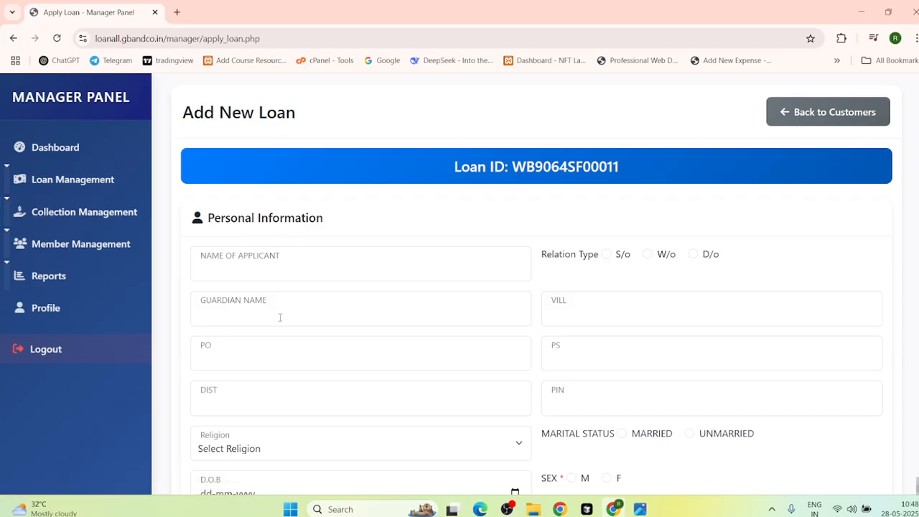
click(57, 180)
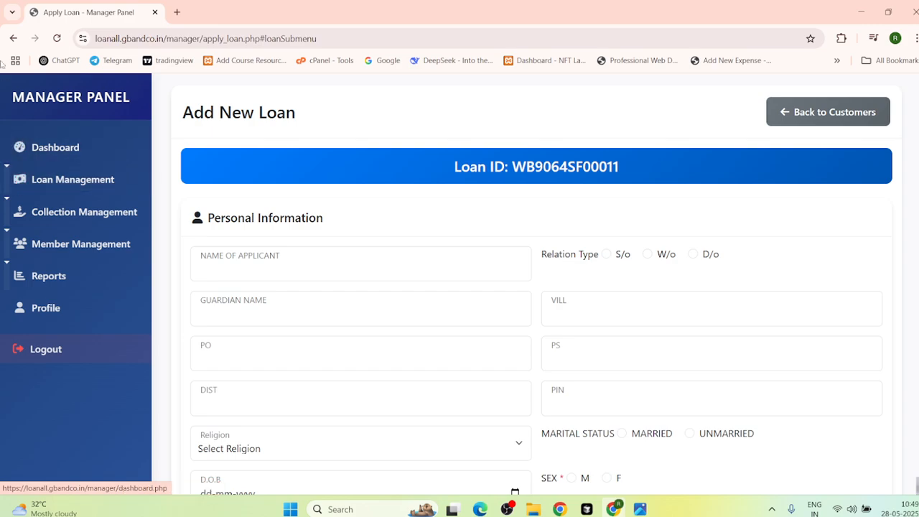
click(14, 38)
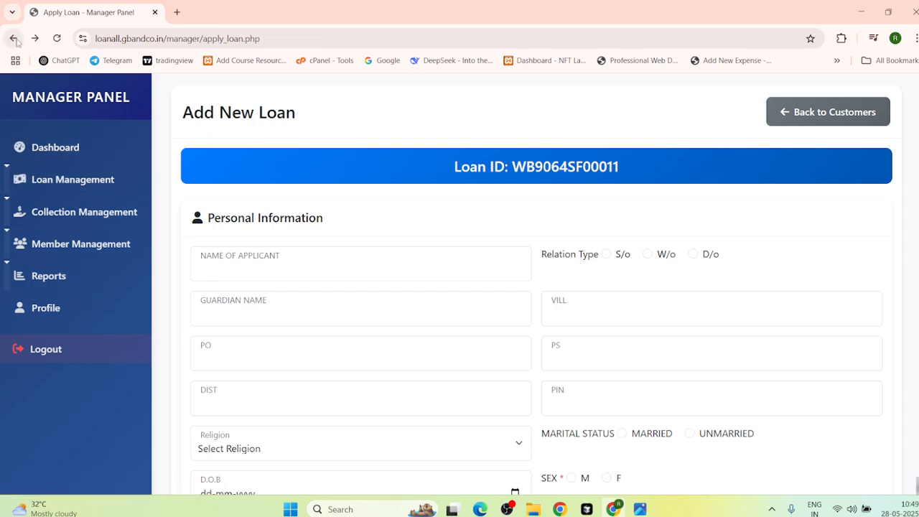
click(14, 38)
Step: Open All Loans and review the newest loan's full details and documents
click(54, 246)
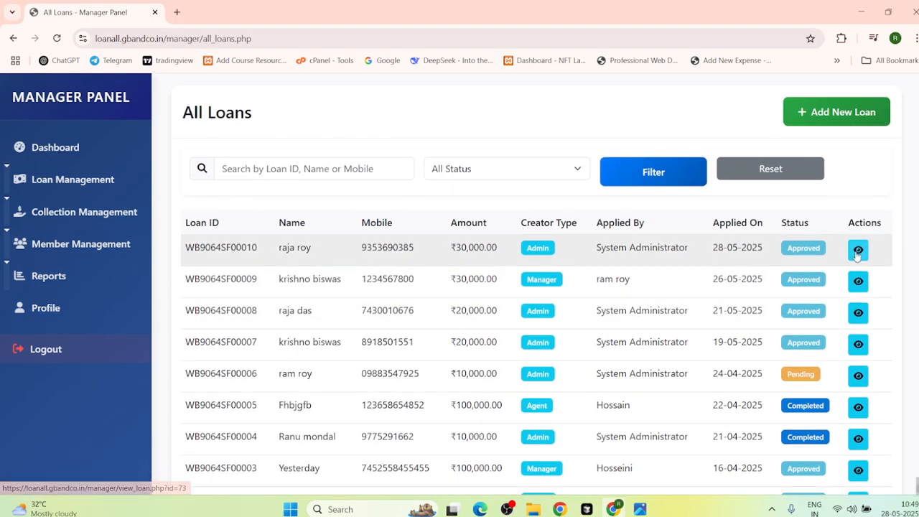
click(857, 250)
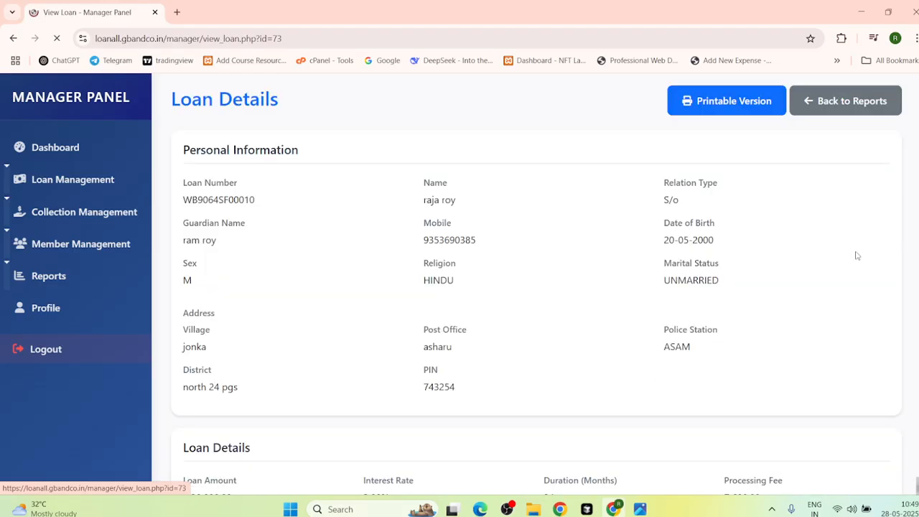
scroll(369, 261, down, 10)
scroll(369, 263, down, 2)
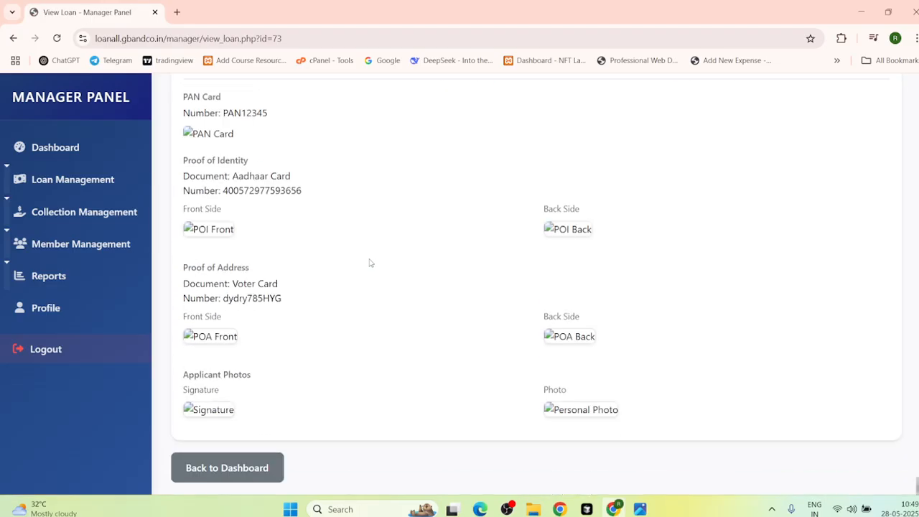
scroll(349, 232, up, 5)
click(13, 38)
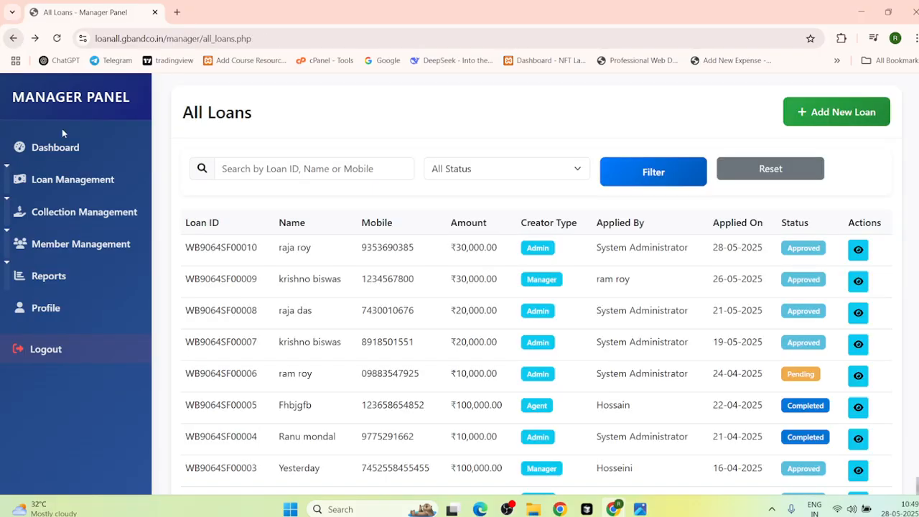
Step: From the Dashboard, open Add Collection under Collection Management and select the loan
click(12, 38)
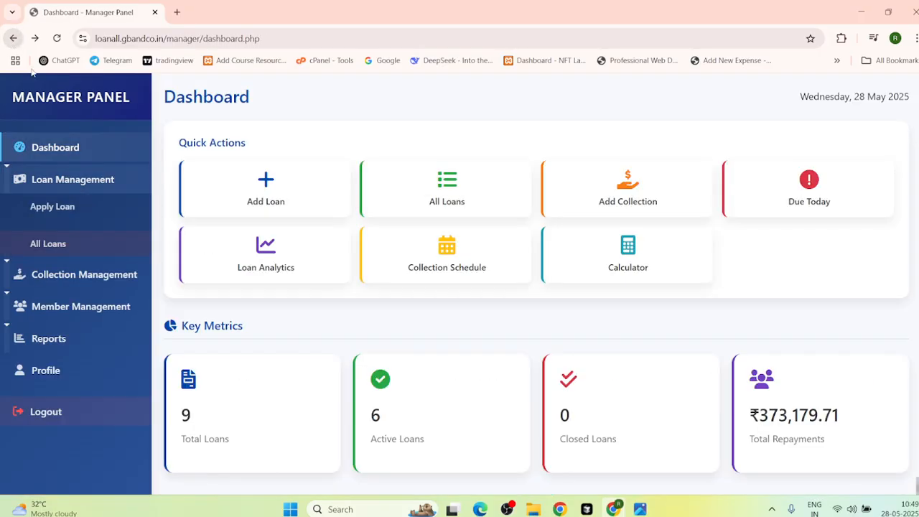
click(85, 181)
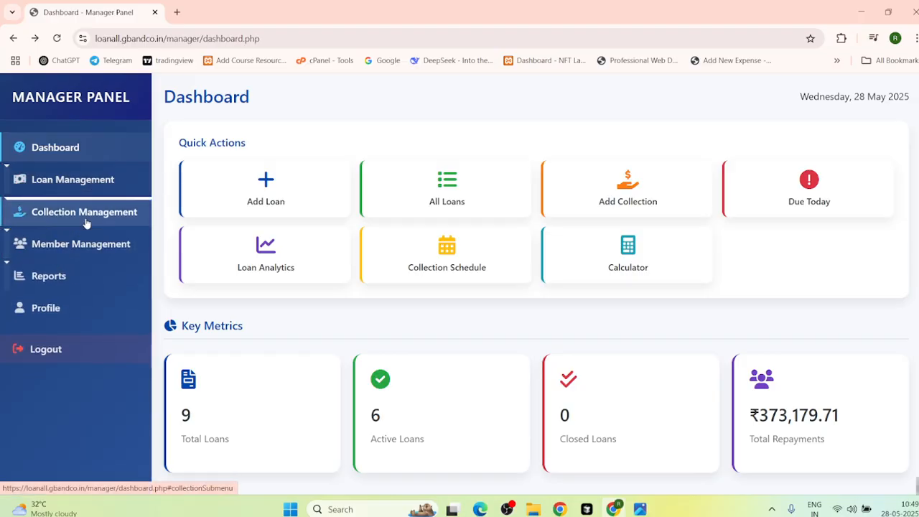
click(85, 223)
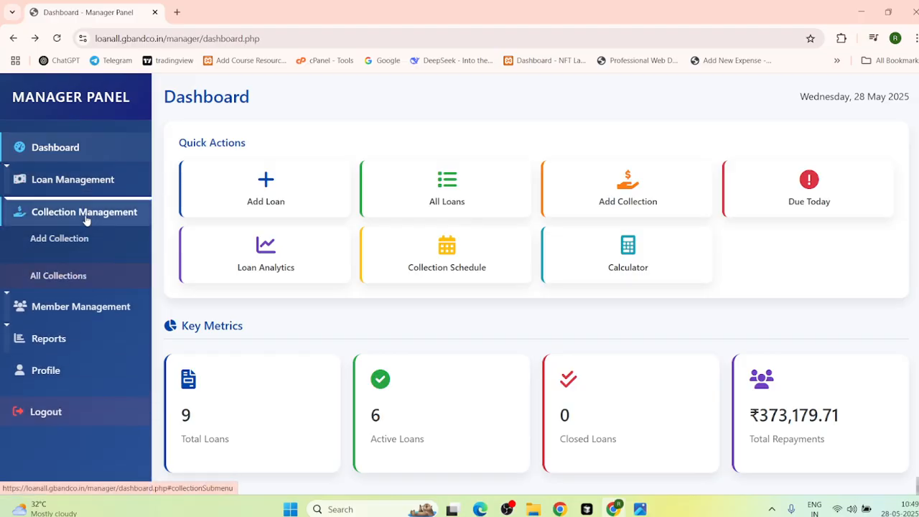
click(55, 246)
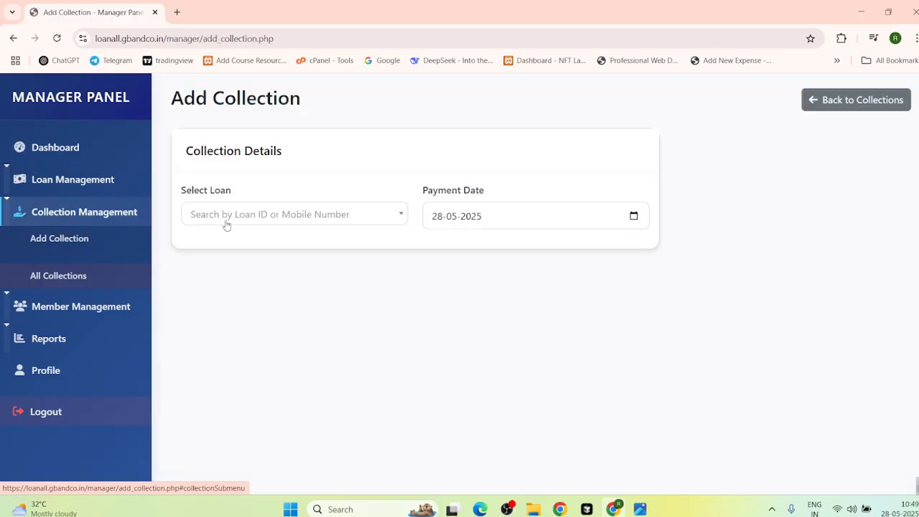
click(227, 212)
click(246, 287)
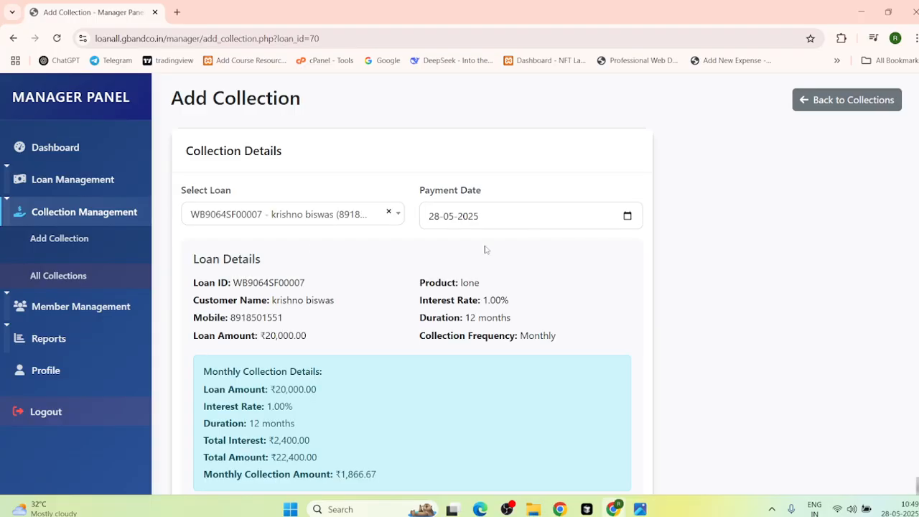
scroll(302, 407, down, 4)
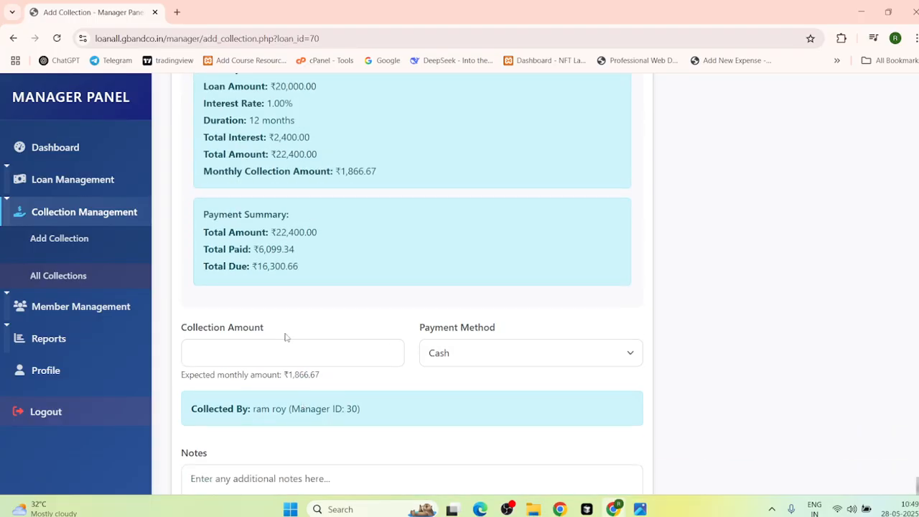
Step: Record a 4520 UPI collection with note 'dfgdfgdfgb' and submit it
click(214, 344)
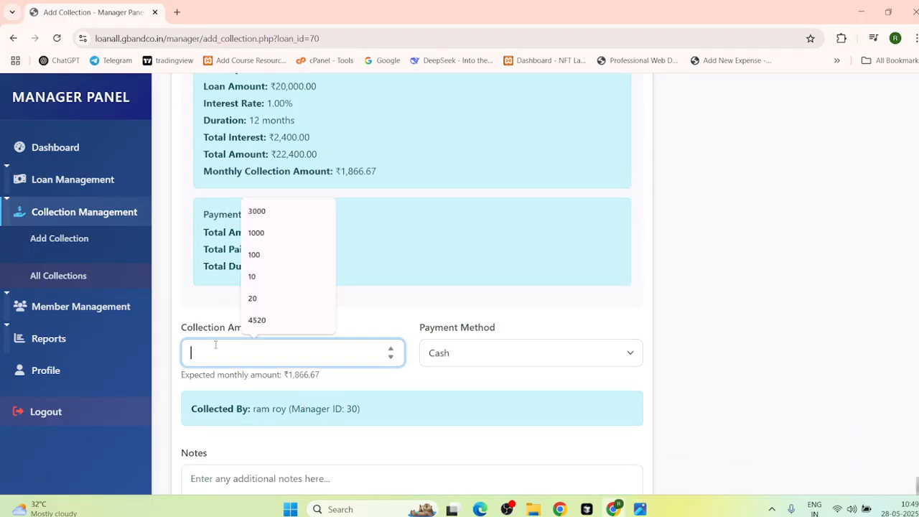
click(257, 318)
click(461, 350)
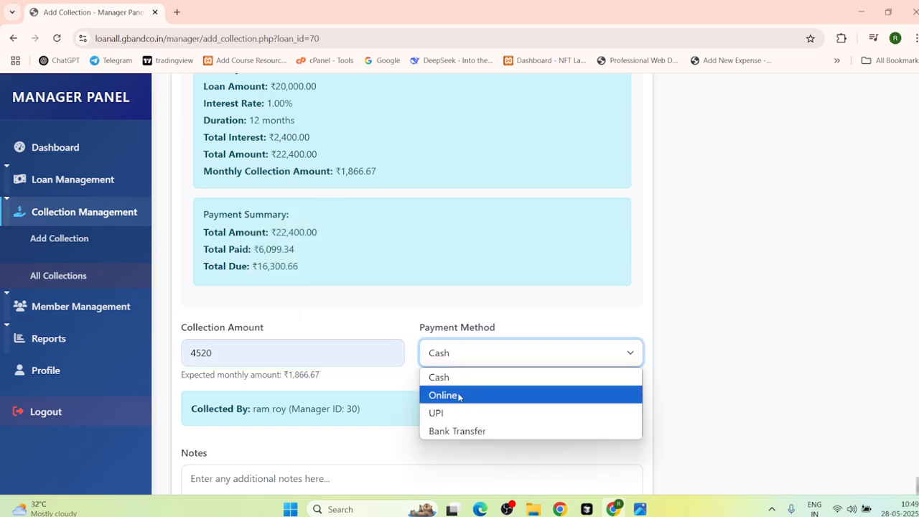
click(449, 412)
scroll(369, 402, down, 1)
click(333, 397)
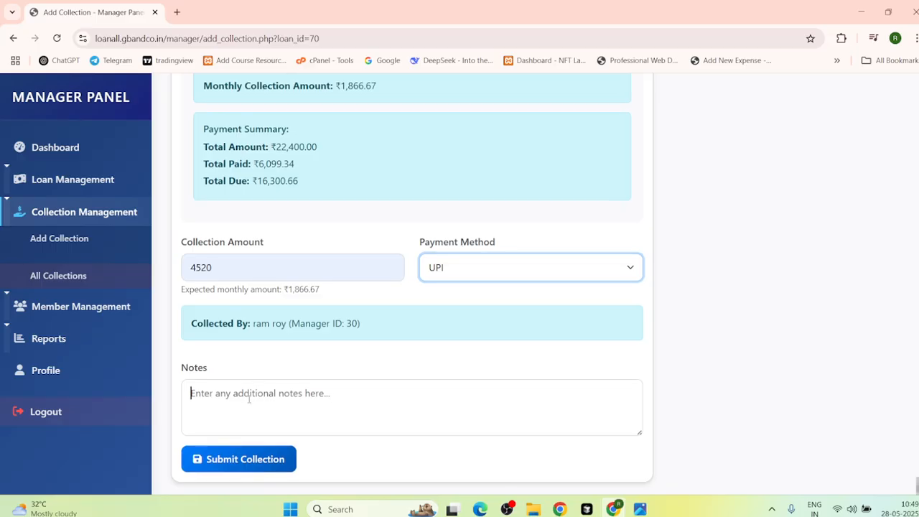
text(dfgdfgdfgb)
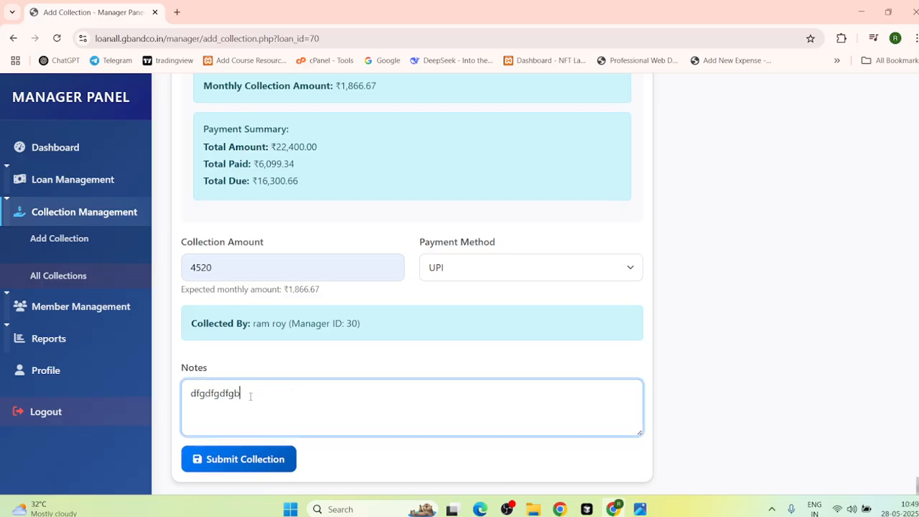
click(233, 468)
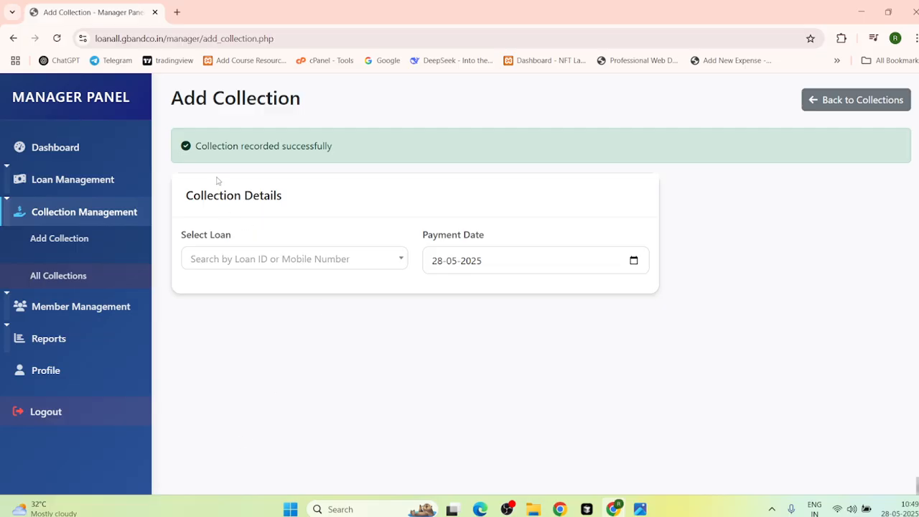
click(108, 285)
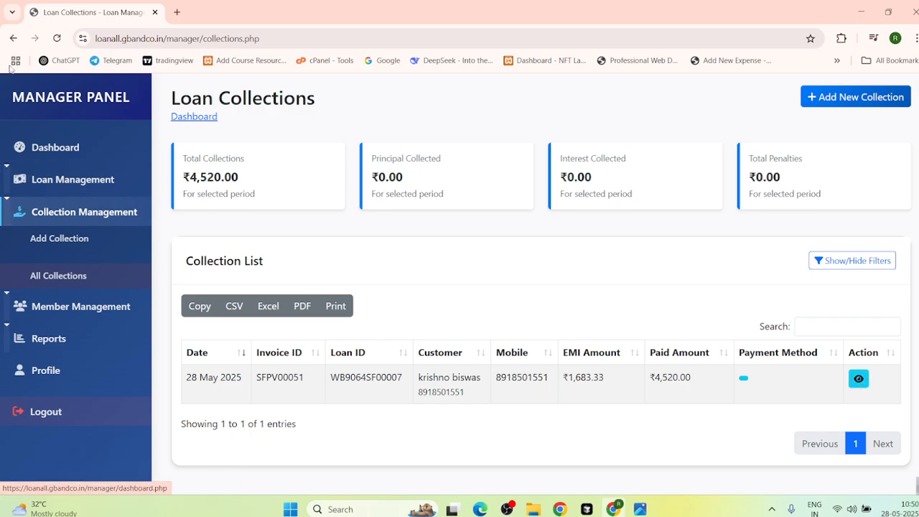
Step: Step back through browser history from All Collections to the manager Dashboard
click(14, 39)
click(13, 38)
click(14, 39)
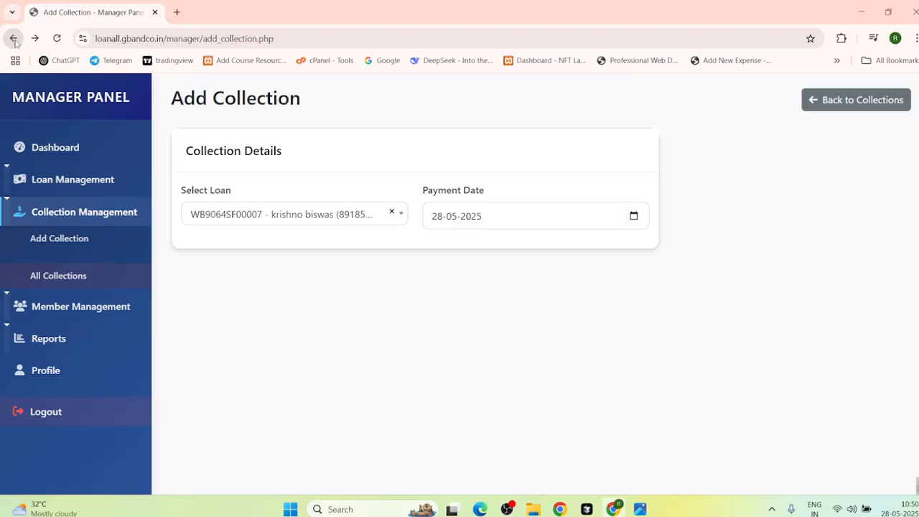
click(14, 39)
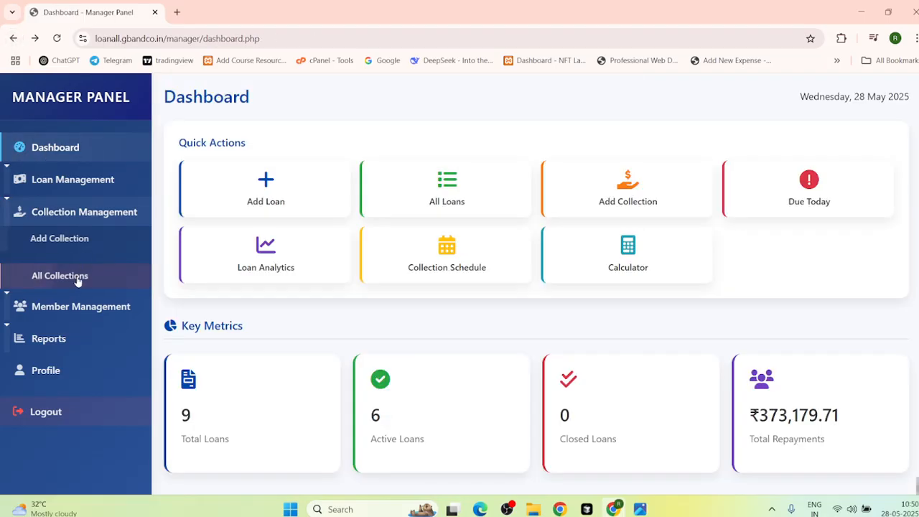
Step: Open Member Management in a new tab, view the All Members list, then open Loan Reports
click(85, 209)
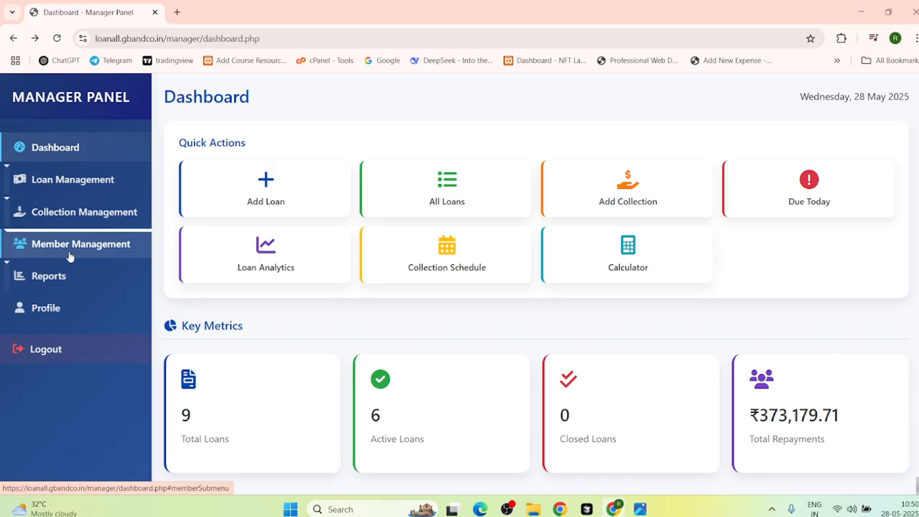
right_click(71, 252)
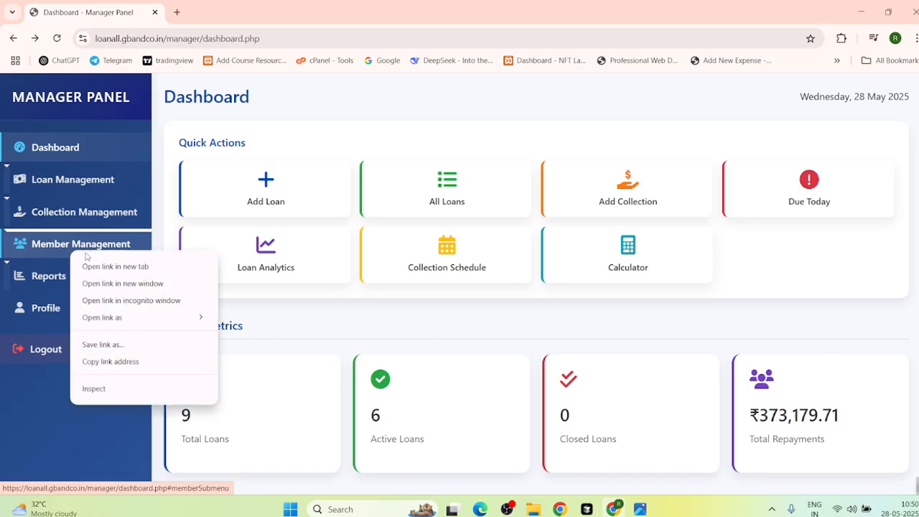
click(115, 266)
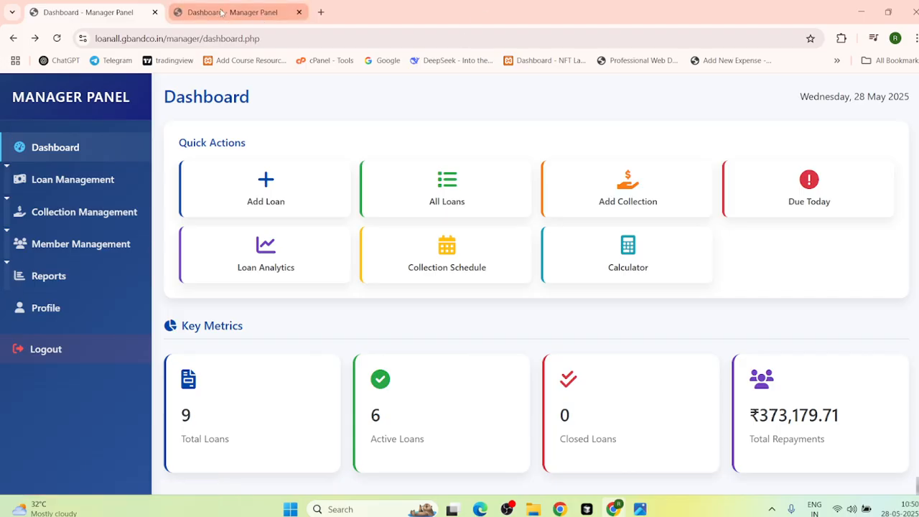
click(222, 13)
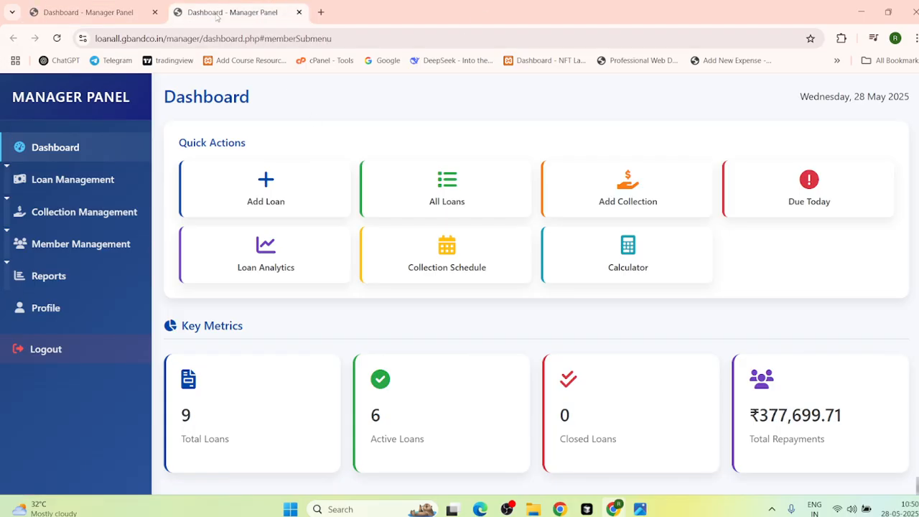
click(70, 246)
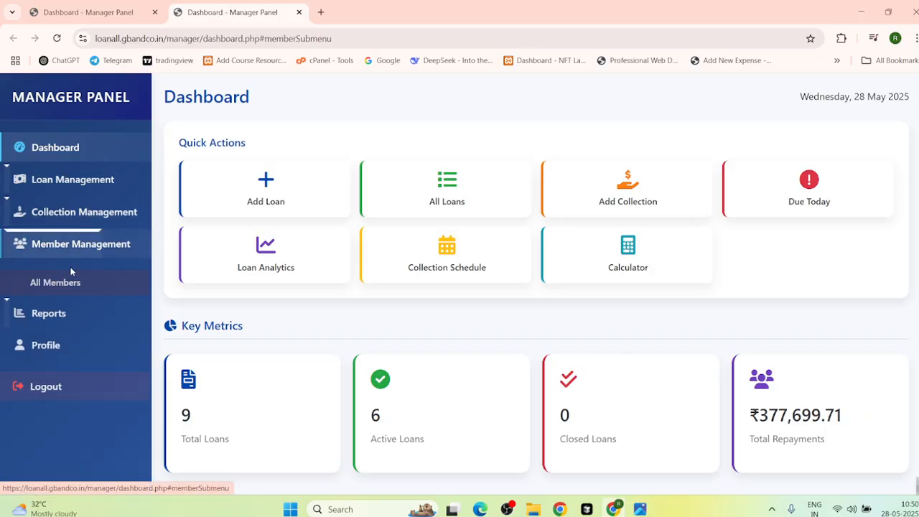
click(63, 283)
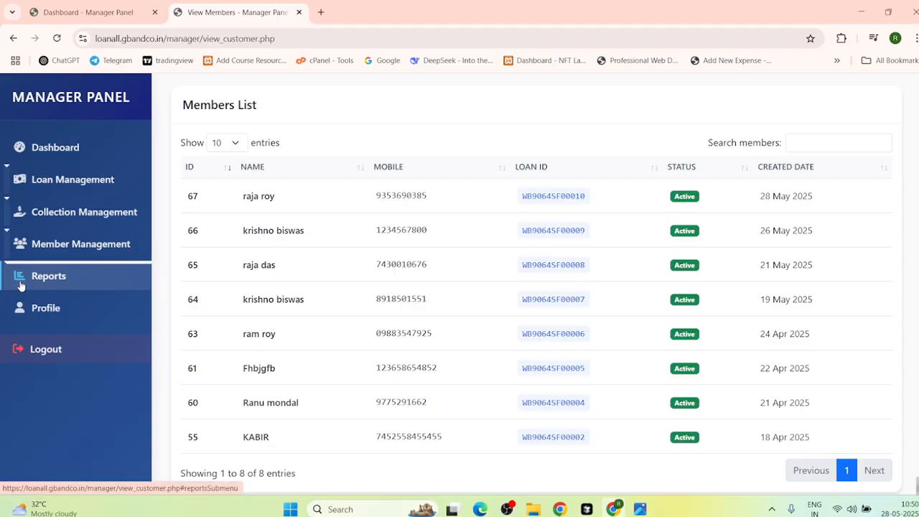
click(55, 272)
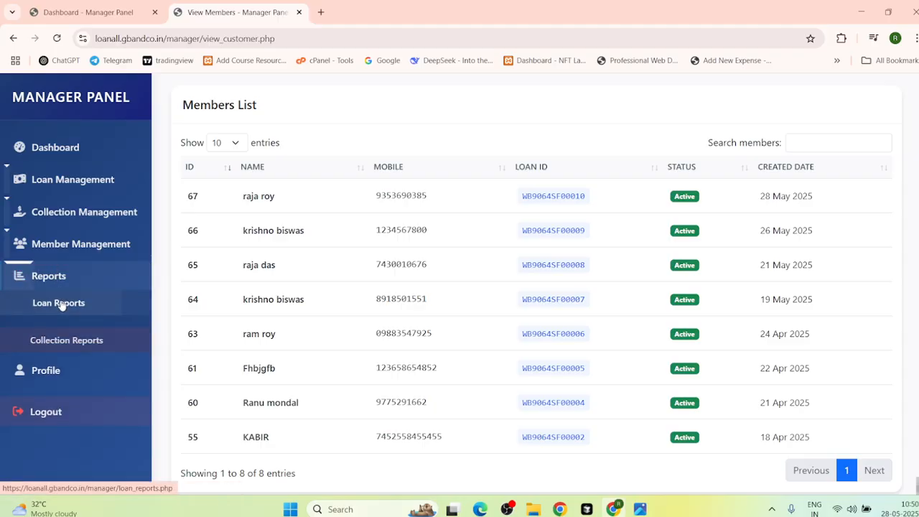
click(60, 302)
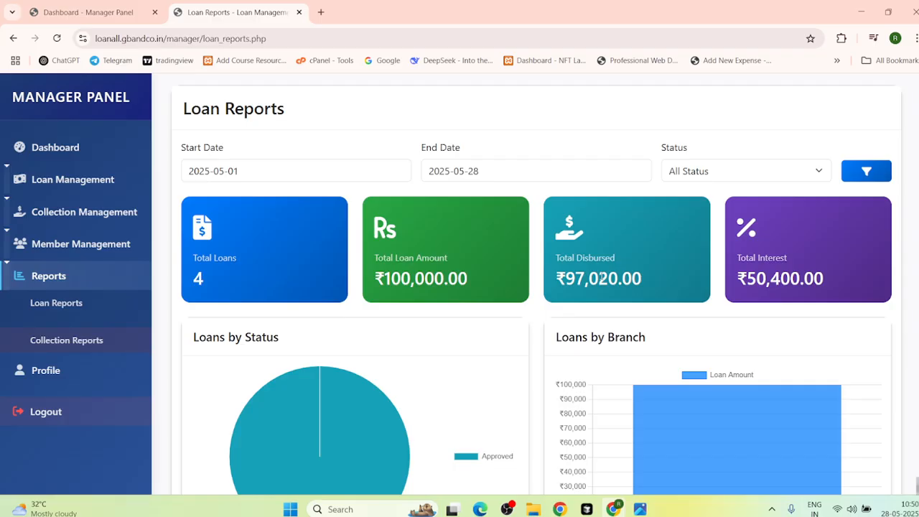
Step: Scroll the May 2025 Loan Reports, view the manager's Profile page, then log out
scroll(600, 277, down, 1)
click(58, 370)
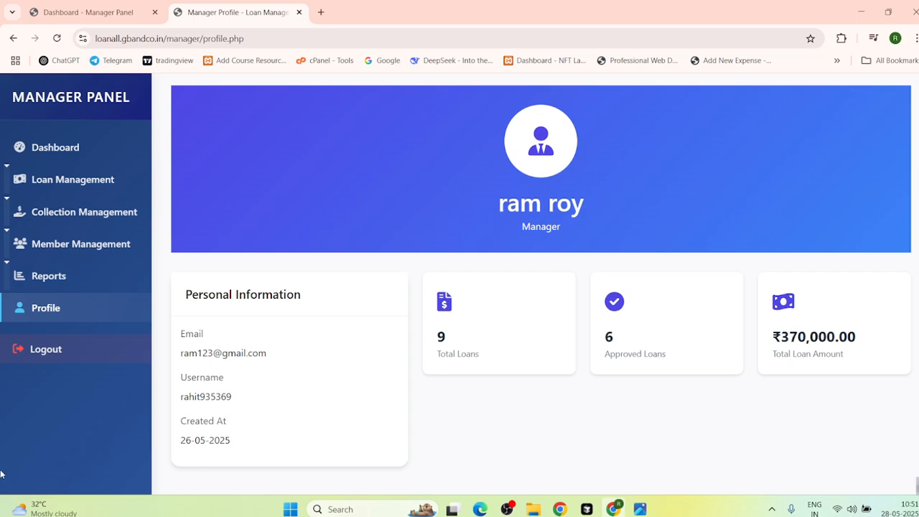
click(57, 359)
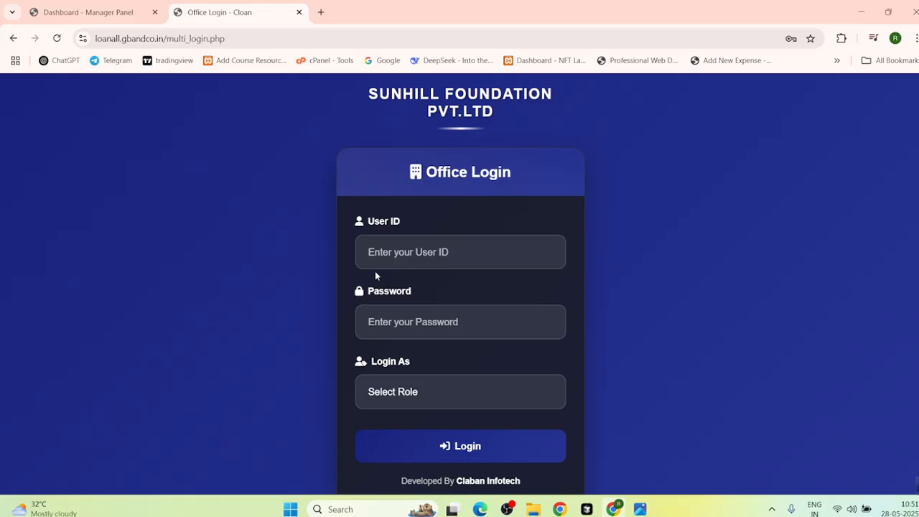
Step: Sign in with the user ID and password, choosing Branch as the login role
click(389, 257)
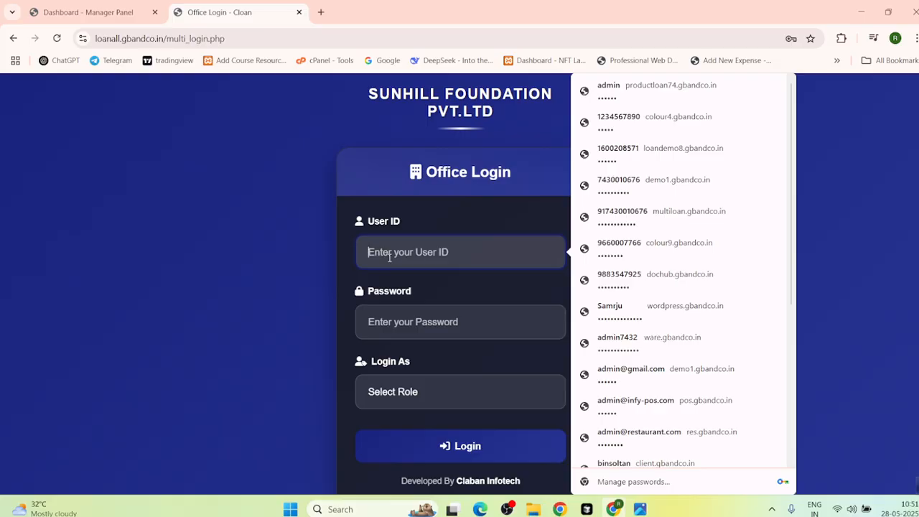
text(rahit)
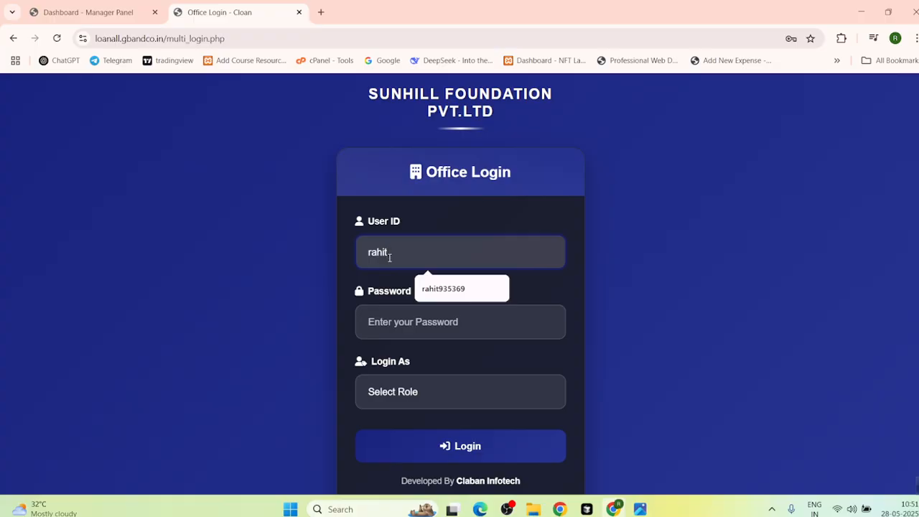
text(9353)
click(387, 323)
text(***)
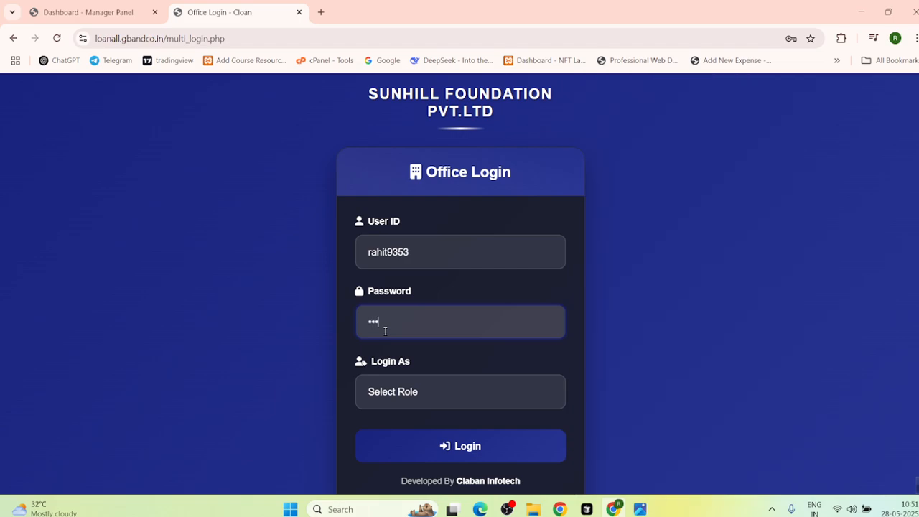
text(*****)
click(397, 390)
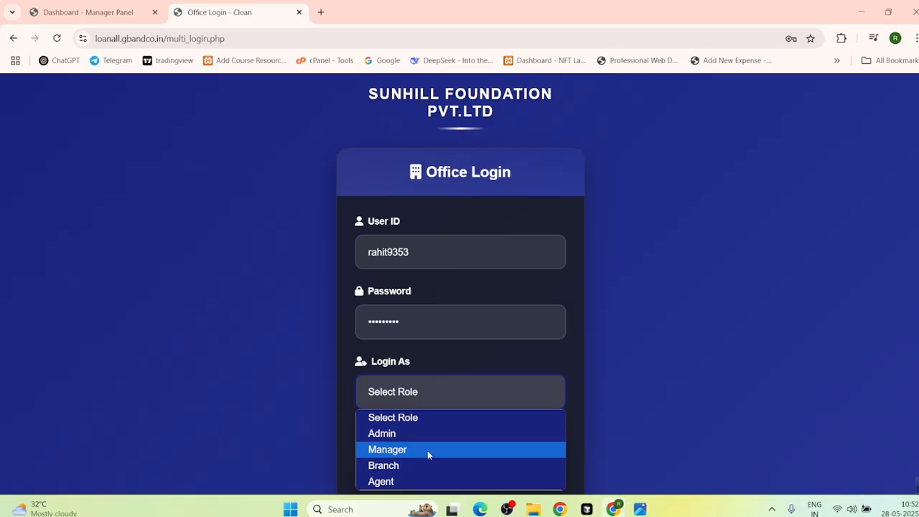
click(382, 467)
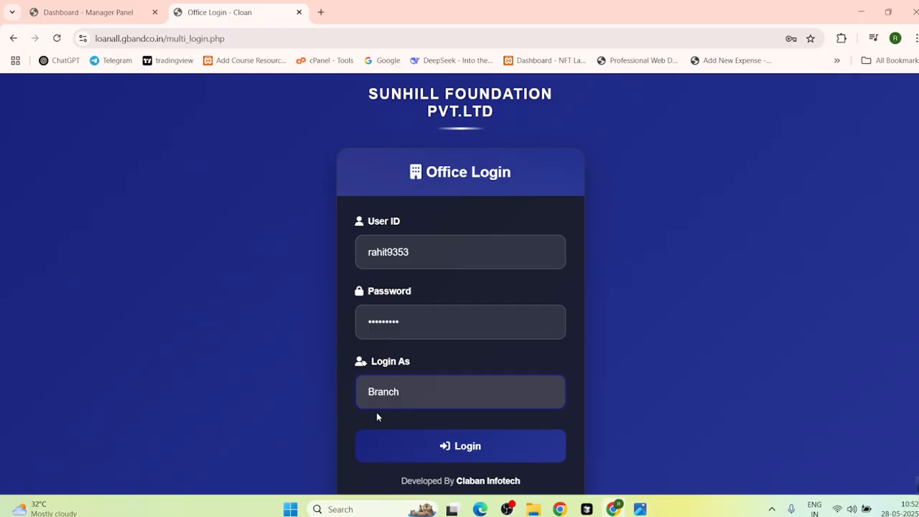
click(421, 452)
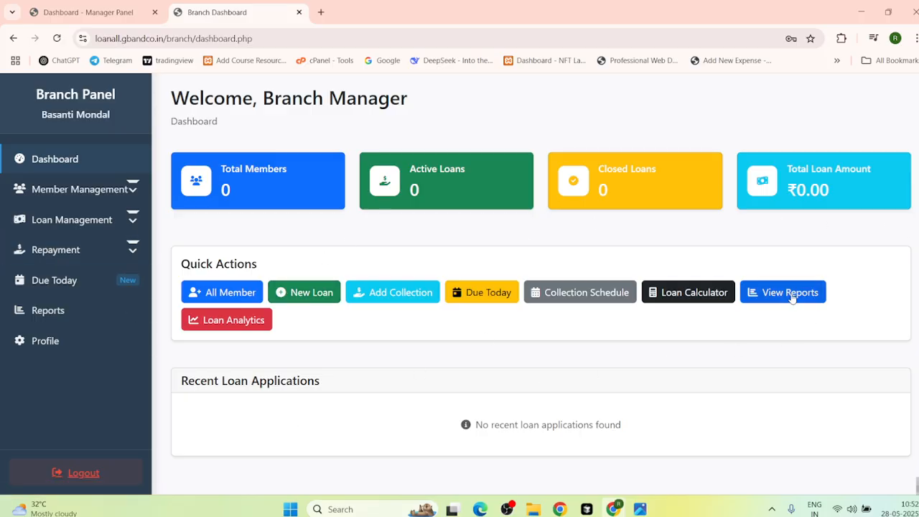
Step: After checking the members list, scroll the blank Add New Loan form down to Submit Application, then go back
click(234, 297)
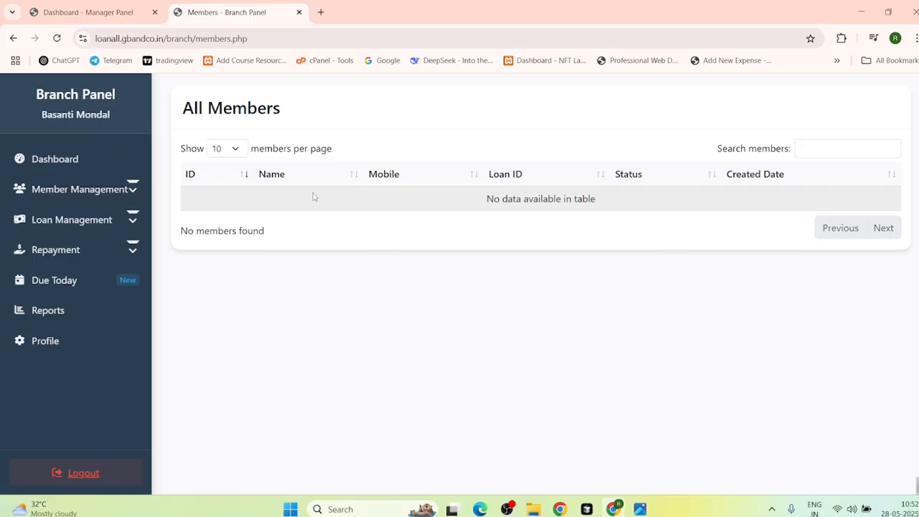
click(13, 38)
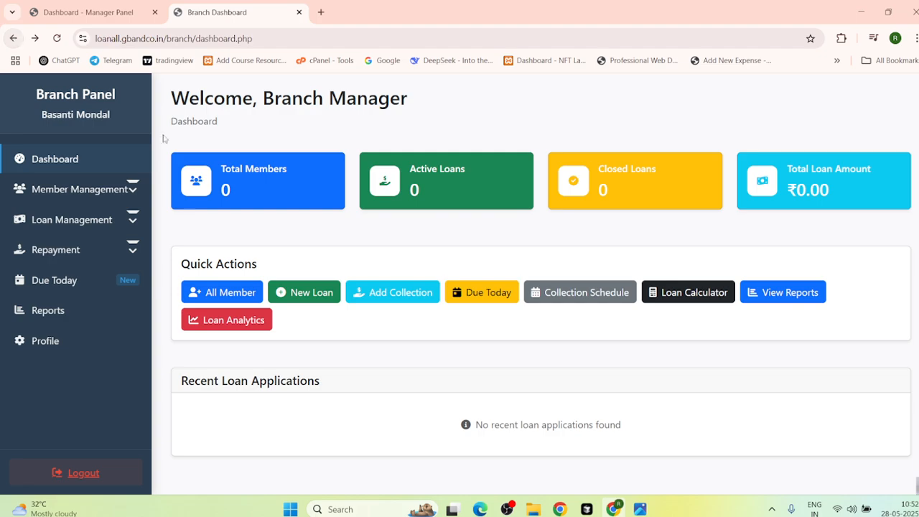
click(287, 297)
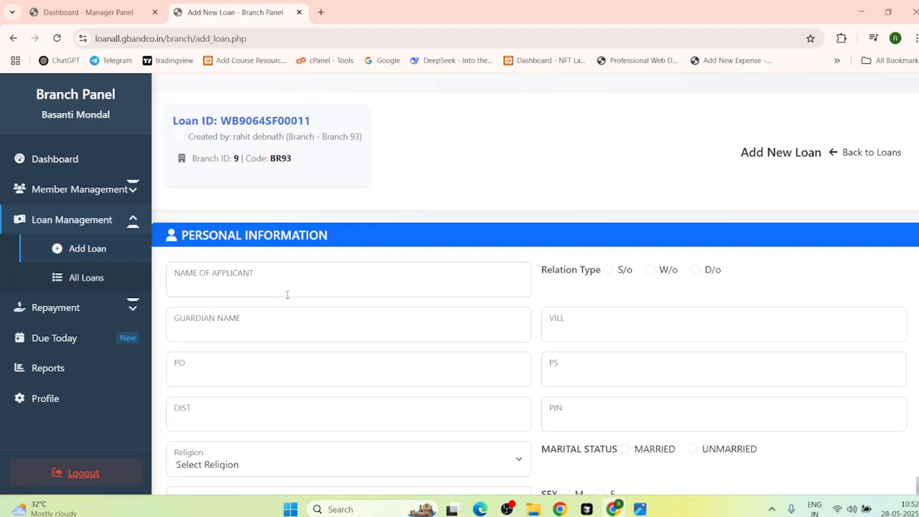
scroll(287, 294, down, 7)
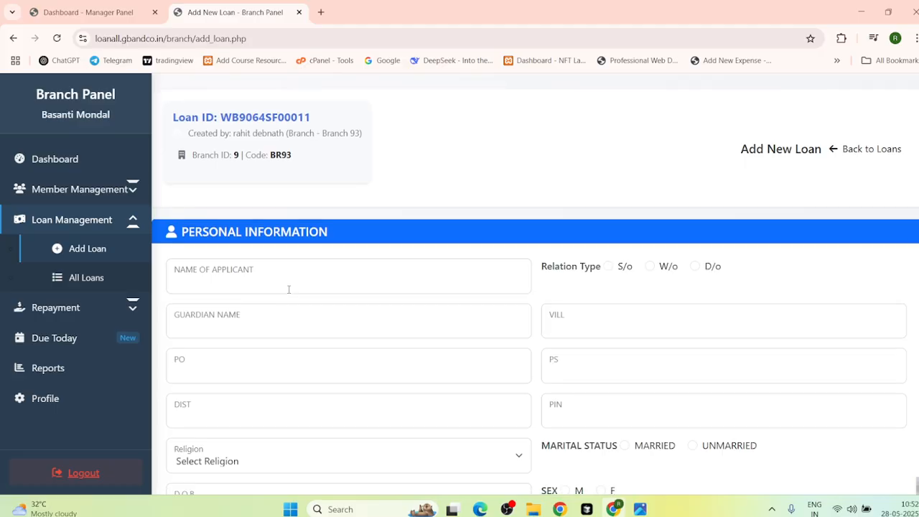
scroll(290, 290, up, 8)
scroll(188, 396, down, 2)
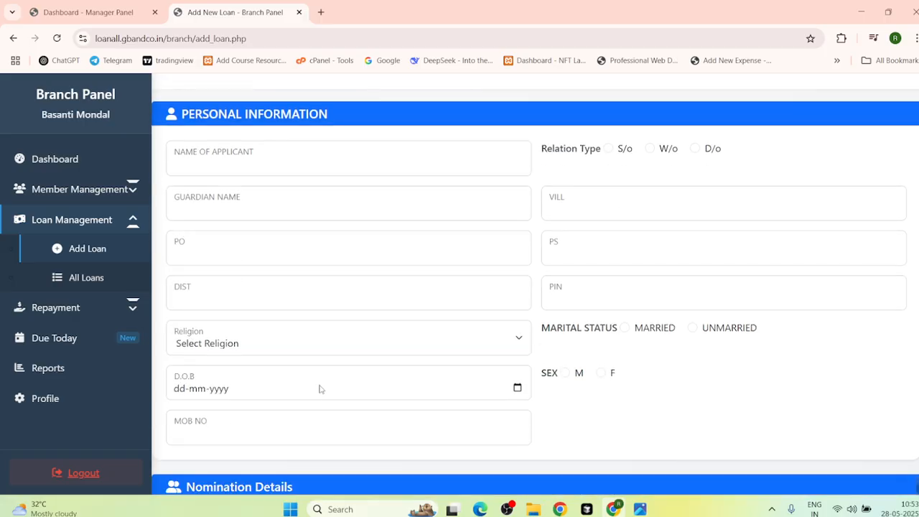
scroll(311, 345, down, 2)
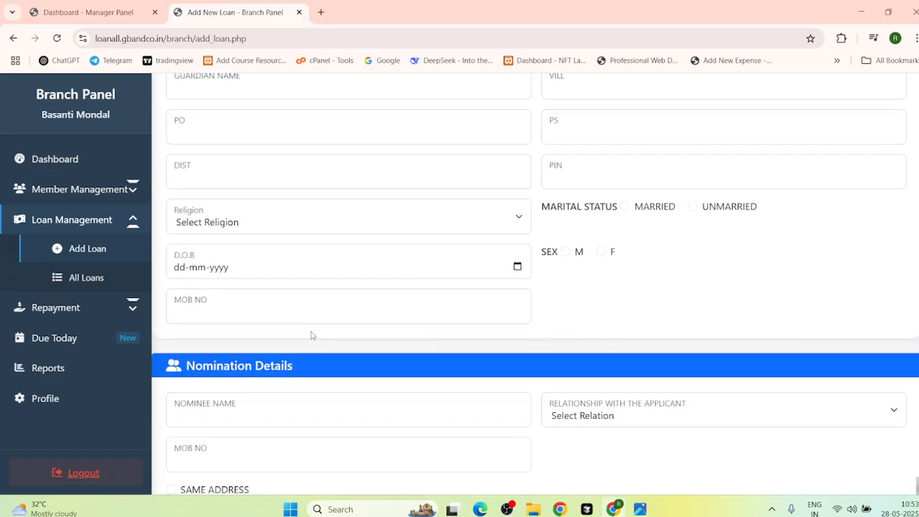
scroll(311, 335, down, 2)
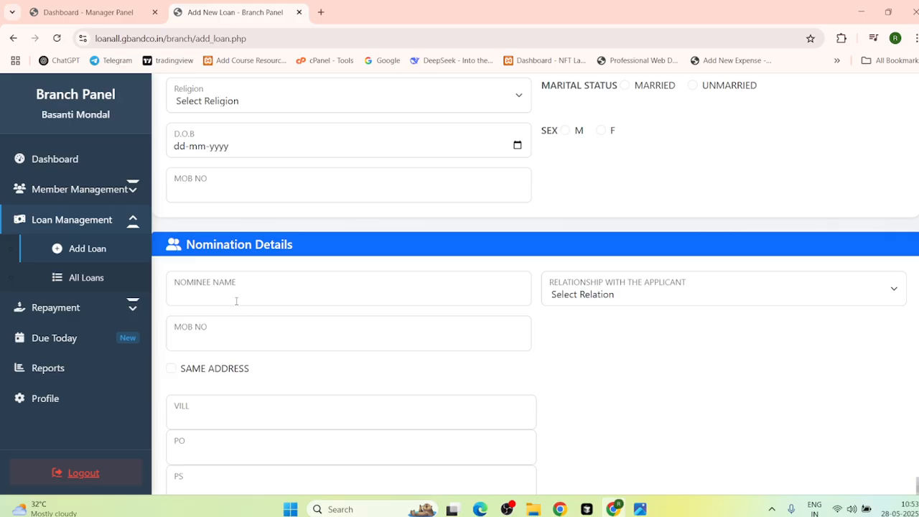
scroll(375, 266, down, 2)
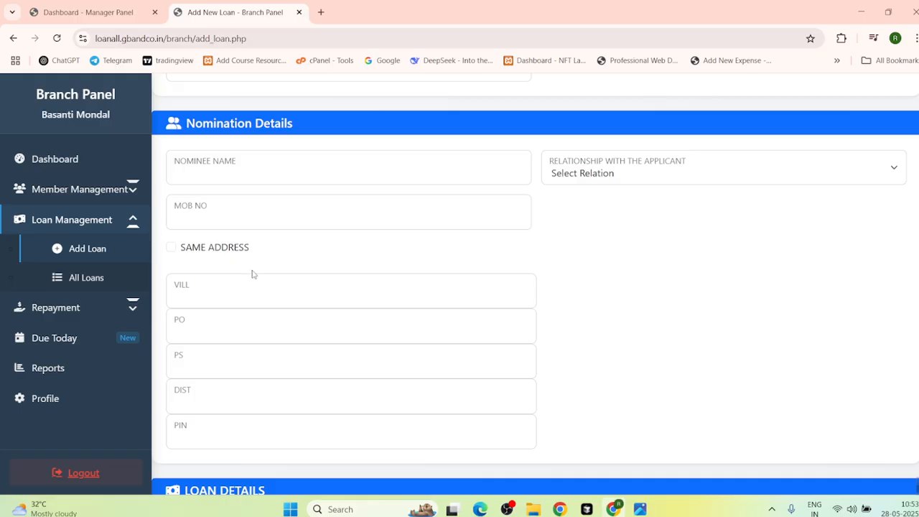
scroll(275, 296, down, 3)
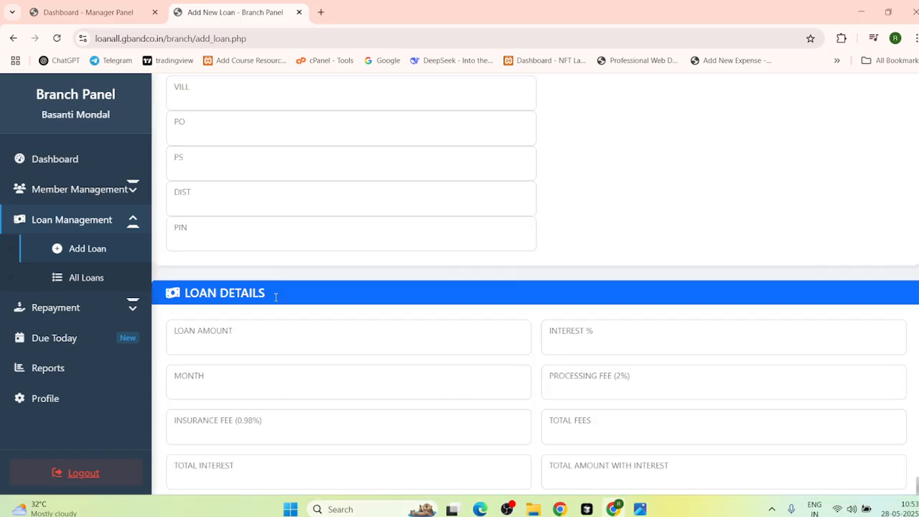
scroll(276, 298, down, 3)
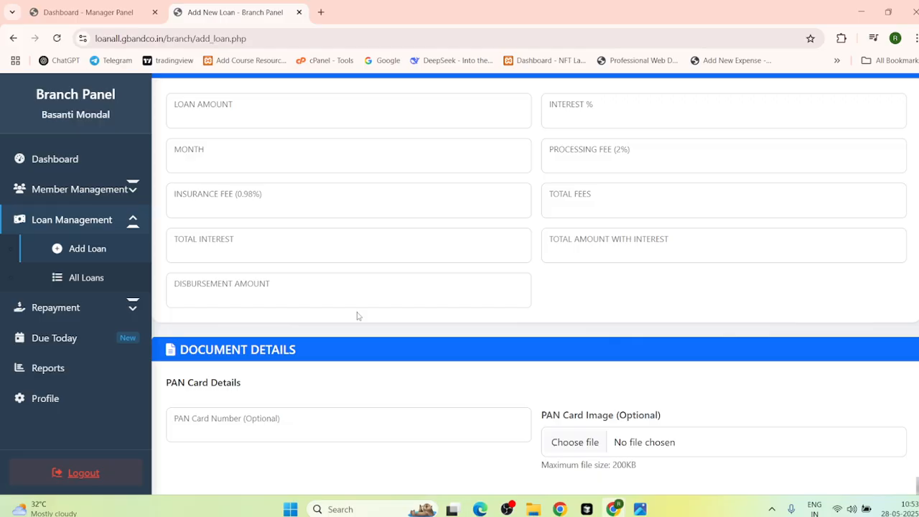
scroll(345, 326, down, 2)
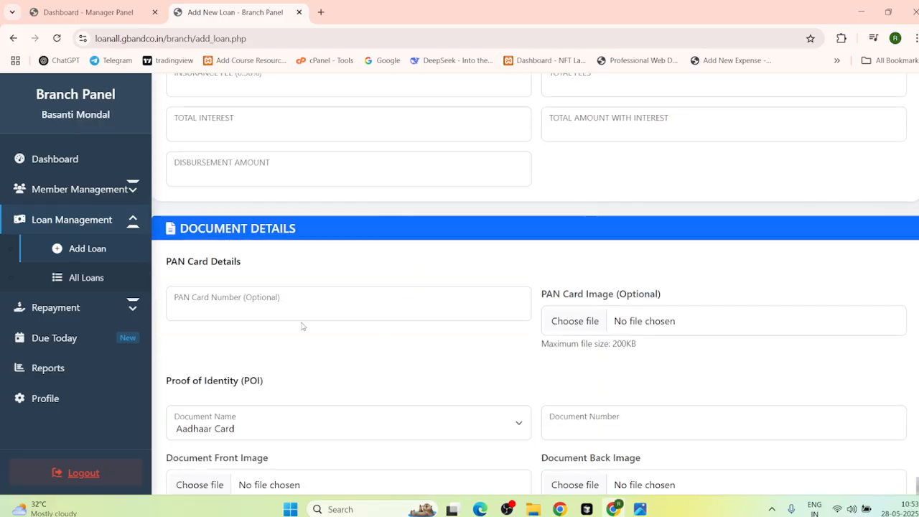
scroll(263, 362, down, 3)
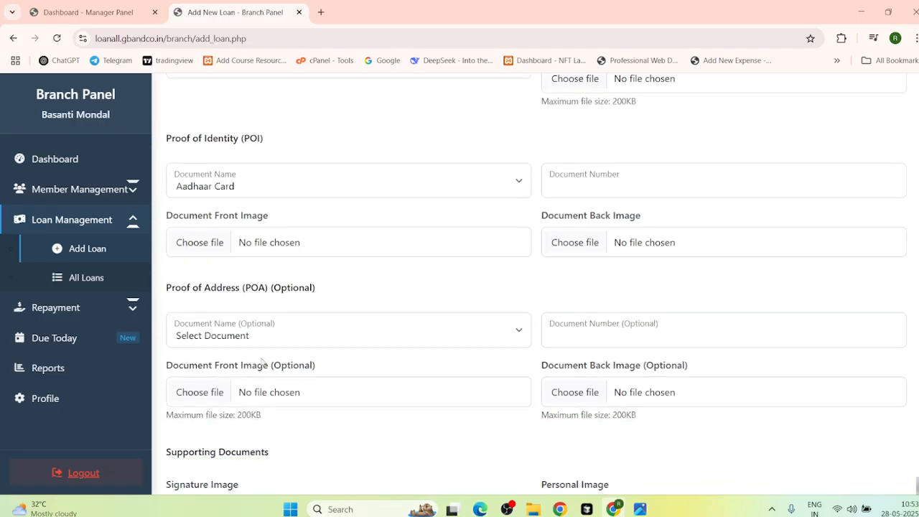
scroll(263, 362, down, 4)
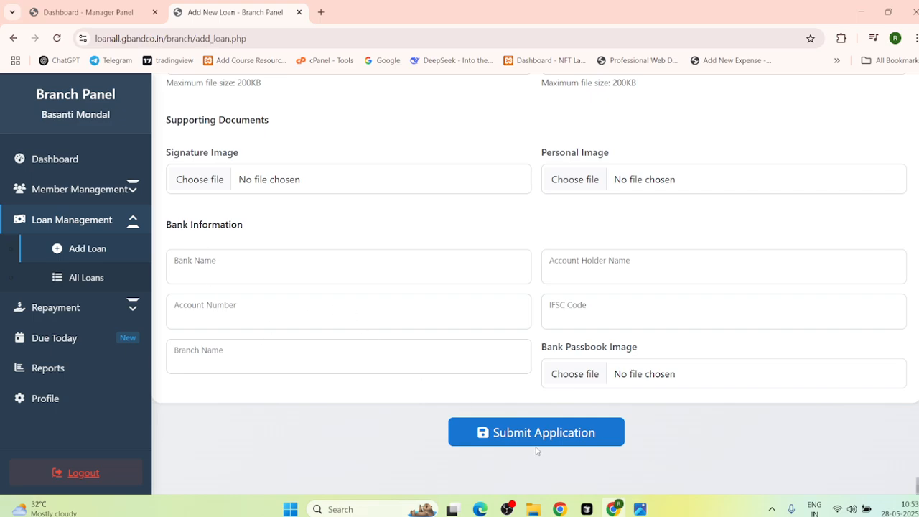
click(13, 38)
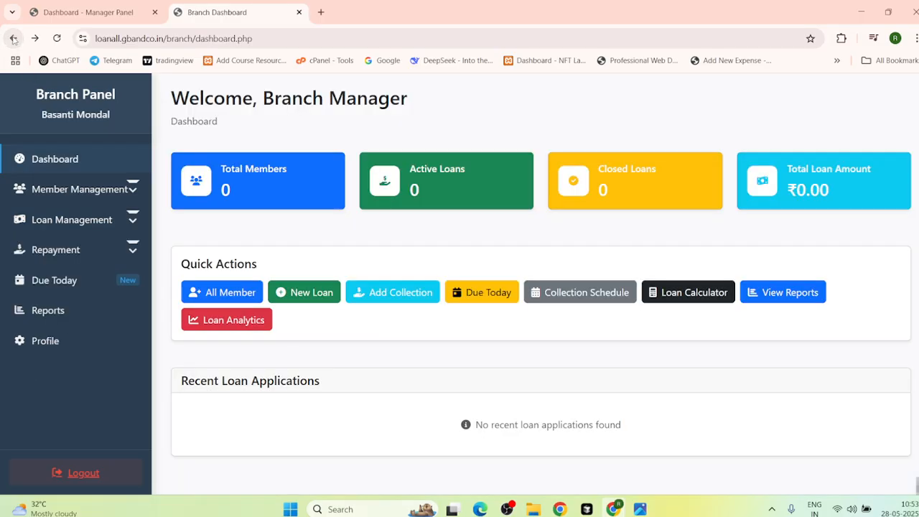
click(380, 293)
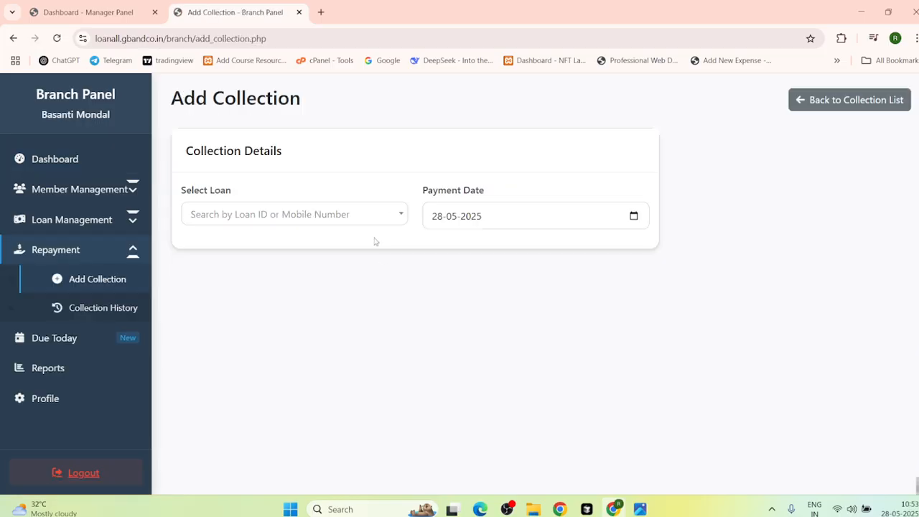
click(379, 223)
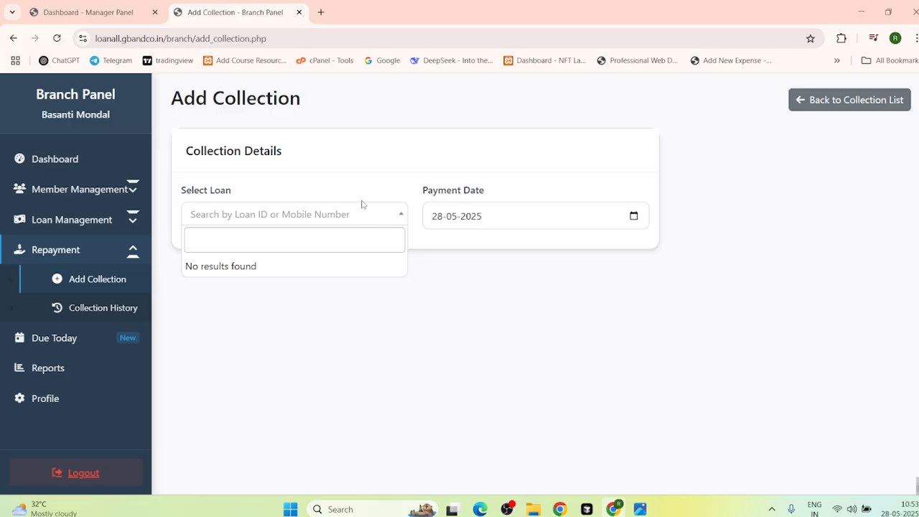
click(12, 38)
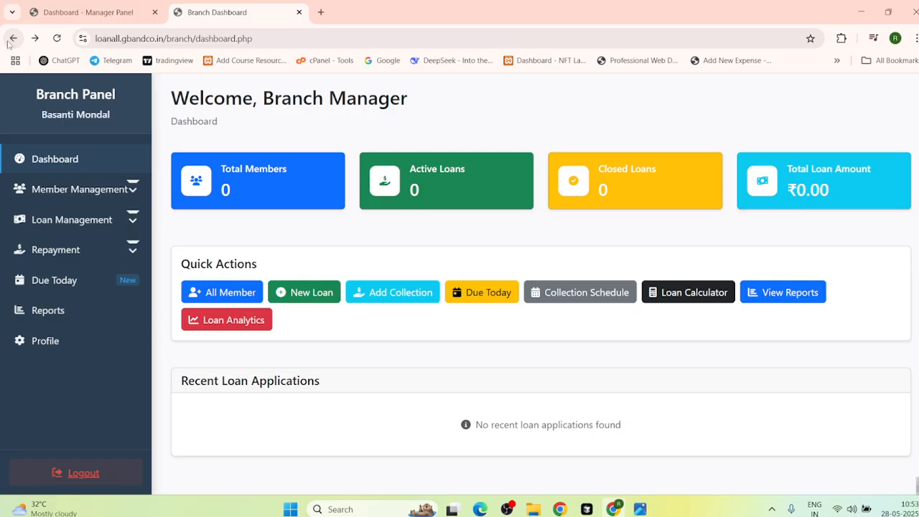
click(479, 294)
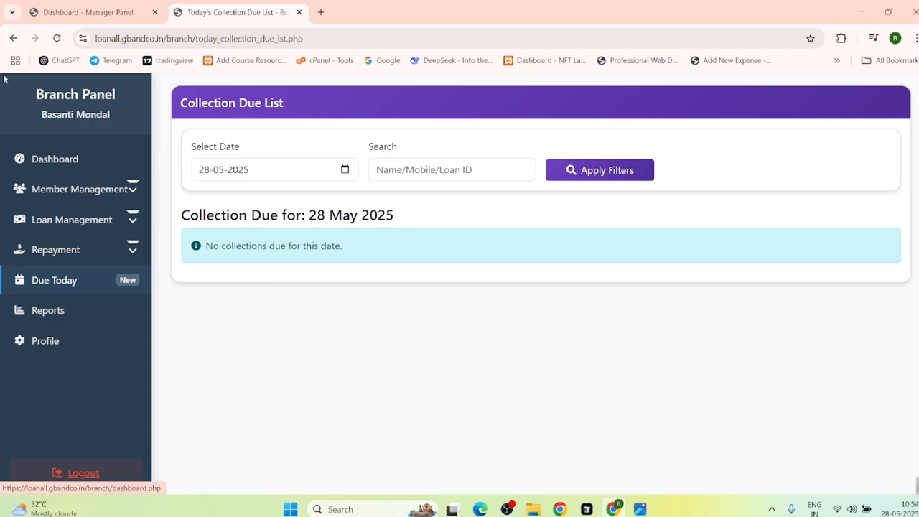
click(13, 38)
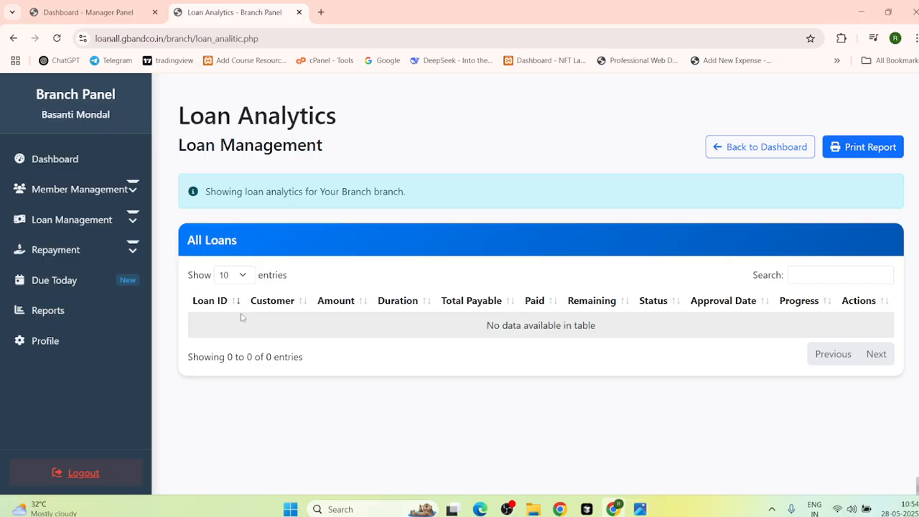
click(12, 38)
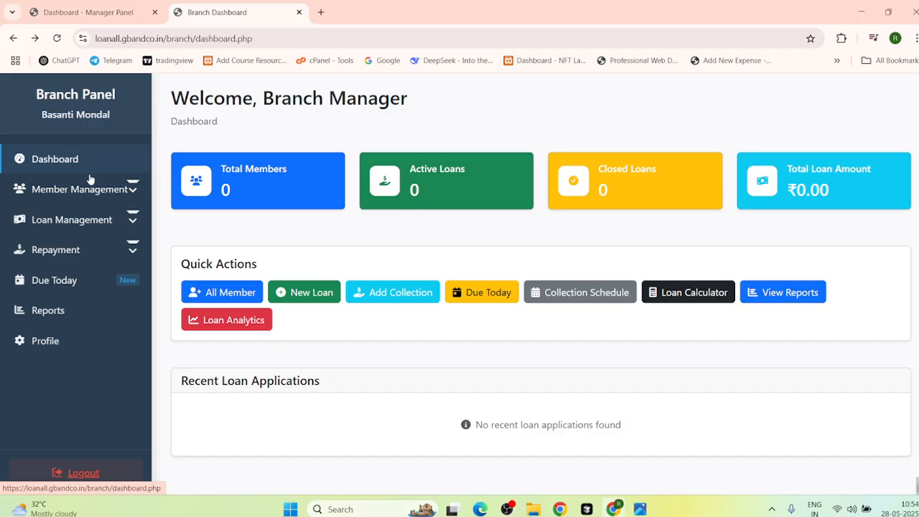
Step: View the All Members list, then open and scroll the Add Loan form
click(130, 195)
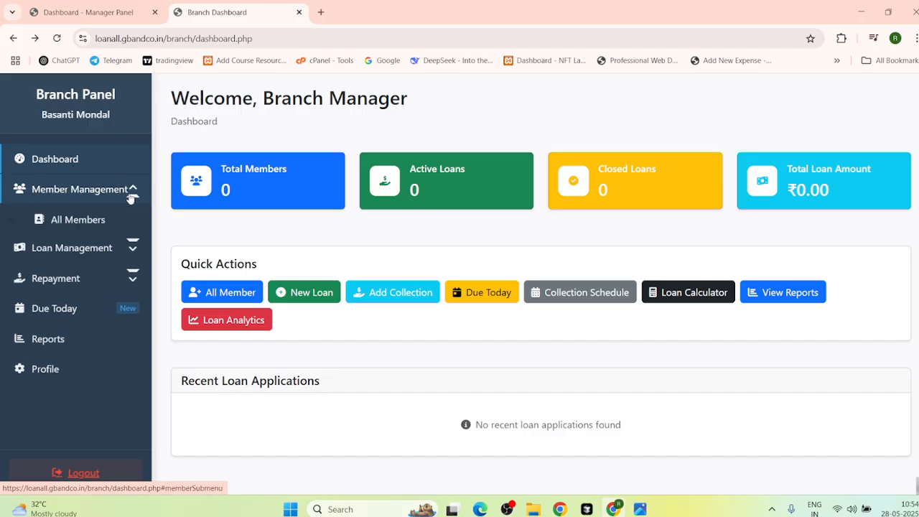
click(71, 219)
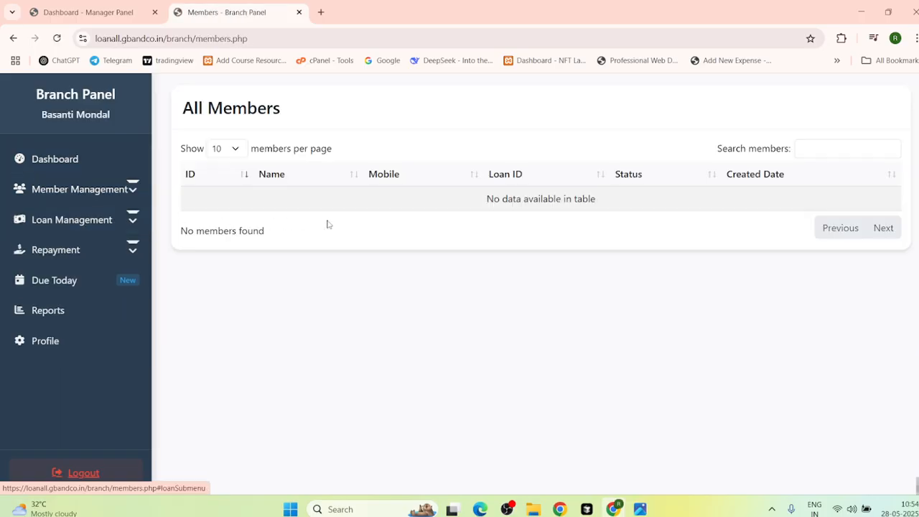
click(101, 224)
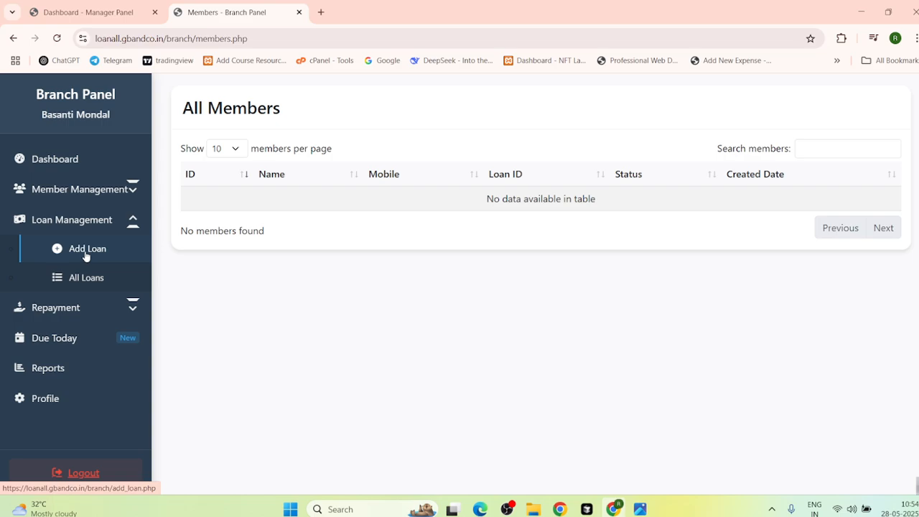
click(85, 252)
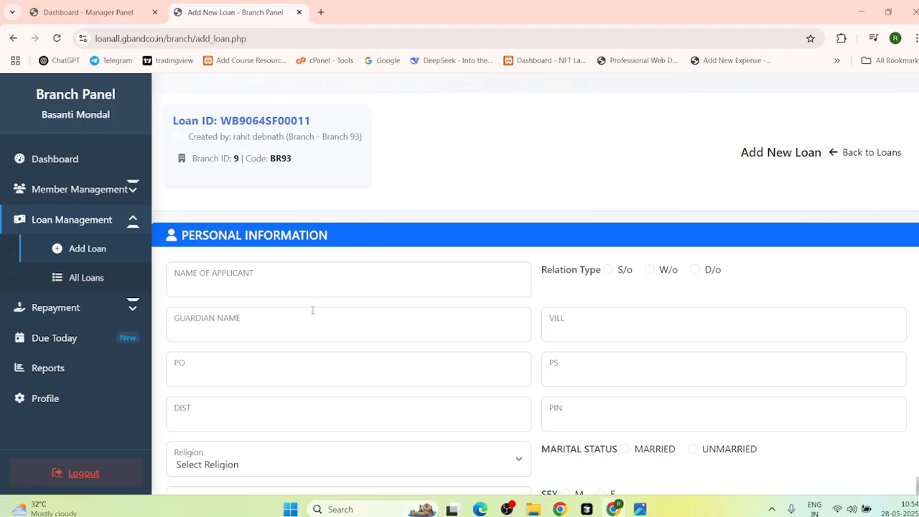
scroll(316, 308, down, 8)
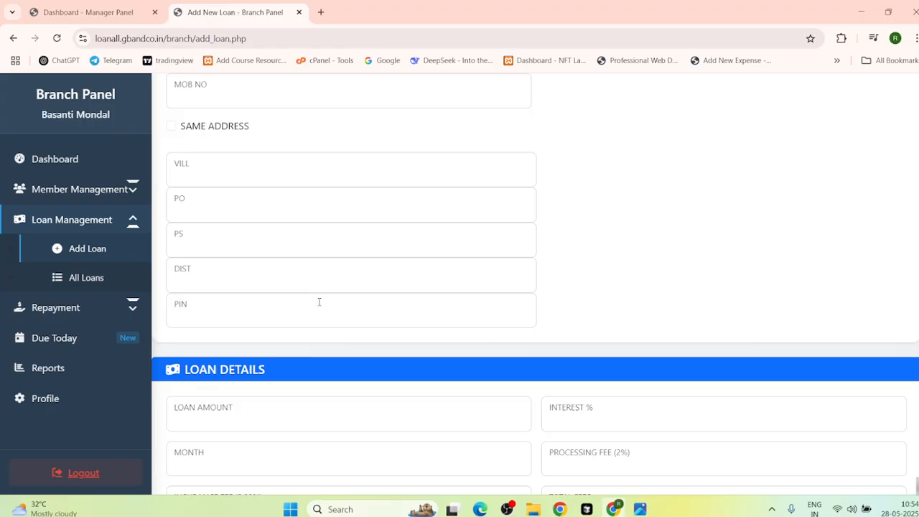
scroll(319, 304, up, 3)
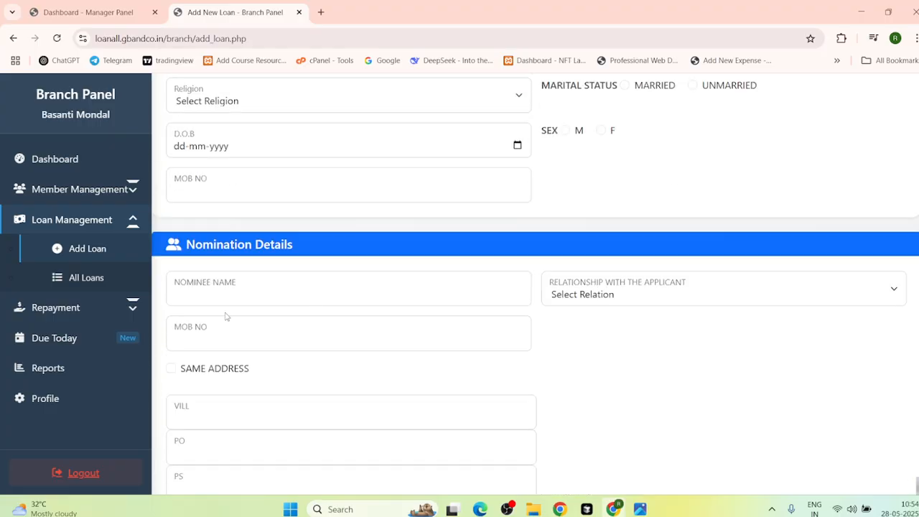
Step: Check the empty All Loans list, then open Add Collection and toggle the Select Loan picker
click(76, 278)
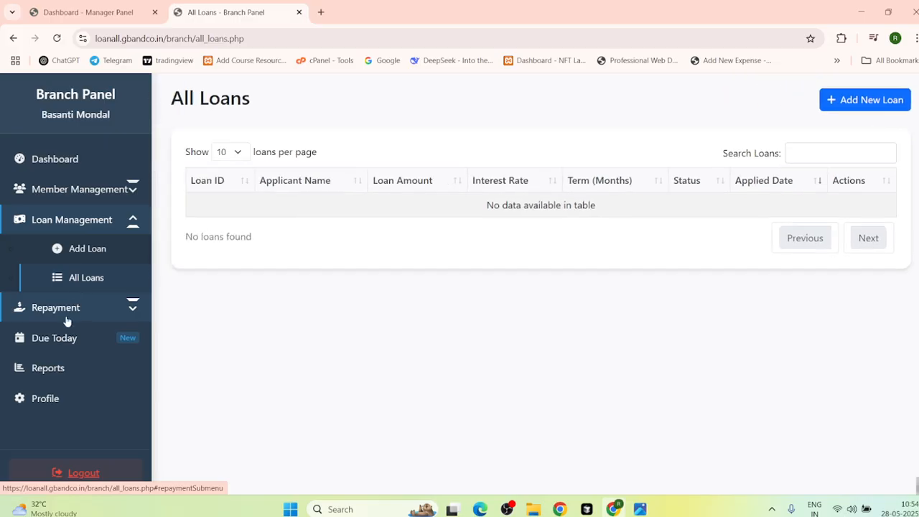
click(85, 224)
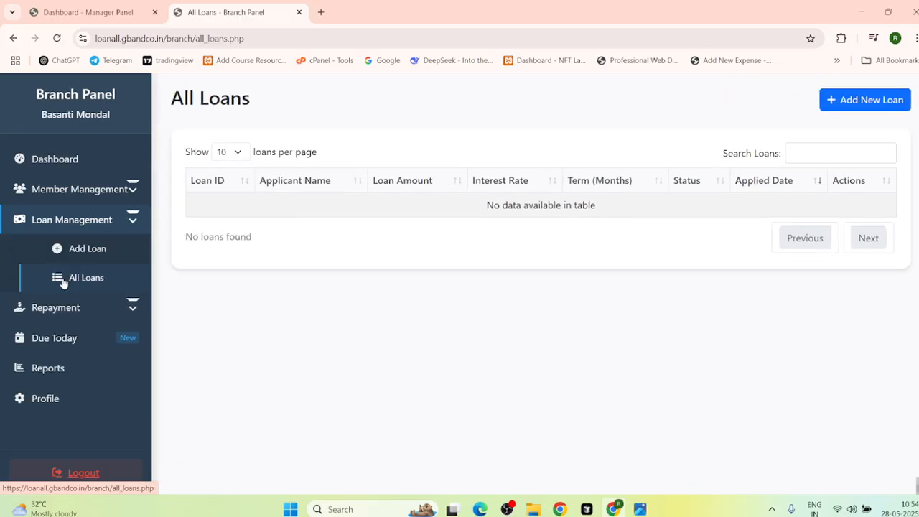
click(66, 316)
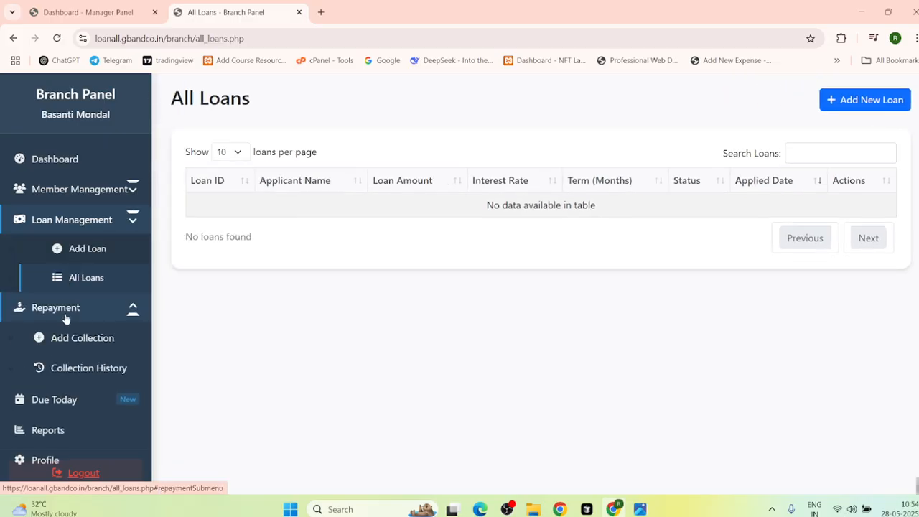
click(102, 346)
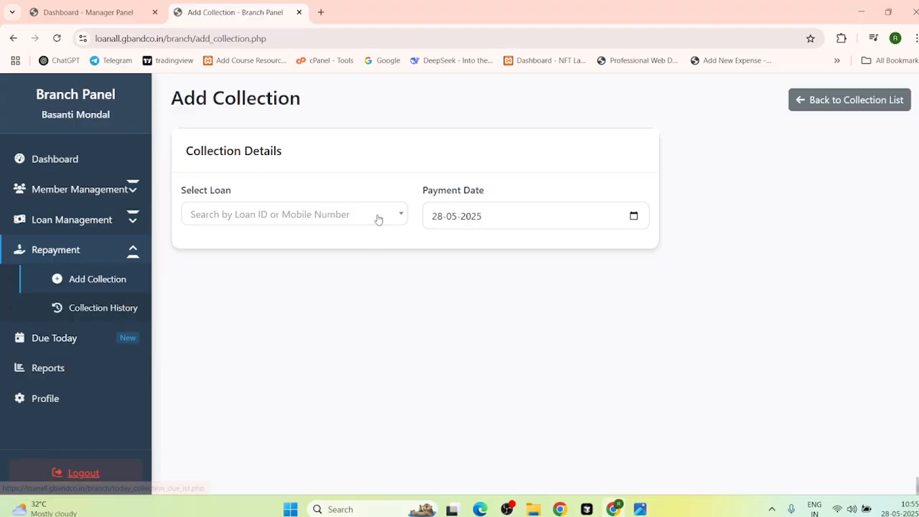
click(379, 216)
click(378, 215)
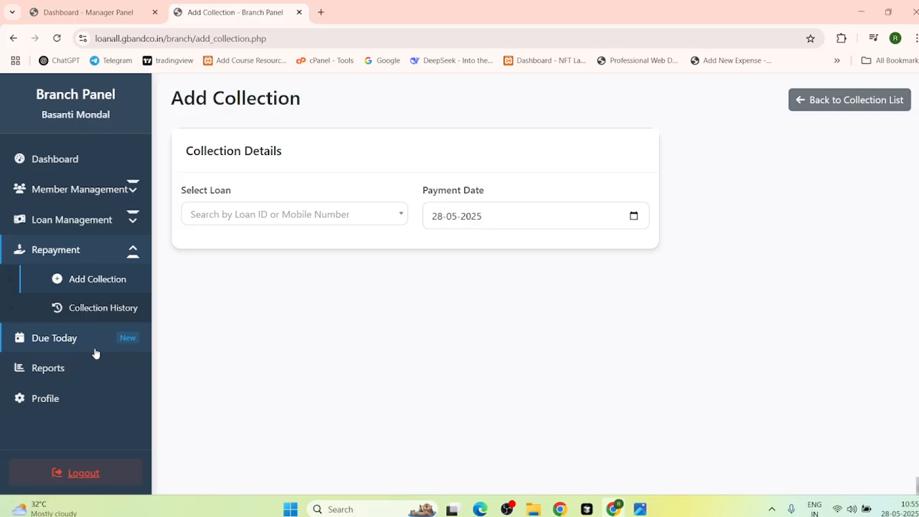
Step: Browse the collection history records under Repayment
click(107, 308)
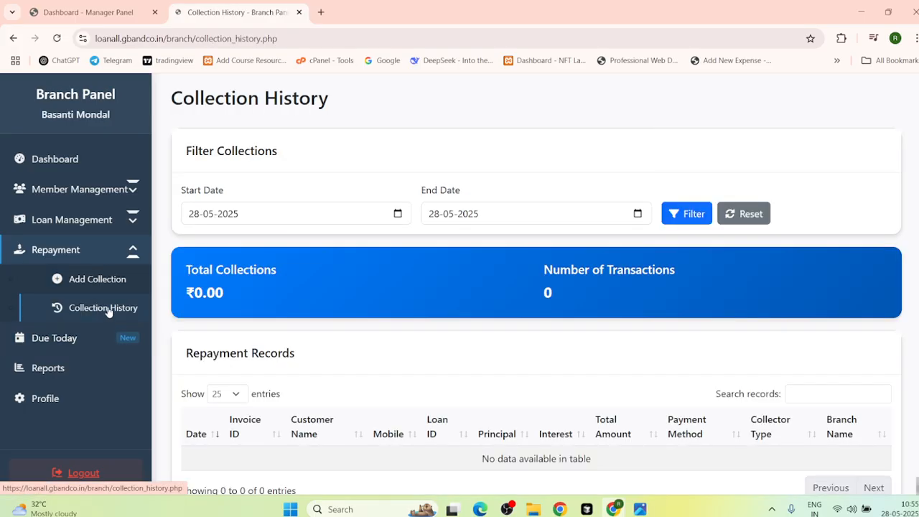
scroll(319, 387, down, 1)
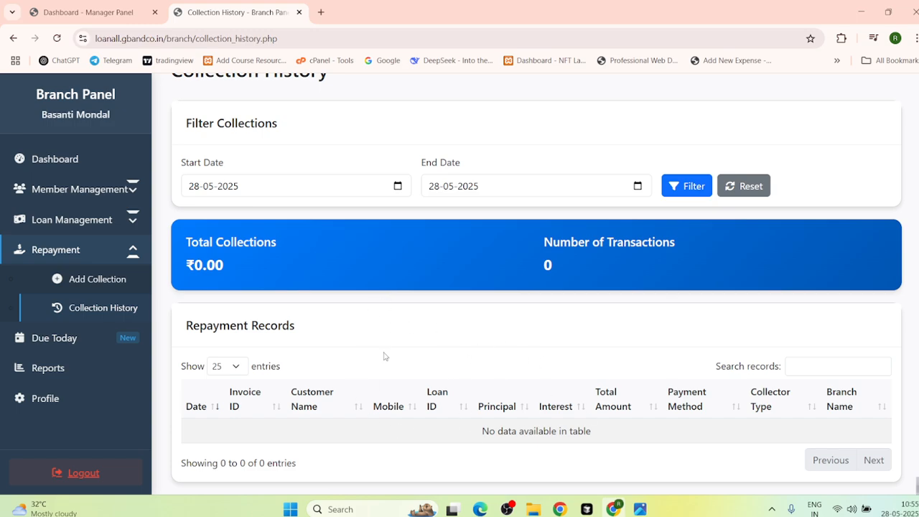
click(139, 250)
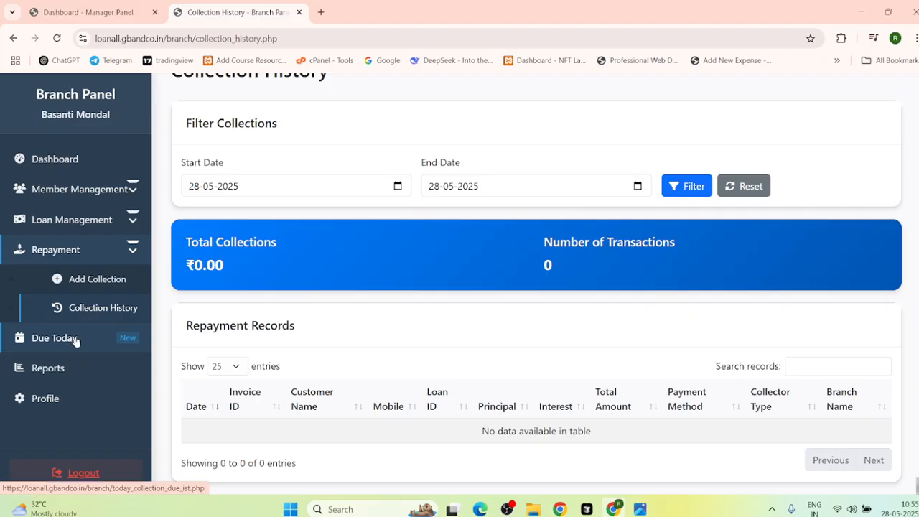
Step: Review the Collection Reports showing 0 collections and ₹0.00, then open the Branch Profile
click(58, 373)
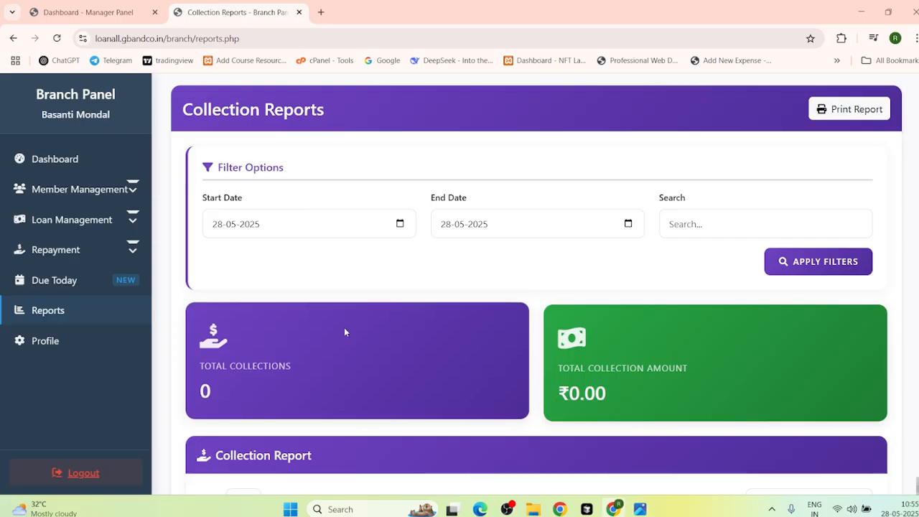
scroll(343, 327, down, 1)
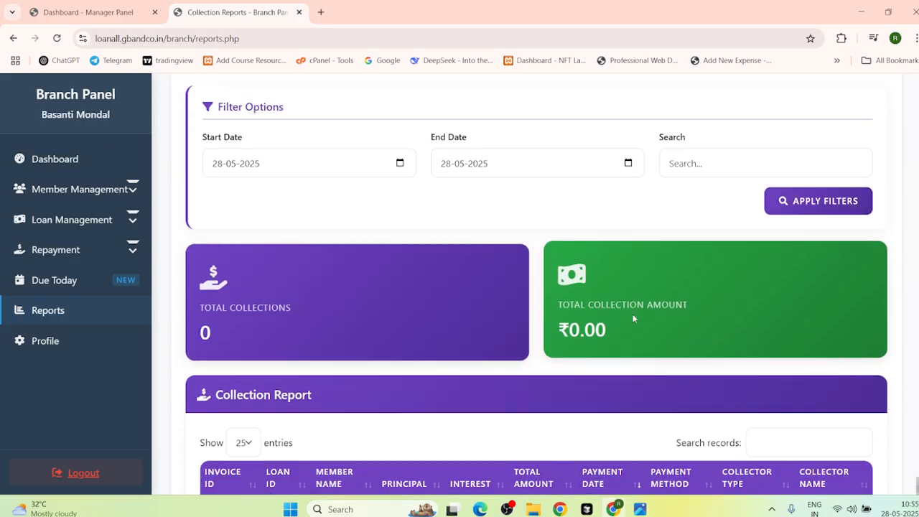
scroll(655, 314, down, 3)
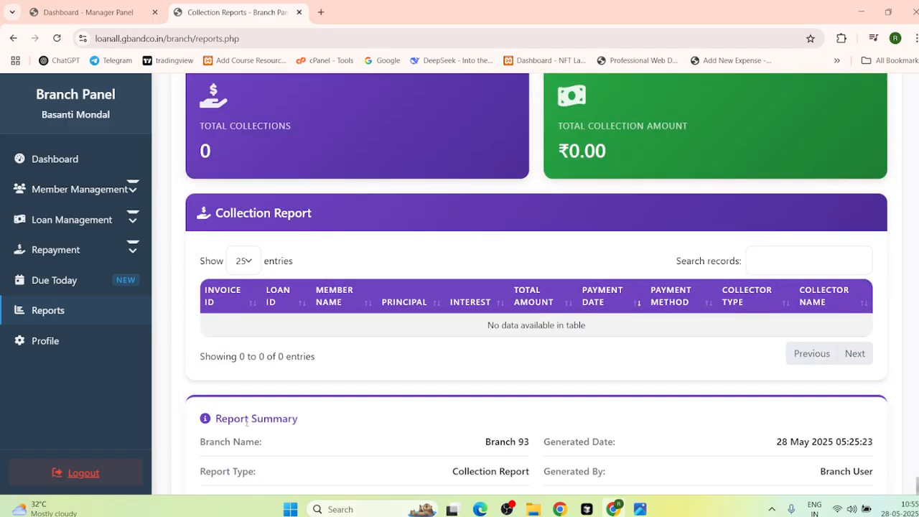
scroll(455, 266, down, 1)
scroll(408, 252, up, 5)
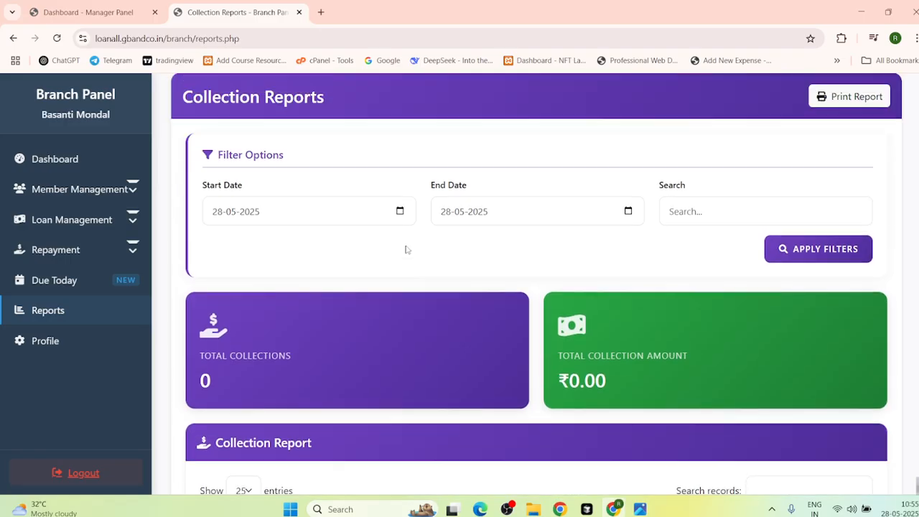
click(58, 343)
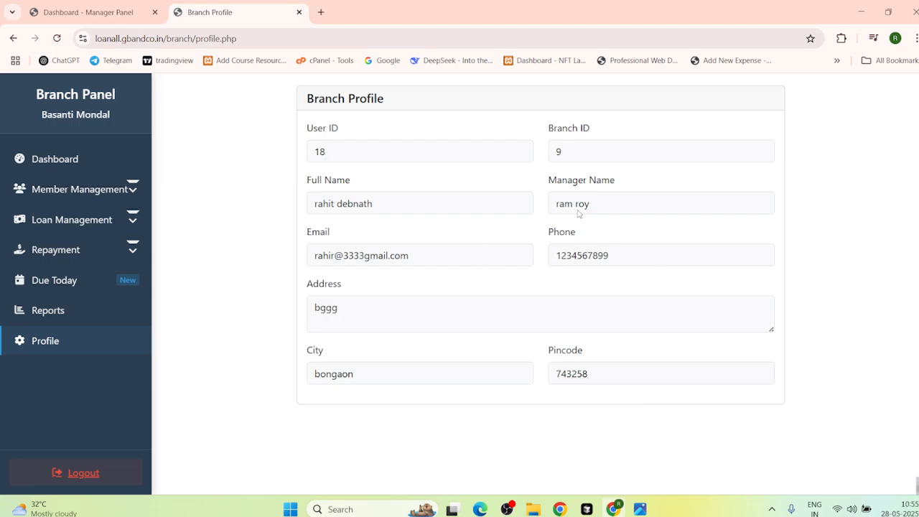
Step: Log out of the Branch Panel, returning to the Office Login page
click(63, 475)
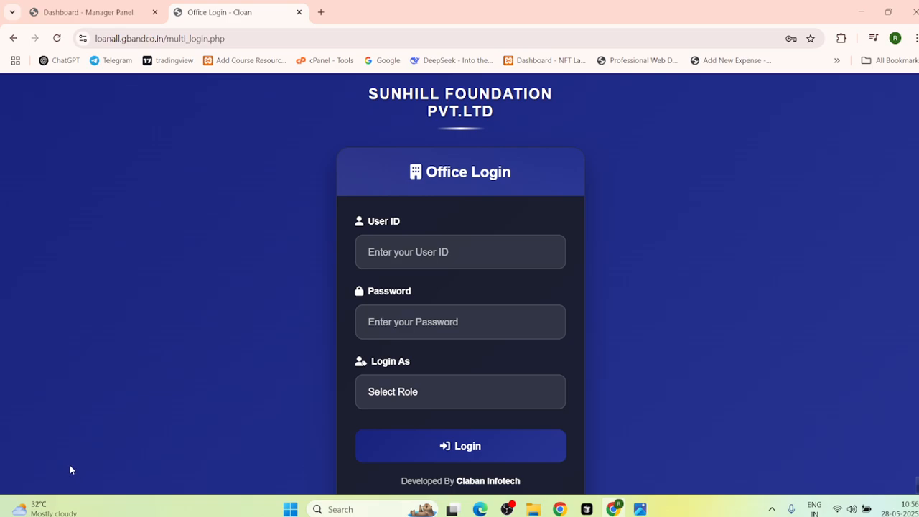
Step: Enter the login user ID and password on the Office Login page
click(438, 248)
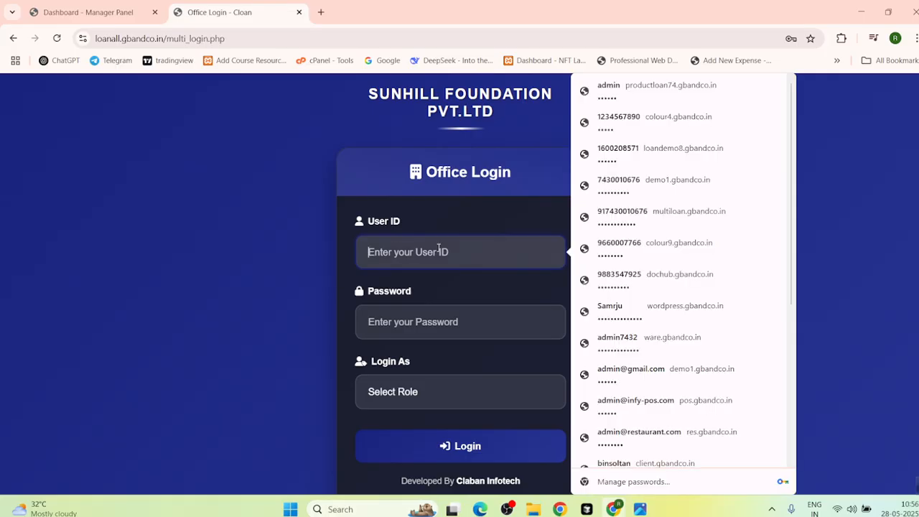
text(r)
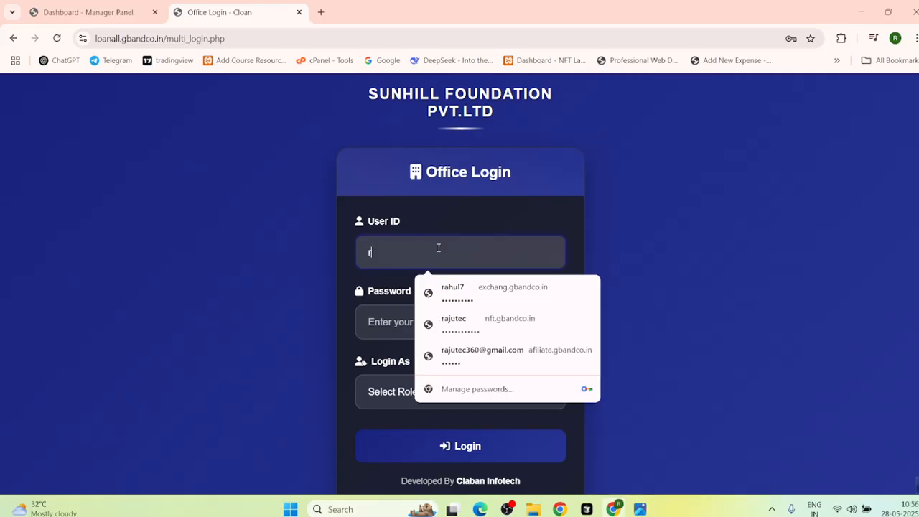
text(ahit3)
key(Tab)
text(**)
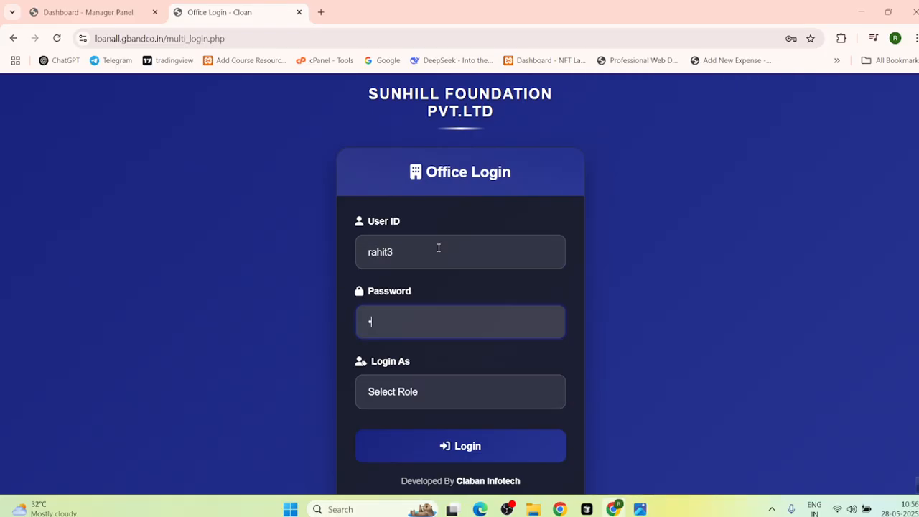
click(439, 247)
text(33)
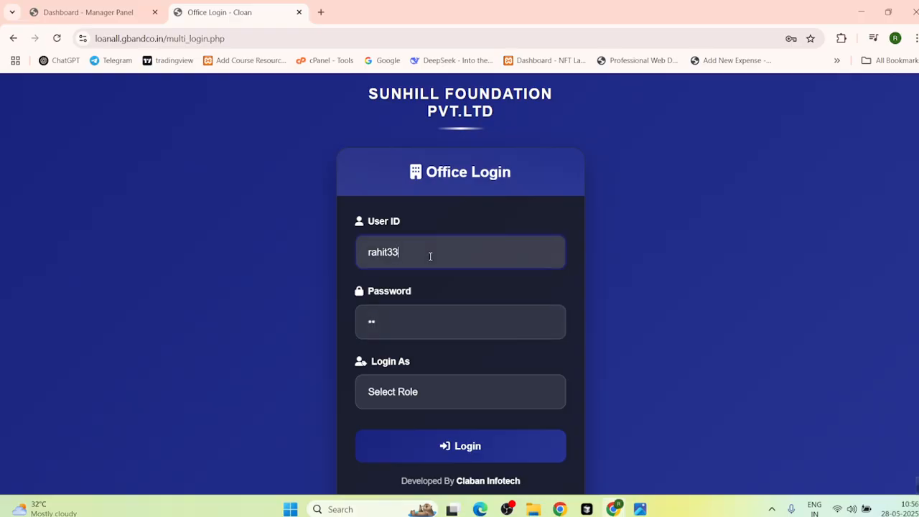
click(402, 324)
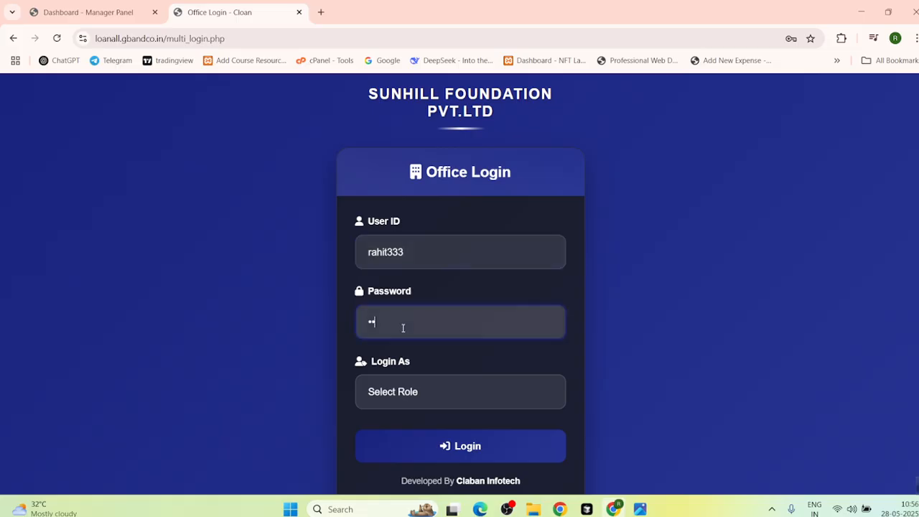
key(BackSpace)
key(BackSpace)
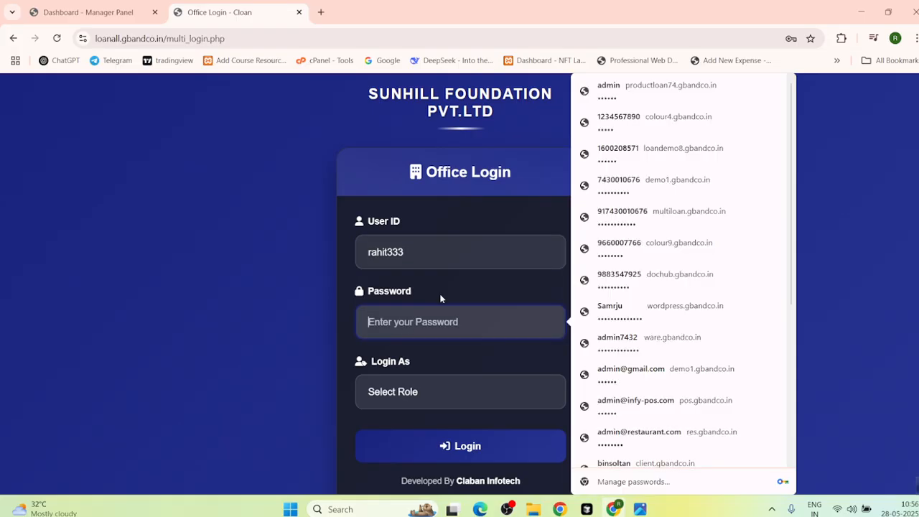
text(******)
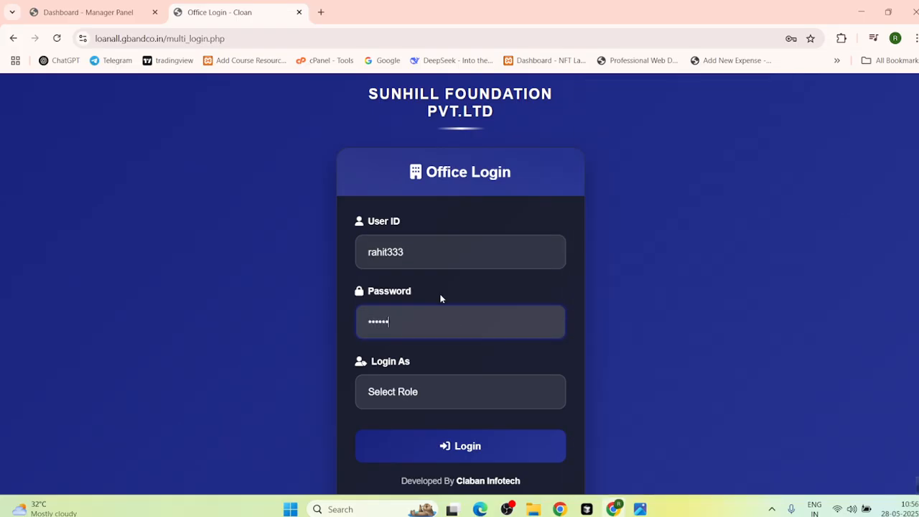
Step: Log in with the Agent role, re-entering the password after the first attempt fails
click(388, 393)
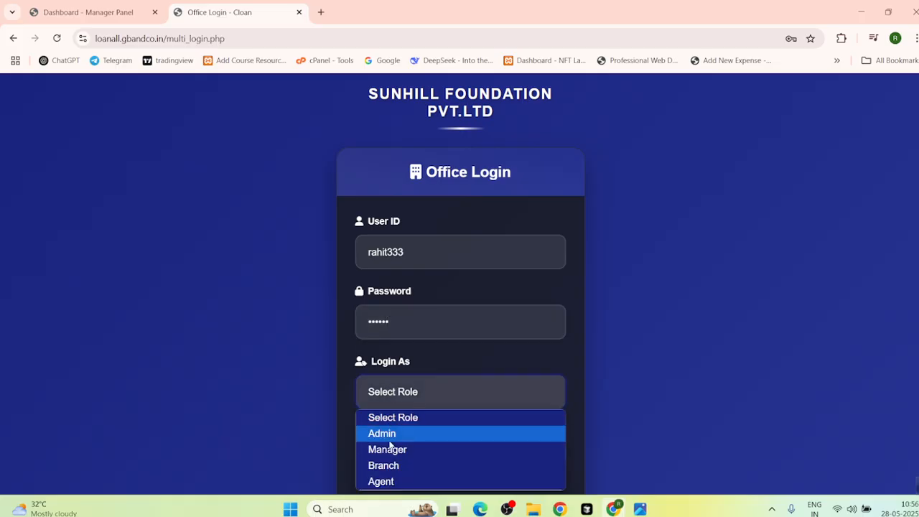
click(403, 485)
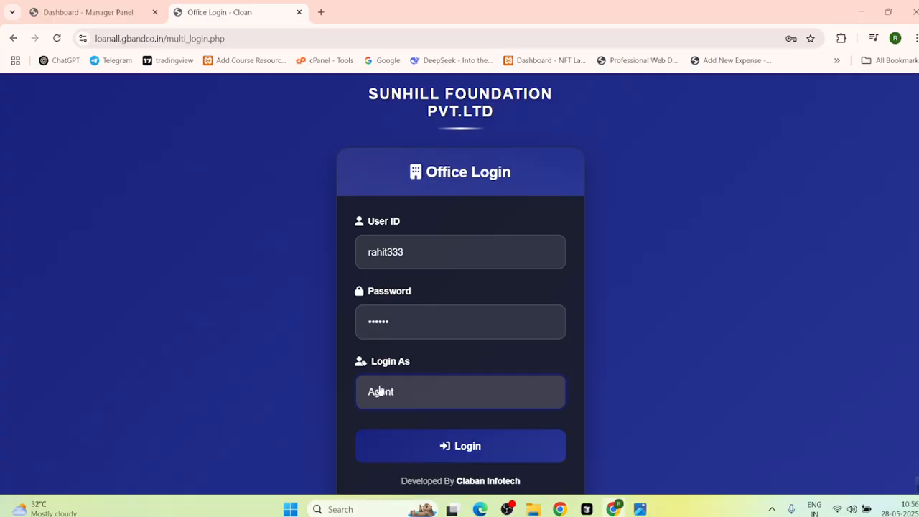
click(402, 449)
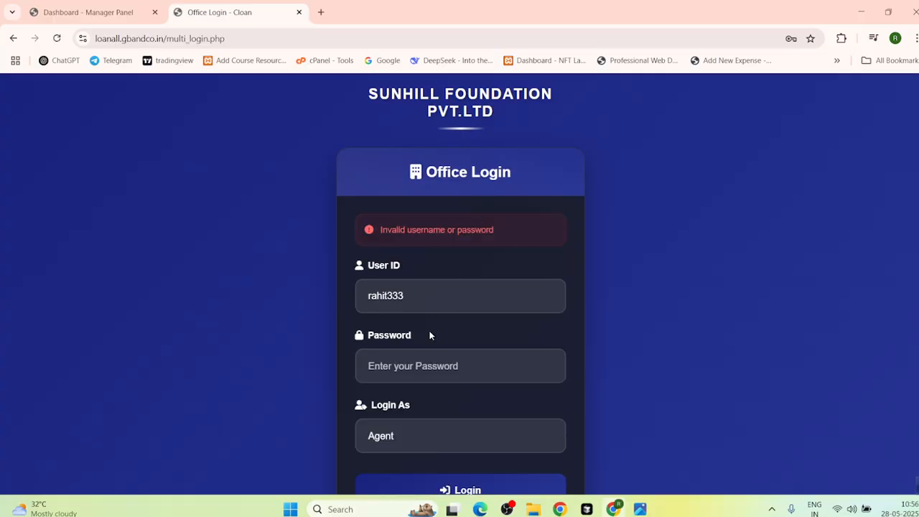
click(426, 361)
text(•••)
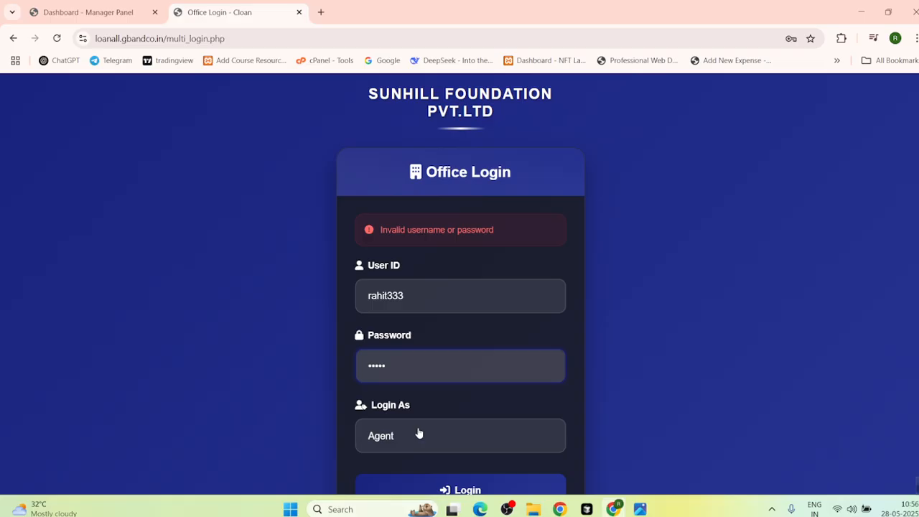
click(415, 489)
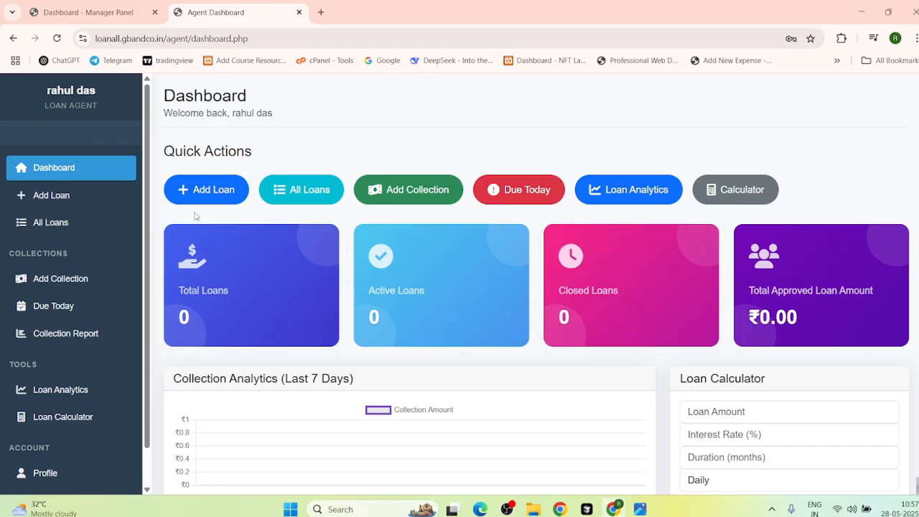
click(211, 189)
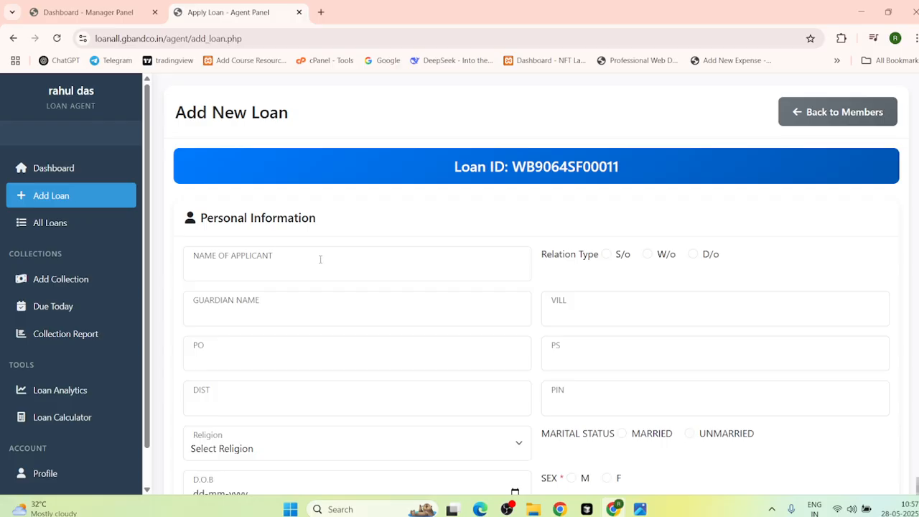
scroll(316, 263, down, 4)
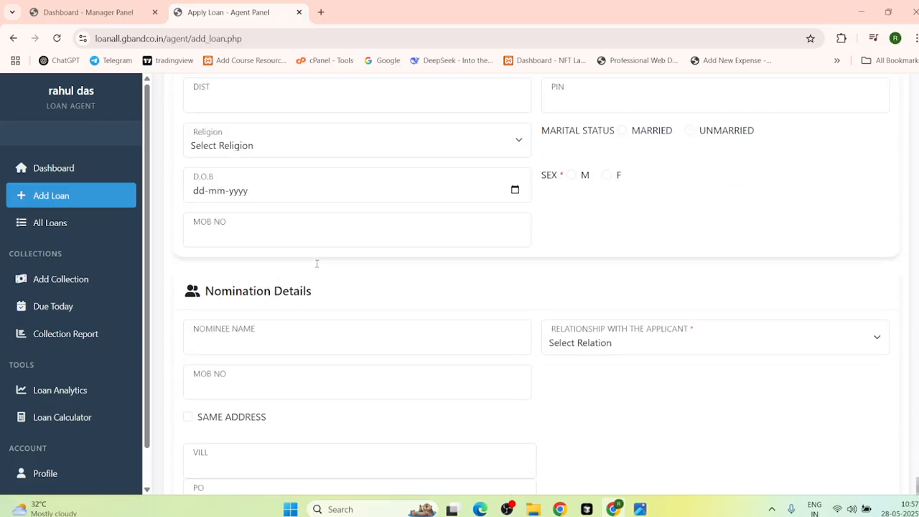
scroll(316, 265, down, 3)
scroll(316, 260, up, 5)
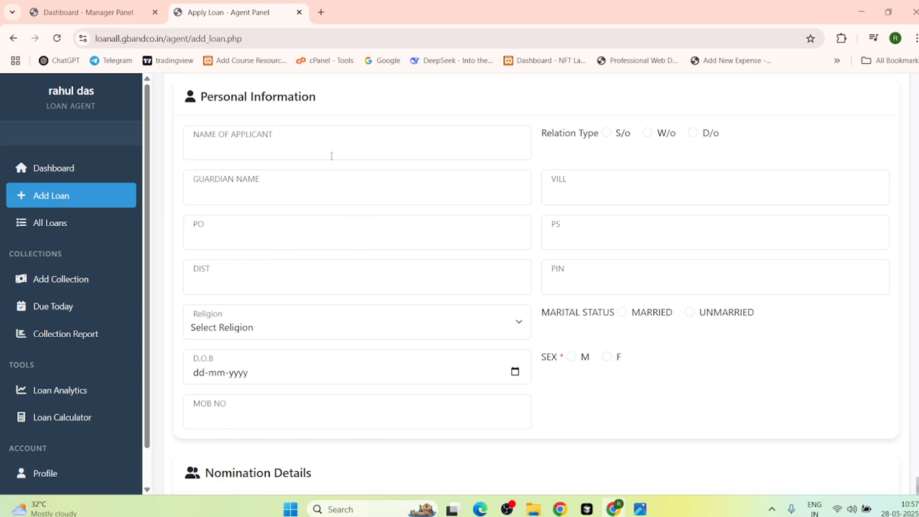
scroll(274, 327, up, 2)
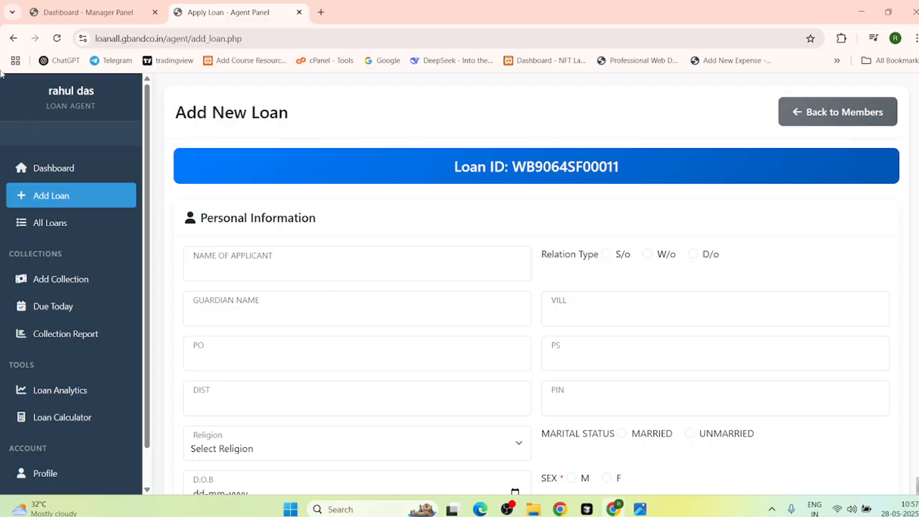
click(13, 38)
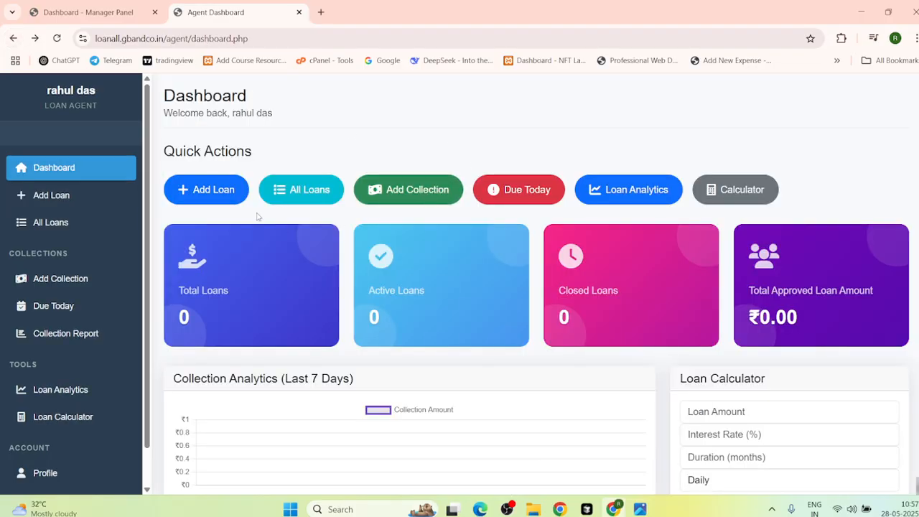
click(291, 199)
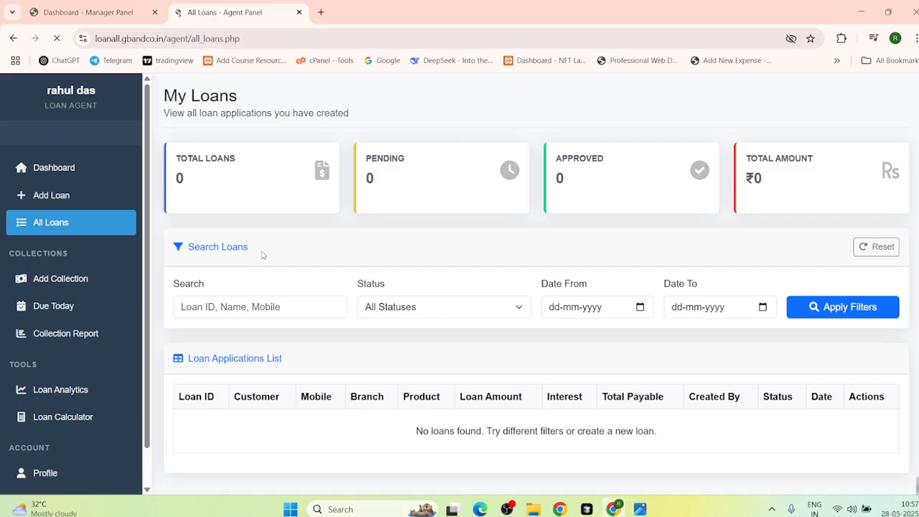
scroll(450, 349, down, 1)
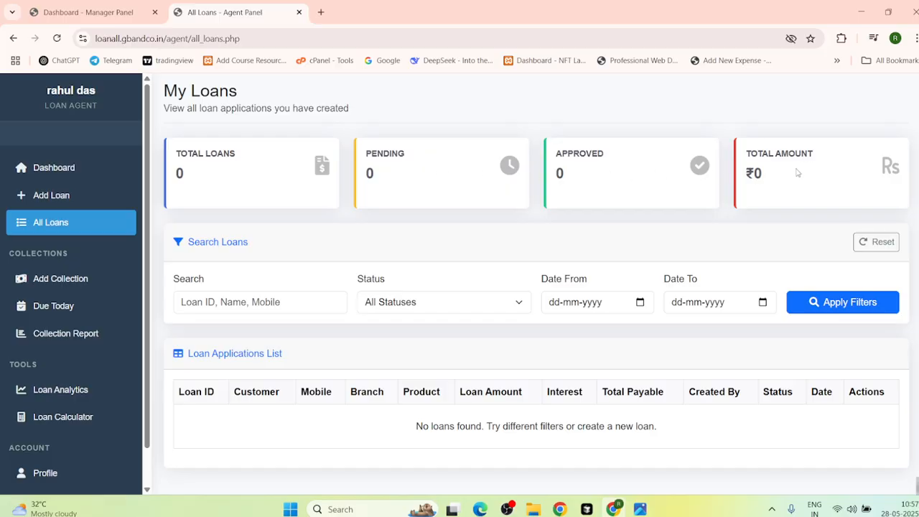
click(14, 38)
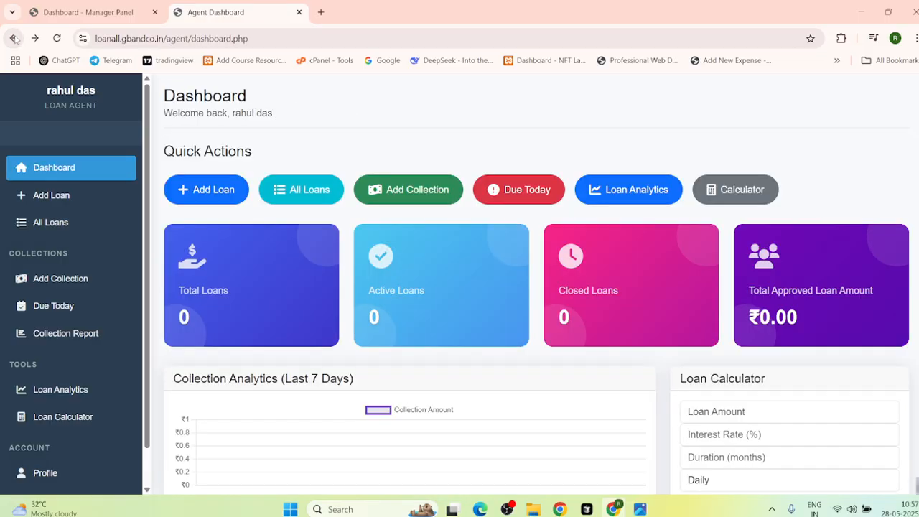
click(400, 191)
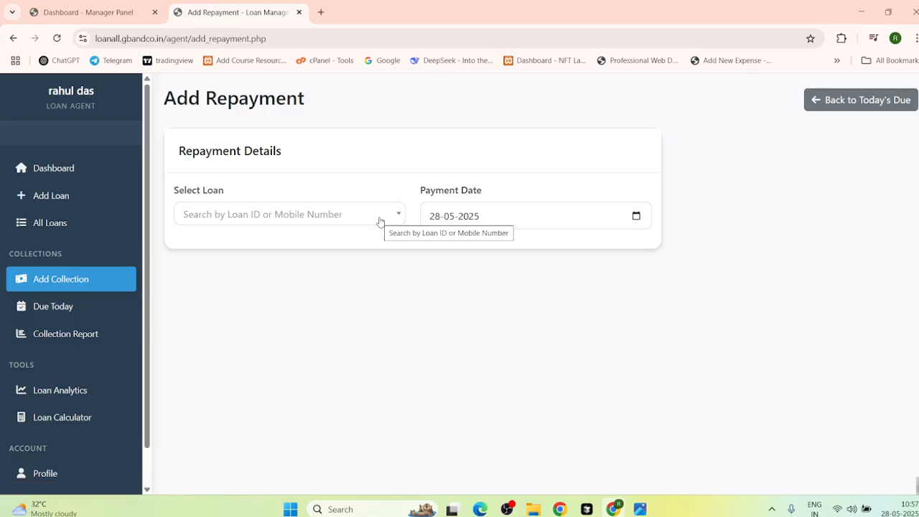
Step: Choose the loan to record the repayment against
click(381, 221)
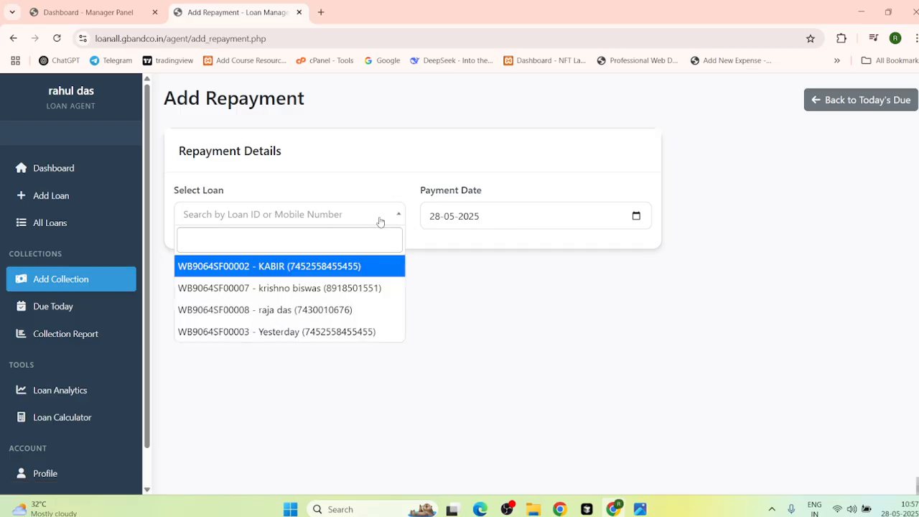
click(287, 314)
scroll(313, 362, down, 3)
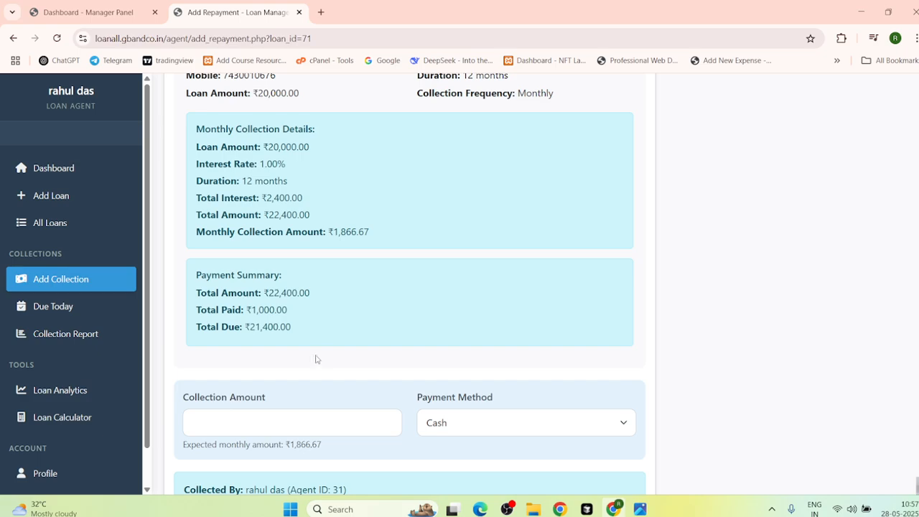
scroll(315, 359, down, 2)
Step: Enter 1866 as the collection amount
click(330, 250)
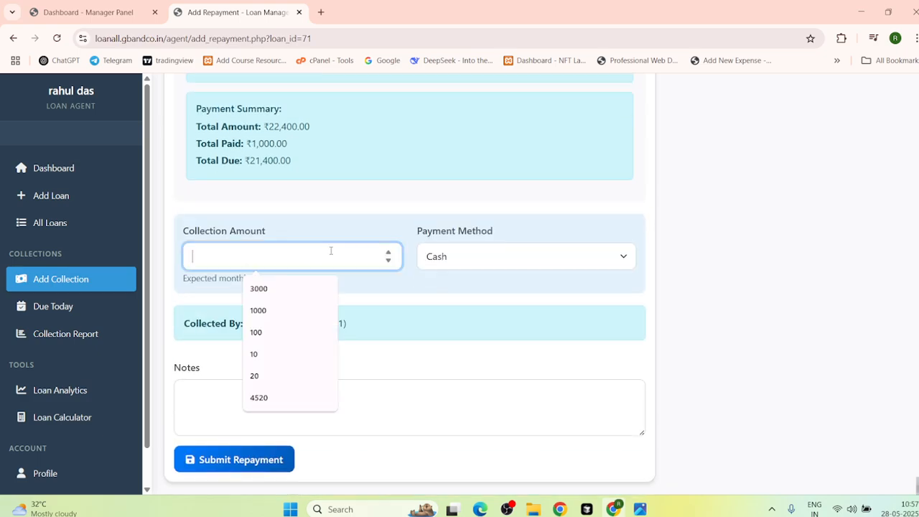
click(180, 204)
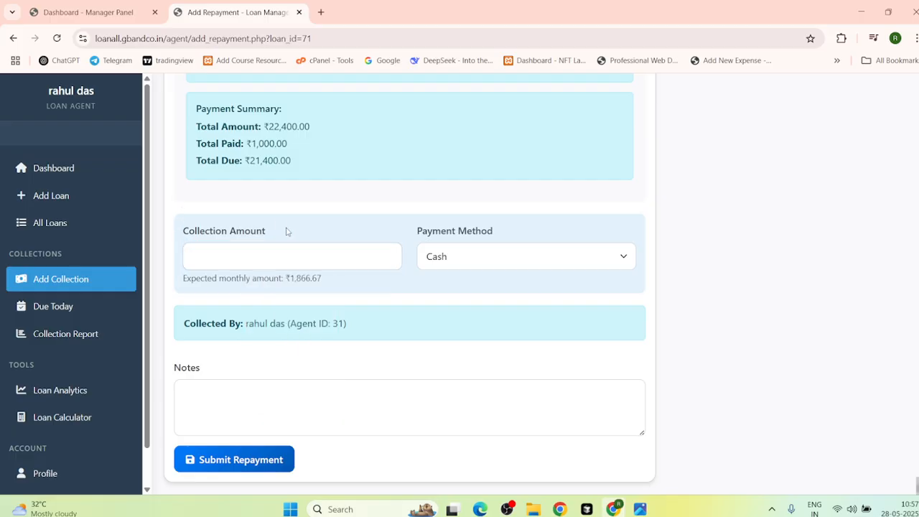
click(294, 252)
text(185656)
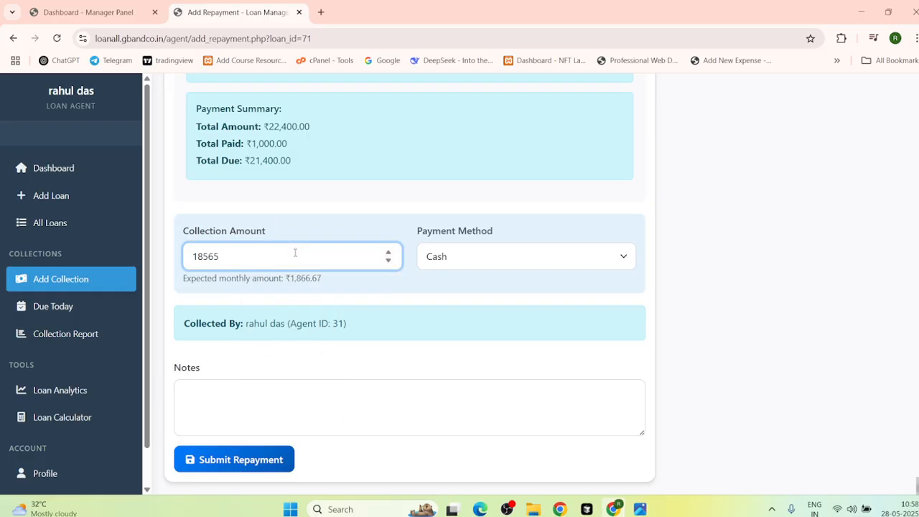
key(BackSpace)
key(BackSpace)
key(BackSpace)
key(BackSpace)
key(BackSpace)
text(18)
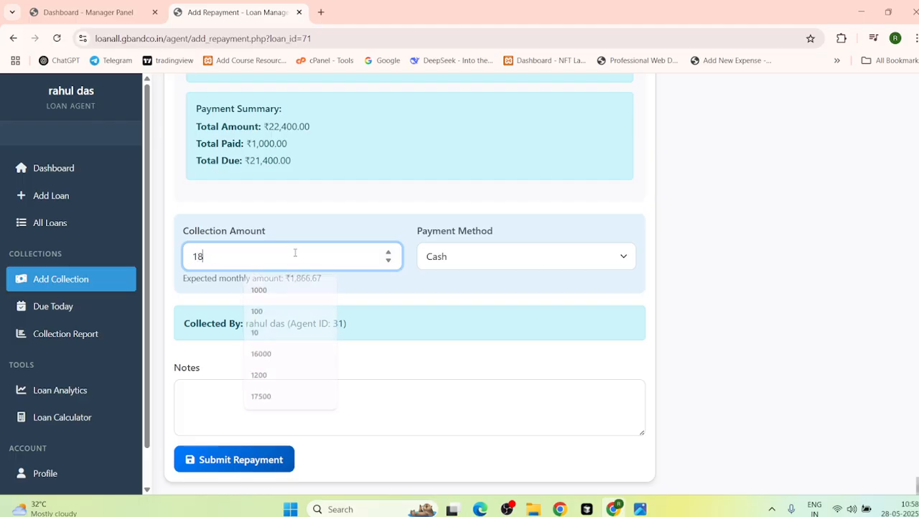
text(66)
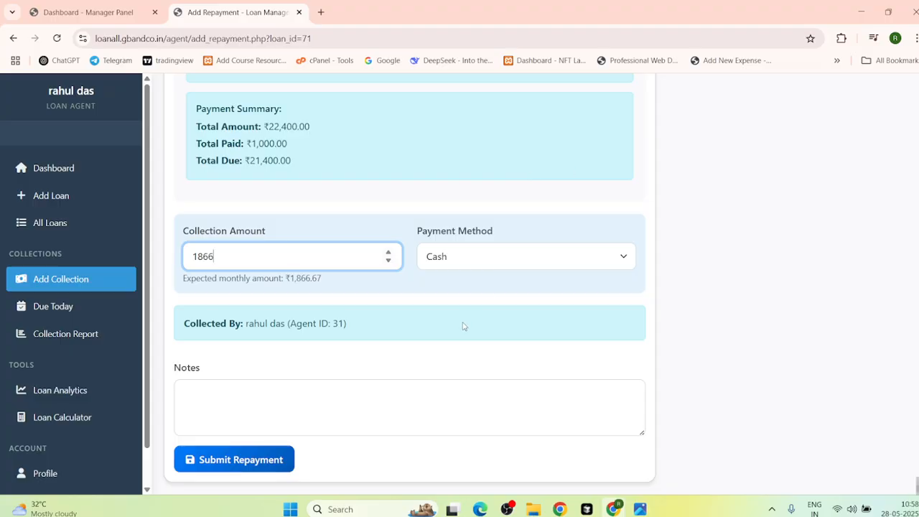
Step: Keep Cash as the payment method, add a short note, and submit the repayment
click(471, 260)
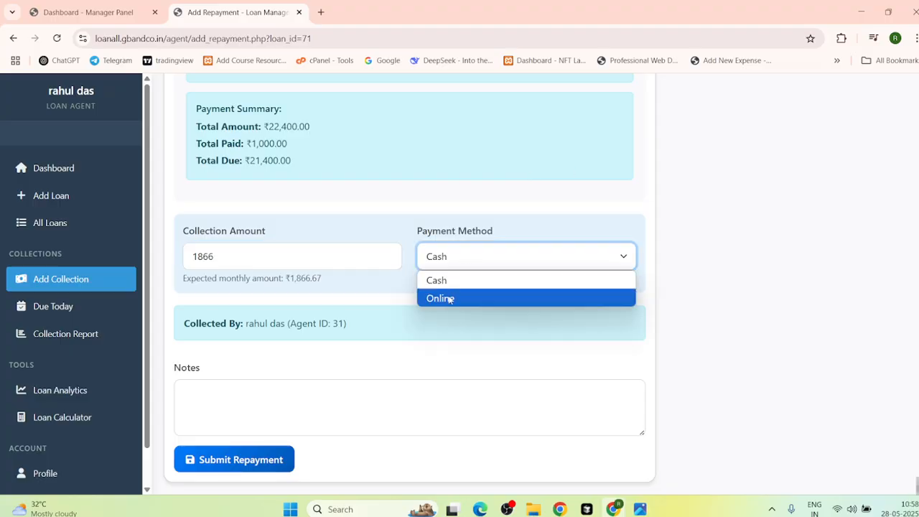
click(443, 281)
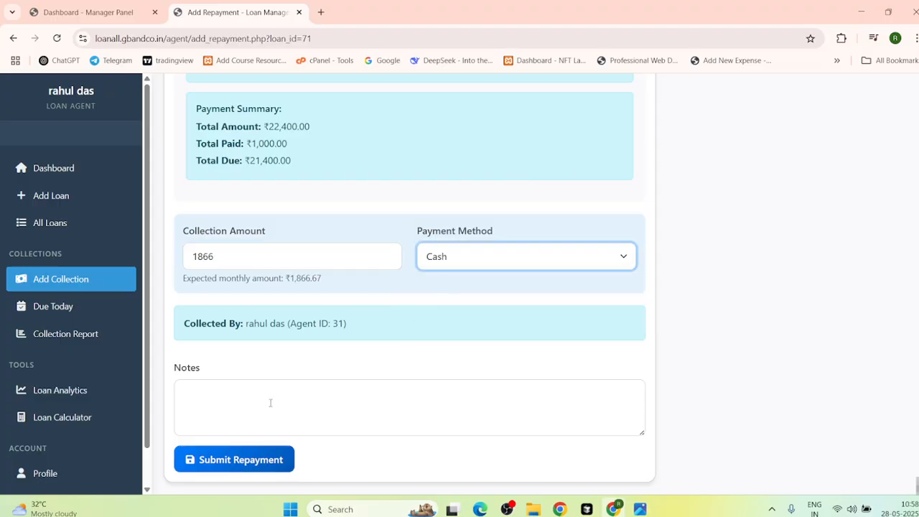
click(238, 403)
text(hfgxhgb)
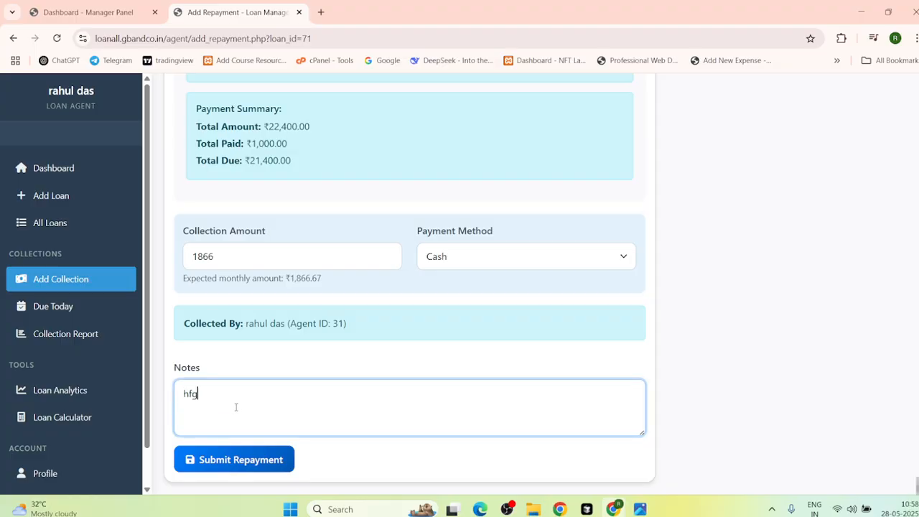
click(239, 462)
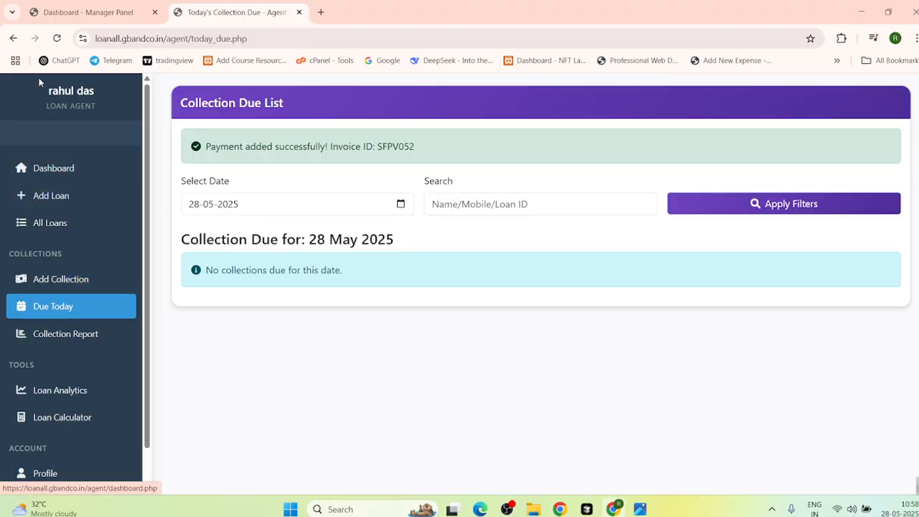
Step: Check the Collection Report showing ₹1,866.00 in total collections, then return to the agent dashboard
click(12, 38)
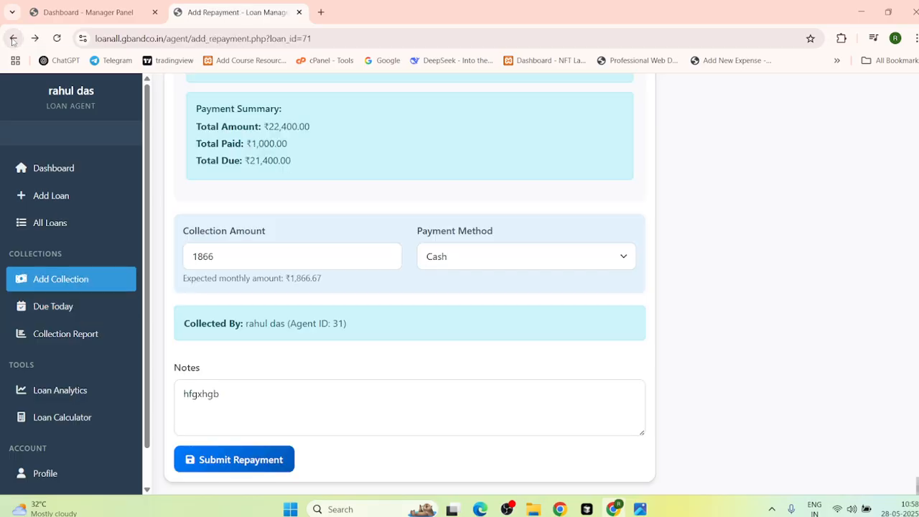
click(12, 38)
click(12, 39)
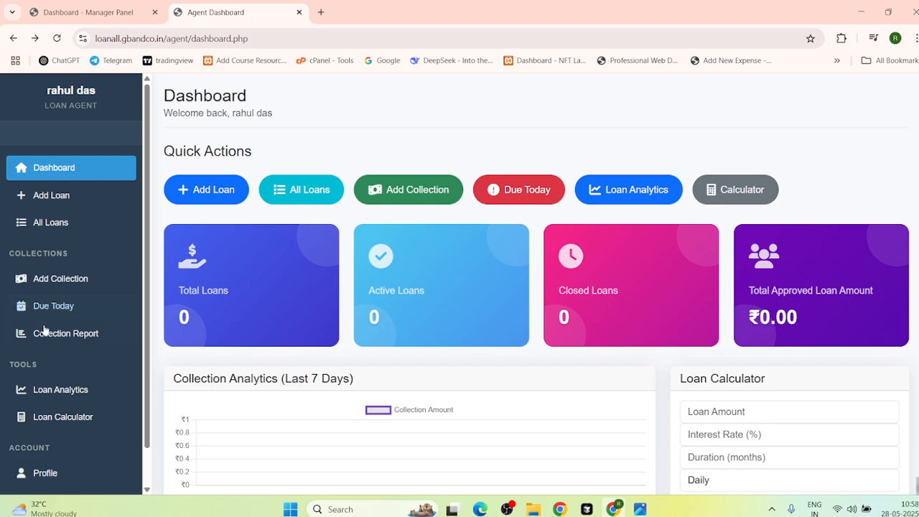
click(91, 336)
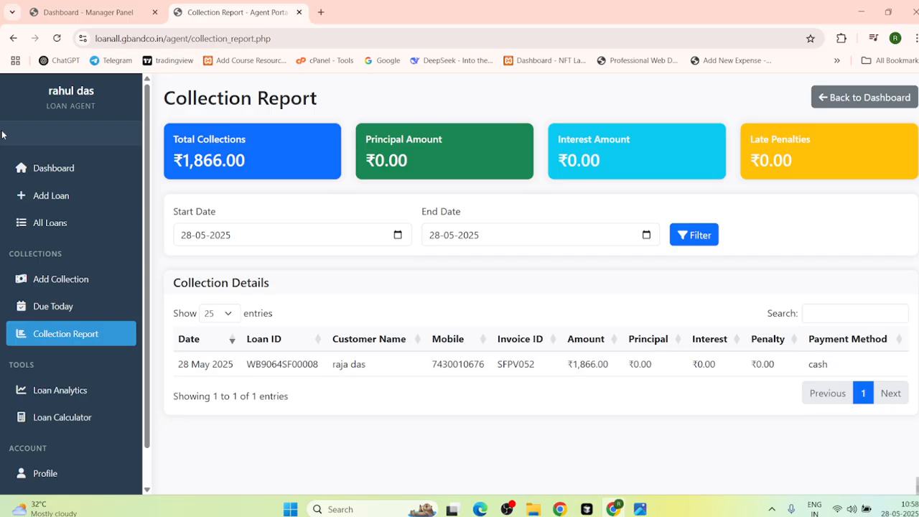
click(13, 38)
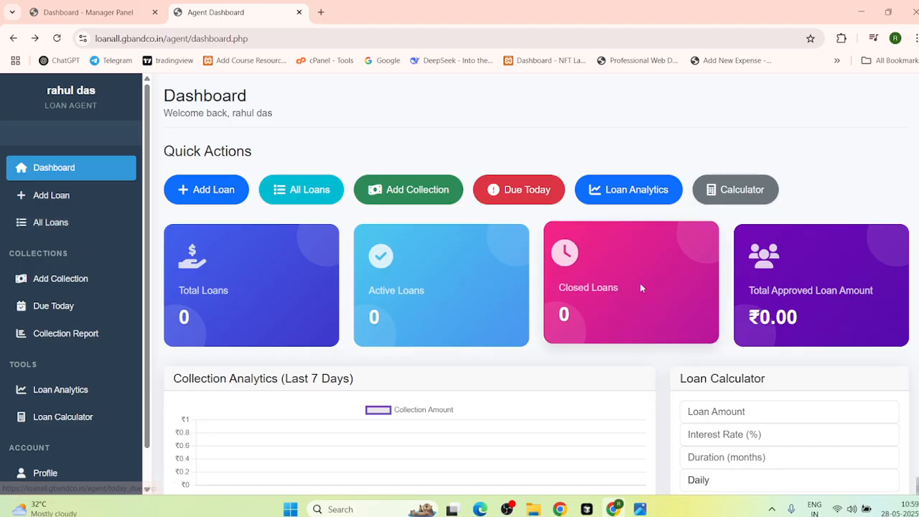
click(736, 188)
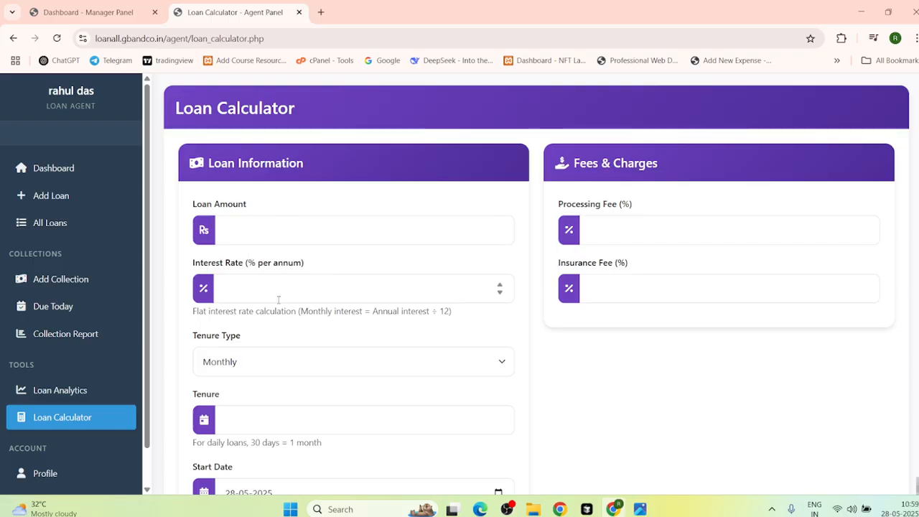
scroll(277, 299, down, 2)
scroll(278, 295, up, 2)
scroll(324, 401, down, 2)
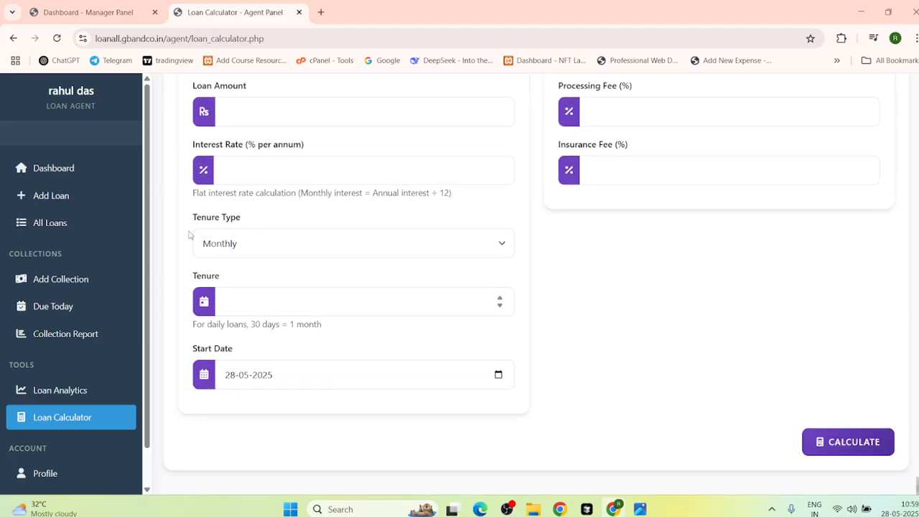
click(13, 38)
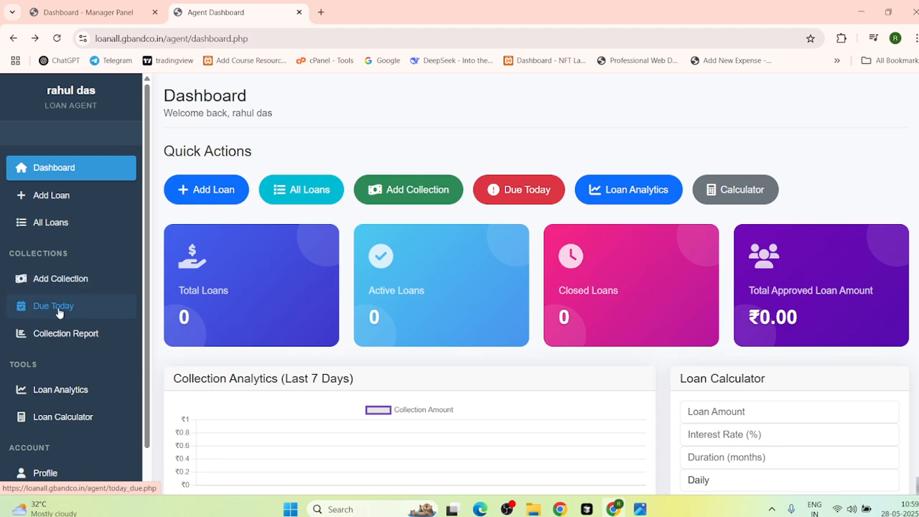
Step: Open the agent Collection Report listing the ₹1,866.00 cash collection of 28 May 2025
click(66, 339)
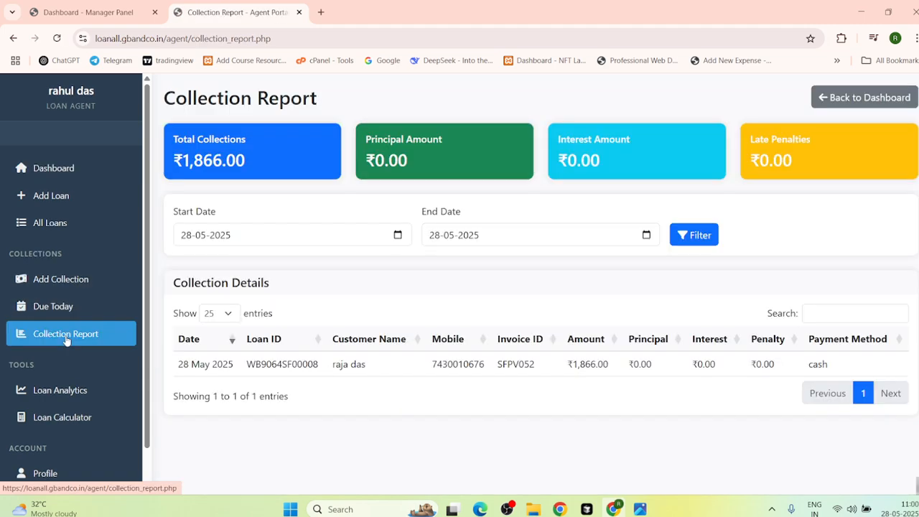
scroll(66, 339, down, 1)
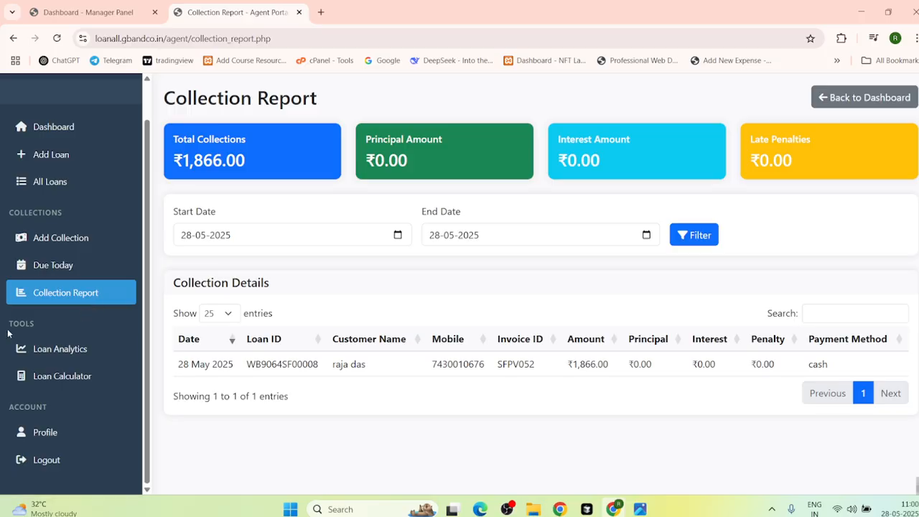
Step: Review Loan Analytics and the first loan's payment details, then open the Loan Calculator
click(78, 350)
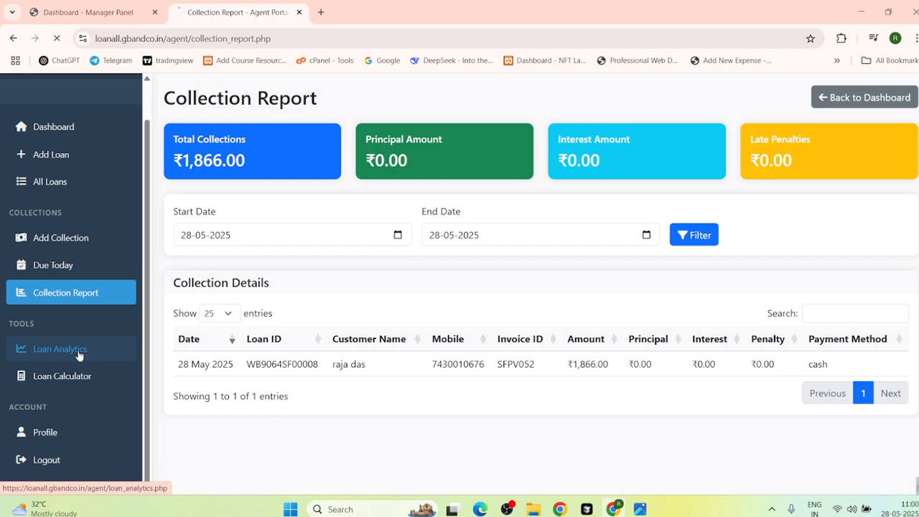
scroll(448, 310, down, 2)
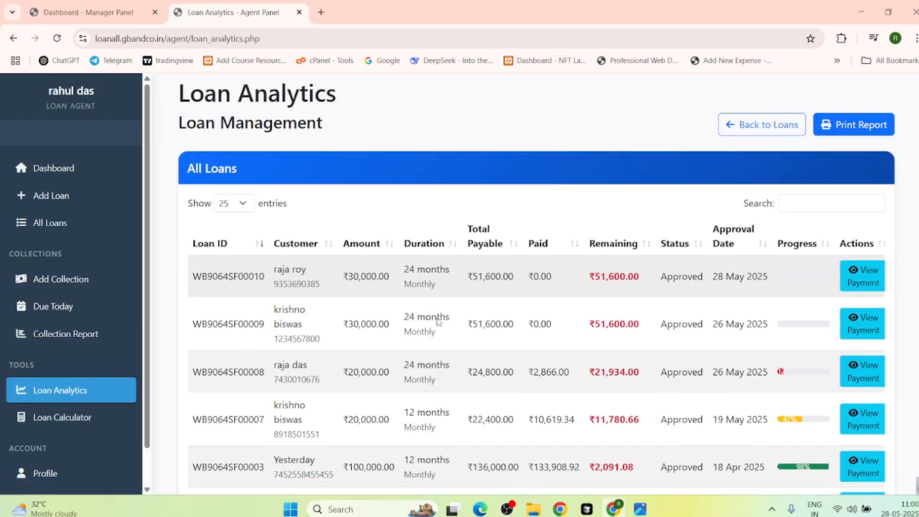
scroll(437, 321, up, 2)
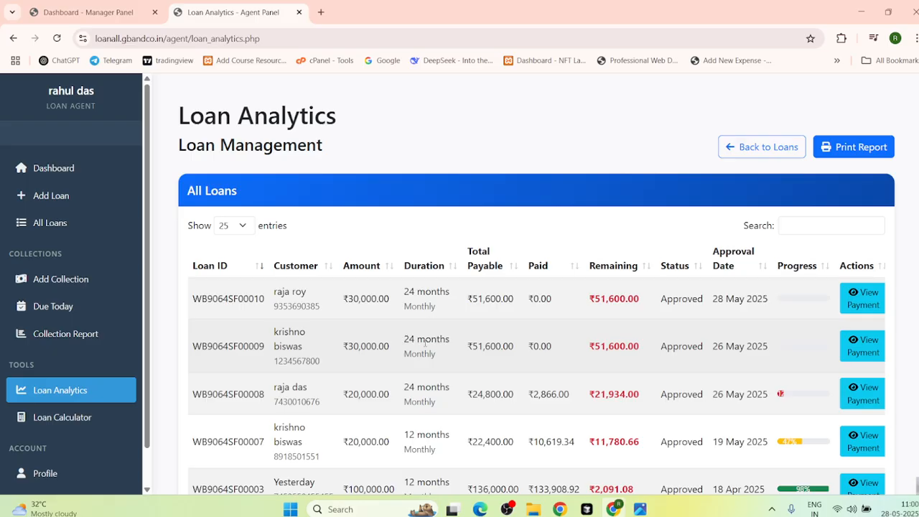
click(861, 305)
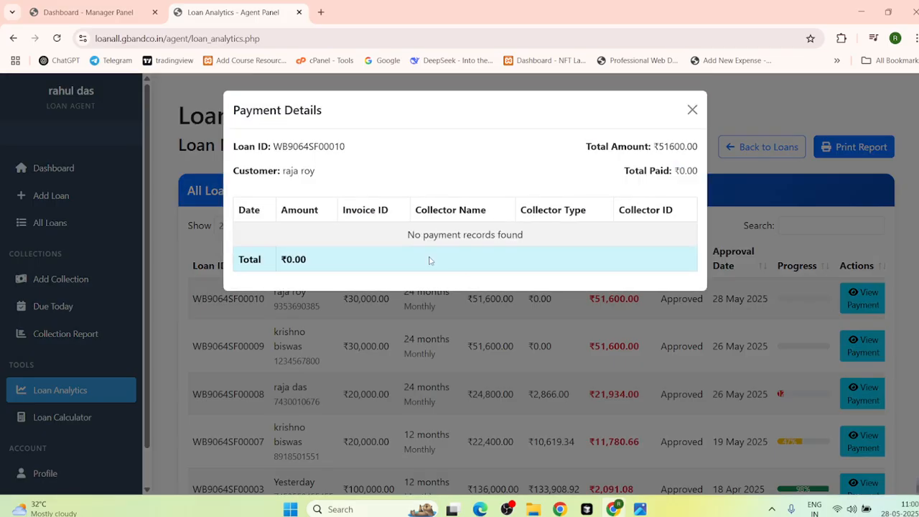
click(692, 109)
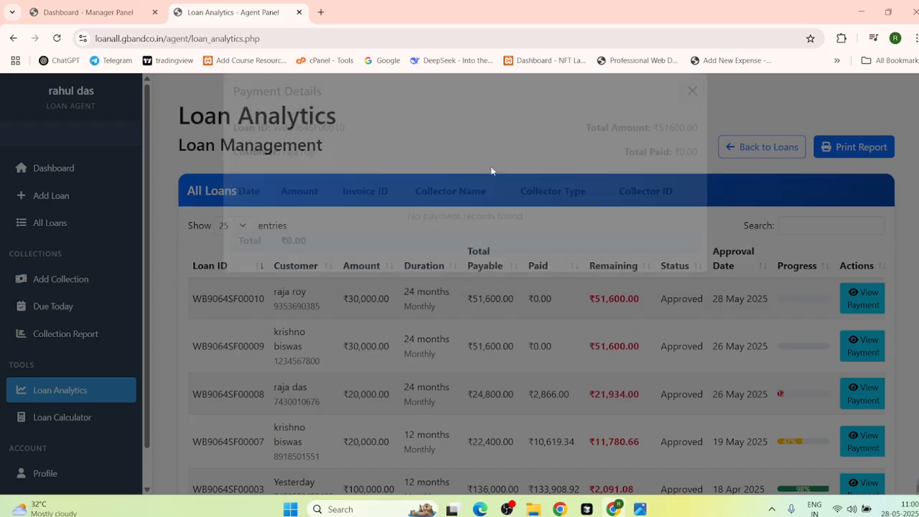
click(21, 416)
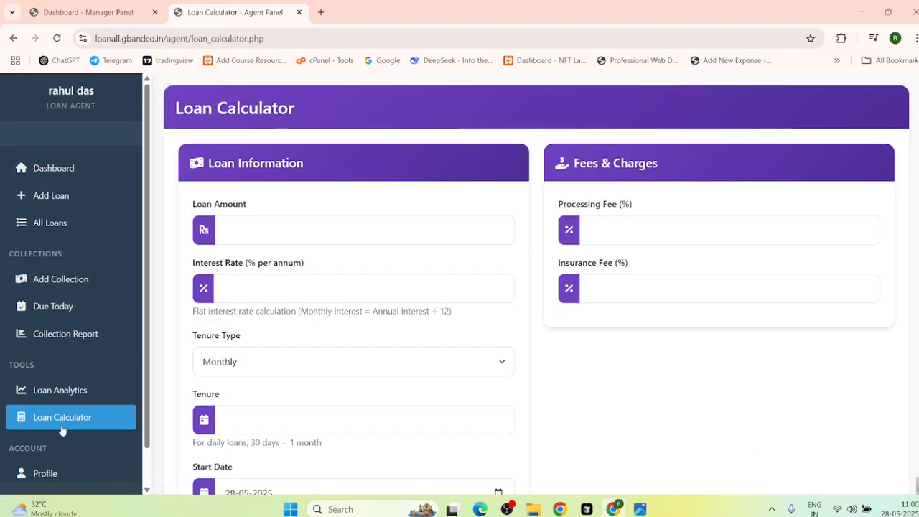
Step: View the agent profile: 6 total loans, 2 collections made, ₹3,732.00 collected
scroll(34, 287, down, 3)
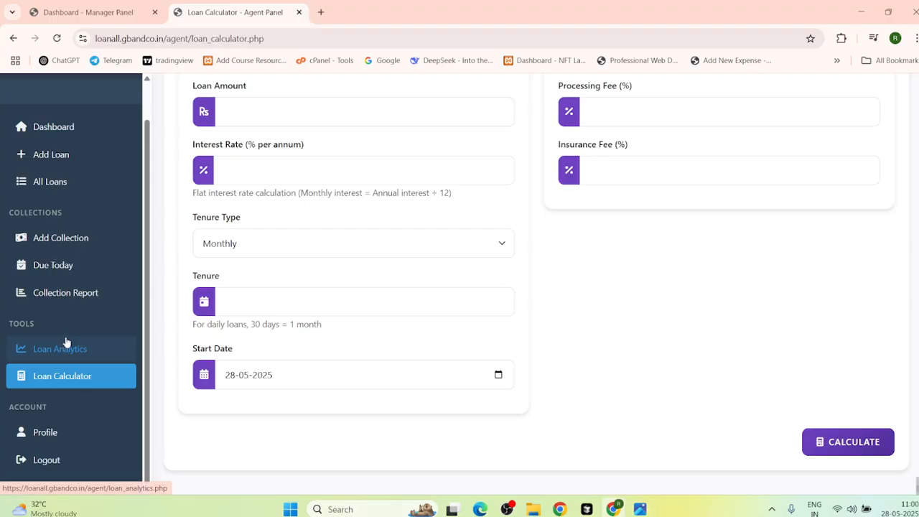
click(69, 434)
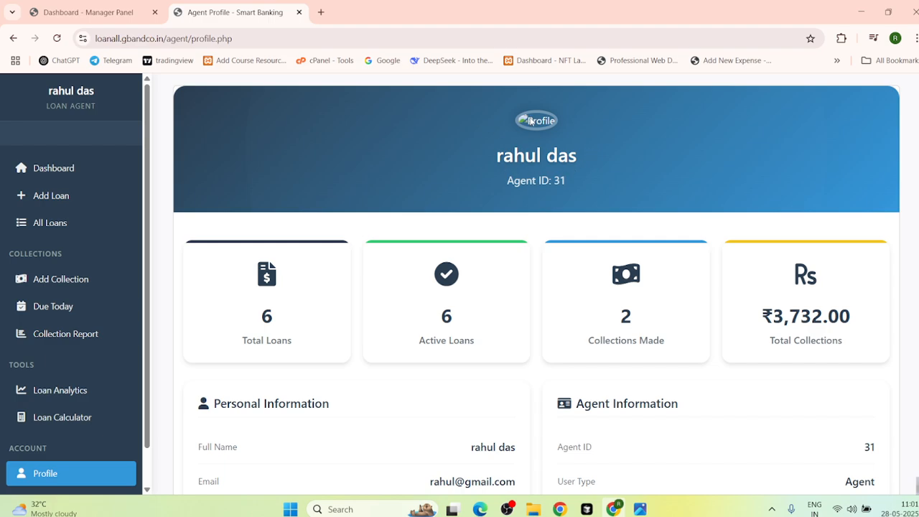
Step: Scroll down the profile page and sidebar, then log out of the agent account
scroll(488, 196, down, 2)
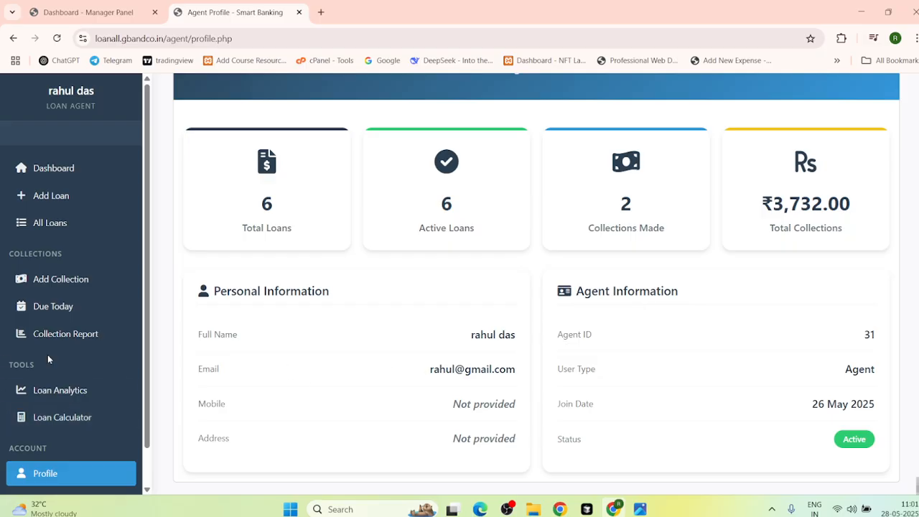
scroll(29, 402, down, 1)
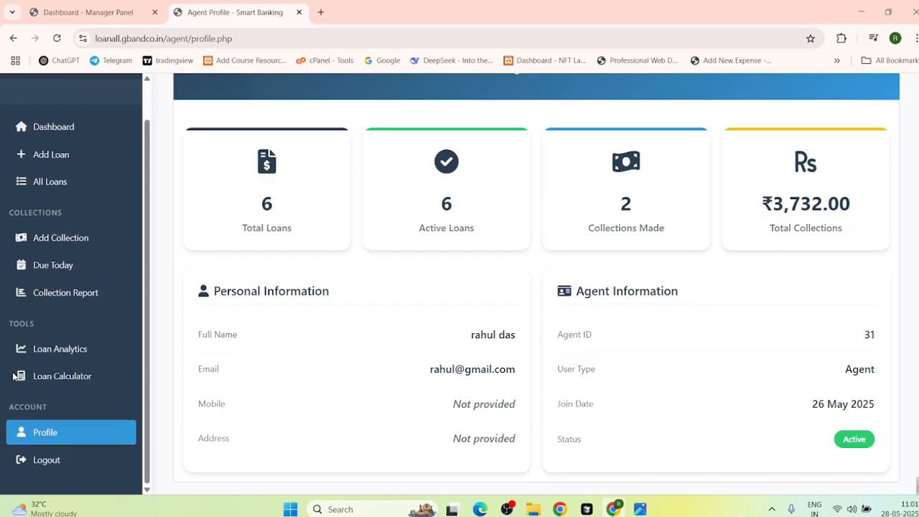
click(46, 460)
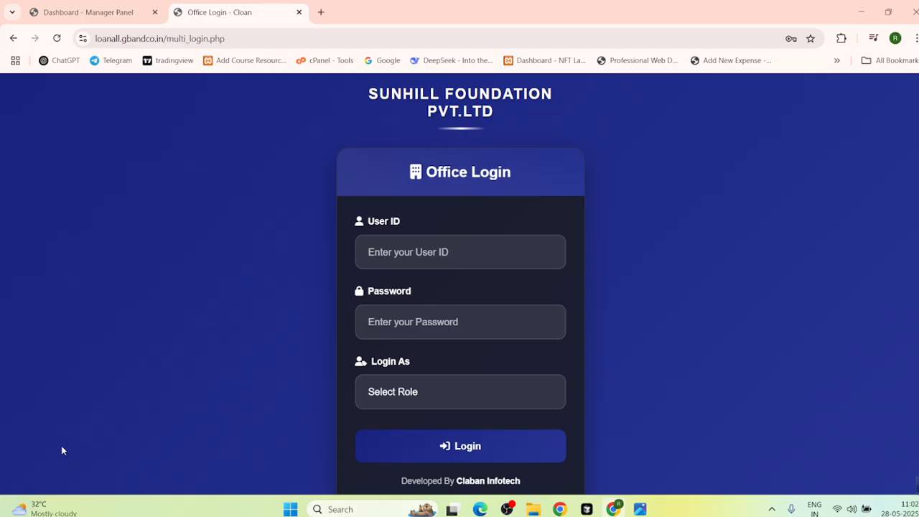
Step: Bring the OBS Studio window to the front from the Windows taskbar
click(506, 509)
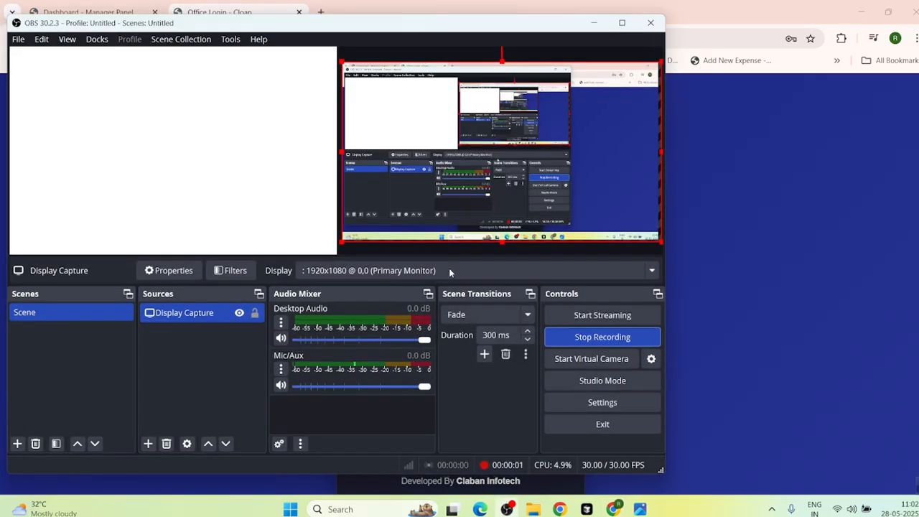